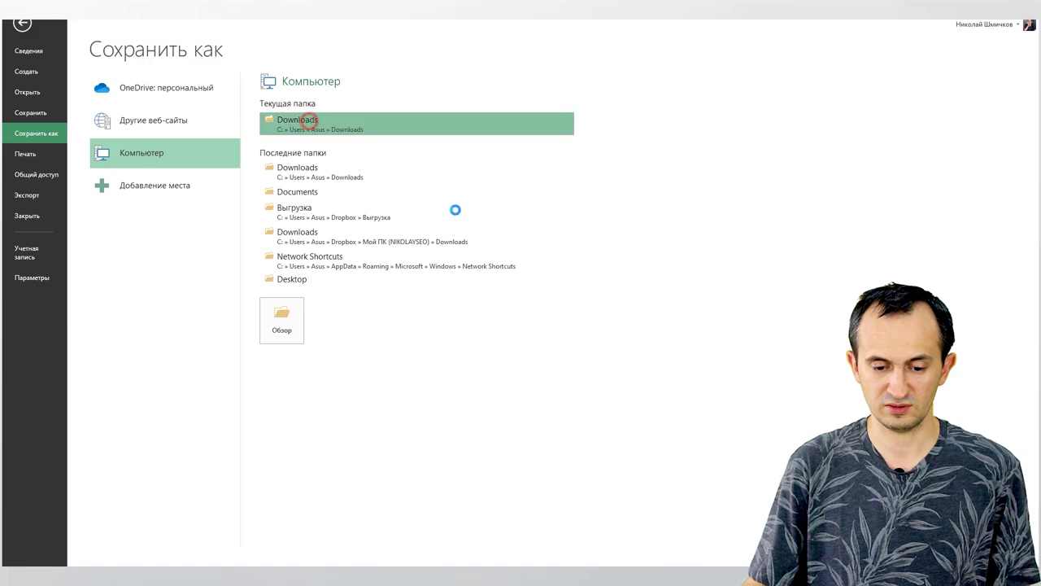
- Save the workbook to the Downloads folder as тест in the CSV (разделители - запятые) format
{"action": "left_click", "coordinate": [362, 244]}
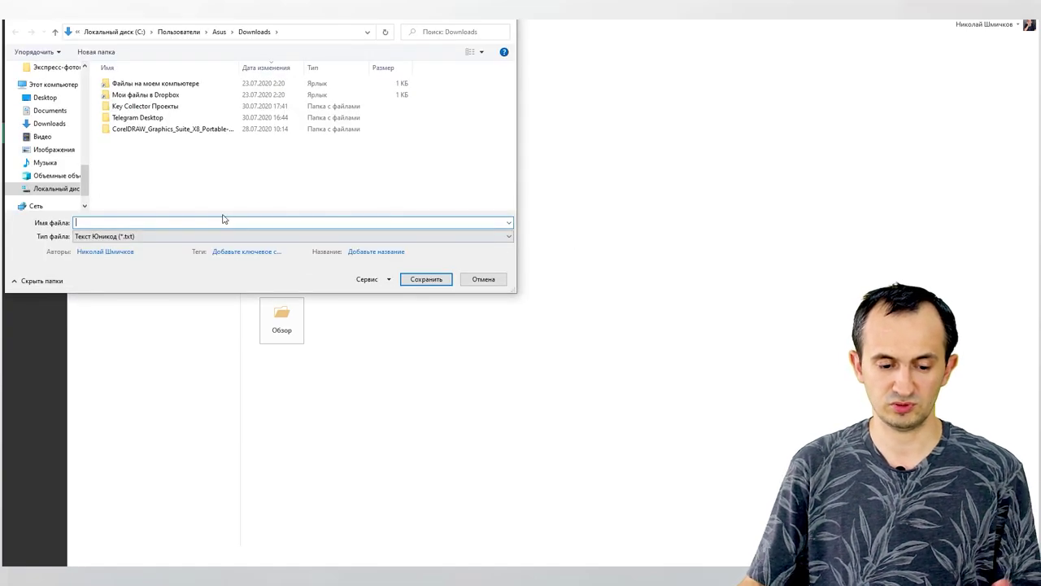
{"action": "left_click", "coordinate": [205, 235]}
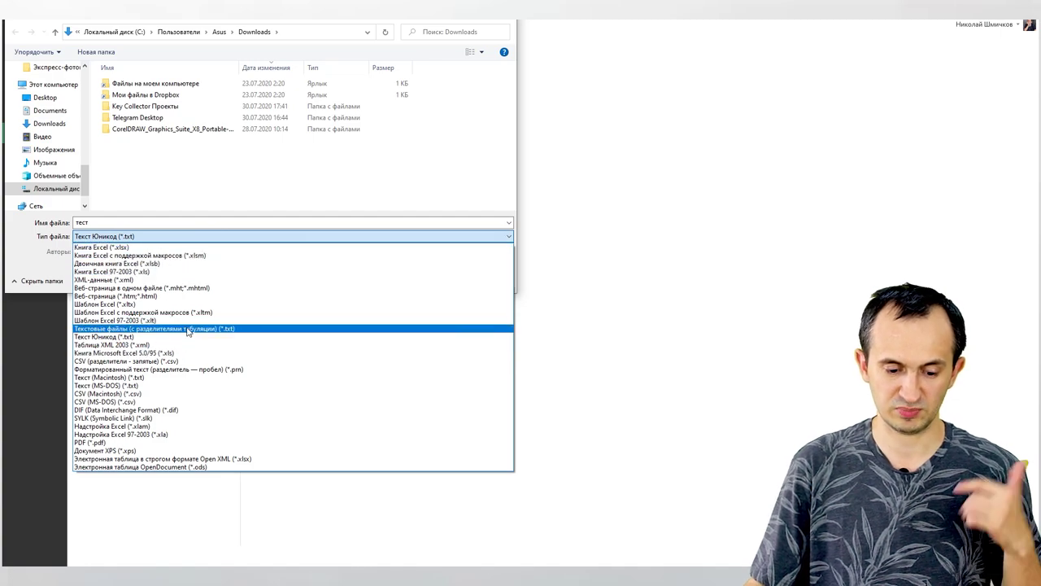
{"action": "left_click", "coordinate": [206, 361]}
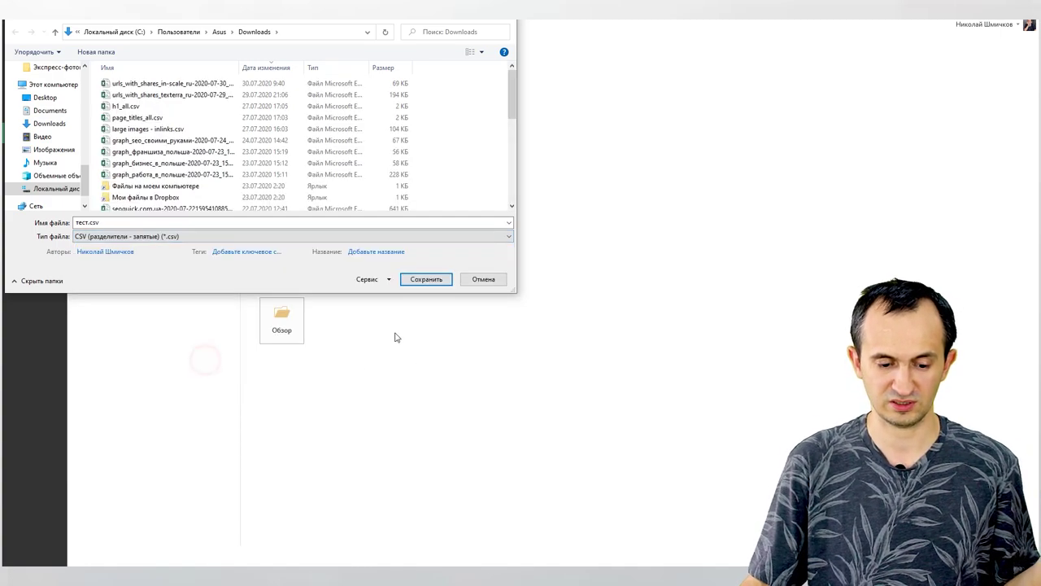
{"action": "left_click", "coordinate": [426, 279]}
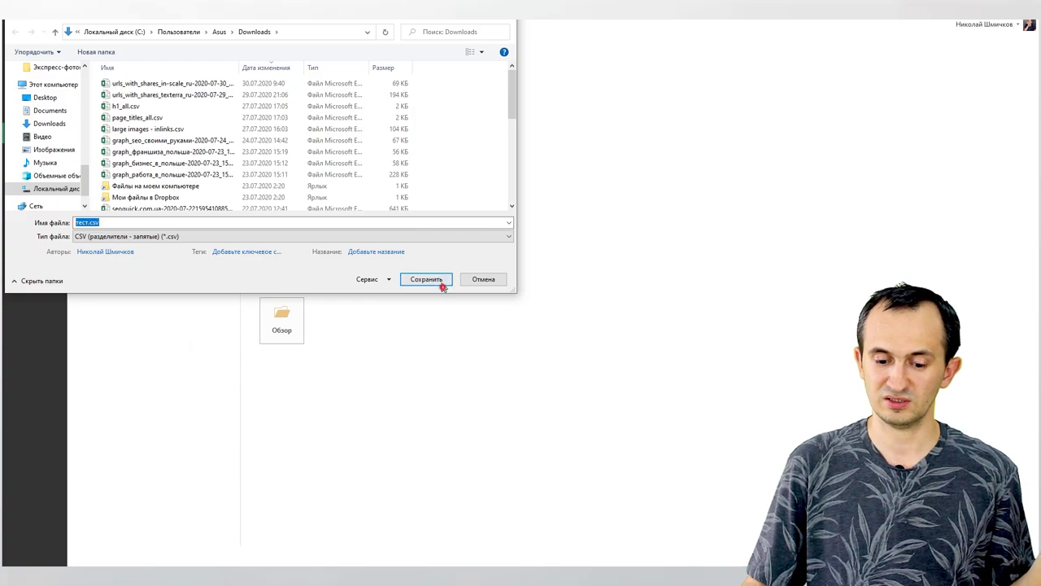
- Switch to Key Collector and open the group Новая группа 2
{"action": "key", "text": "alt+Tab"}
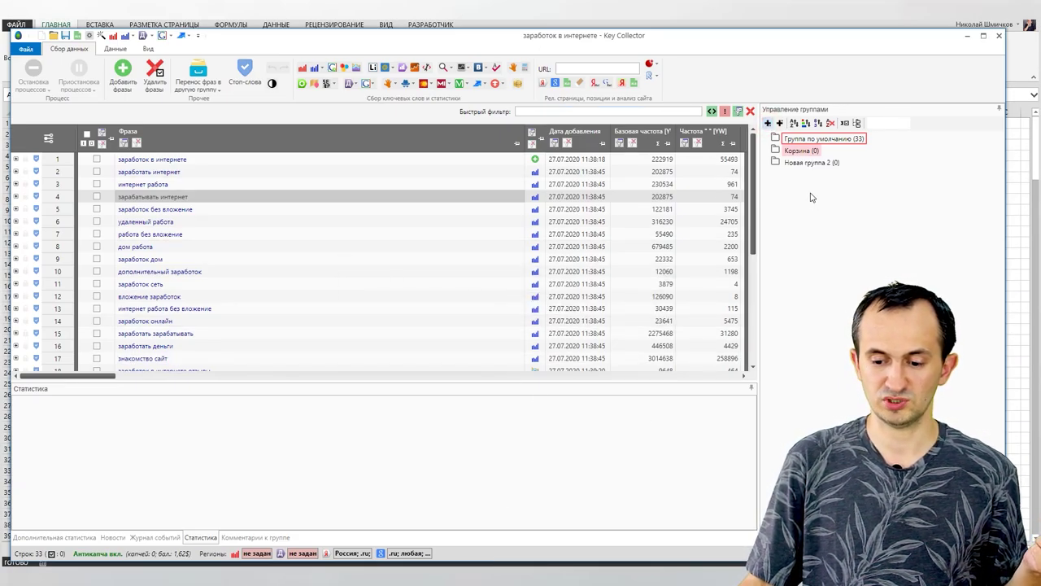
{"action": "left_click", "coordinate": [813, 163]}
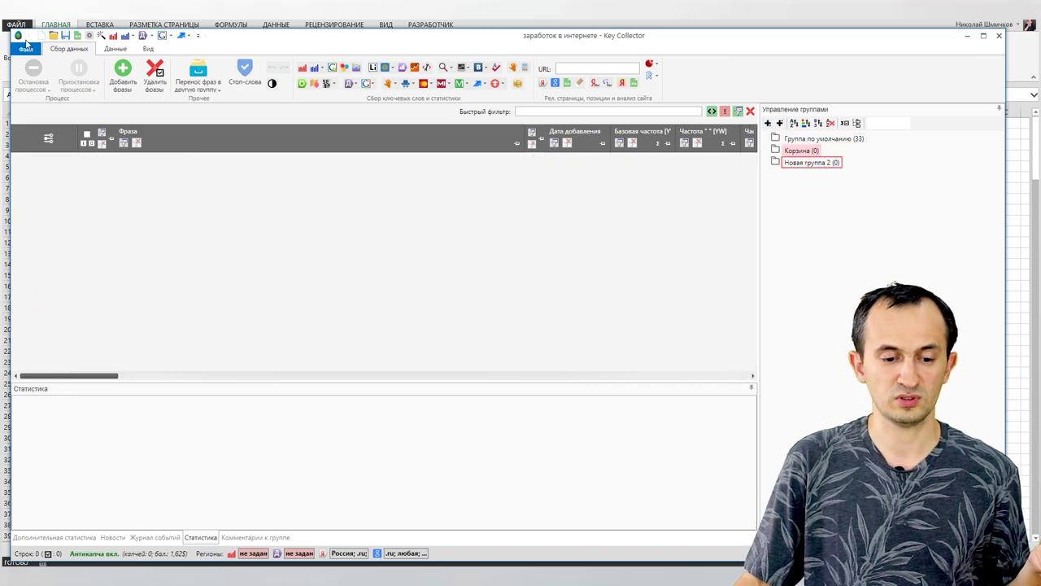
- Try to import тест.csv from the Downloads folder into the empty group
{"action": "left_click", "coordinate": [26, 49]}
{"action": "mouse_move", "coordinate": [84, 190]}
{"action": "left_click", "coordinate": [115, 94]}
{"action": "left_click", "coordinate": [204, 104]}
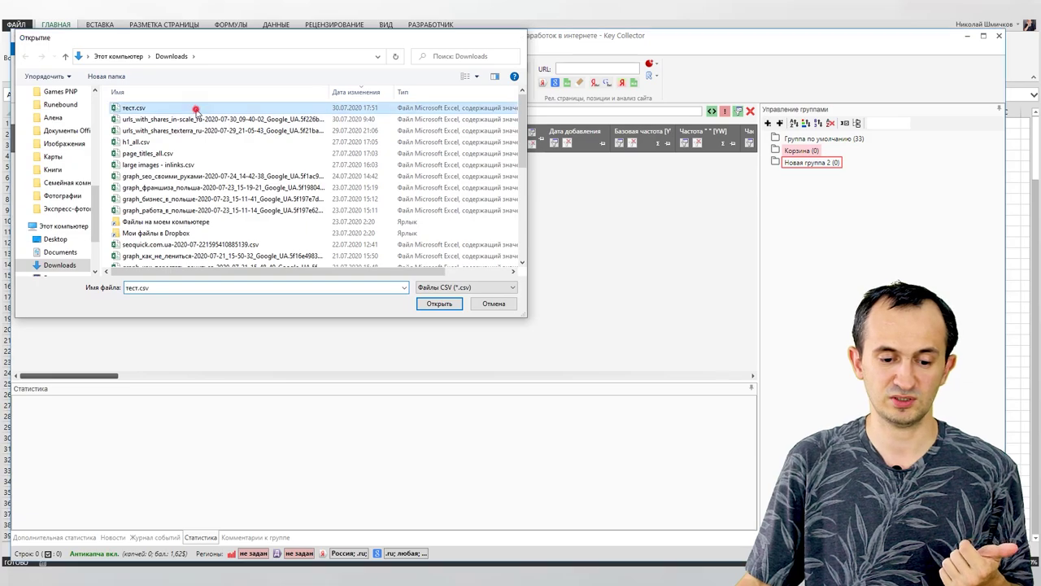
{"action": "double_click", "coordinate": [204, 104]}
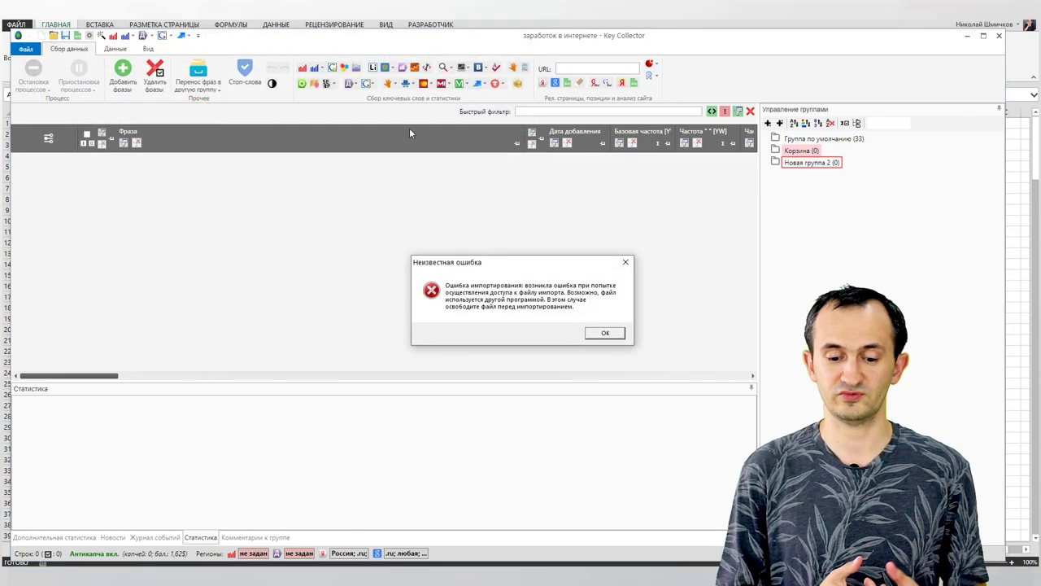
{"action": "left_click", "coordinate": [605, 332]}
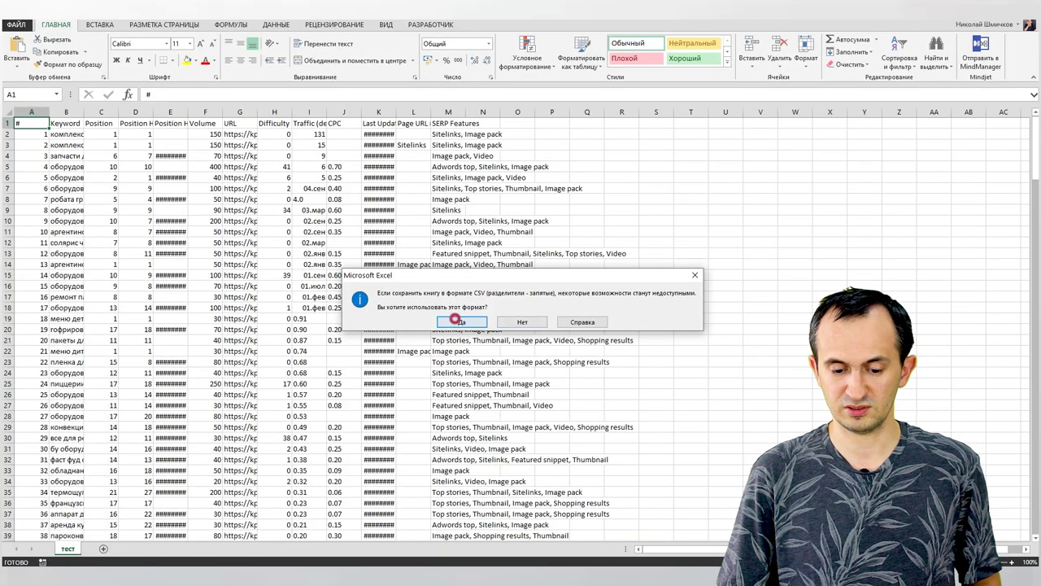
- In Excel, save the workbook over the existing тест.csv, keeping the CSV format, and close it
{"action": "left_click", "coordinate": [457, 321]}
{"action": "left_click", "coordinate": [698, 282]}
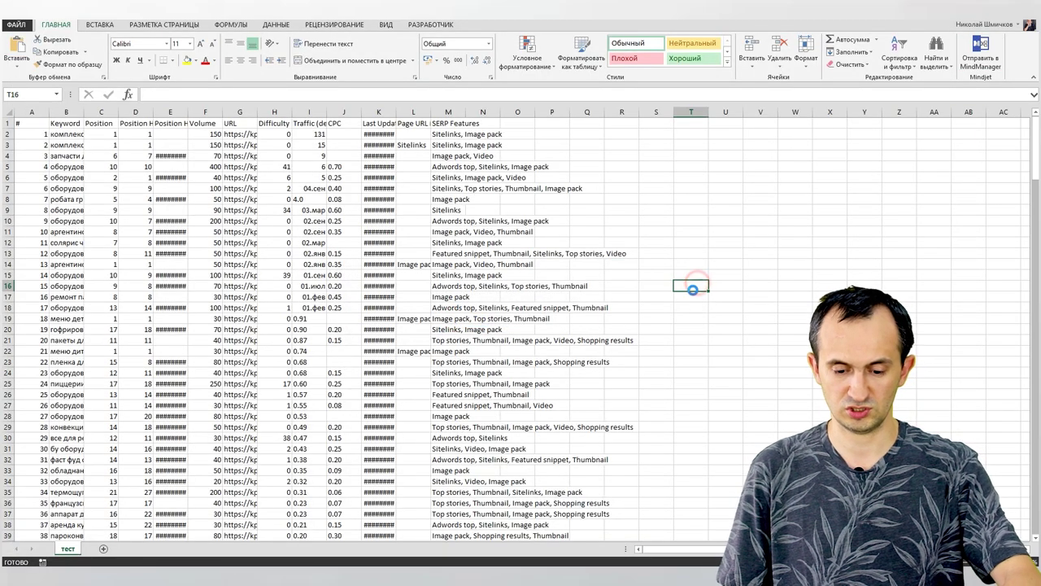
{"action": "key", "text": "ctrl+s"}
{"action": "left_click", "coordinate": [464, 309]}
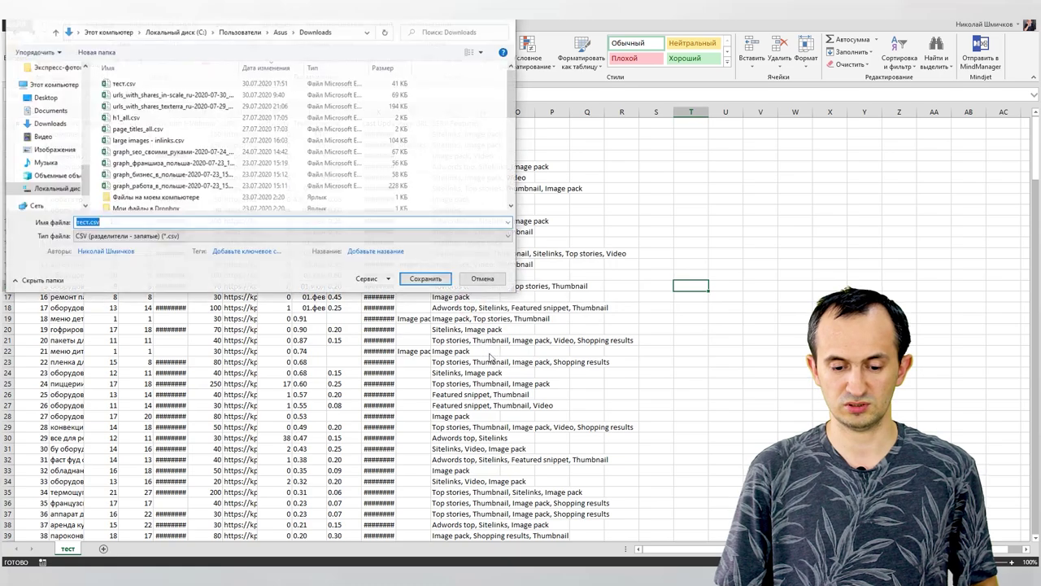
{"action": "left_click", "coordinate": [427, 279]}
{"action": "left_click", "coordinate": [552, 295]}
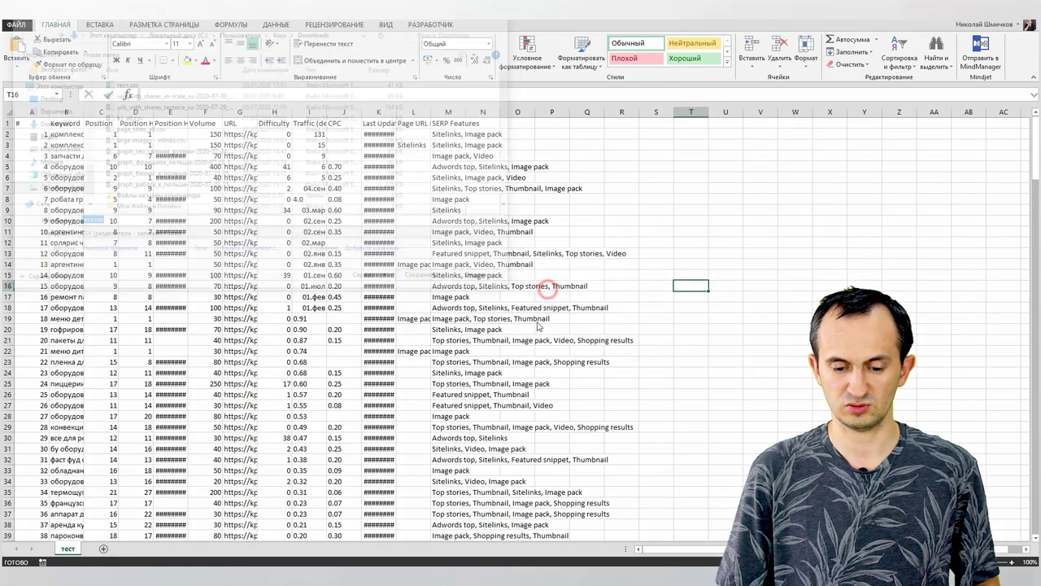
{"action": "left_click", "coordinate": [462, 321]}
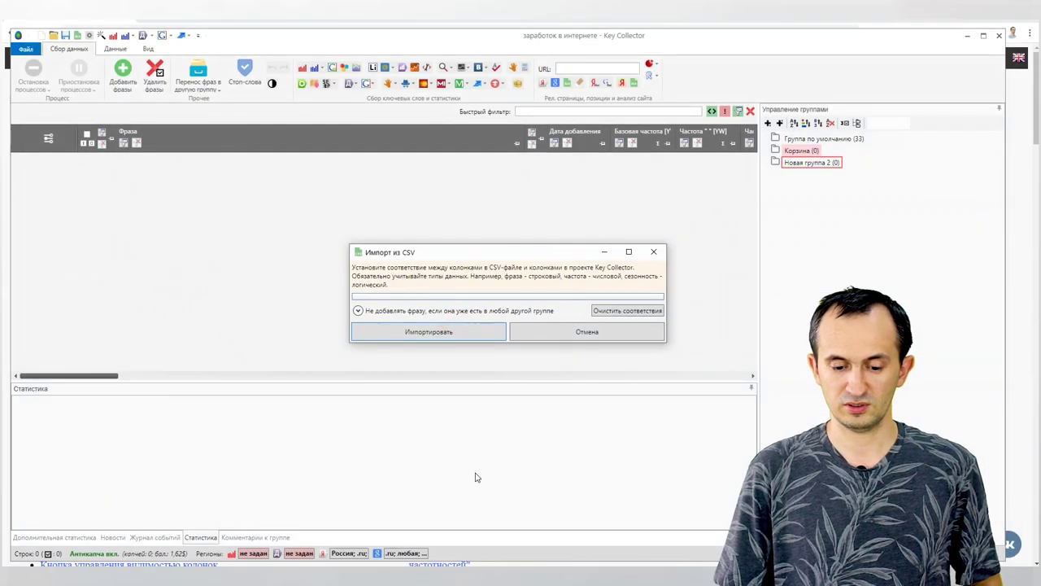
- Cancel the empty CSV import in Key Collector and load тест.csv from Downloads for import again
{"action": "left_click", "coordinate": [556, 334]}
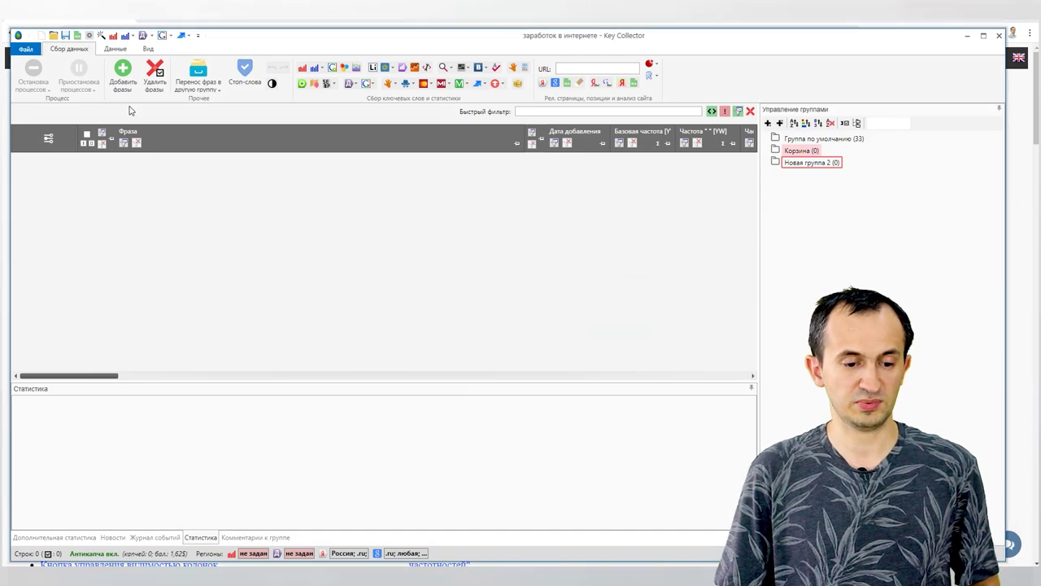
{"action": "left_click", "coordinate": [27, 49]}
{"action": "left_click", "coordinate": [70, 191]}
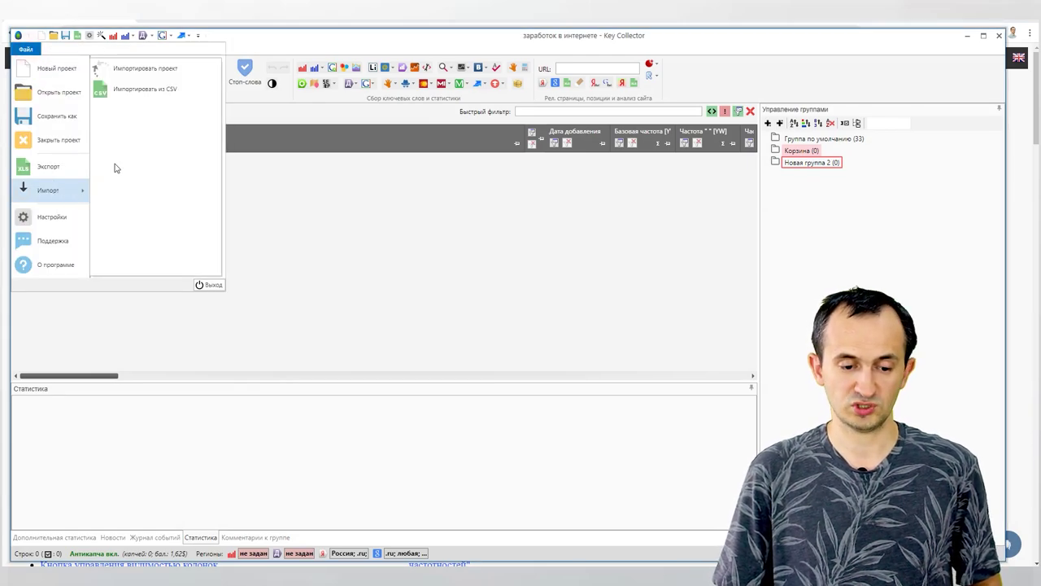
{"action": "left_click", "coordinate": [161, 90]}
{"action": "left_click", "coordinate": [235, 107]}
{"action": "double_click", "coordinate": [235, 107]}
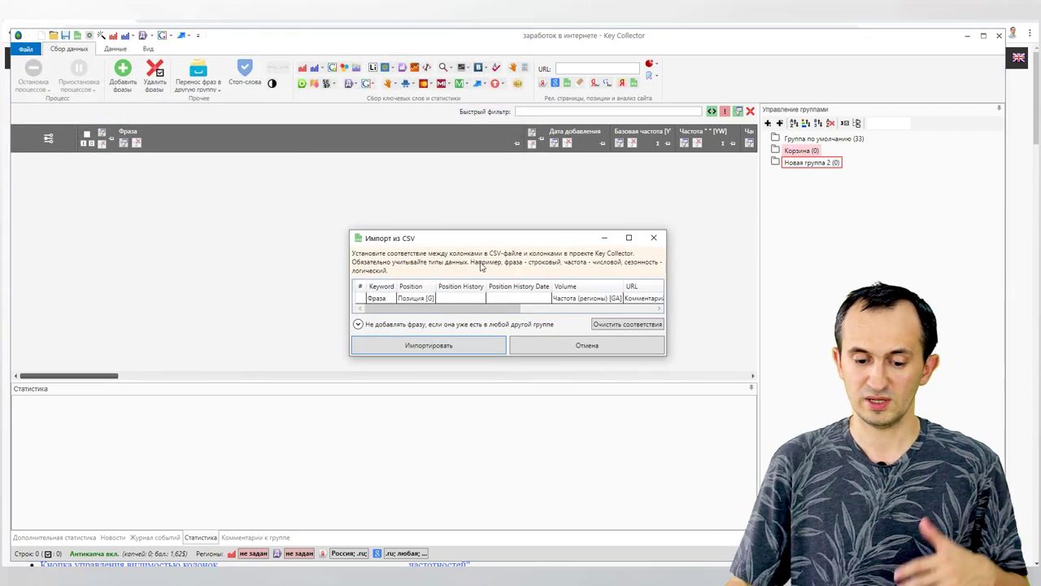
- Check the Keyword and Position matches, and map the CSV's URL column to Рел. страница [G]
{"action": "left_click", "coordinate": [385, 299]}
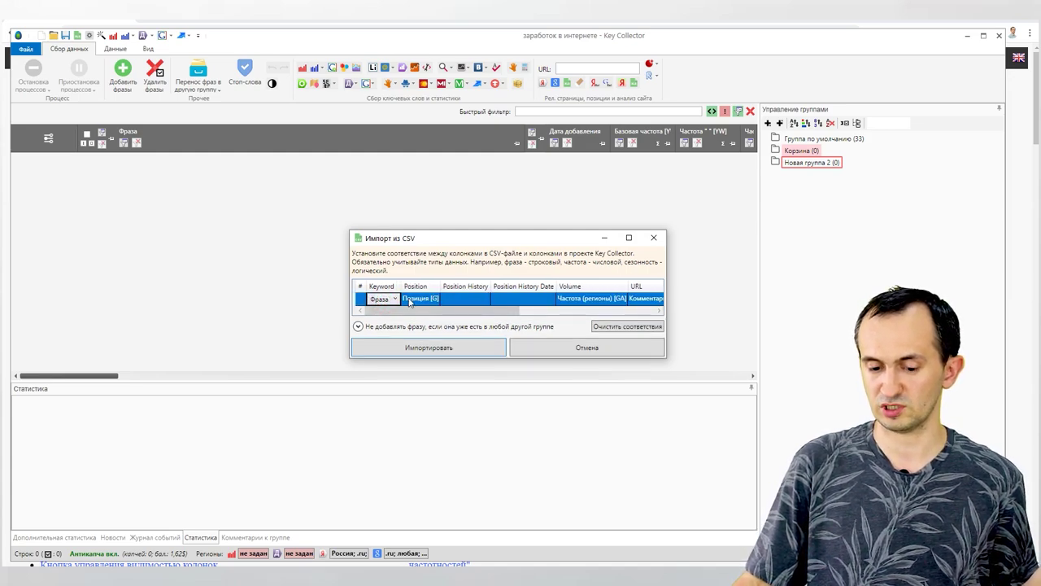
{"action": "left_click", "coordinate": [416, 300]}
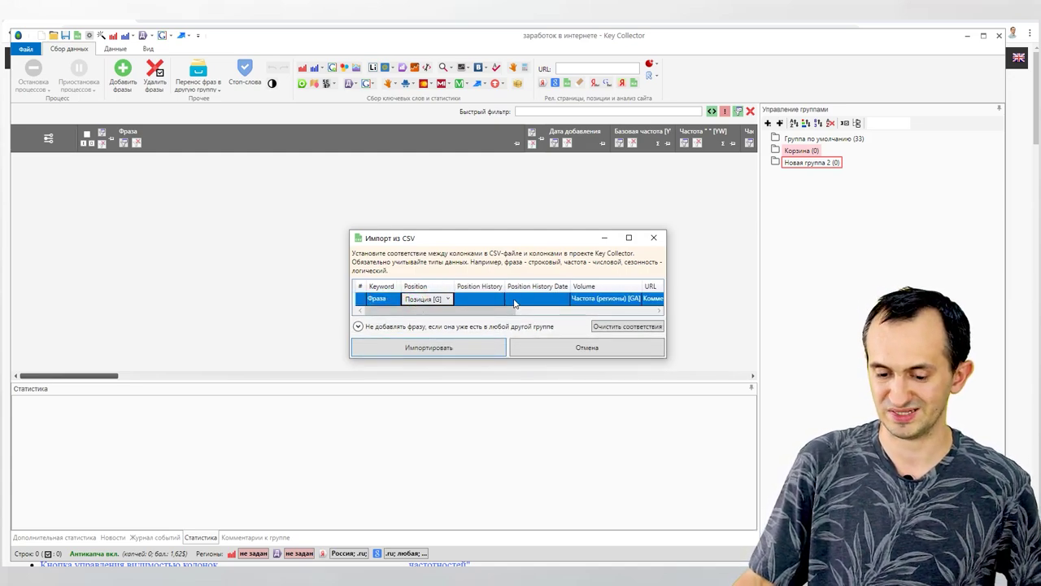
{"action": "left_click_drag", "start_coordinate": [467, 310], "coordinate": [549, 320]}
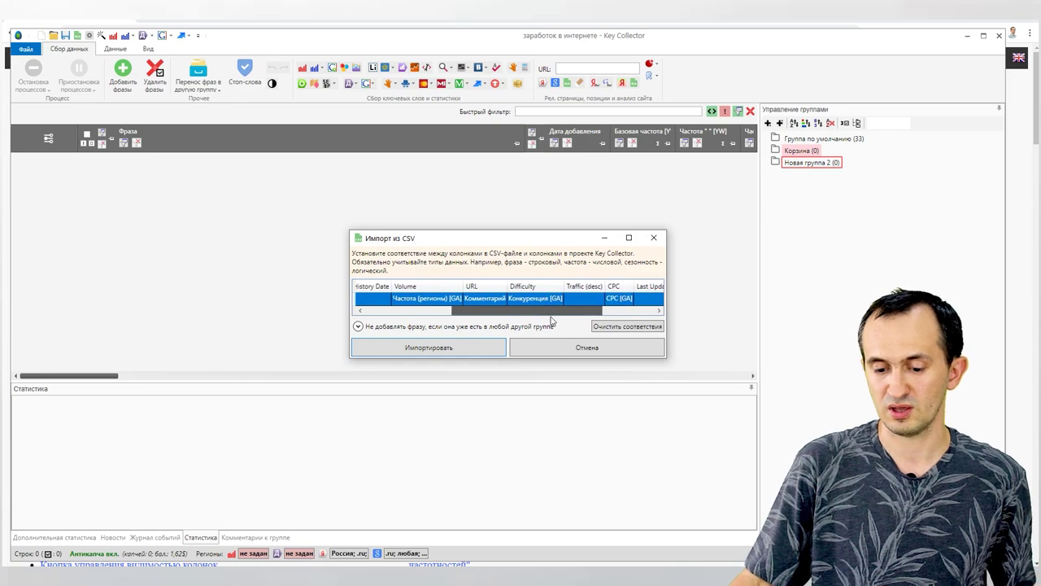
{"action": "left_click", "coordinate": [511, 300]}
{"action": "left_click", "coordinate": [512, 301]}
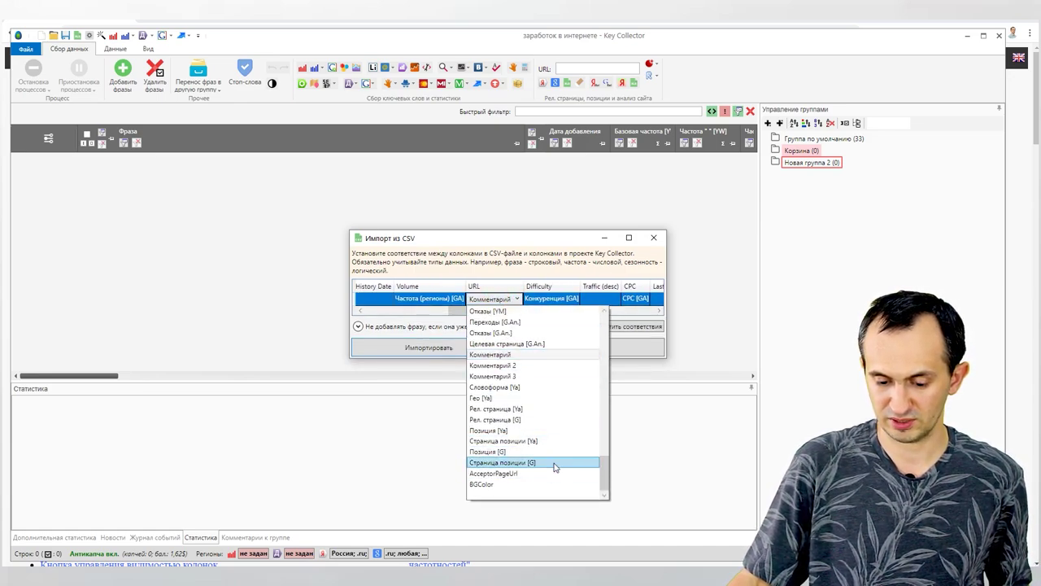
{"action": "left_click", "coordinate": [569, 419]}
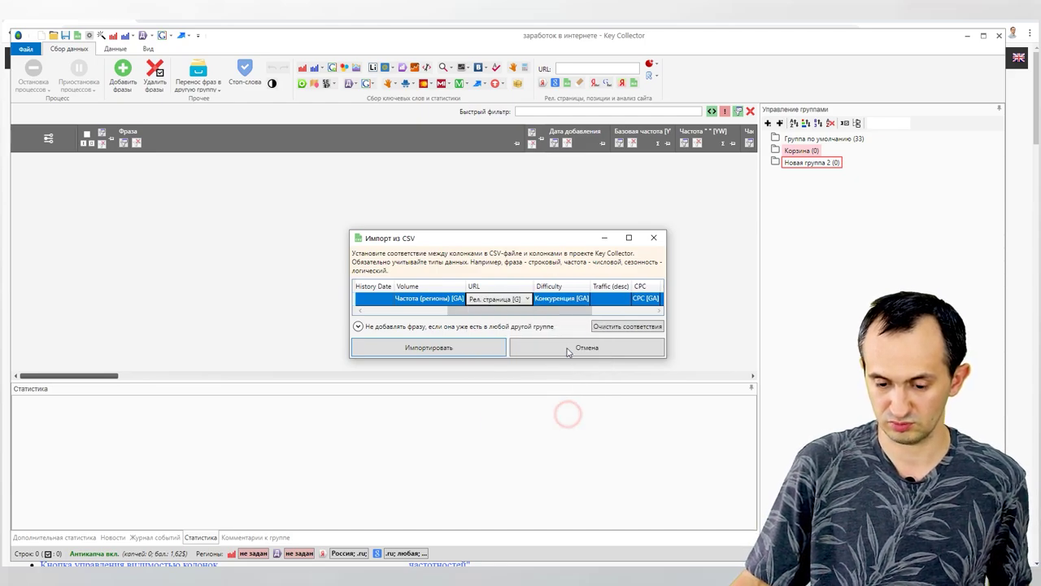
- Map the SERP Features column to Комментарий and import the CSV data into the group
{"action": "left_click_drag", "start_coordinate": [546, 311], "coordinate": [627, 328]}
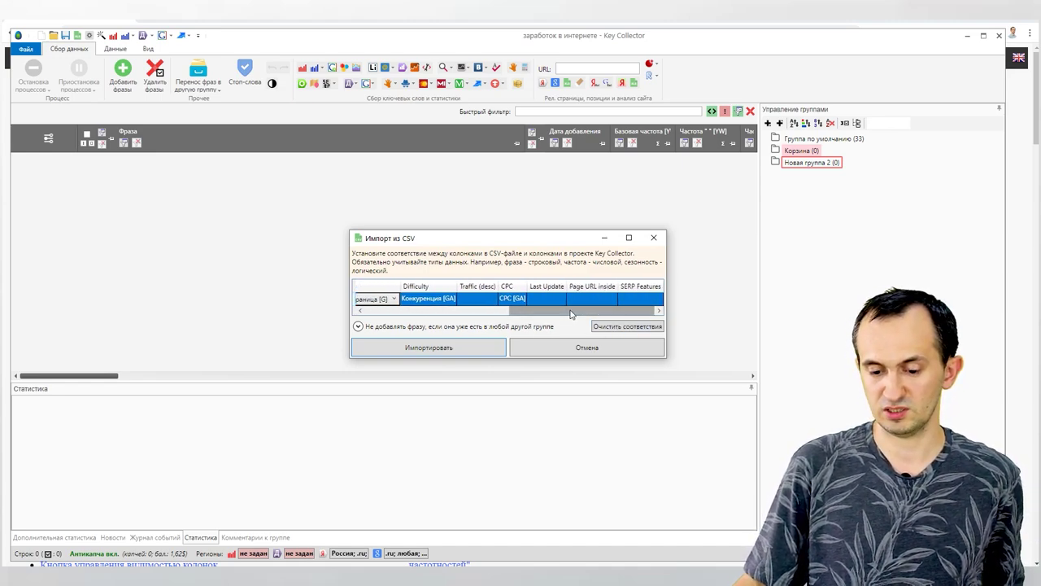
{"action": "left_click", "coordinate": [628, 299]}
{"action": "left_click", "coordinate": [635, 299]}
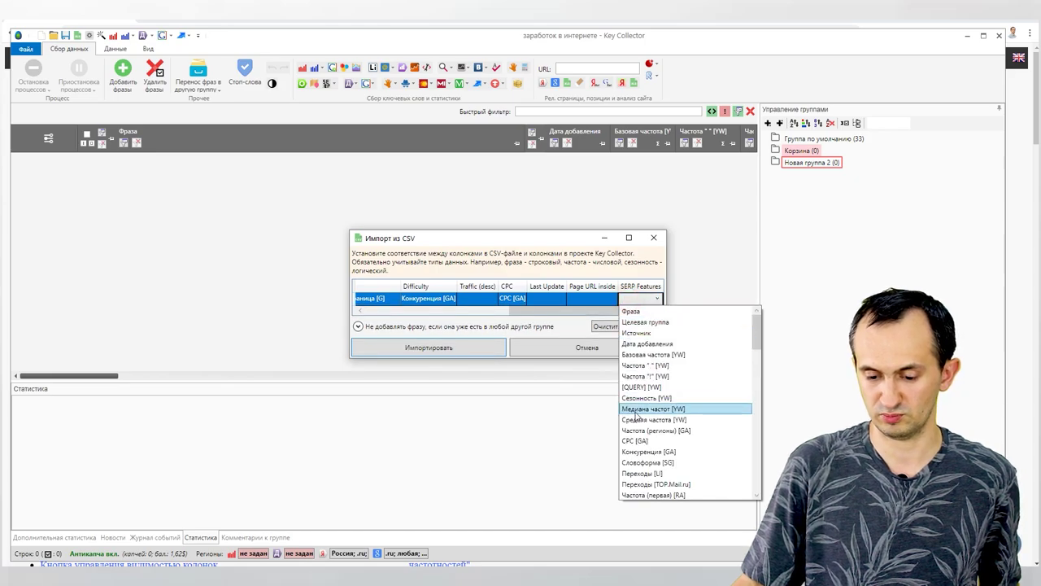
{"action": "scroll", "coordinate": [647, 447], "scroll_direction": "down", "scroll_amount": 10}
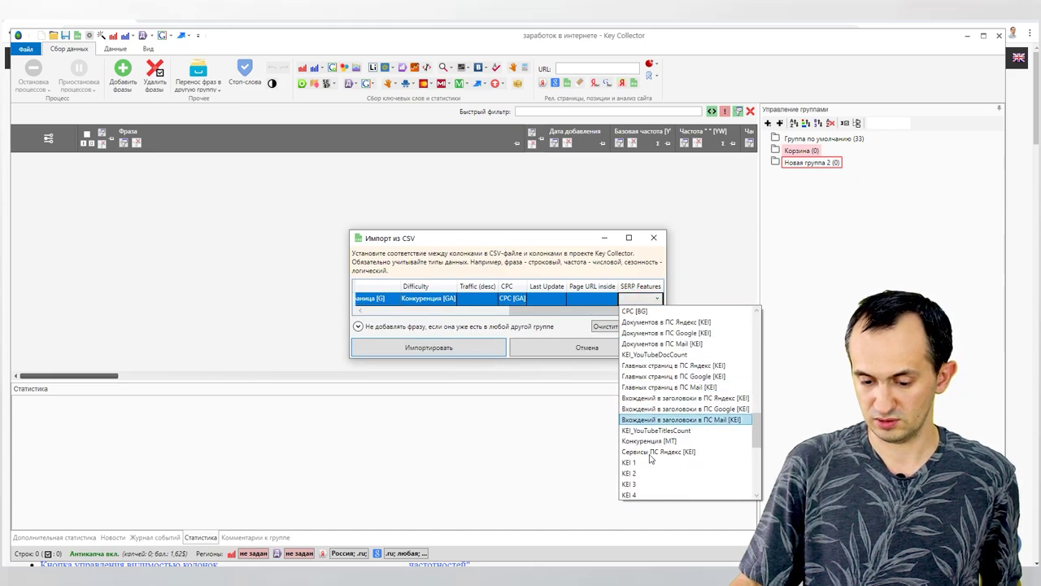
{"action": "scroll", "coordinate": [650, 460], "scroll_direction": "up", "scroll_amount": 8}
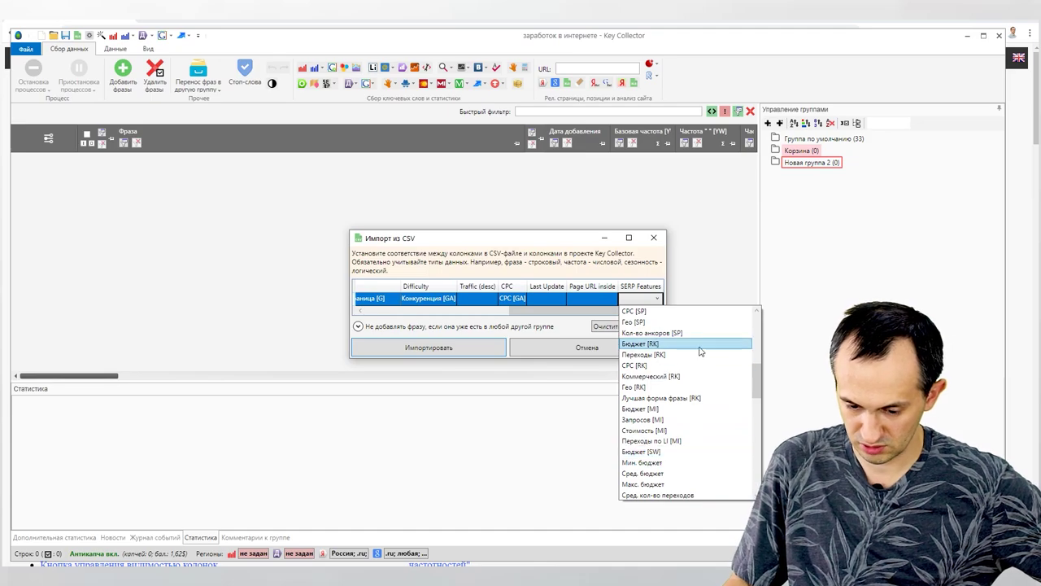
{"action": "left_click_drag", "start_coordinate": [756, 379], "coordinate": [758, 323]}
{"action": "scroll", "coordinate": [734, 465], "scroll_direction": "down", "scroll_amount": 10}
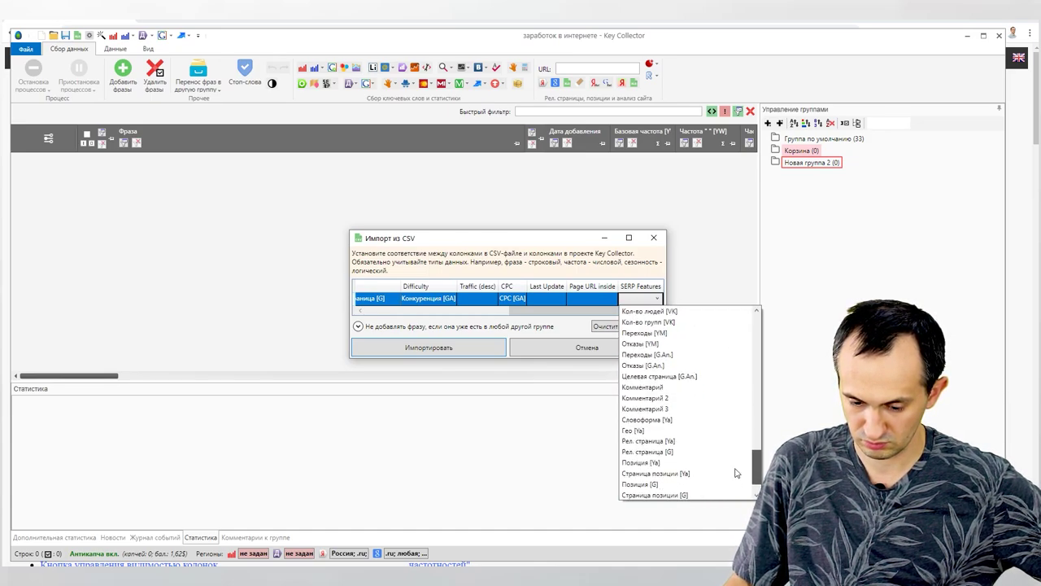
{"action": "left_click", "coordinate": [695, 386]}
{"action": "left_click", "coordinate": [480, 348]}
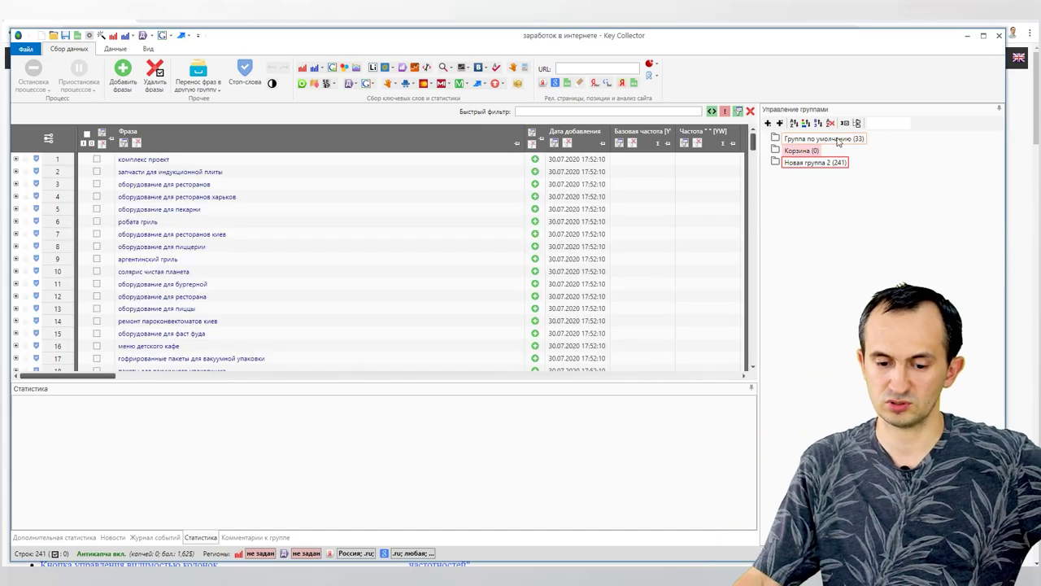
- Hide the empty columns in the imported phrase table
{"action": "left_click", "coordinate": [101, 36]}
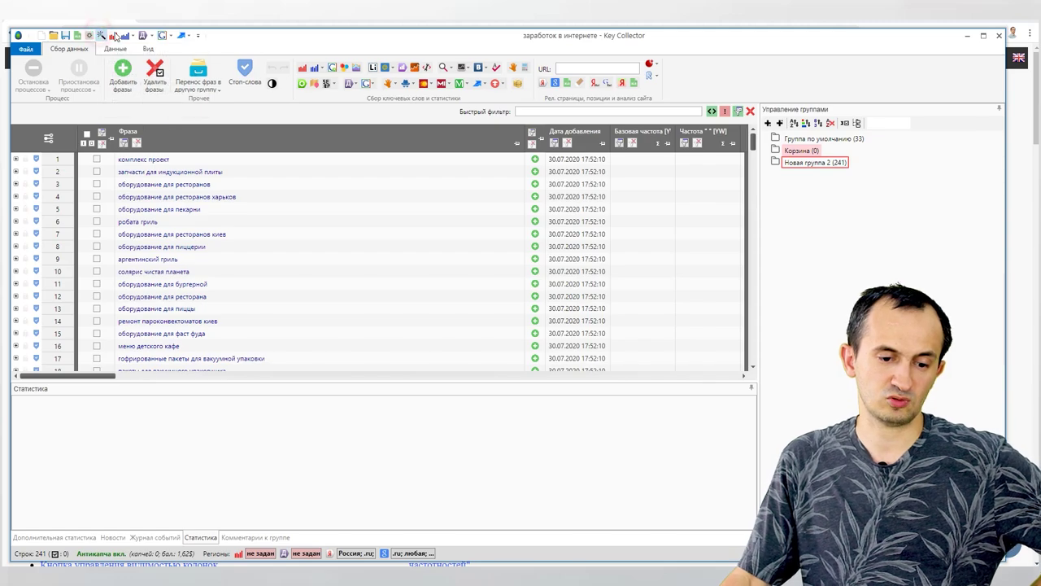
{"action": "left_click", "coordinate": [270, 377]}
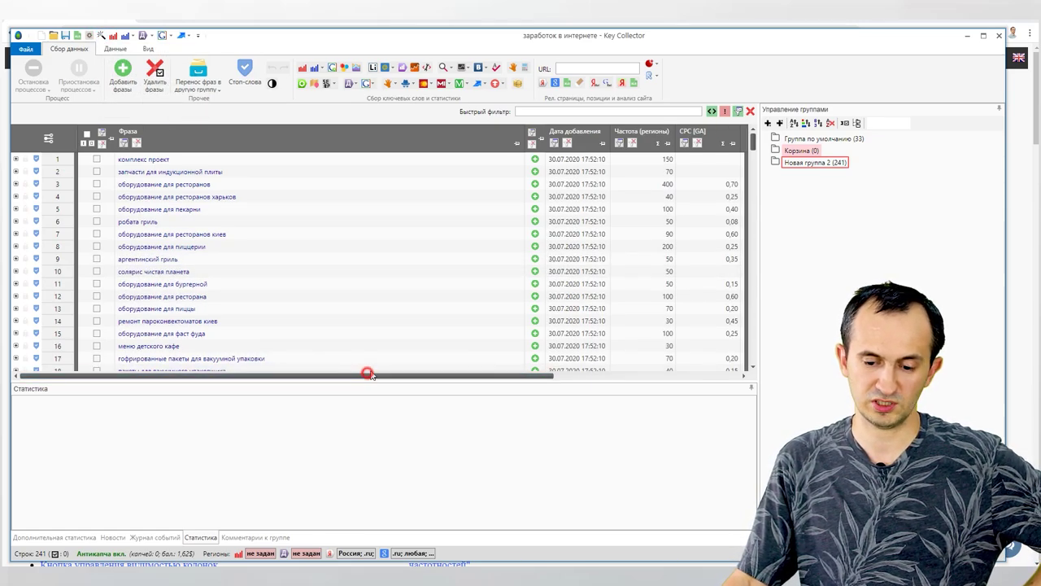
{"action": "left_click_drag", "start_coordinate": [511, 376], "coordinate": [781, 395]}
- Widen the Рел. страница [G] column and narrow the Фраза column in the phrase table
{"action": "left_click_drag", "start_coordinate": [677, 135], "coordinate": [804, 136]}
{"action": "left_click_drag", "start_coordinate": [264, 134], "coordinate": [162, 134]}
{"action": "left_click_drag", "start_coordinate": [246, 376], "coordinate": [115, 370]}
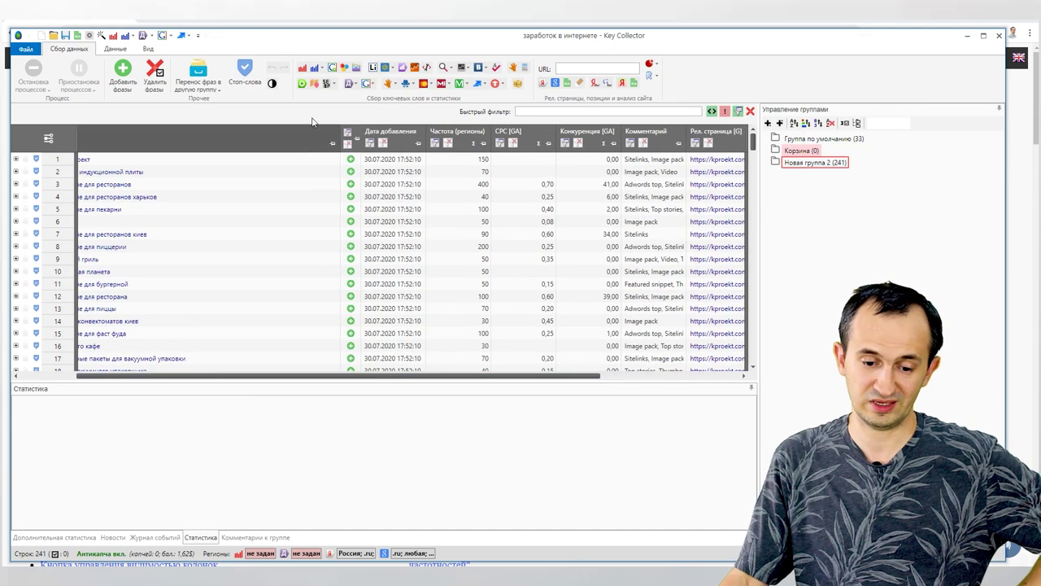
{"action": "left_click_drag", "start_coordinate": [336, 135], "coordinate": [177, 135]}
{"action": "left_click_drag", "start_coordinate": [209, 376], "coordinate": [152, 374]}
- Sort the phrases by the Рел. страница [G] column and look through the phrases grouped by page
{"action": "left_click", "coordinate": [567, 134]}
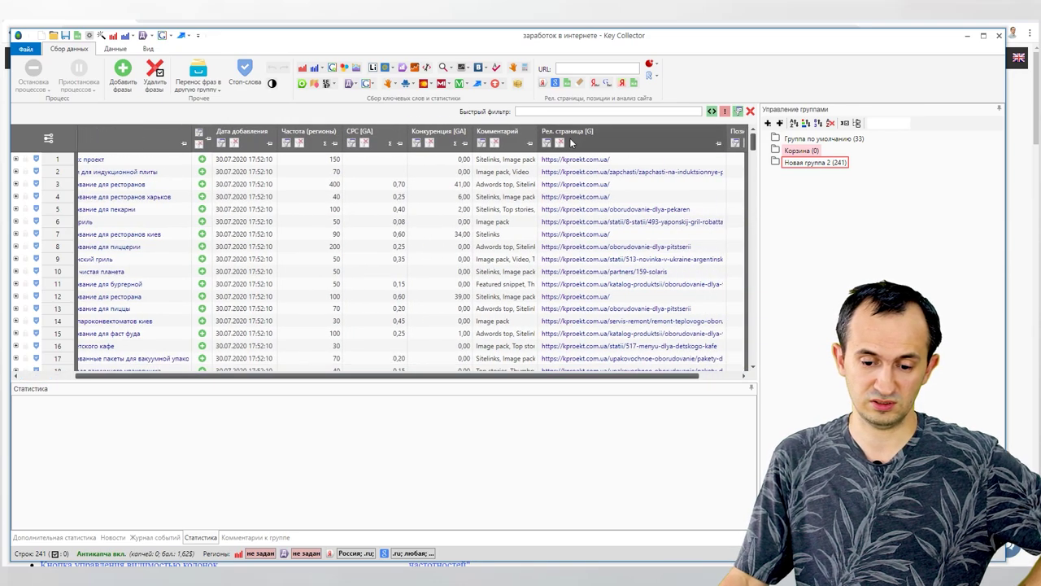
{"action": "left_click", "coordinate": [606, 137]}
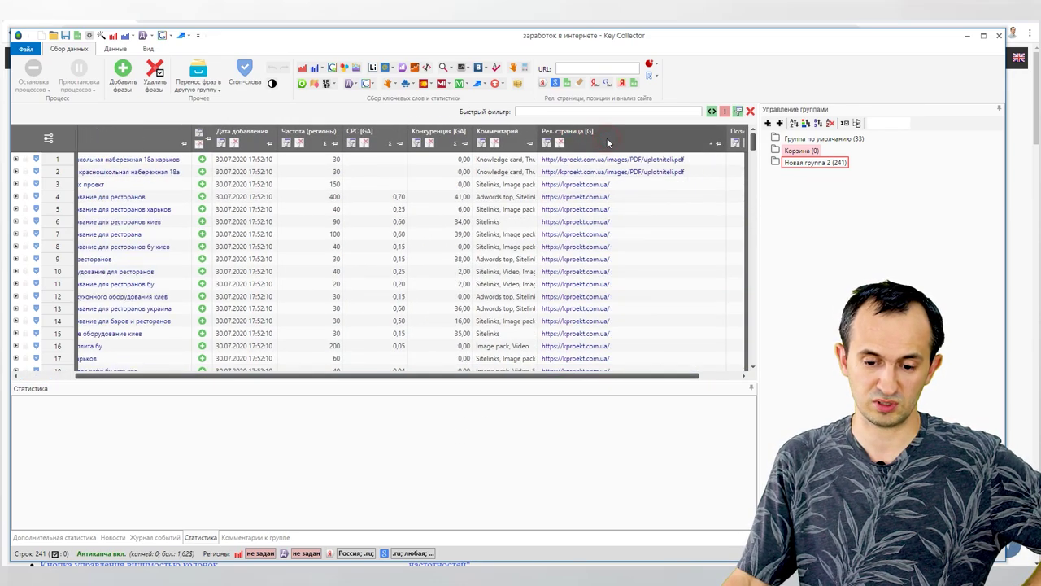
{"action": "left_click_drag", "start_coordinate": [406, 376], "coordinate": [338, 377]}
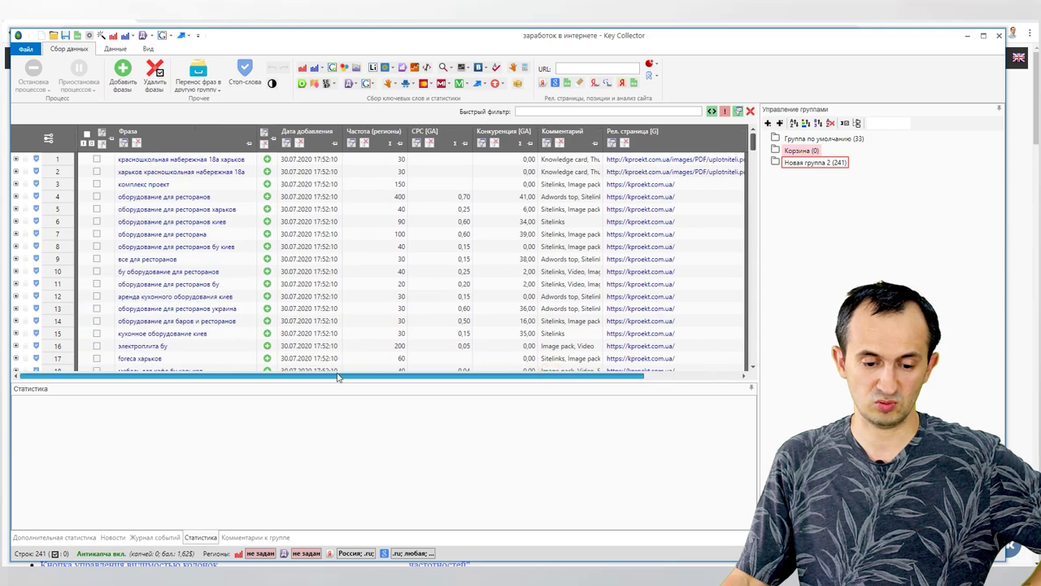
{"action": "scroll", "coordinate": [478, 320], "scroll_direction": "down", "scroll_amount": 20}
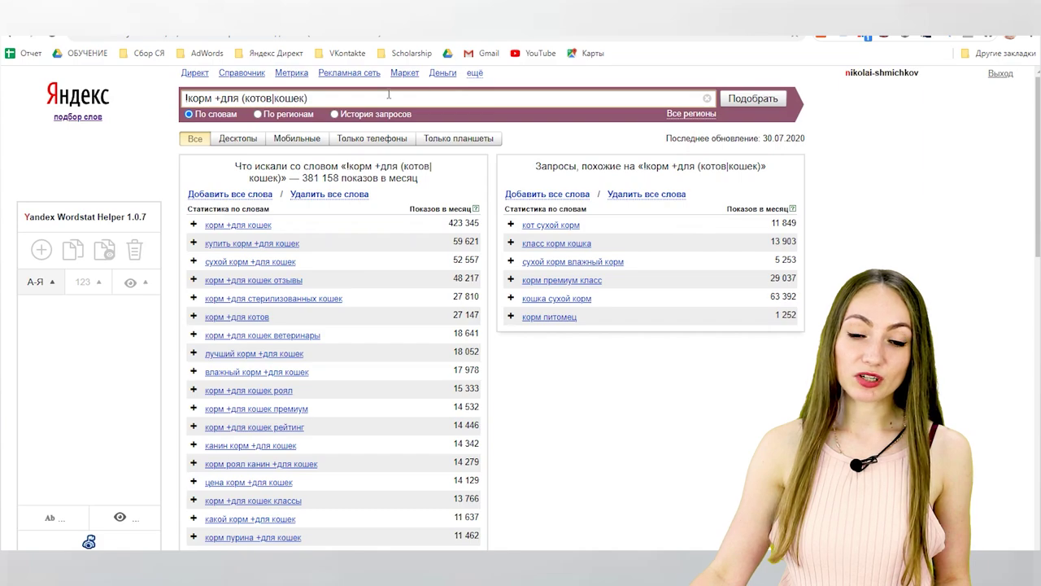
- Restrict the Wordstat statistics for «!корм +для (котов|кошек)» to the region Россия, expanding Центр and Москва и область to view their subregions
{"action": "left_click_drag", "start_coordinate": [340, 99], "coordinate": [176, 106]}
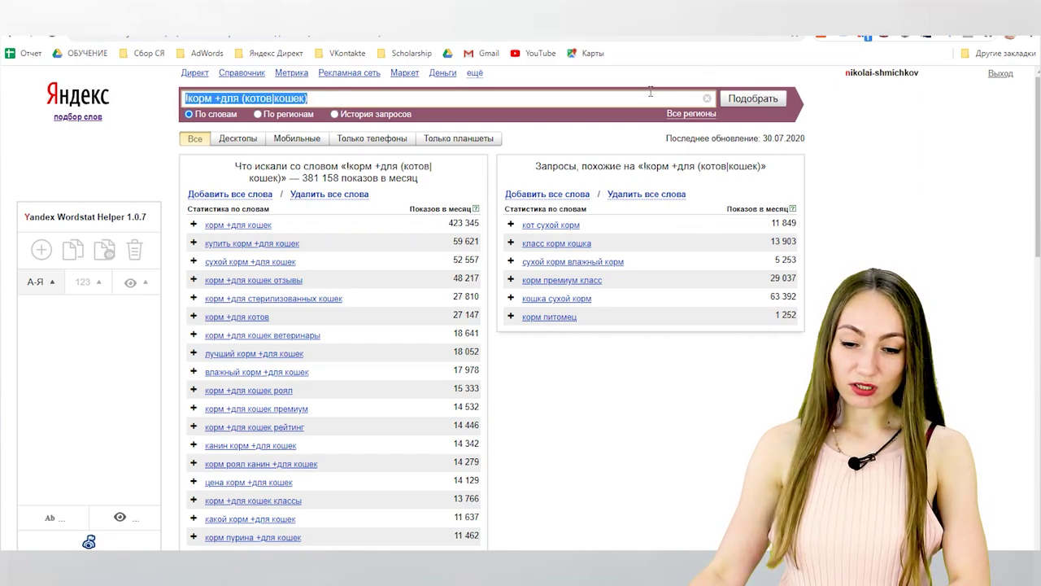
{"action": "left_click", "coordinate": [691, 115]}
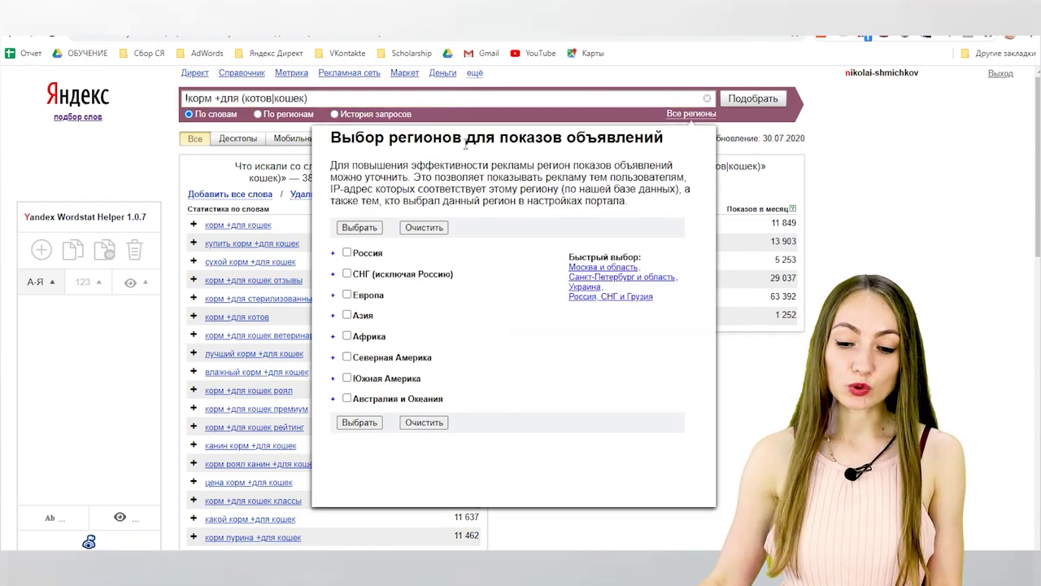
{"action": "left_click", "coordinate": [348, 253]}
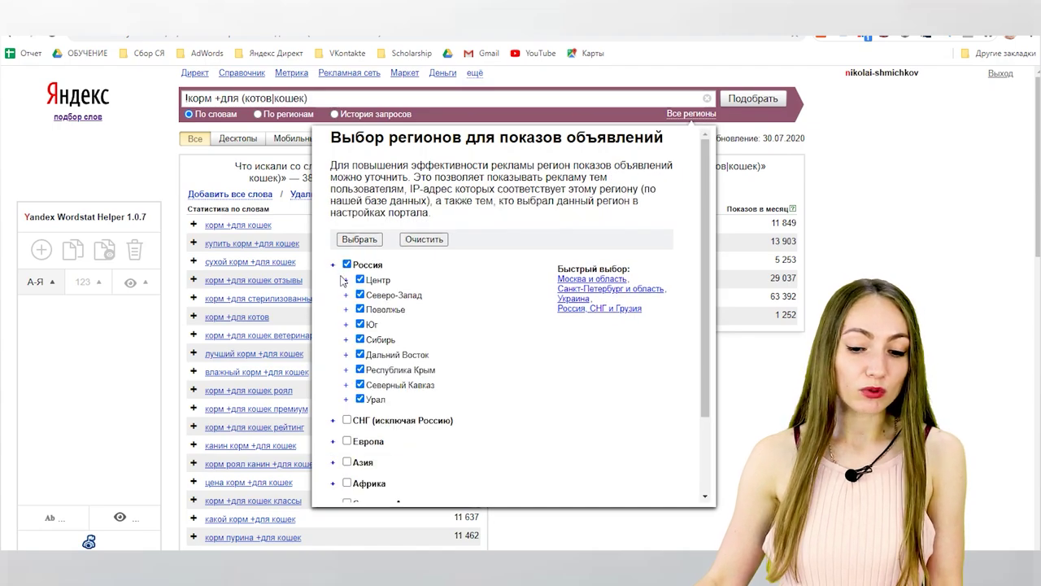
{"action": "left_click", "coordinate": [346, 281]}
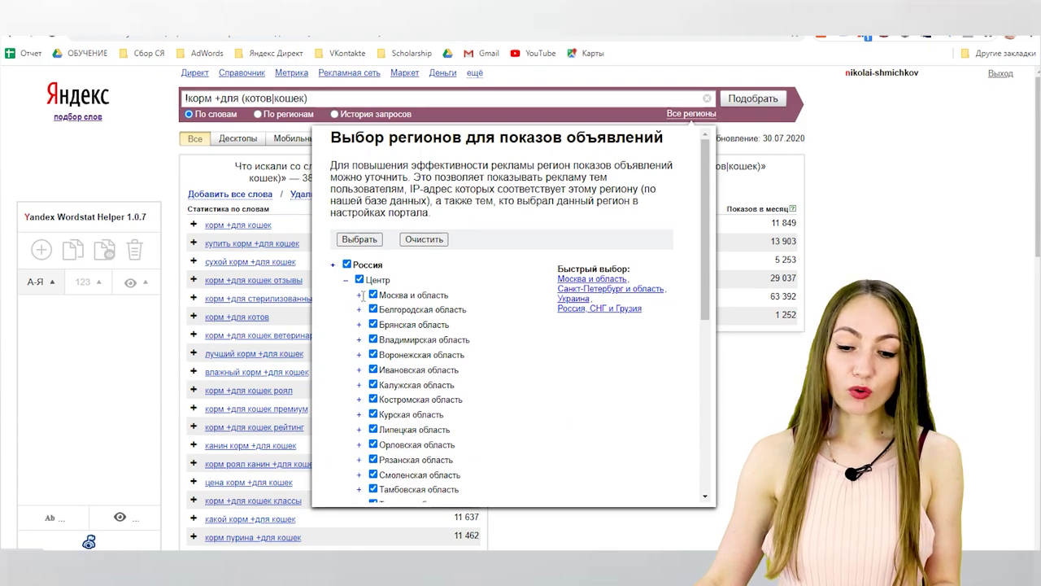
{"action": "left_click", "coordinate": [360, 295]}
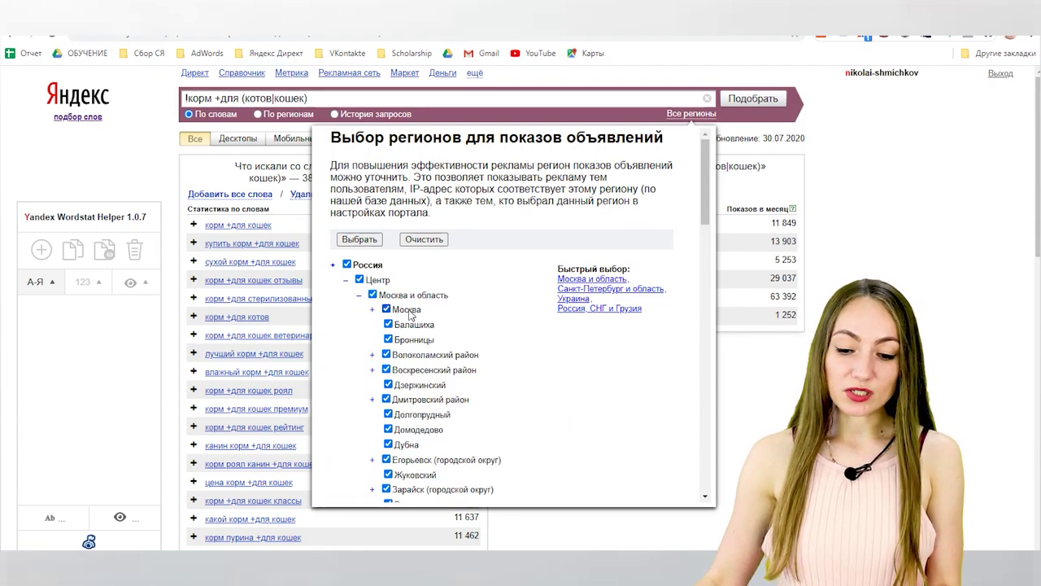
{"action": "left_click", "coordinate": [333, 266]}
{"action": "left_click", "coordinate": [359, 239]}
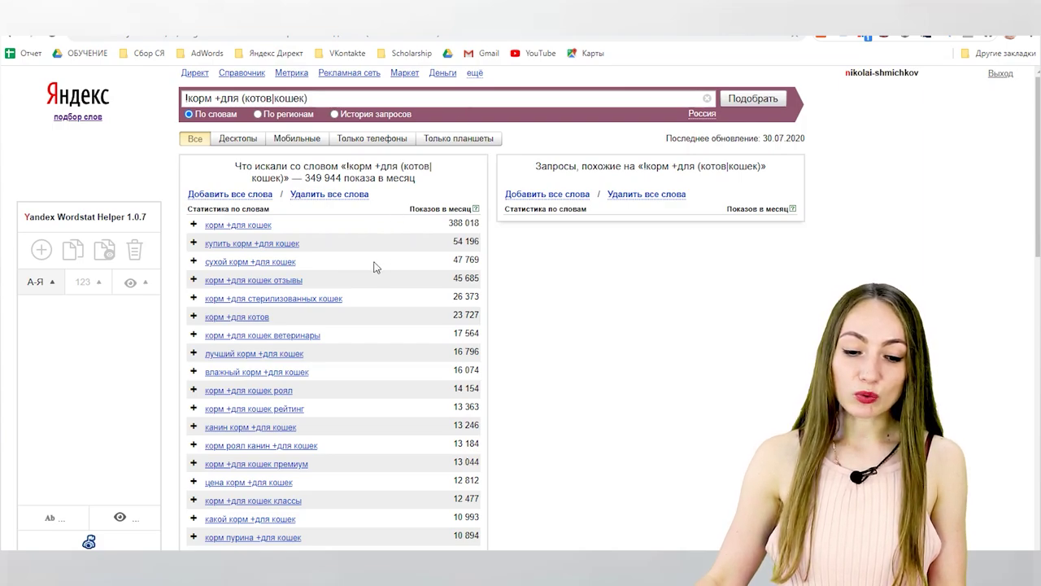
- Look through the phrases and monthly impressions, and continue to the second page of results with its similar queries
{"action": "scroll", "coordinate": [387, 323], "scroll_direction": "down", "scroll_amount": 10}
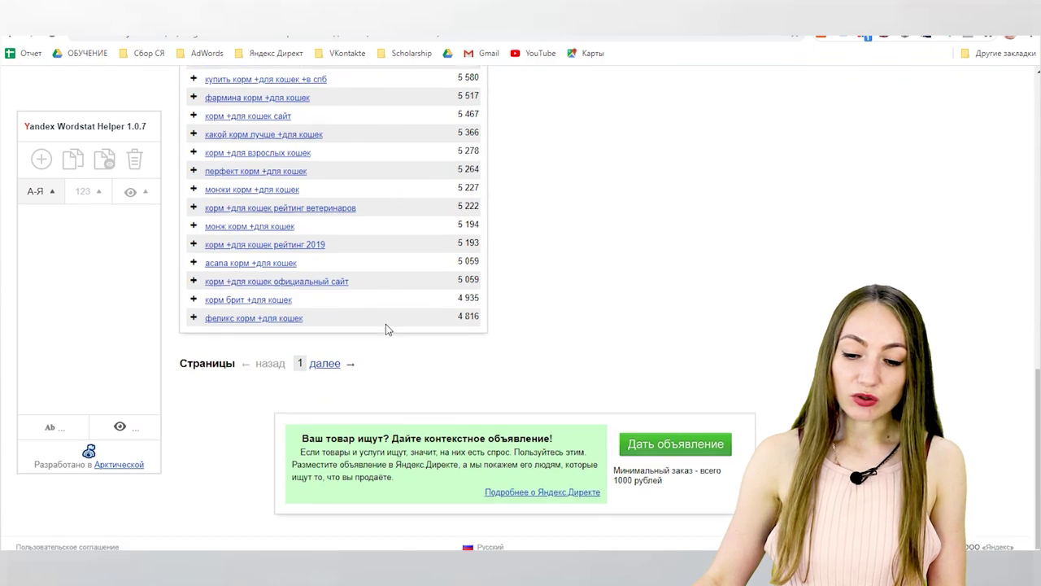
{"action": "scroll", "coordinate": [476, 319], "scroll_direction": "up", "scroll_amount": 10}
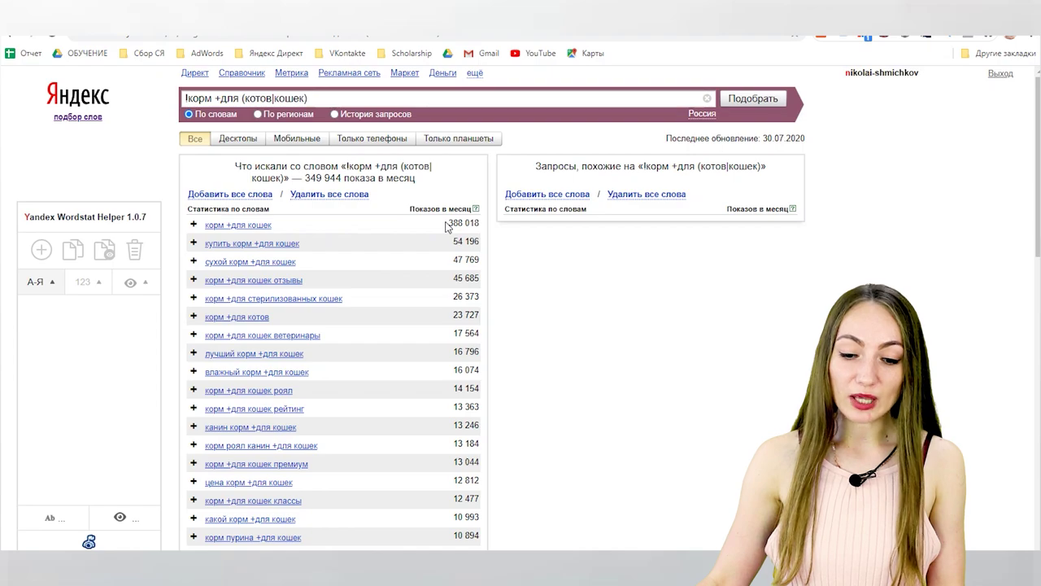
{"action": "scroll", "coordinate": [446, 227], "scroll_direction": "down", "scroll_amount": 10}
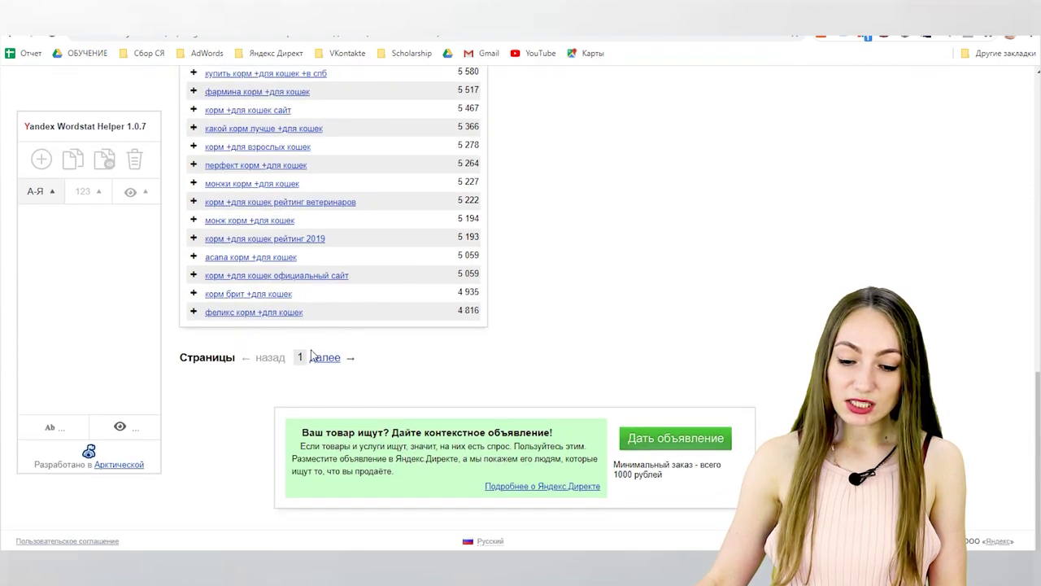
{"action": "scroll", "coordinate": [413, 281], "scroll_direction": "up", "scroll_amount": 10}
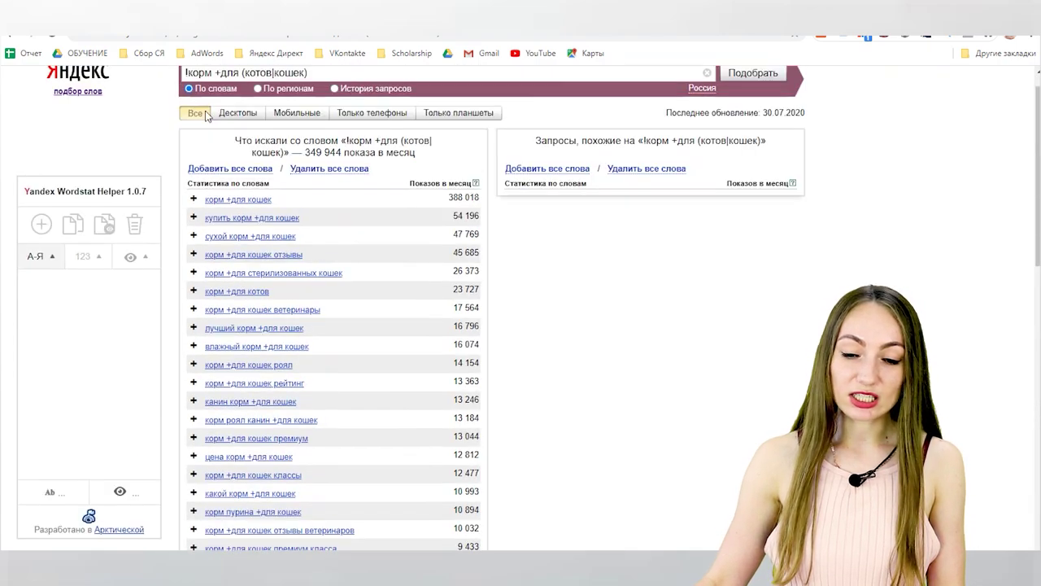
{"action": "scroll", "coordinate": [412, 316], "scroll_direction": "down", "scroll_amount": 10}
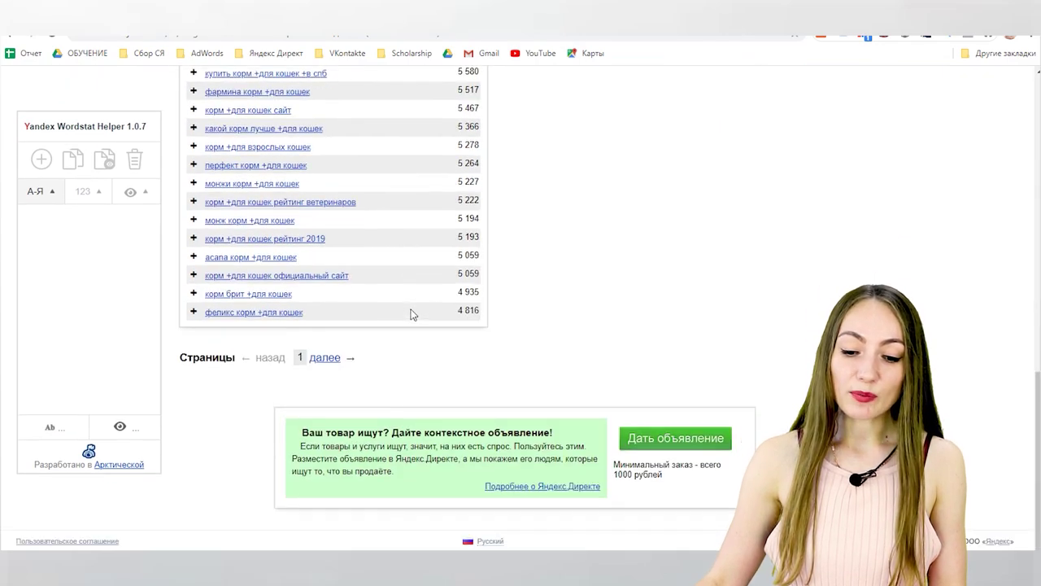
{"action": "left_click", "coordinate": [317, 359]}
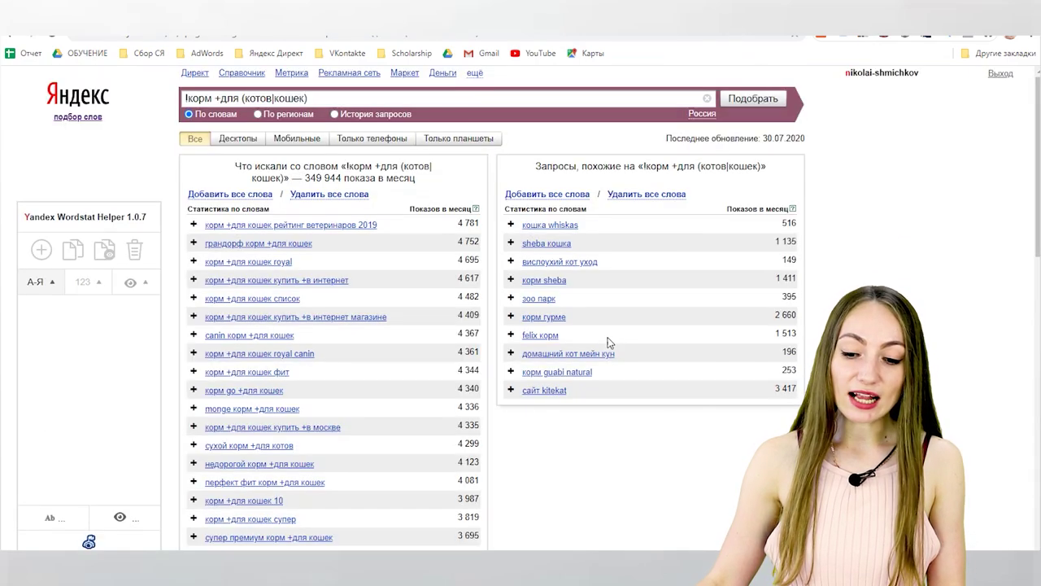
{"action": "scroll", "coordinate": [431, 349], "scroll_direction": "down", "scroll_amount": 5}
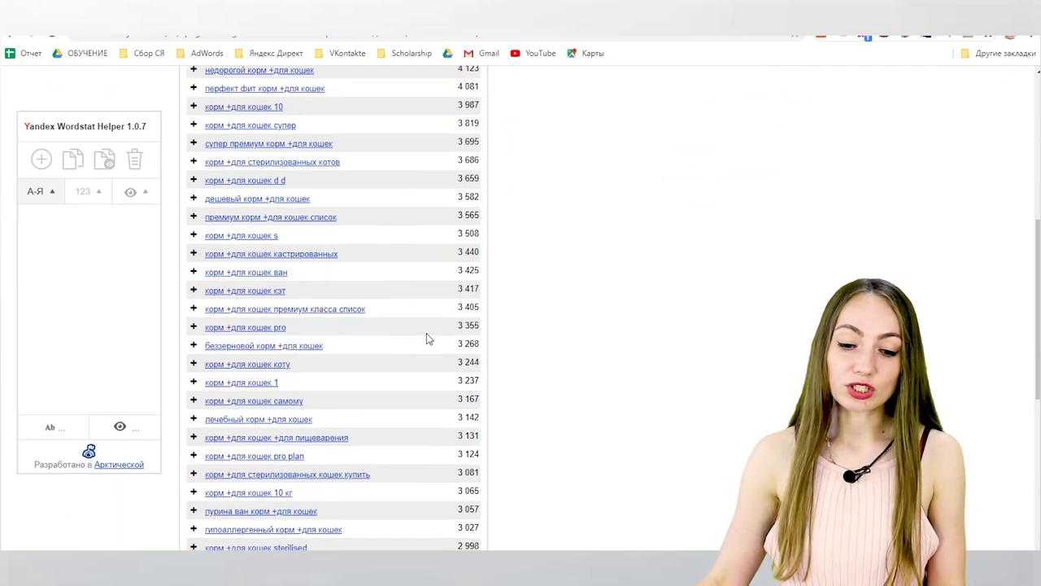
{"action": "scroll", "coordinate": [426, 338], "scroll_direction": "up", "scroll_amount": 5}
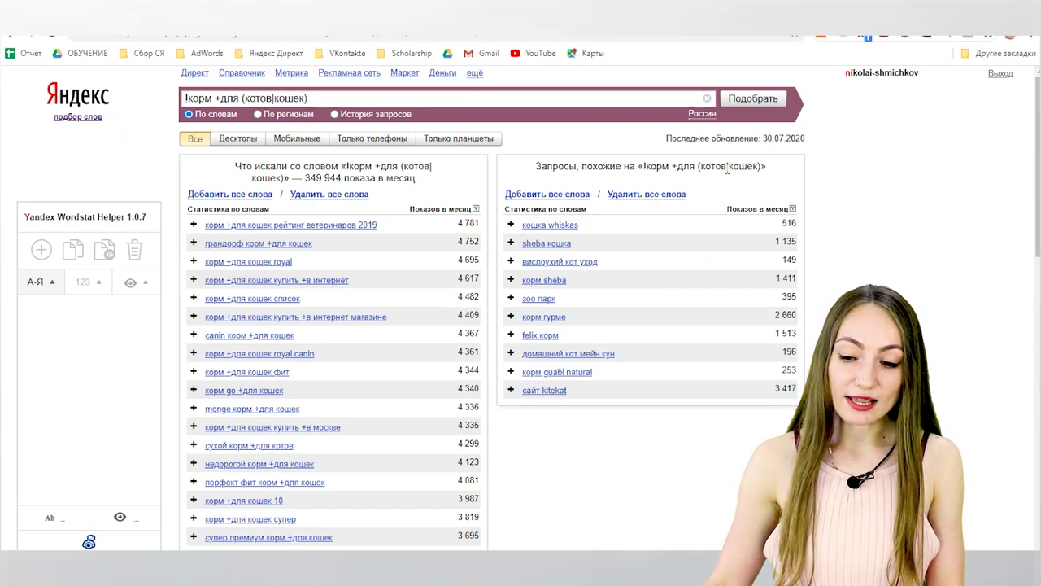
- Add the similar query «кошка whiskas» to the Yandex Wordstat Helper list and remove it again
{"action": "left_click", "coordinate": [510, 225]}
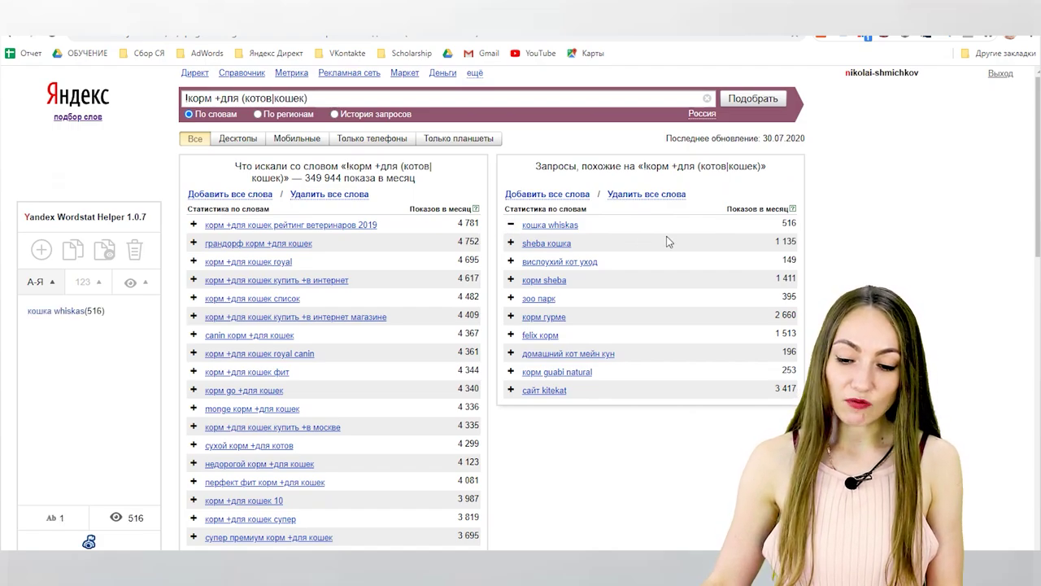
{"action": "left_click", "coordinate": [512, 225]}
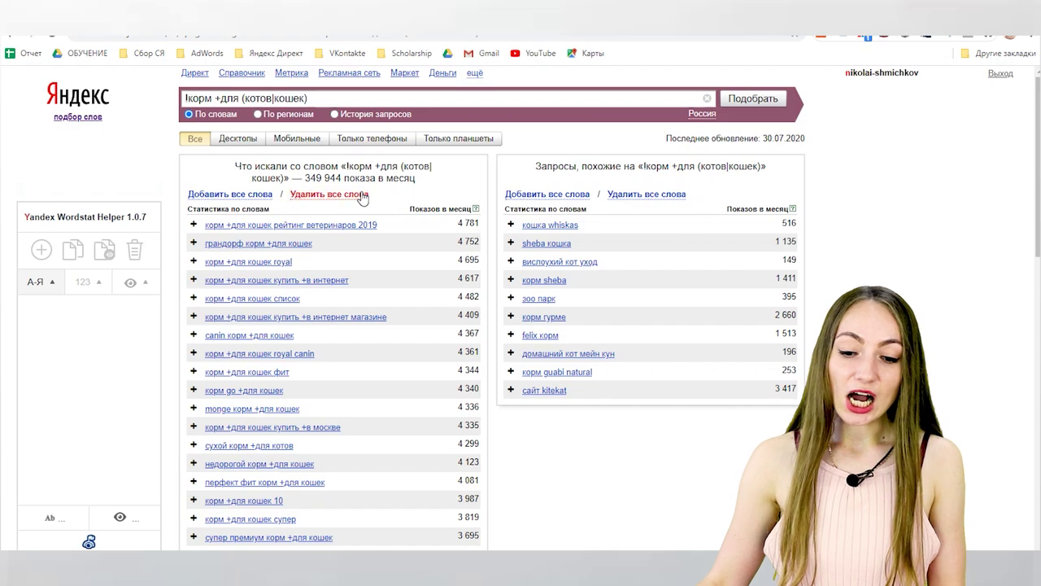
- Filter the query statistics by Десктопы, look through the phrases, and switch the device filter to Мобильные
{"action": "left_click", "coordinate": [248, 142]}
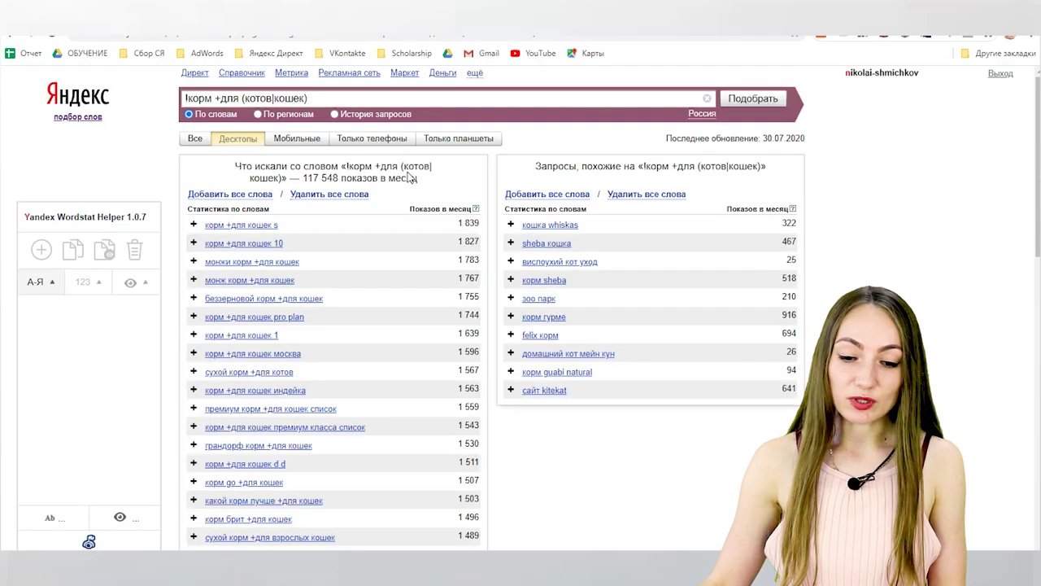
{"action": "scroll", "coordinate": [379, 314], "scroll_direction": "down", "scroll_amount": 7}
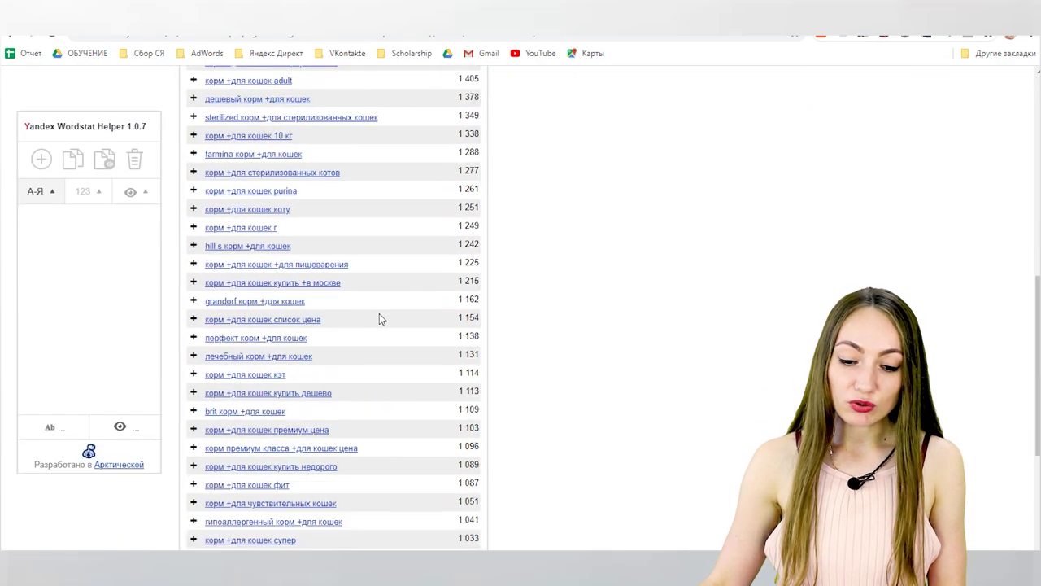
{"action": "scroll", "coordinate": [379, 313], "scroll_direction": "up", "scroll_amount": 8}
{"action": "left_click", "coordinate": [307, 140]}
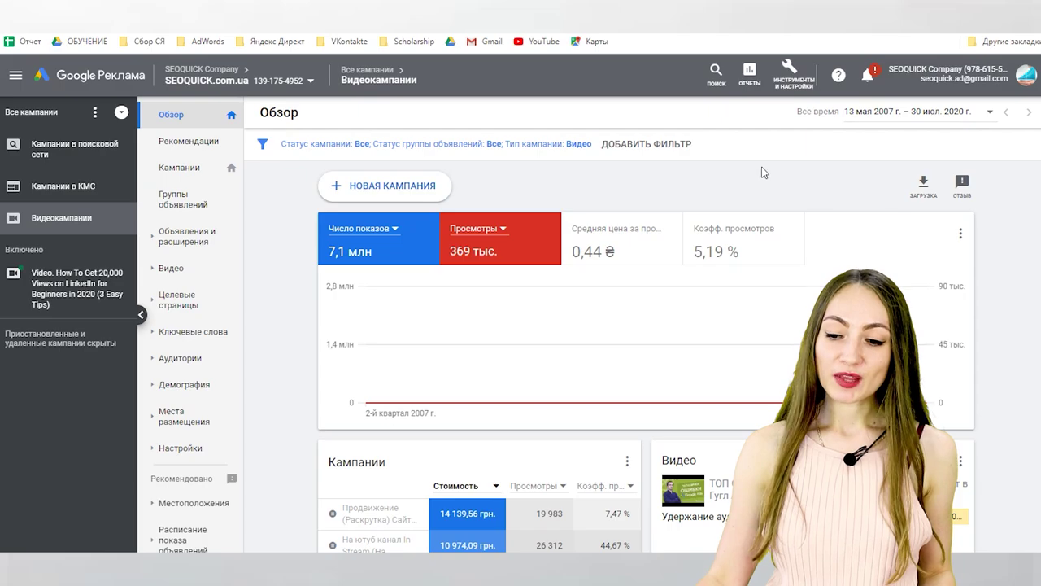
- In Google Реклама, open Планировщик ключевых слов and start a search for new keywords
{"action": "left_click", "coordinate": [789, 73]}
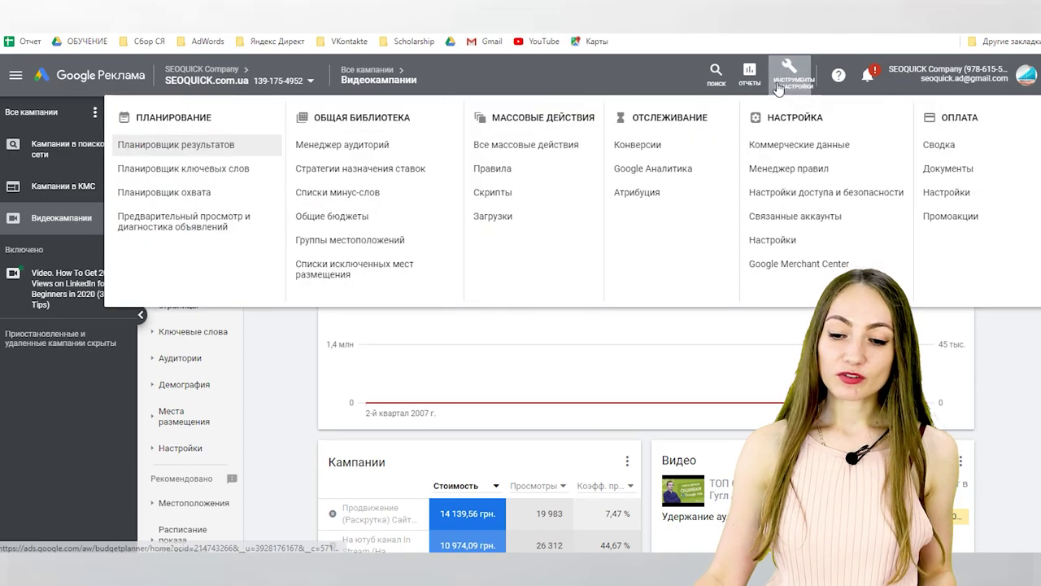
{"action": "left_click", "coordinate": [182, 168]}
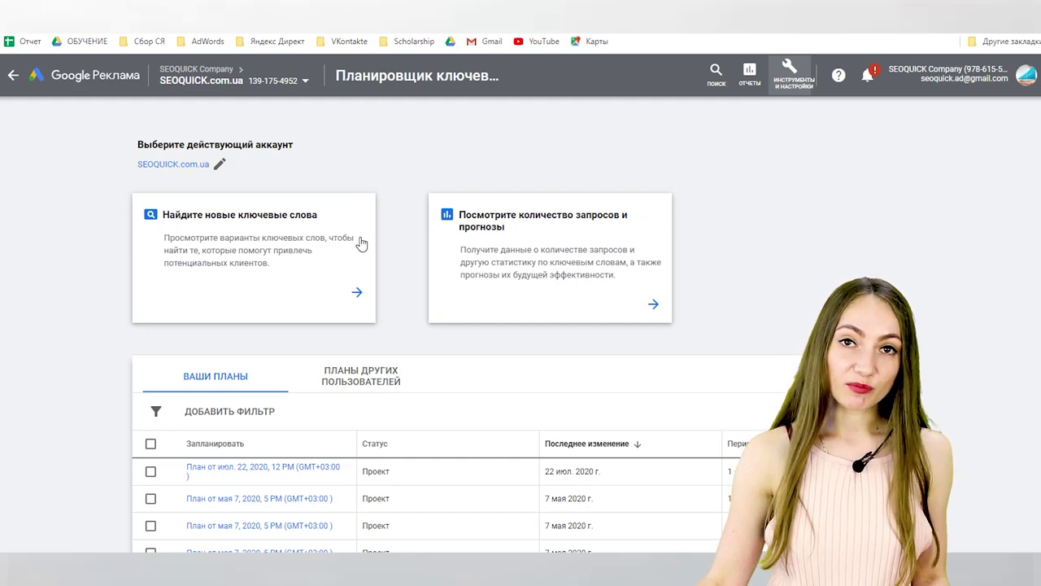
{"action": "left_click", "coordinate": [358, 296]}
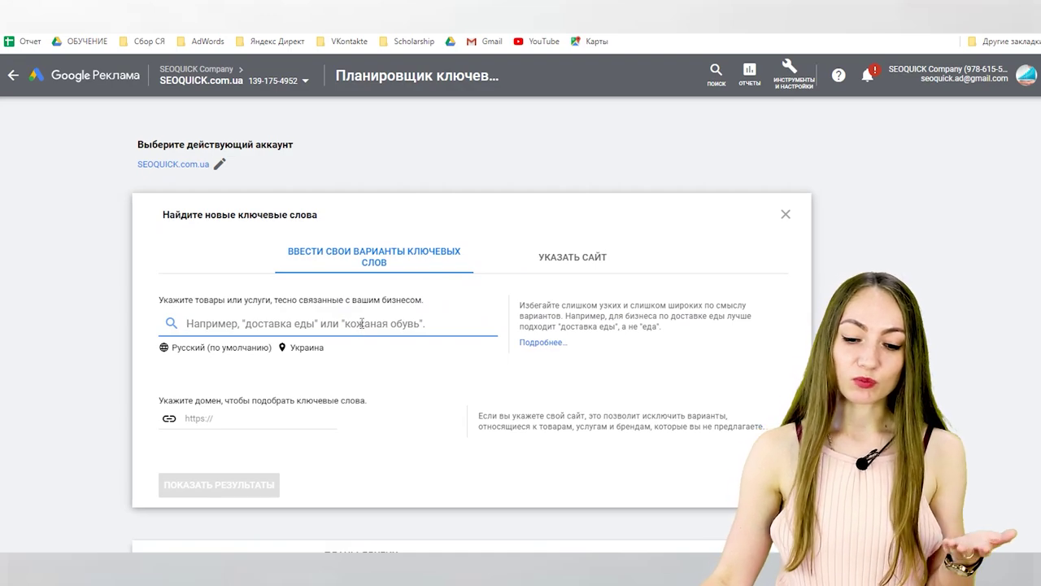
{"action": "left_click", "coordinate": [589, 257]}
{"action": "type", "text": "https://seoquick.com.ua/"}
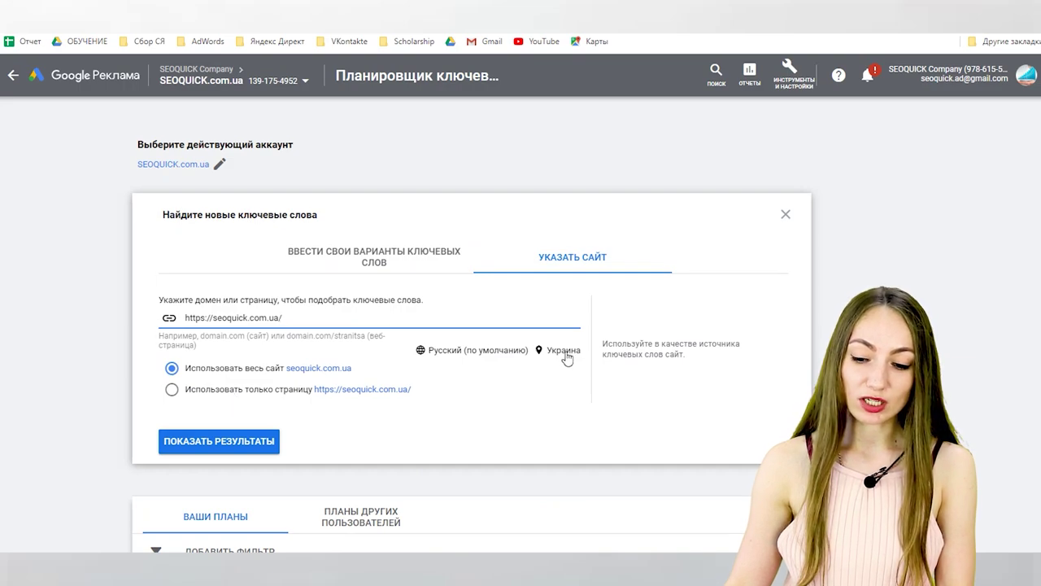
{"action": "left_click", "coordinate": [480, 351]}
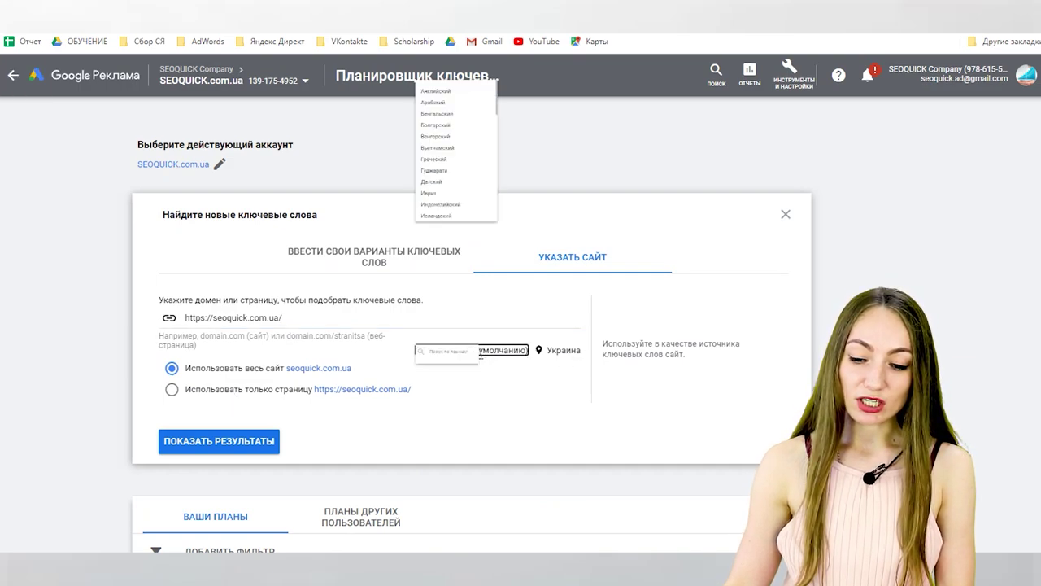
{"action": "left_click", "coordinate": [537, 409]}
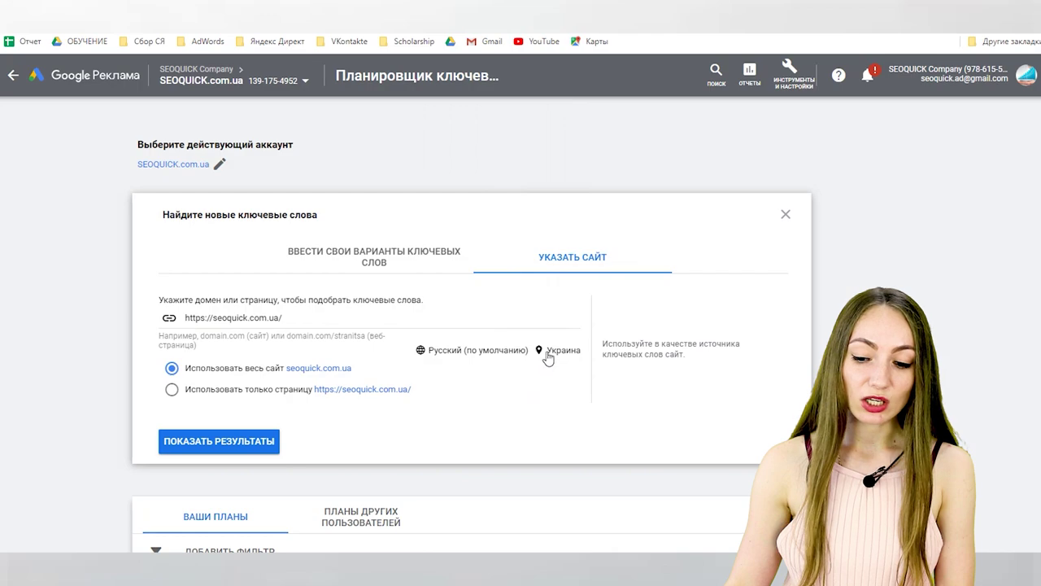
{"action": "left_click", "coordinate": [545, 350]}
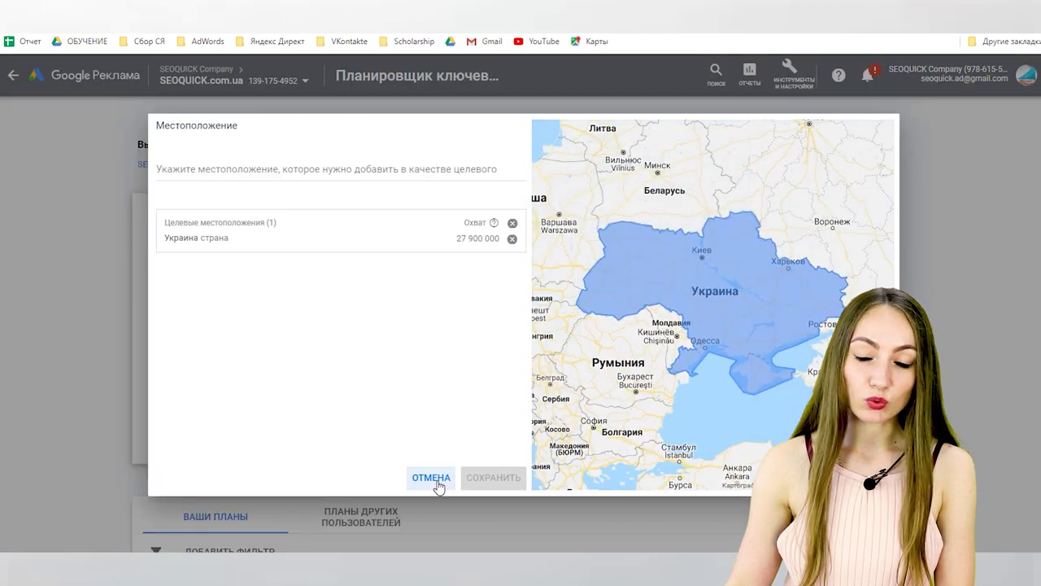
{"action": "left_click", "coordinate": [431, 478]}
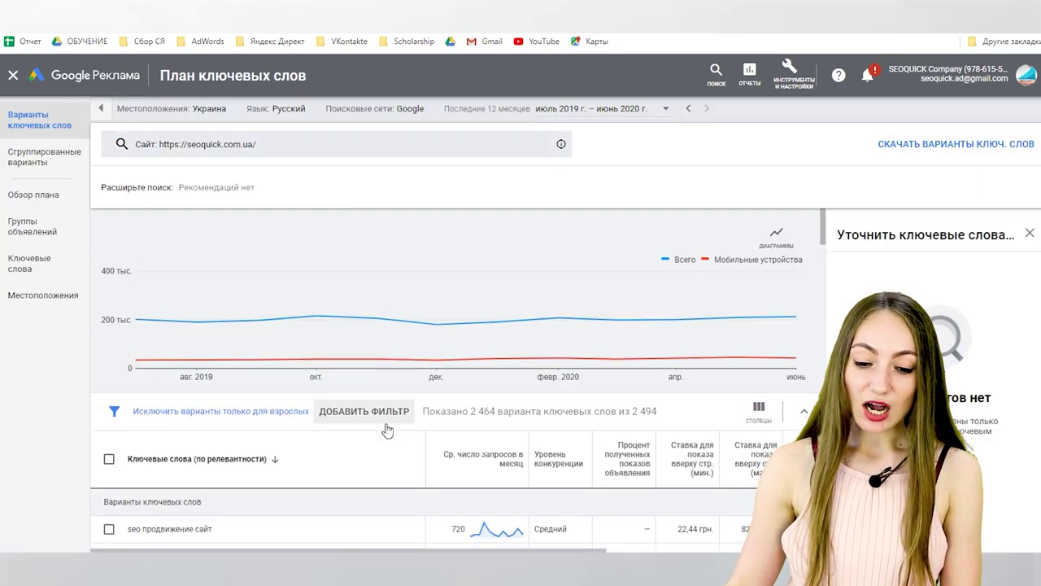
- Examine the keyword ideas table for the site, including average monthly searches, competition level, top-of-page bids and the remaining columns
{"action": "scroll", "coordinate": [387, 429], "scroll_direction": "down", "scroll_amount": 2}
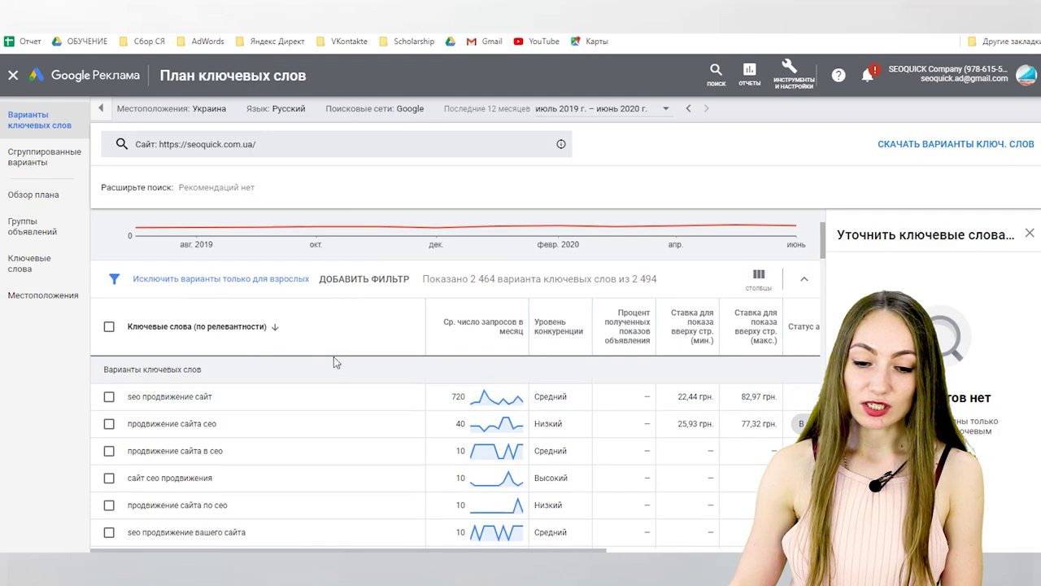
{"action": "mouse_move", "coordinate": [465, 334]}
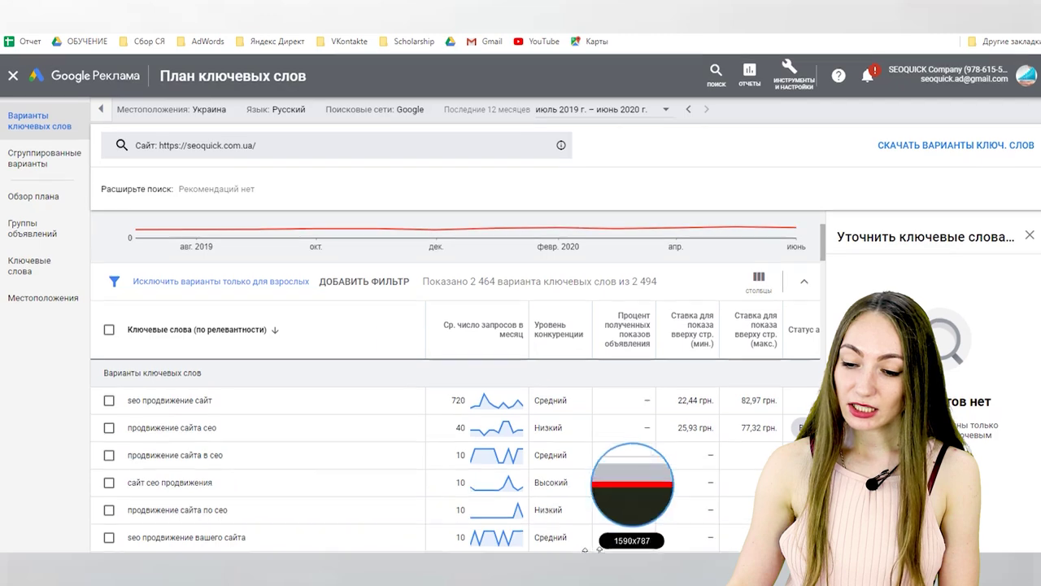
{"action": "scroll", "coordinate": [455, 456], "scroll_direction": "right", "scroll_amount": 5}
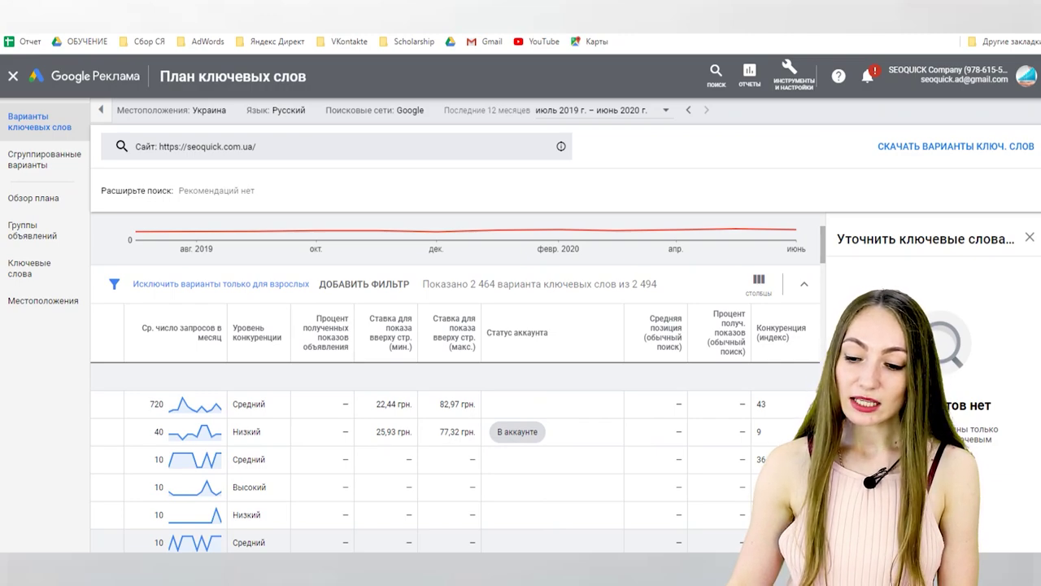
{"action": "scroll", "coordinate": [431, 423], "scroll_direction": "left", "scroll_amount": 5}
{"action": "scroll", "coordinate": [431, 423], "scroll_direction": "down", "scroll_amount": 3}
{"action": "scroll", "coordinate": [420, 446], "scroll_direction": "down", "scroll_amount": 10}
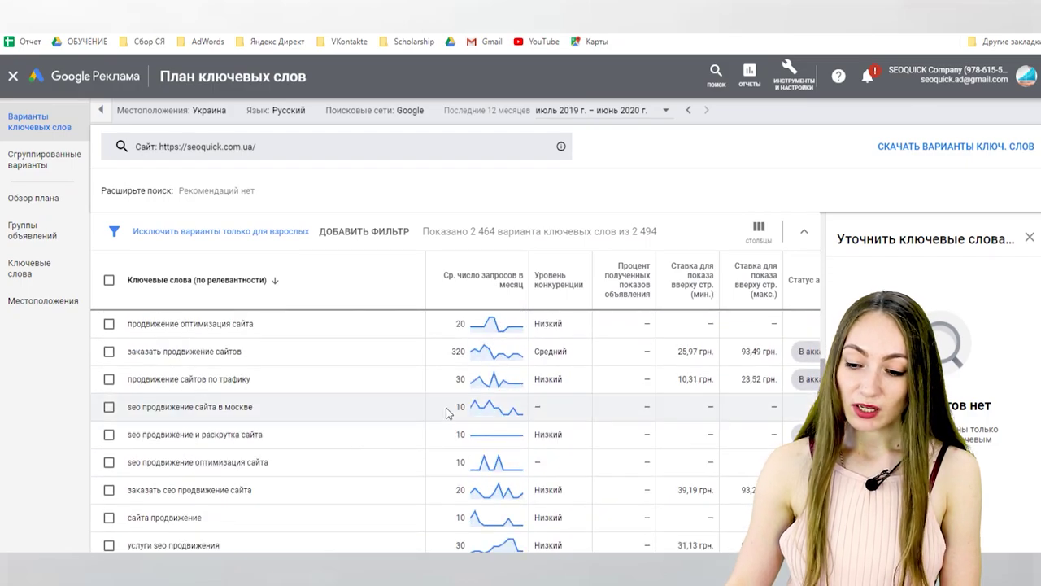
{"action": "scroll", "coordinate": [447, 414], "scroll_direction": "down", "scroll_amount": 3}
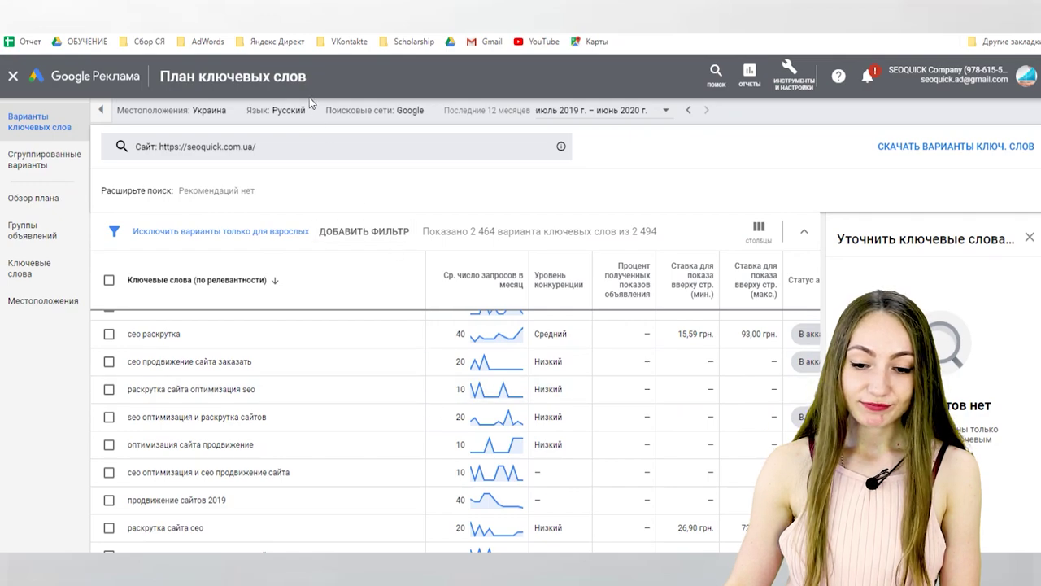
{"action": "left_click", "coordinate": [102, 112]}
{"action": "left_click", "coordinate": [10, 111]}
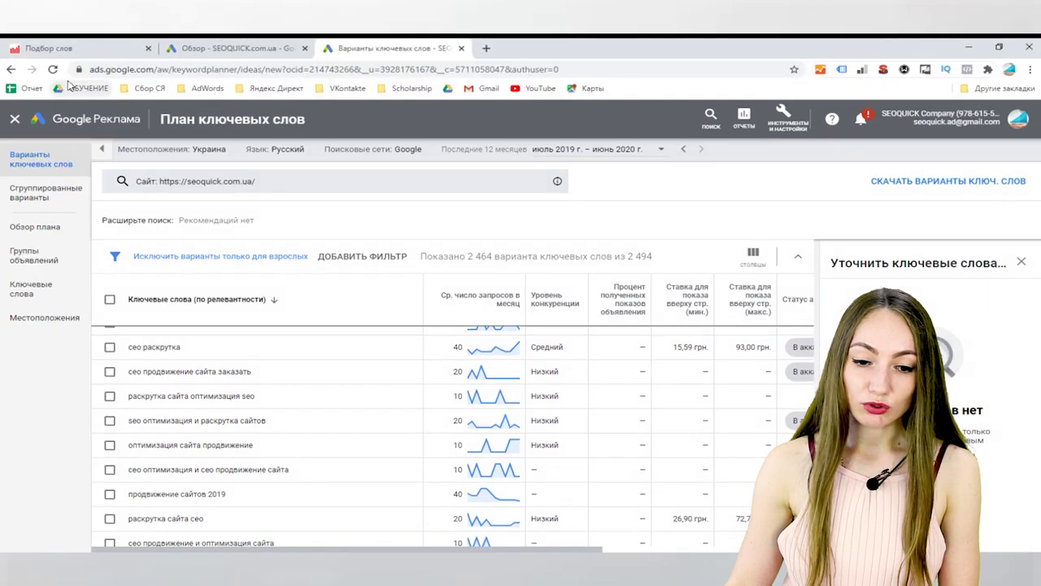
{"action": "key", "text": "alt+Tab"}
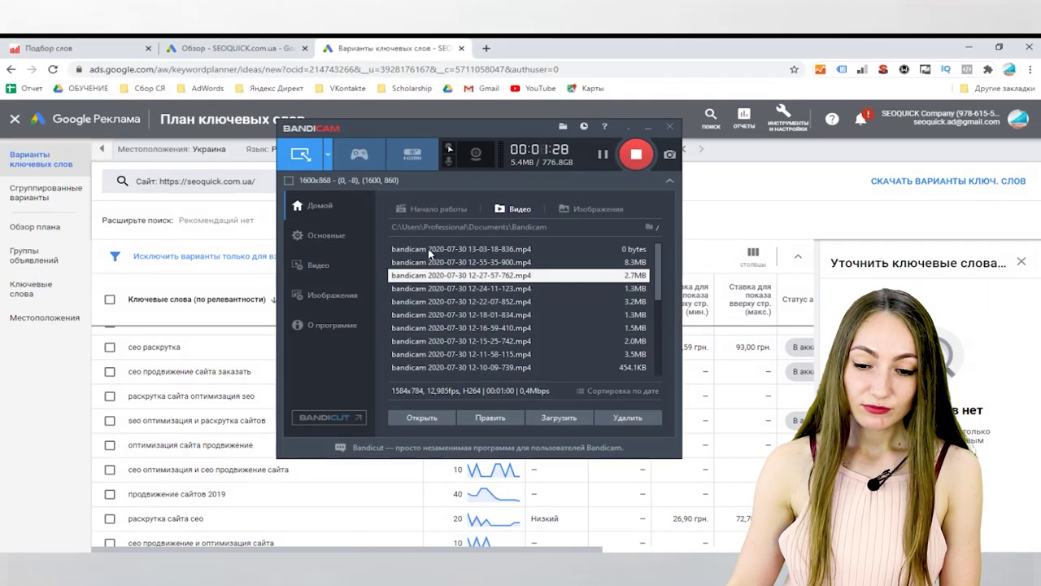
{"action": "left_click", "coordinate": [327, 154]}
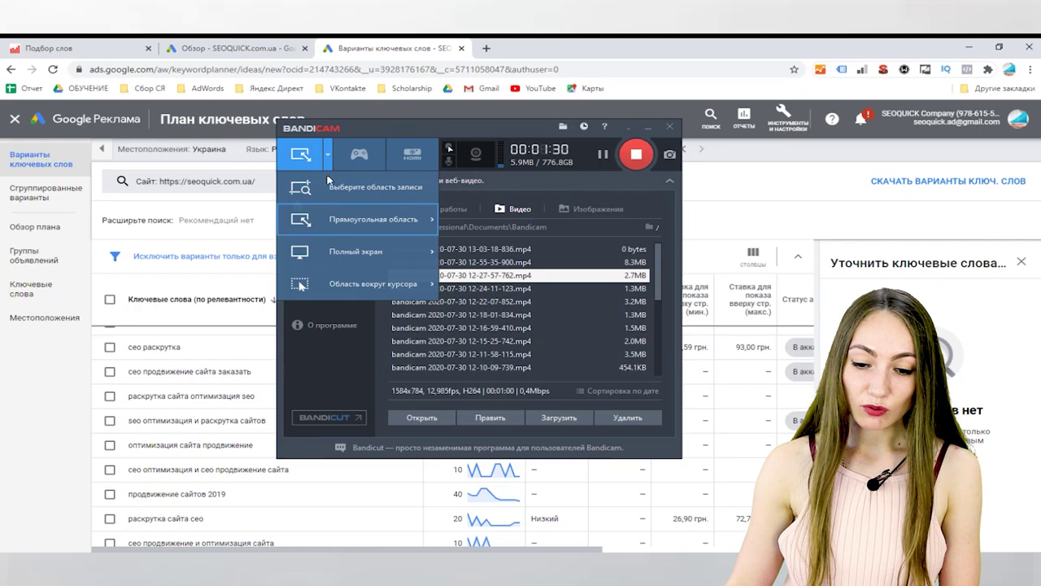
{"action": "mouse_move", "coordinate": [374, 219]}
{"action": "left_click", "coordinate": [497, 426]}
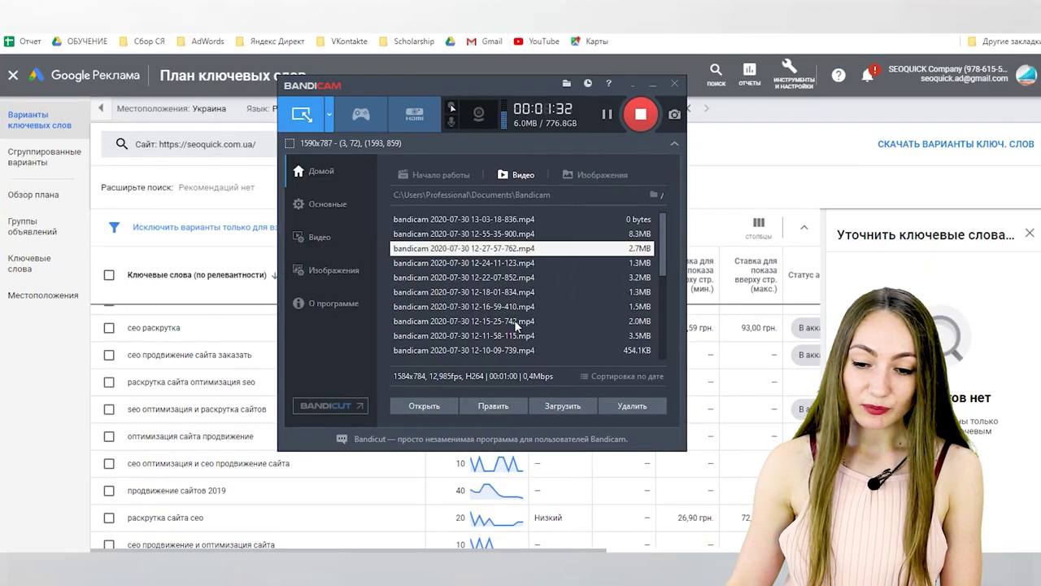
{"action": "left_click", "coordinate": [653, 84]}
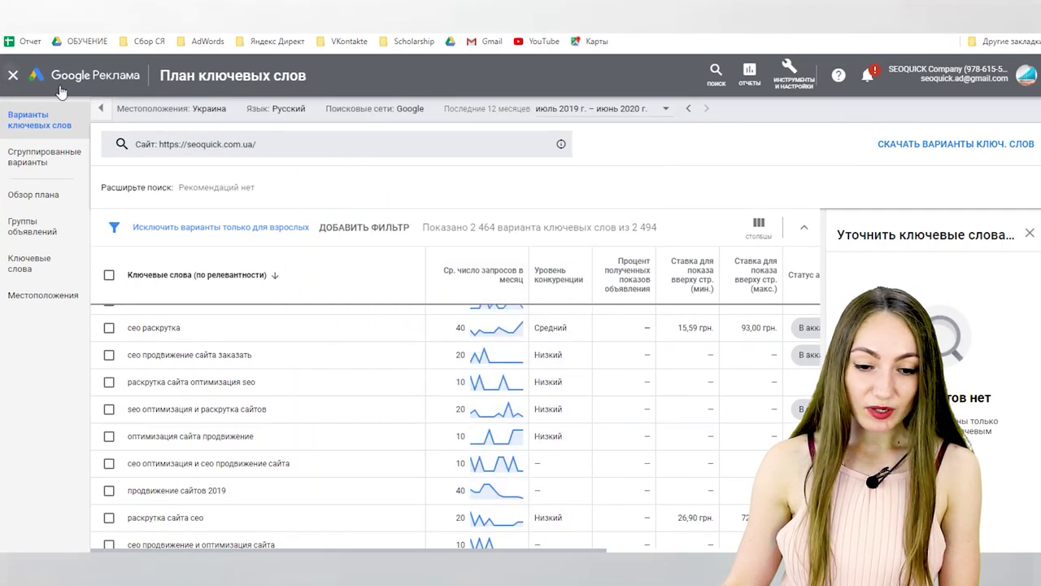
- Leave the site-based keyword plan and get new keyword ideas for the phrases сео продвижение and продвижение сайта
{"action": "left_click", "coordinate": [13, 75]}
{"action": "left_click", "coordinate": [321, 307]}
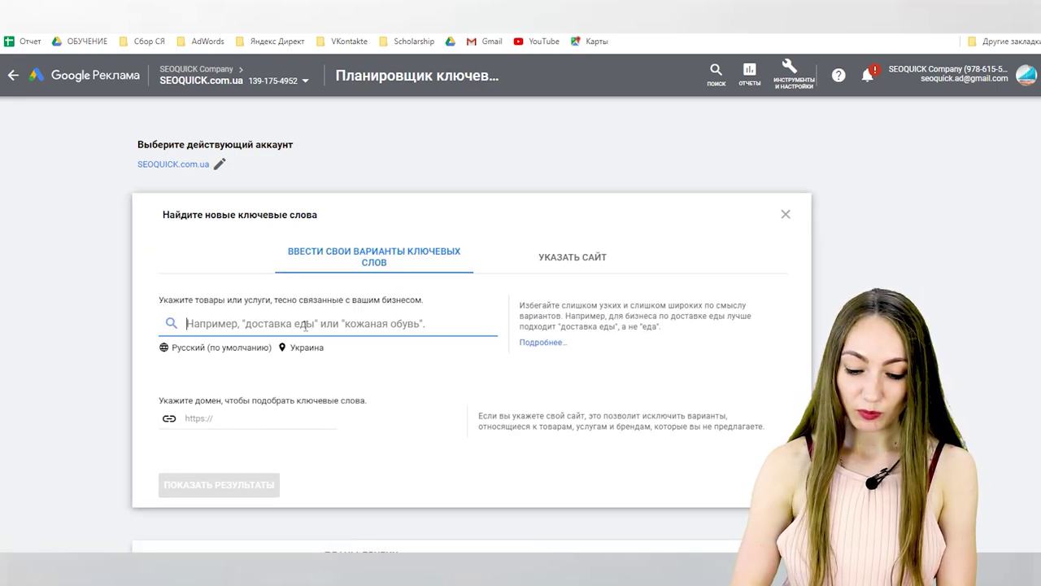
{"action": "type", "text": "сео продвижение,продвижение сайта"}
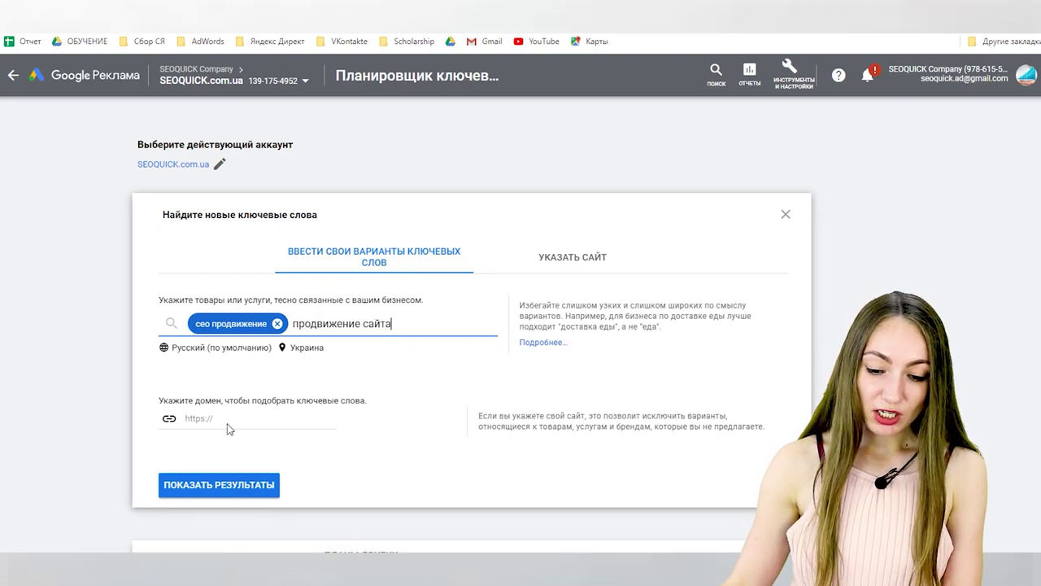
{"action": "left_click", "coordinate": [247, 482]}
{"action": "left_click", "coordinate": [249, 503]}
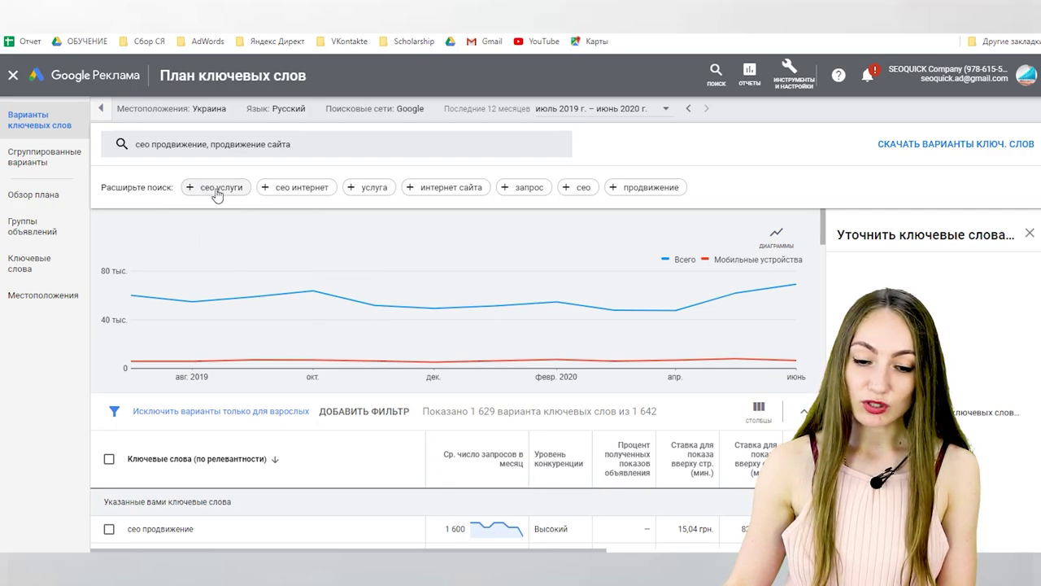
- Broaden the search with the suggested phrases сео услуги and поисковая оптимизация, and look through the refreshed keyword ideas
{"action": "left_click", "coordinate": [218, 194]}
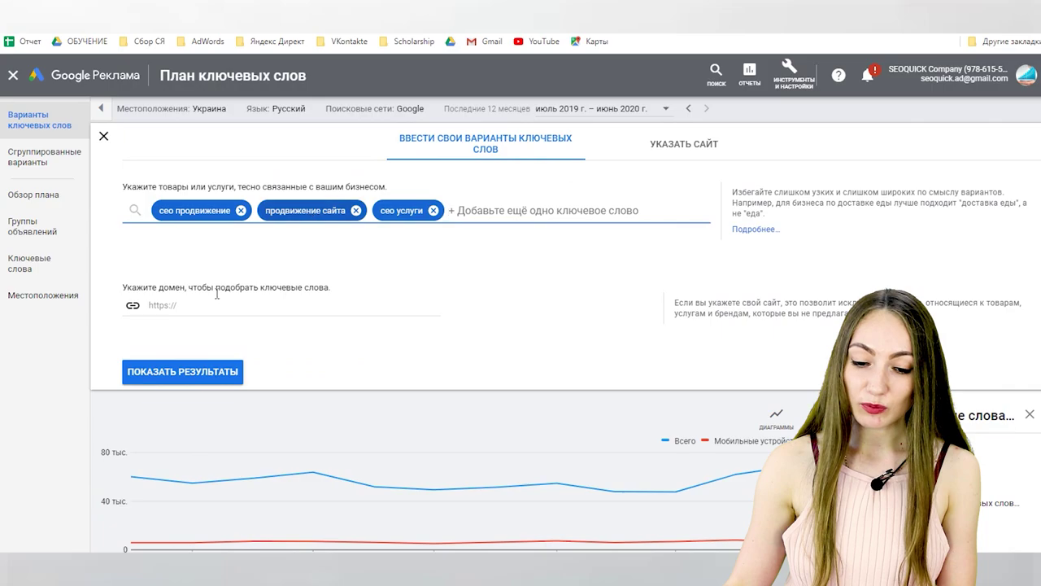
{"action": "left_click", "coordinate": [188, 375]}
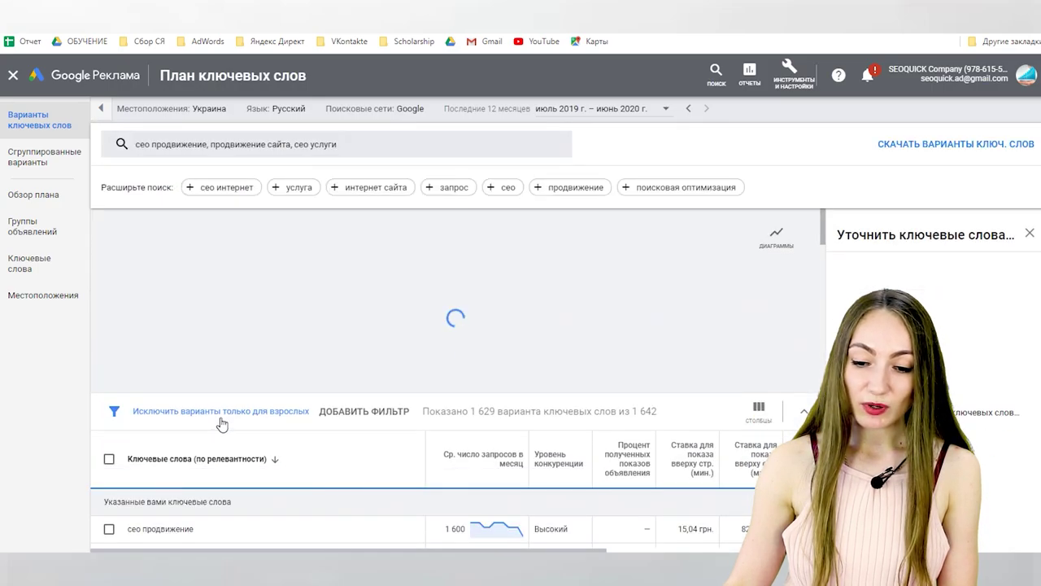
{"action": "left_click", "coordinate": [681, 189]}
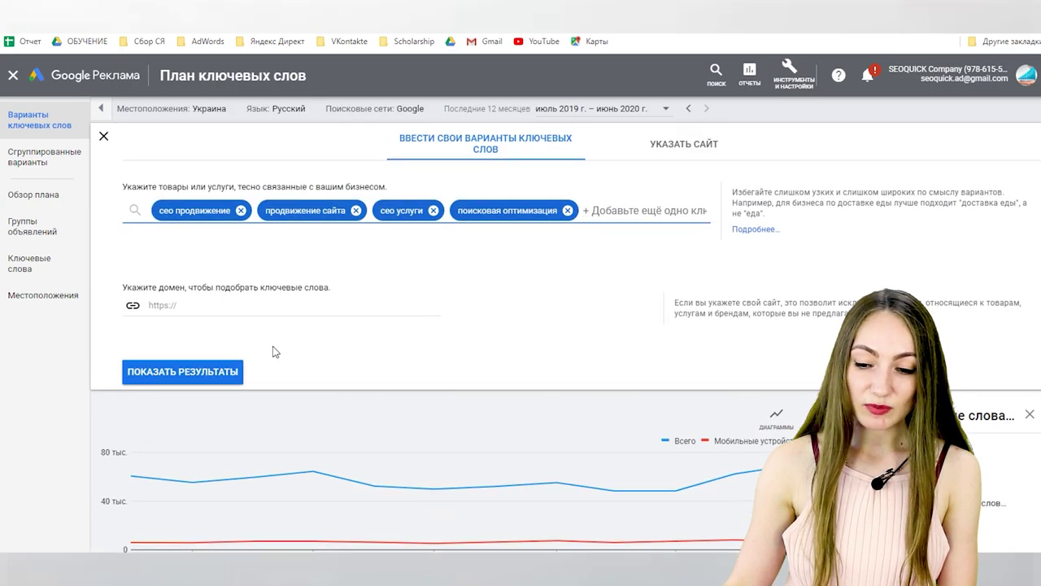
{"action": "left_click", "coordinate": [201, 381]}
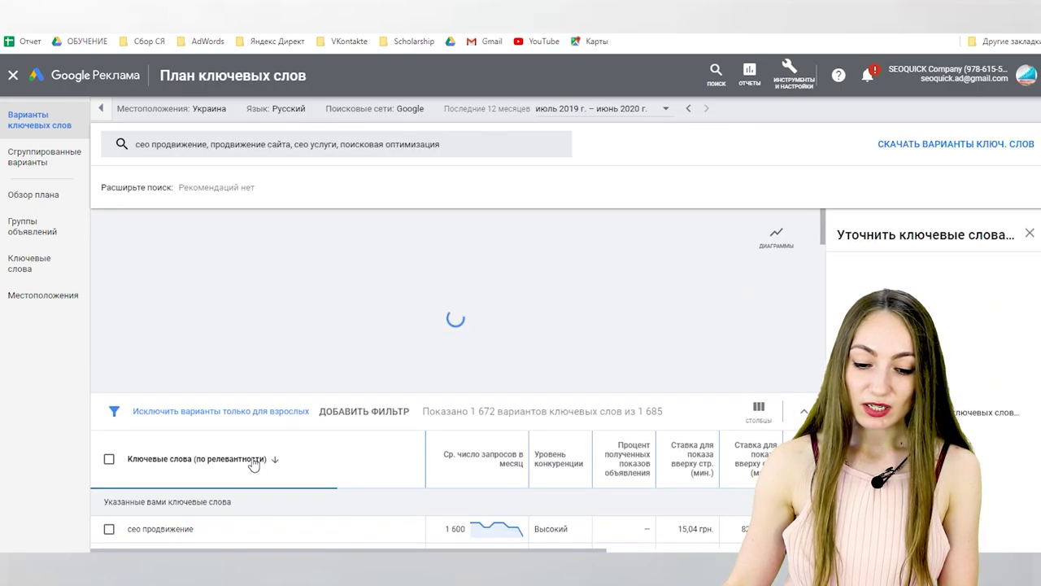
{"action": "scroll", "coordinate": [366, 358], "scroll_direction": "down", "scroll_amount": 2}
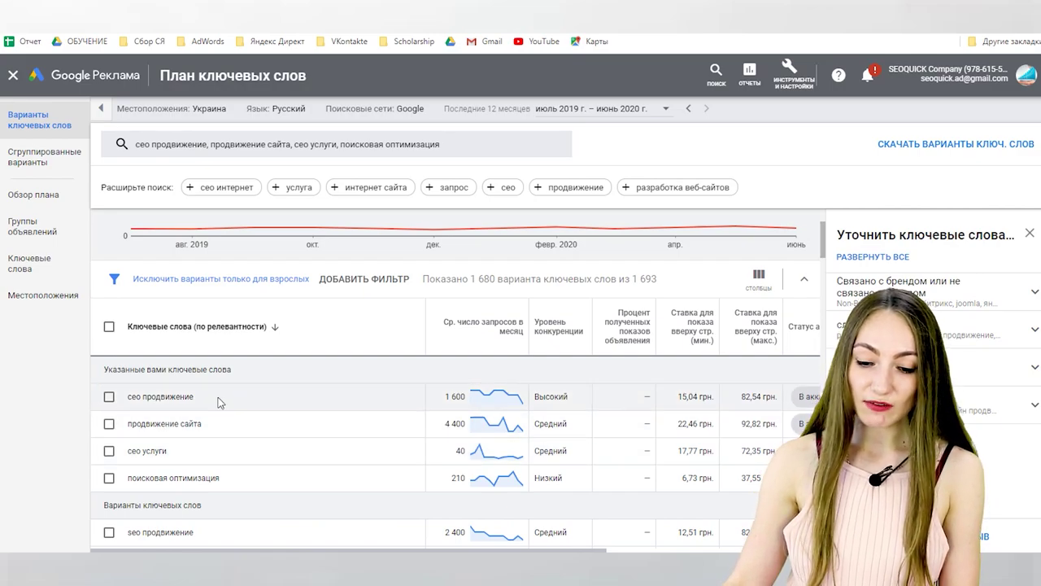
{"action": "scroll", "coordinate": [228, 415], "scroll_direction": "down", "scroll_amount": 6}
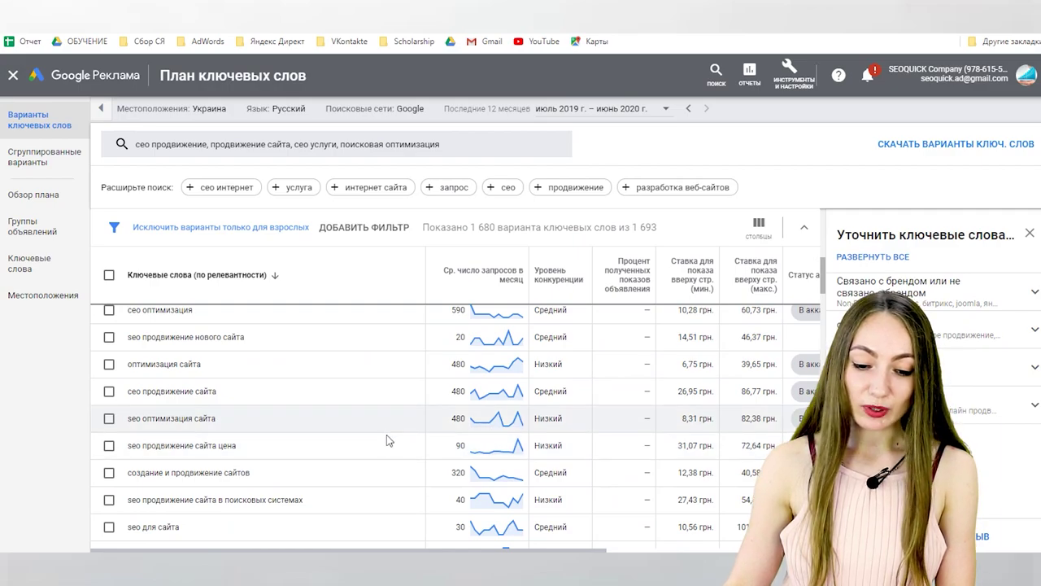
{"action": "scroll", "coordinate": [386, 434], "scroll_direction": "down", "scroll_amount": 1}
- Switch to the grouped keyword ideas and widen the Группы column to fit the full group names
{"action": "left_click", "coordinate": [35, 152]}
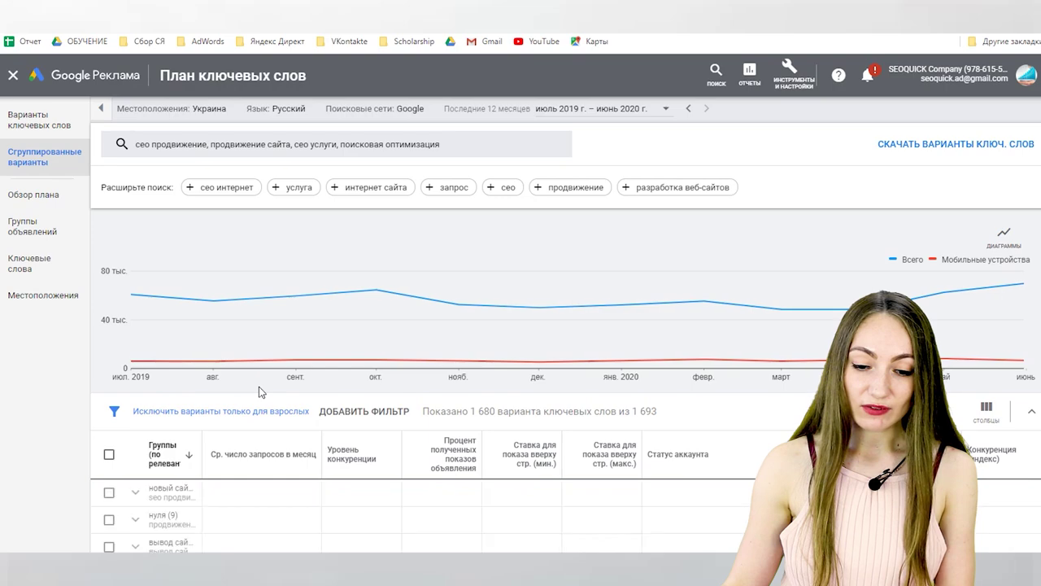
{"action": "scroll", "coordinate": [258, 392], "scroll_direction": "down", "scroll_amount": 2}
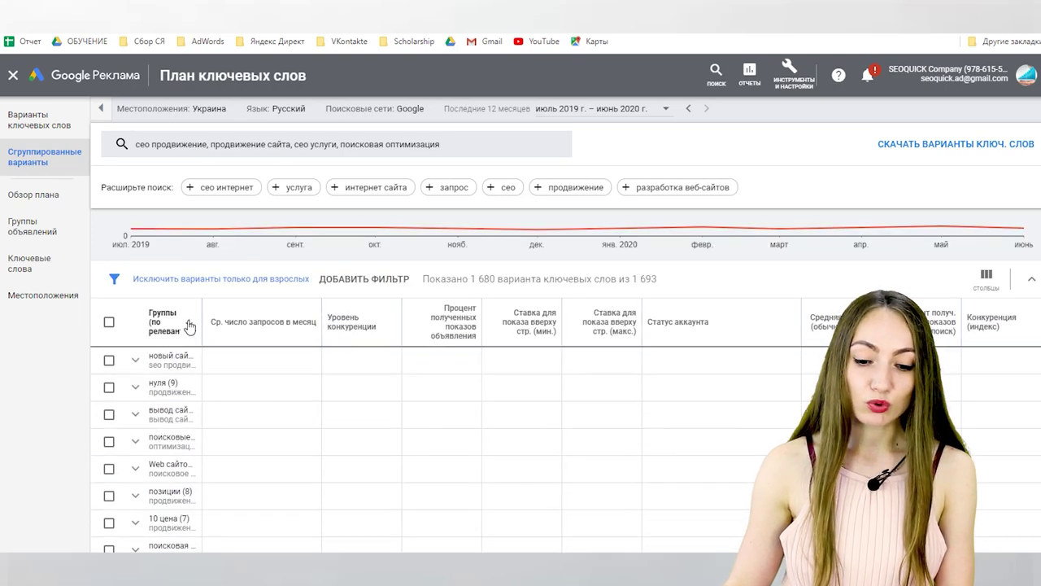
{"action": "left_click_drag", "start_coordinate": [203, 317], "coordinate": [505, 319]}
- Expand the keyword groups новый сайт and поисковые запросы and look through the phrases in them
{"action": "left_click", "coordinate": [135, 370]}
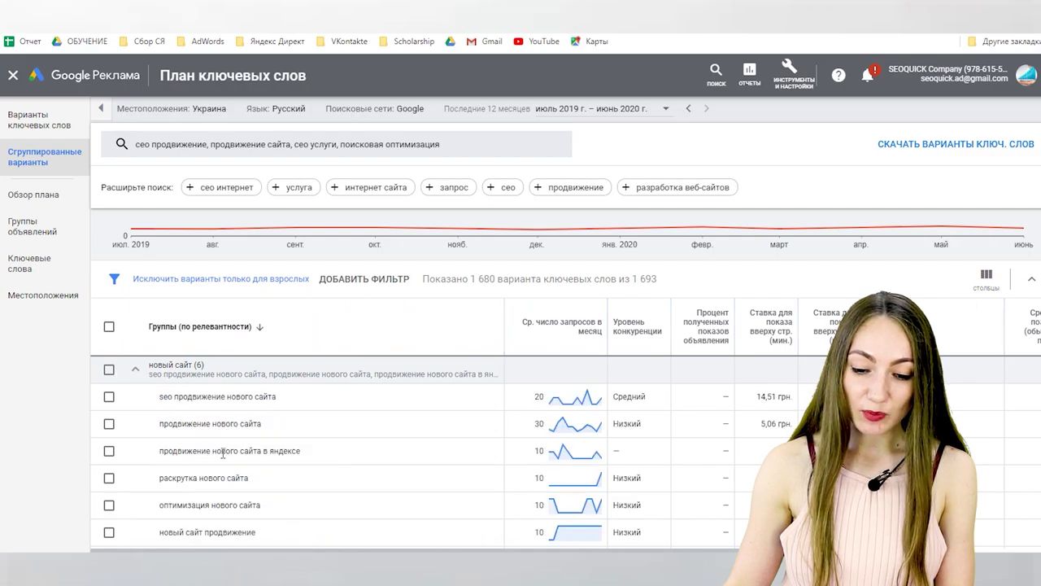
{"action": "scroll", "coordinate": [220, 456], "scroll_direction": "down", "scroll_amount": 3}
{"action": "scroll", "coordinate": [163, 407], "scroll_direction": "up", "scroll_amount": 1}
{"action": "scroll", "coordinate": [160, 405], "scroll_direction": "down", "scroll_amount": 1}
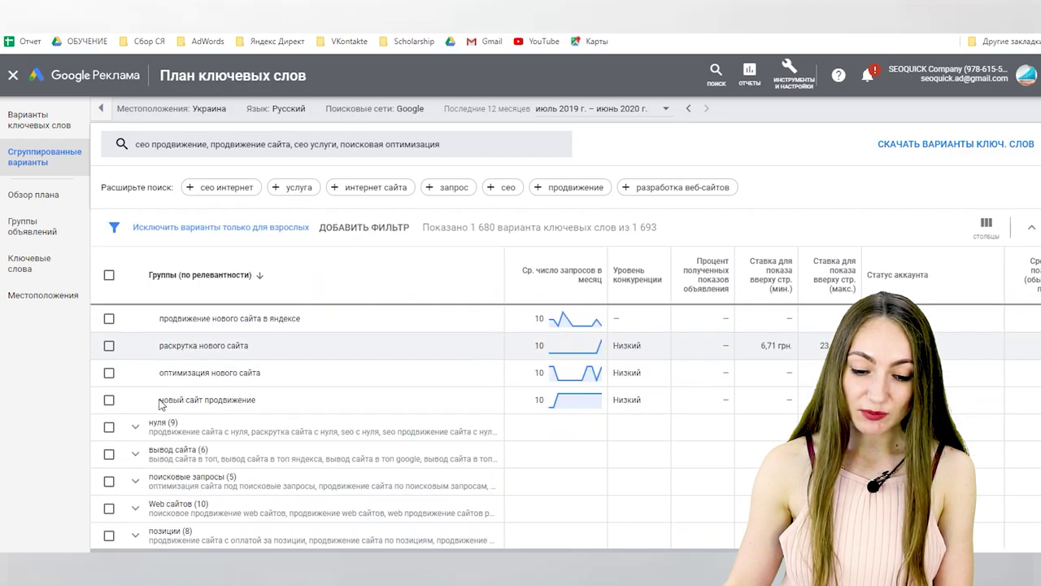
{"action": "scroll", "coordinate": [160, 405], "scroll_direction": "down", "scroll_amount": 1}
{"action": "left_click", "coordinate": [135, 415]}
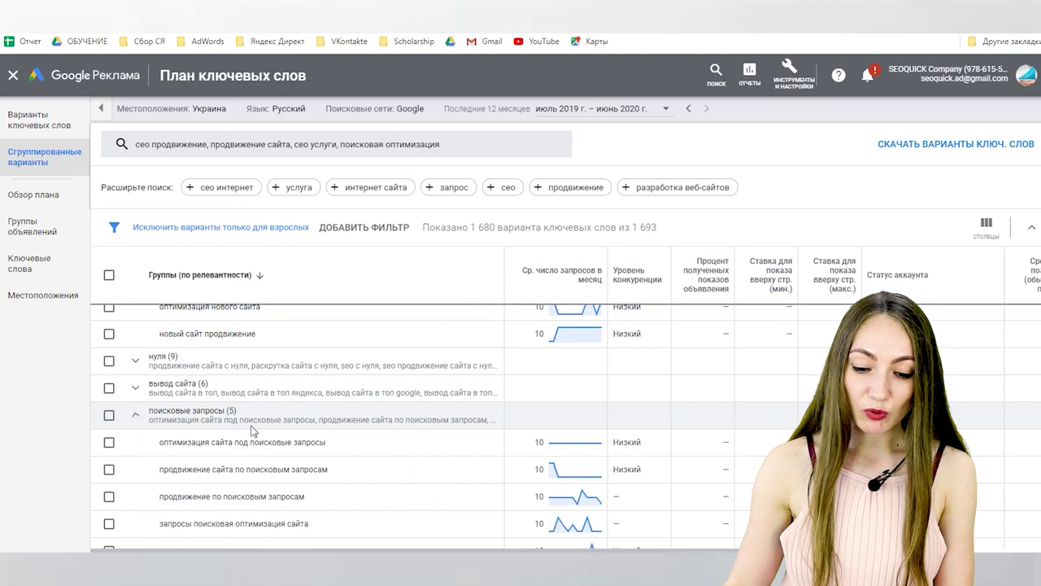
{"action": "scroll", "coordinate": [251, 431], "scroll_direction": "down", "scroll_amount": 1}
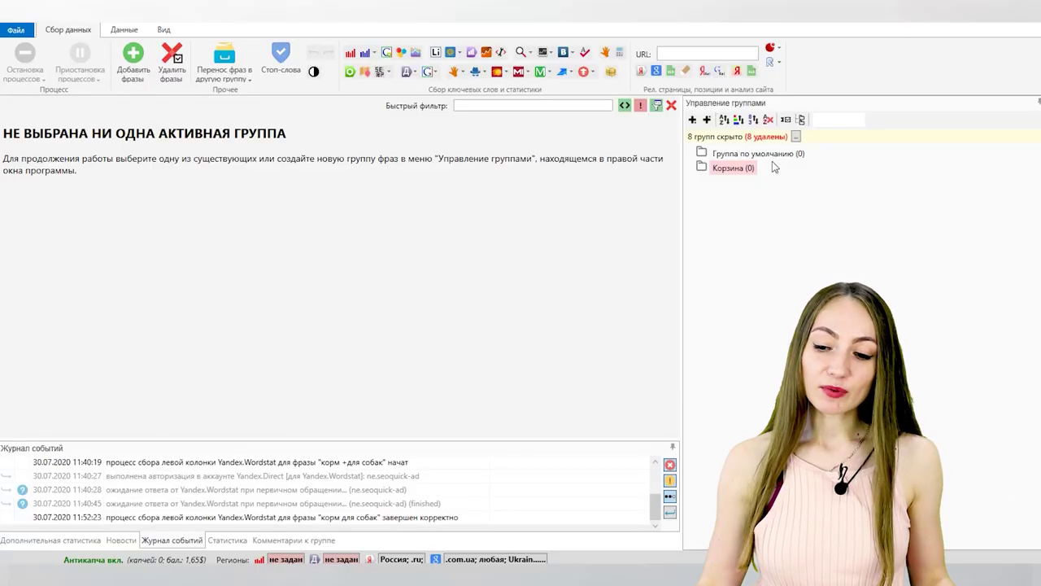
- In Key Collector, add to Группа по умолчанию the lines "Корма для кошек:!корм +для (котов|кошек)" and "Корма для собак:!корм +для СОБАК"
{"action": "left_click", "coordinate": [769, 154]}
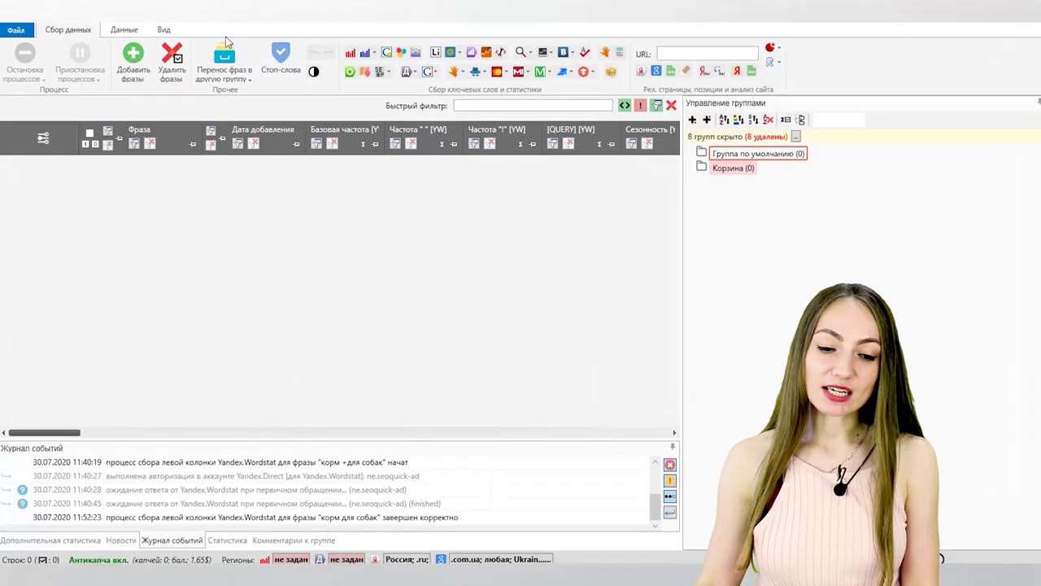
{"action": "left_click", "coordinate": [133, 61]}
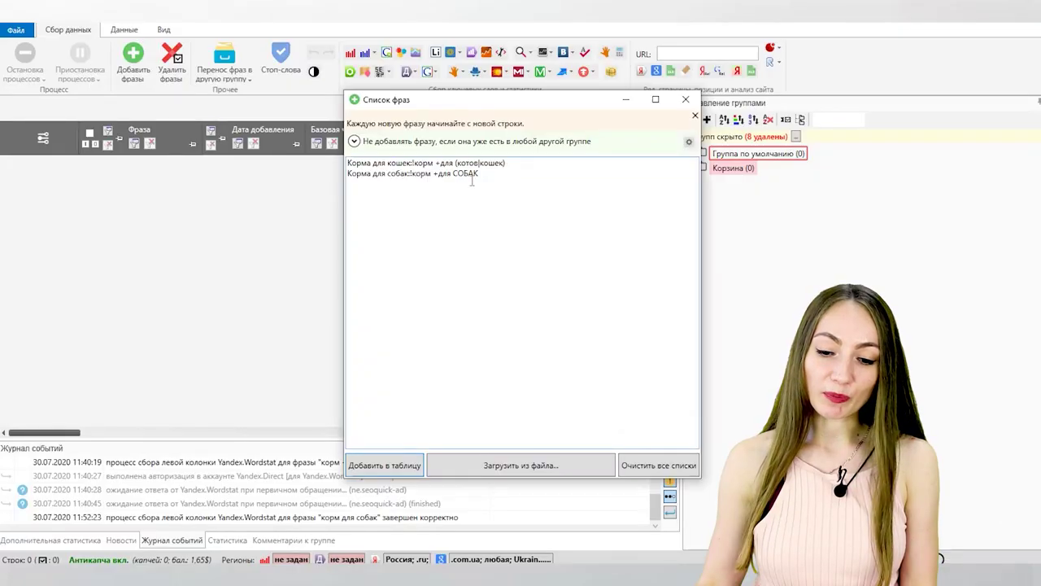
{"action": "left_click_drag", "start_coordinate": [408, 163], "coordinate": [349, 161]}
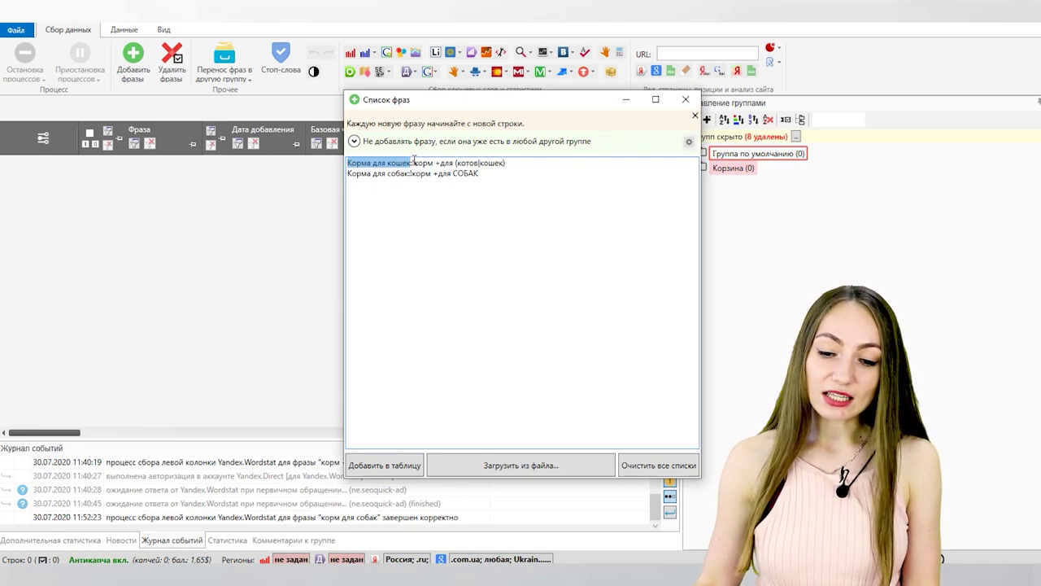
{"action": "left_click", "coordinate": [525, 165]}
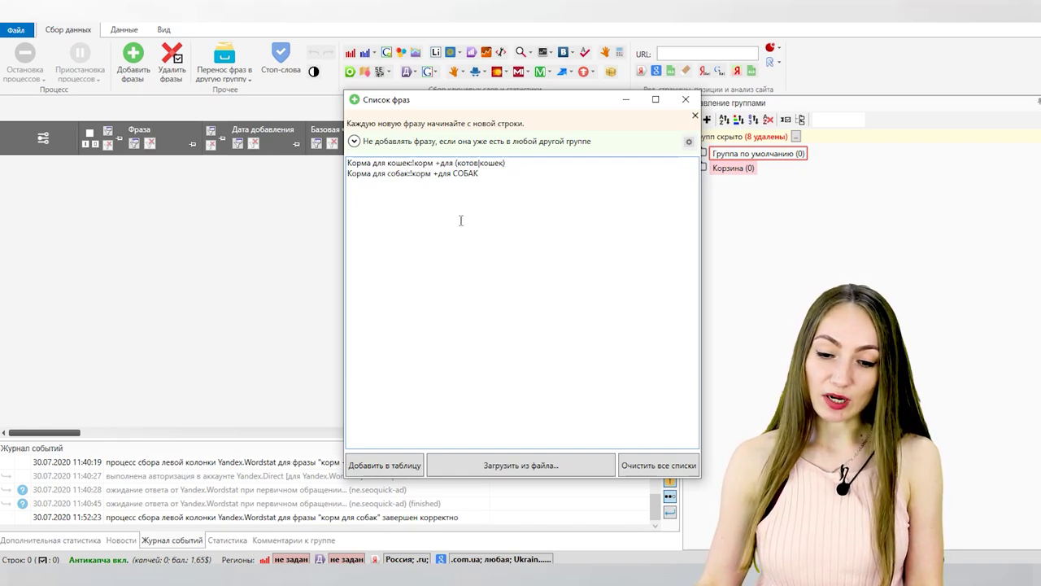
{"action": "left_click", "coordinate": [376, 460]}
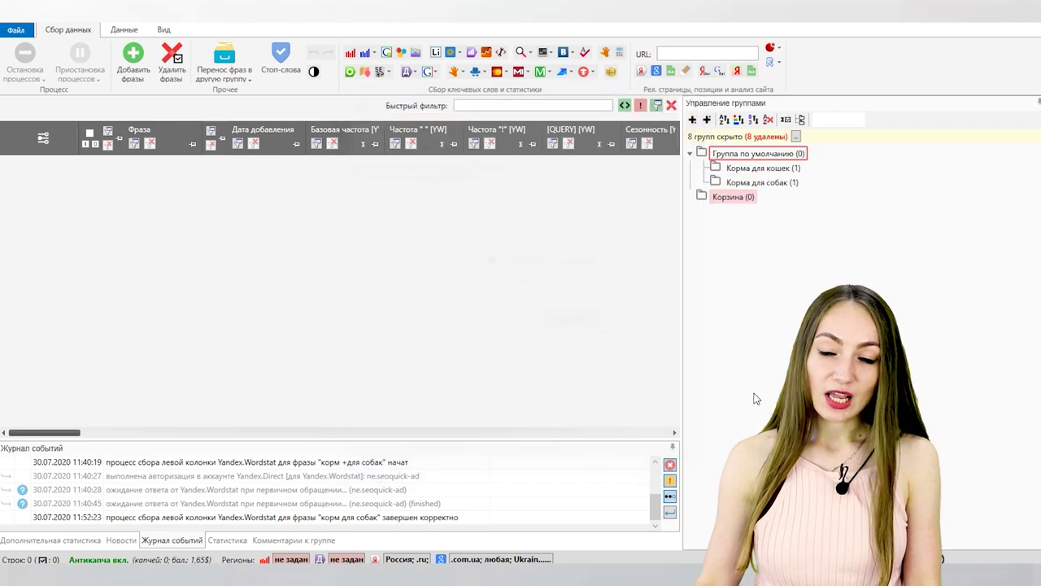
- Set up a batch Yandex.Wordstat collection distributed by groups, loading the phrases of Корма для кошек and Корма для собак
{"action": "left_click", "coordinate": [784, 187]}
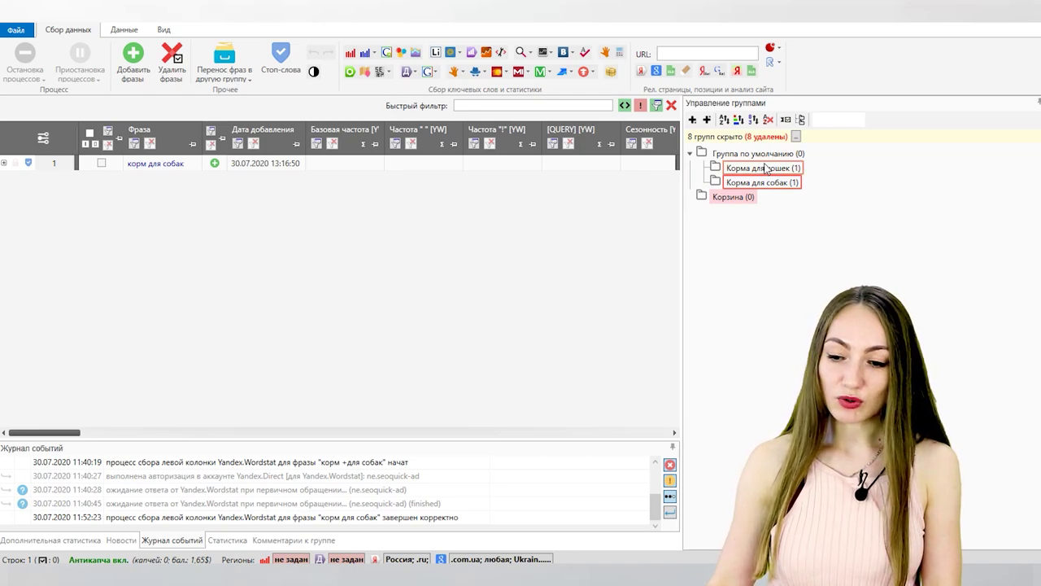
{"action": "left_click", "coordinate": [350, 54]}
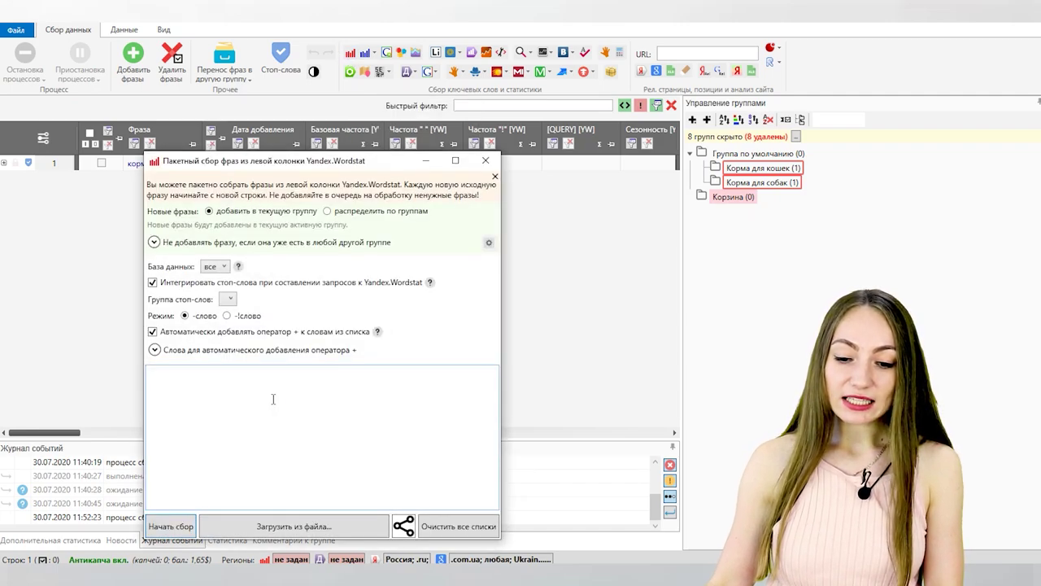
{"action": "left_click", "coordinate": [328, 211]}
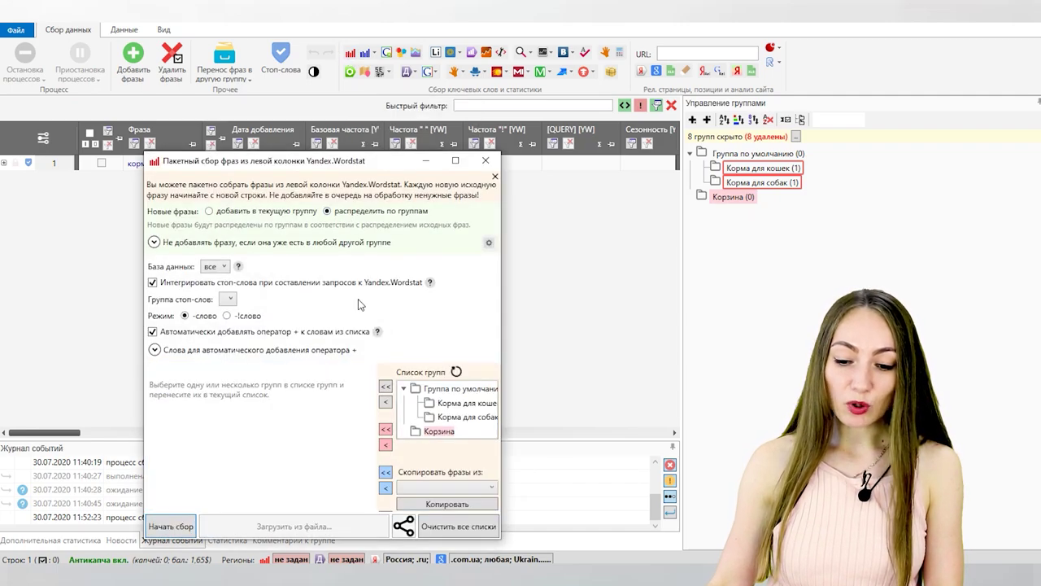
{"action": "left_click", "coordinate": [467, 417]}
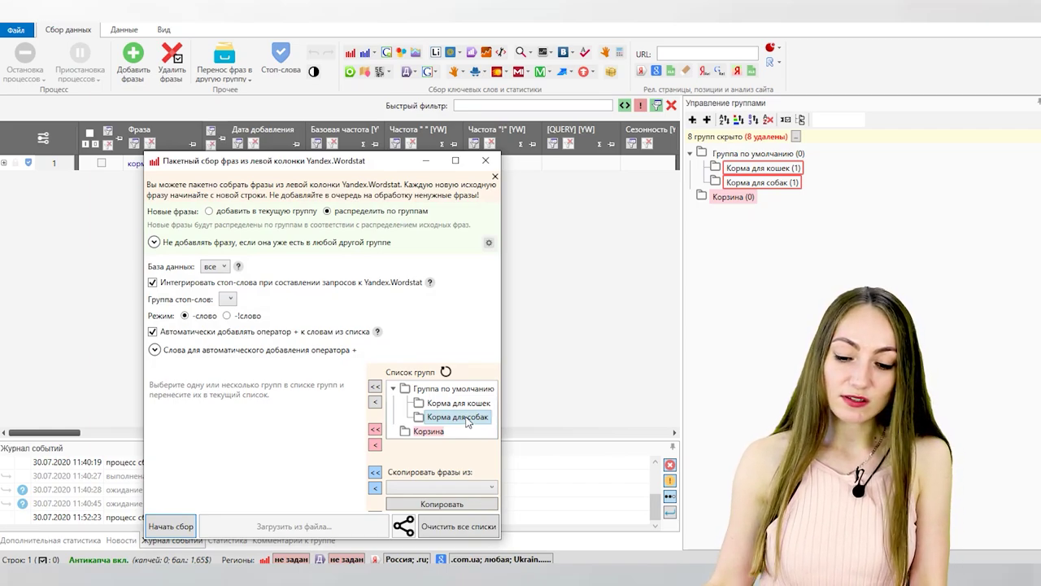
{"action": "left_click", "coordinate": [458, 406], "text": "ctrl"}
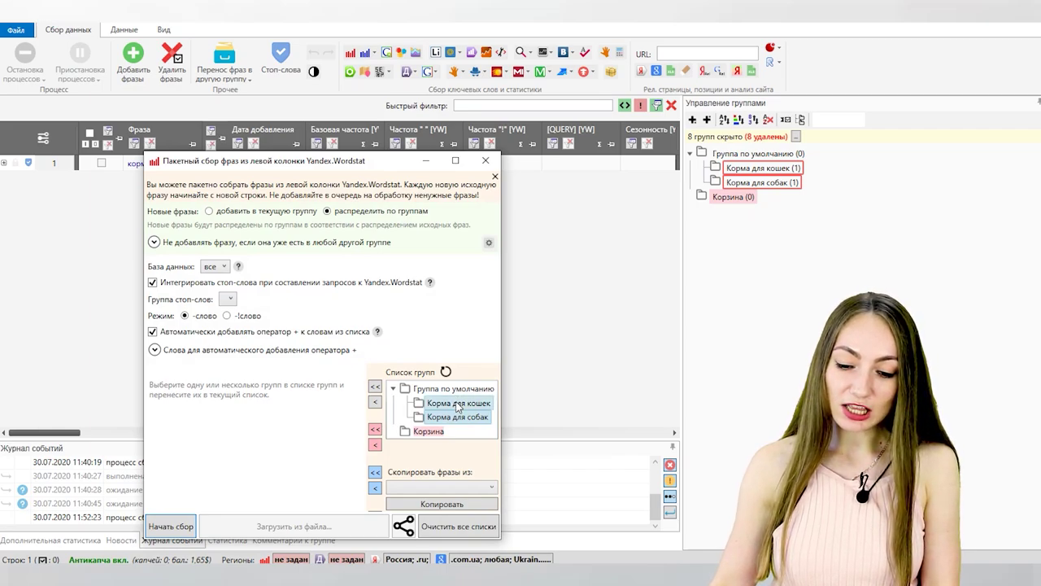
{"action": "left_click", "coordinate": [375, 489]}
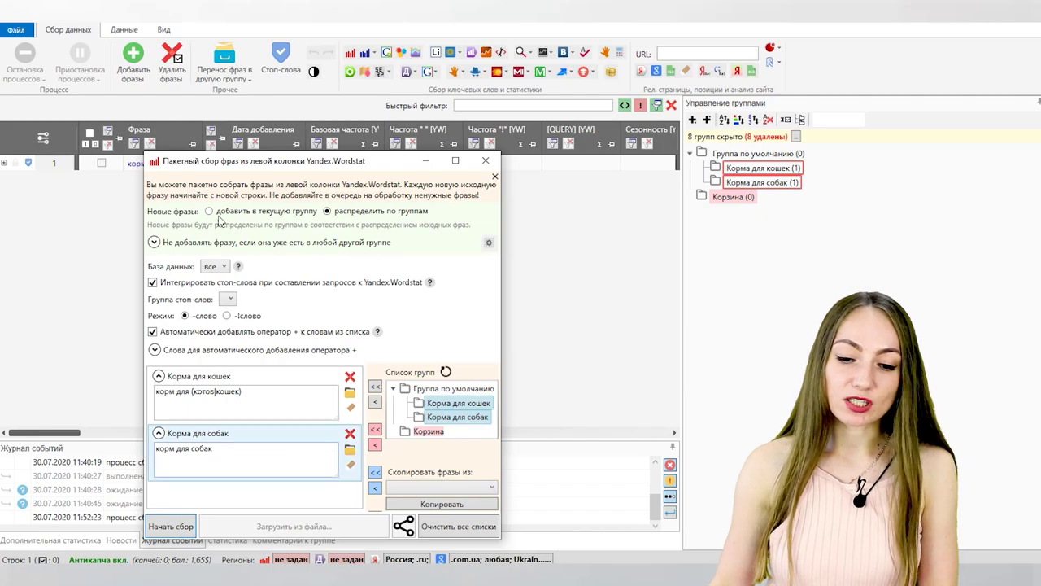
- Add the stop words бесплатно, зачем, почему and как to Список 1 (-)
{"action": "left_click", "coordinate": [424, 163]}
{"action": "left_click", "coordinate": [280, 57]}
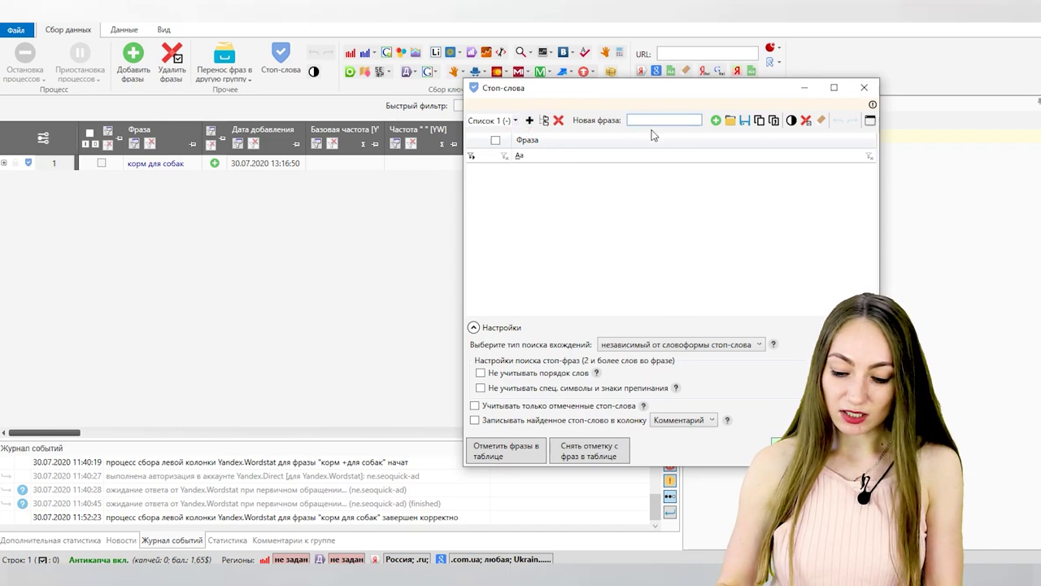
{"action": "key", "text": "Return"}
{"action": "type", "text": "зачем"}
{"action": "key", "text": "Return"}
{"action": "type", "text": "почему"}
{"action": "key", "text": "Return"}
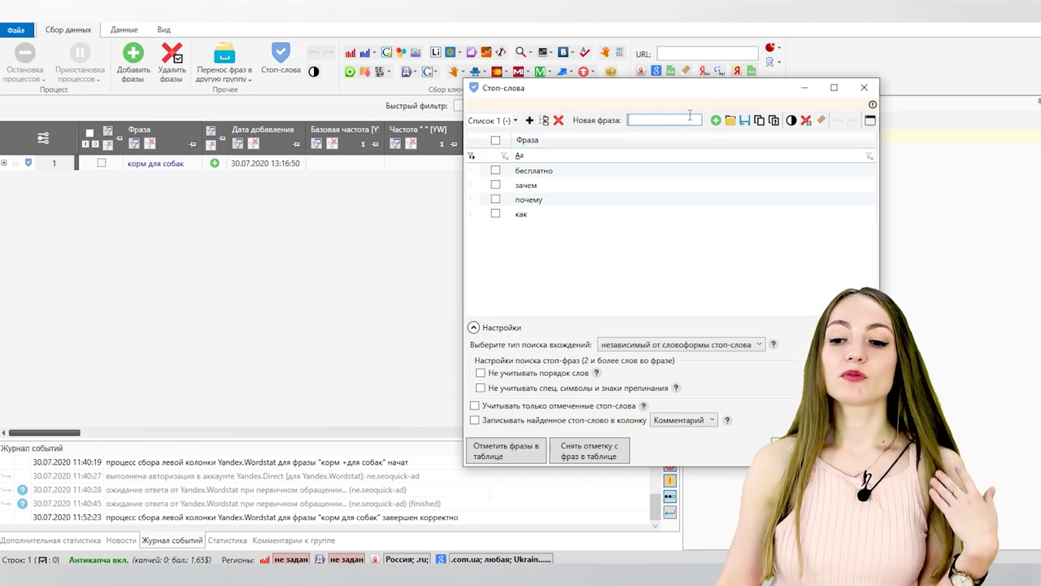
{"action": "left_click", "coordinate": [865, 87]}
- Choose Список 1 (-) as the stop-word group for the Yandex.Wordstat batch collection and start collecting phrases
{"action": "left_click", "coordinate": [404, 520]}
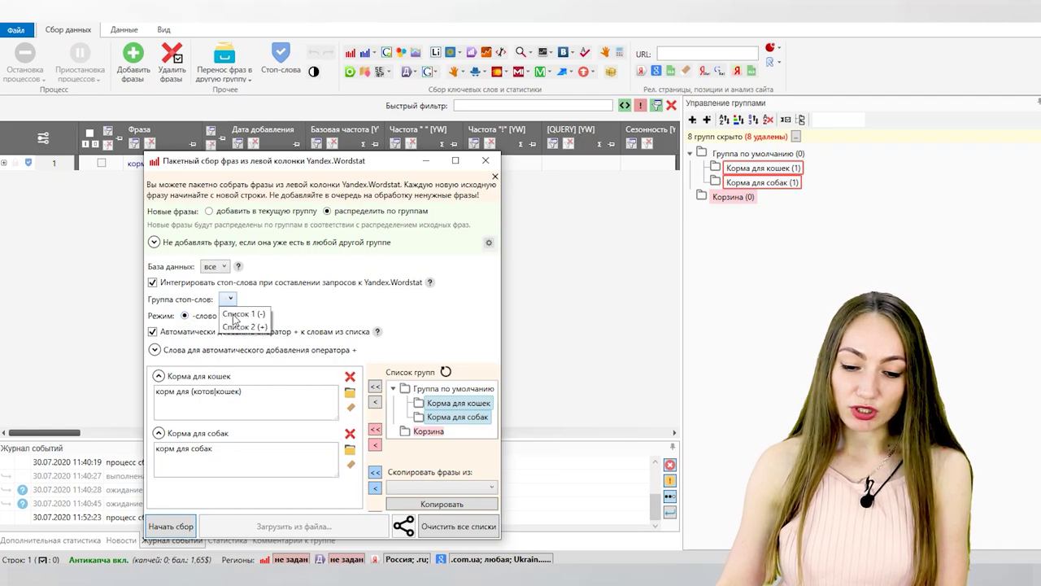
{"action": "left_click", "coordinate": [234, 316]}
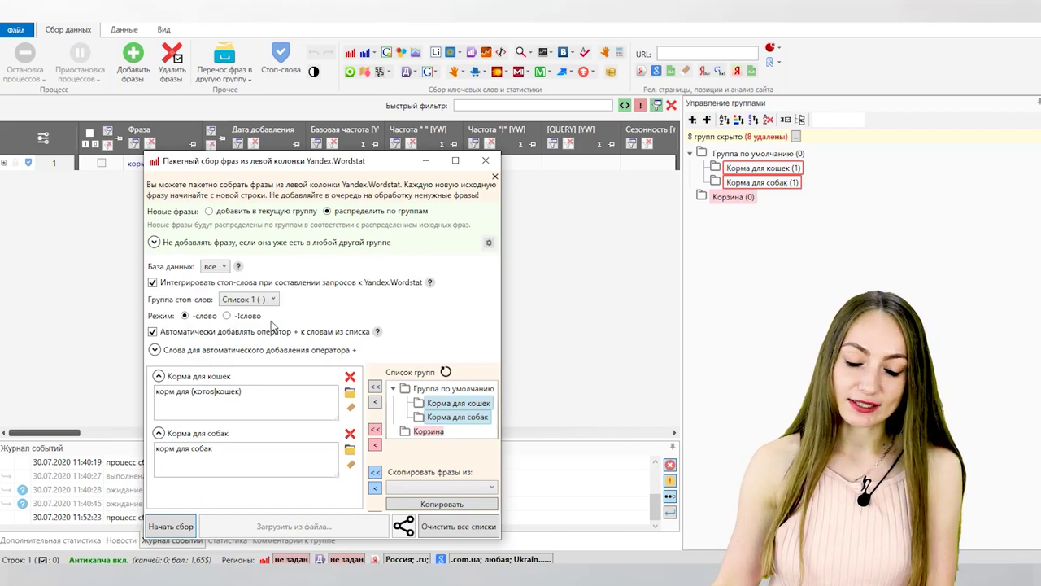
{"action": "left_click", "coordinate": [183, 526]}
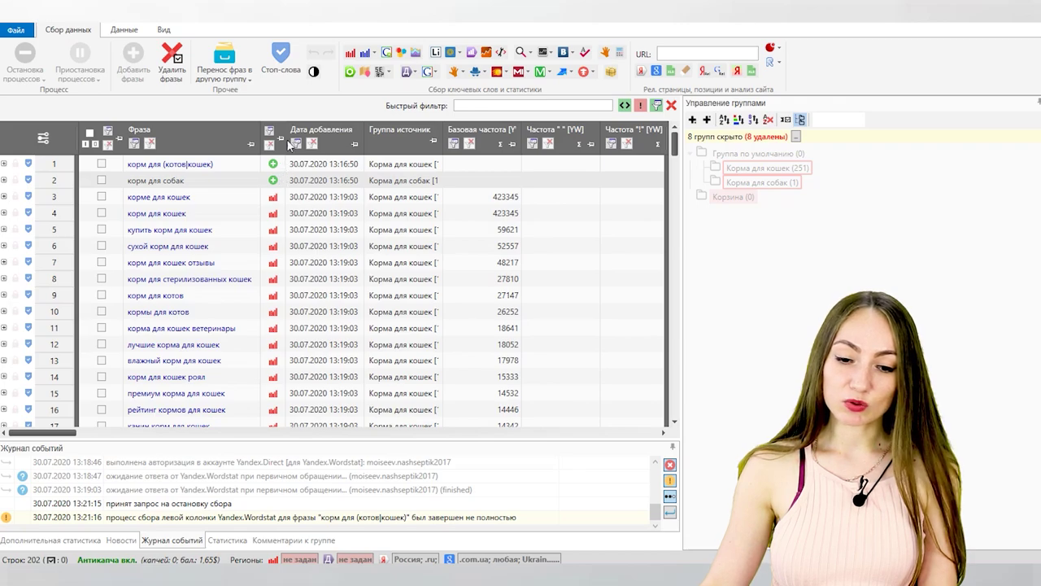
- Mark the phrases in the collected table that contain stop words from Список 1 (-)
{"action": "left_click", "coordinate": [281, 55]}
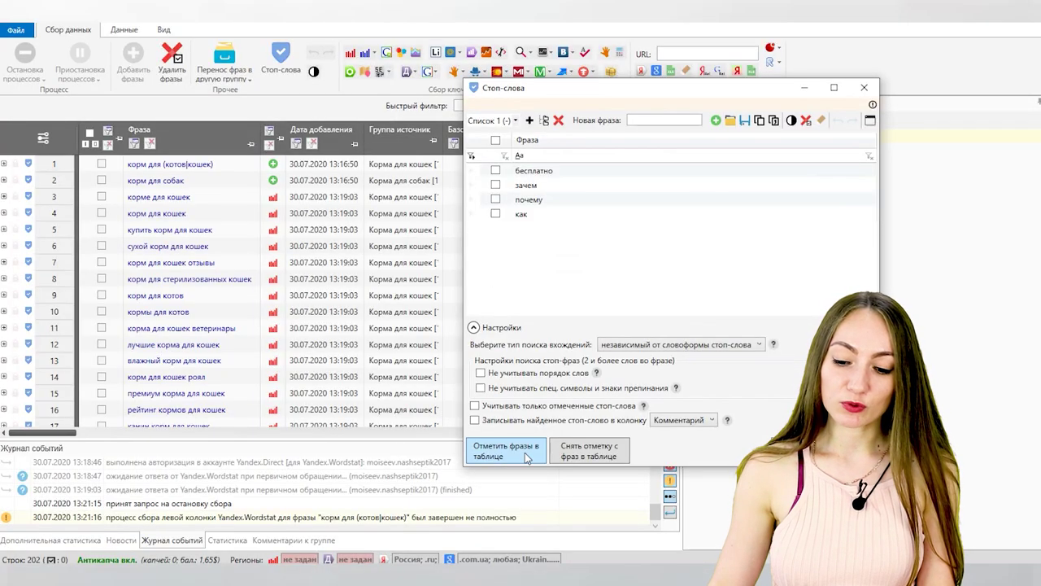
{"action": "left_click", "coordinate": [524, 452]}
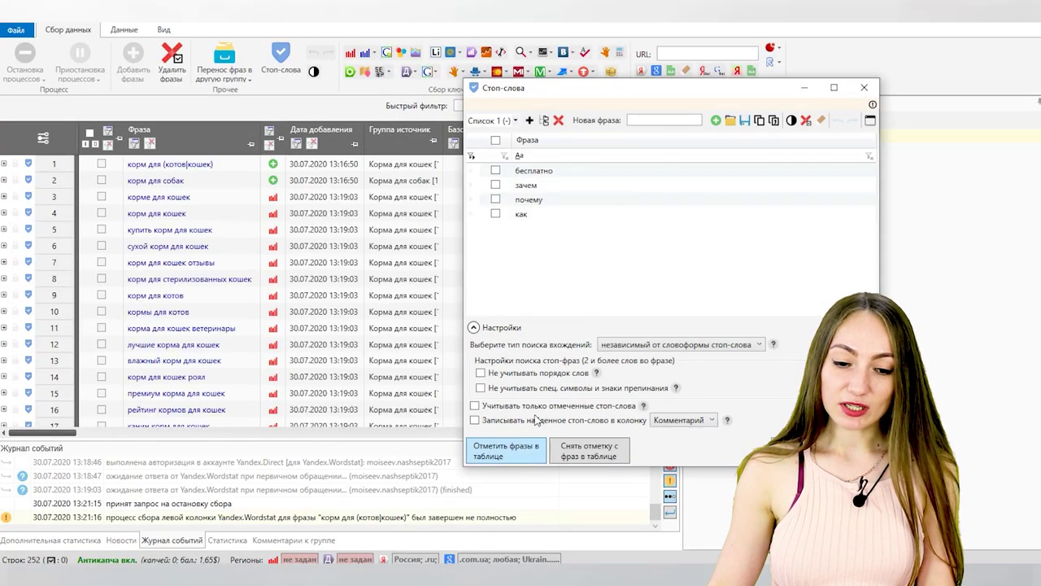
- Add the stop word рейтинг to Список 1 (-) and mark the phrases in the table that contain it
{"action": "left_click", "coordinate": [804, 87]}
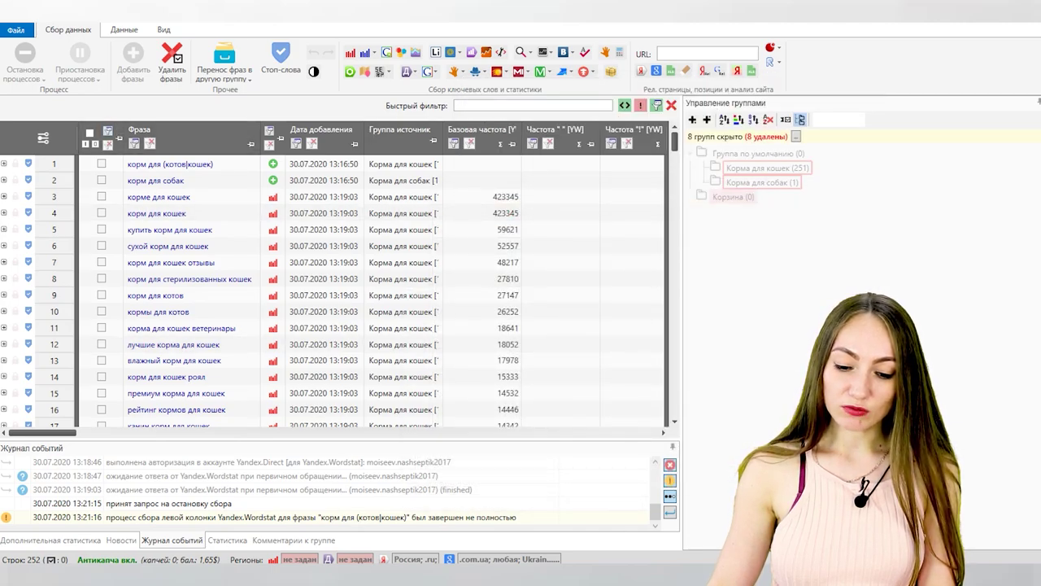
{"action": "left_click", "coordinate": [394, 521]}
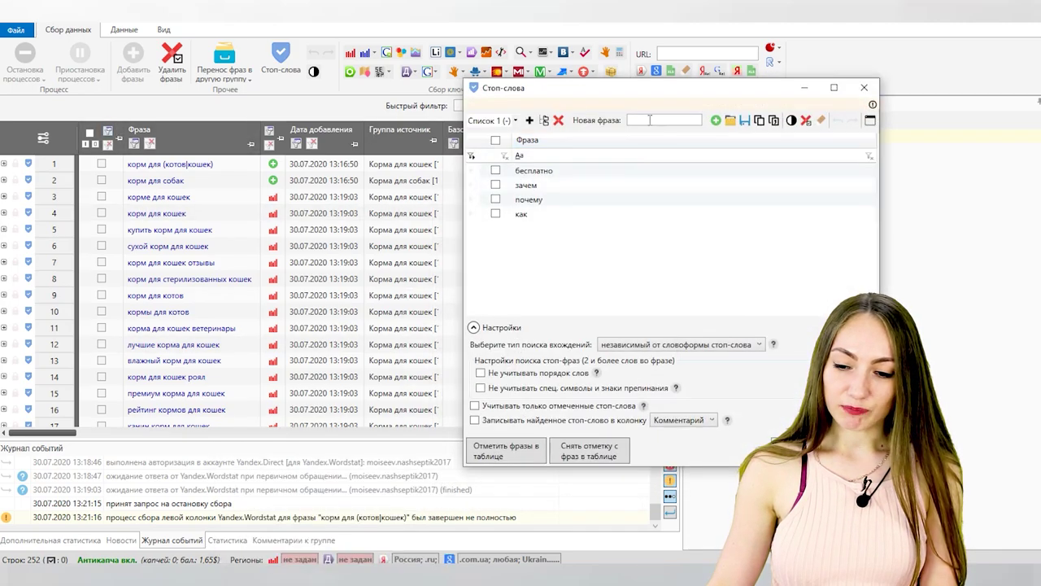
{"action": "left_click", "coordinate": [650, 120]}
{"action": "type", "text": "рейтин"}
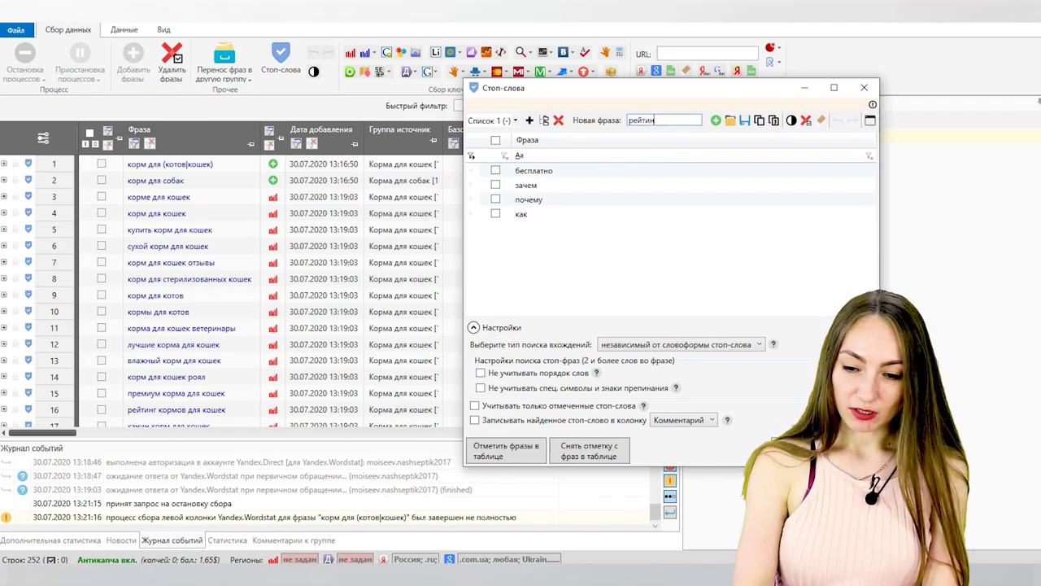
{"action": "type", "text": "г4"}
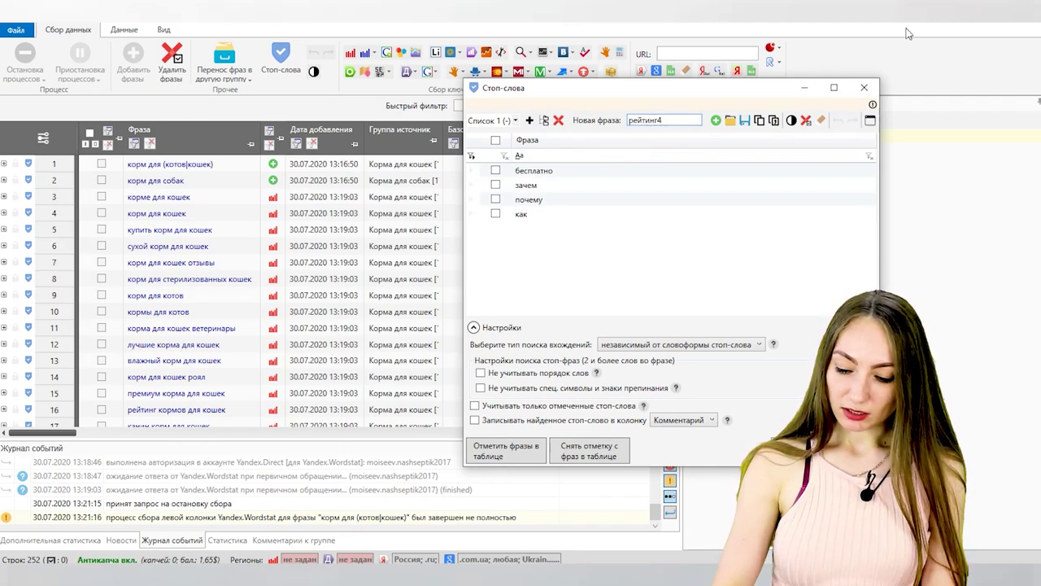
{"action": "key", "text": "Return"}
{"action": "left_click", "coordinate": [521, 454]}
{"action": "left_click", "coordinate": [864, 87]}
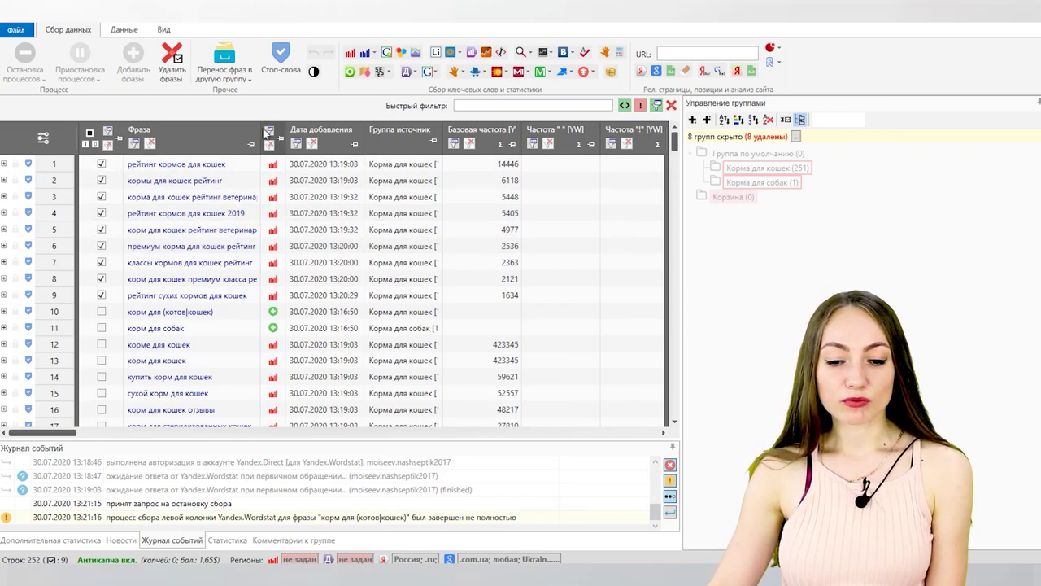
- Widen the Фраза column and transfer the marked phrases to the Корзина group
{"action": "left_click_drag", "start_coordinate": [262, 130], "coordinate": [280, 126]}
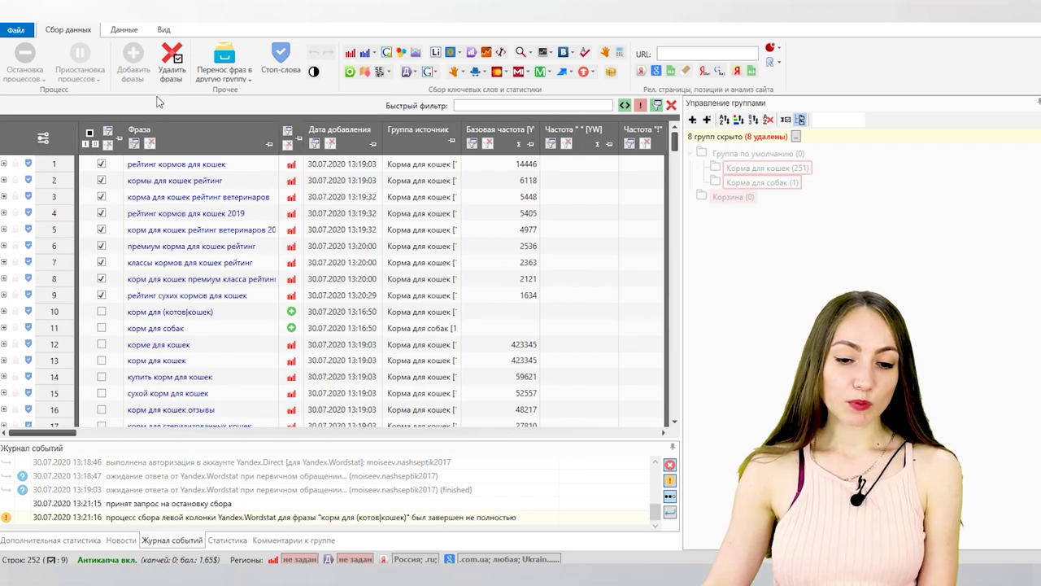
{"action": "left_click", "coordinate": [203, 67]}
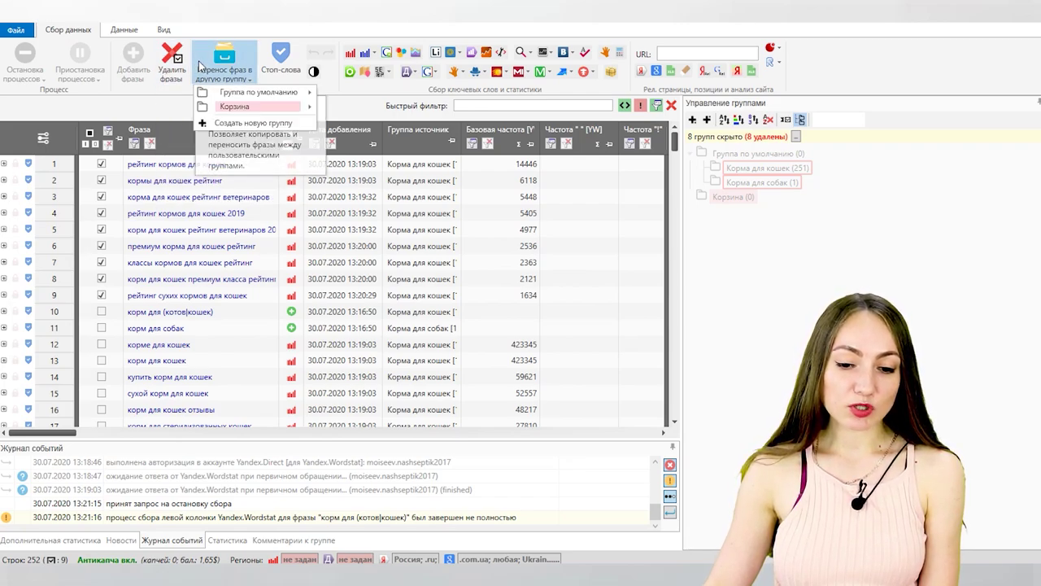
{"action": "mouse_move", "coordinate": [241, 113]}
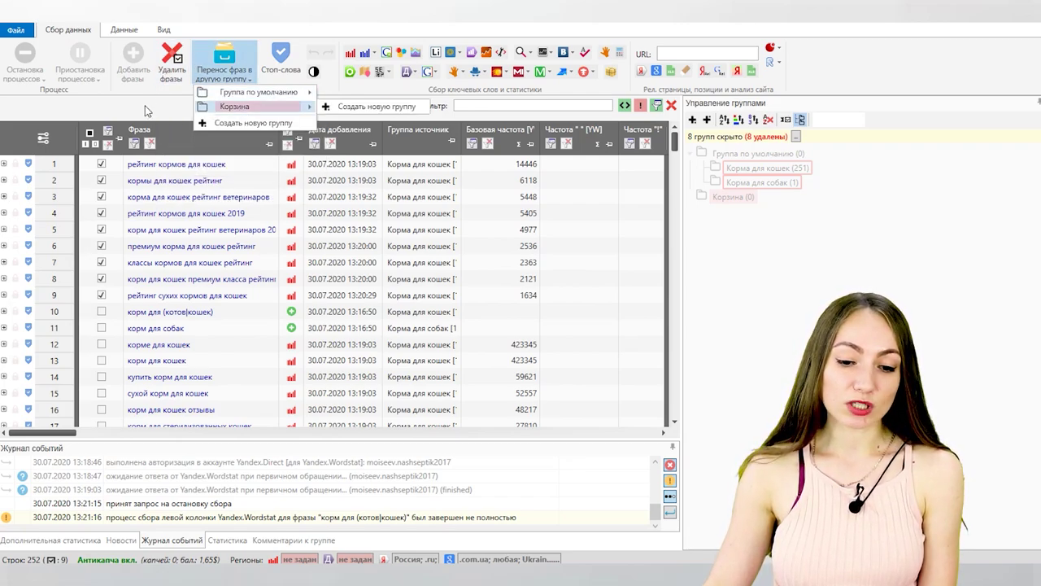
{"action": "left_click", "coordinate": [236, 106]}
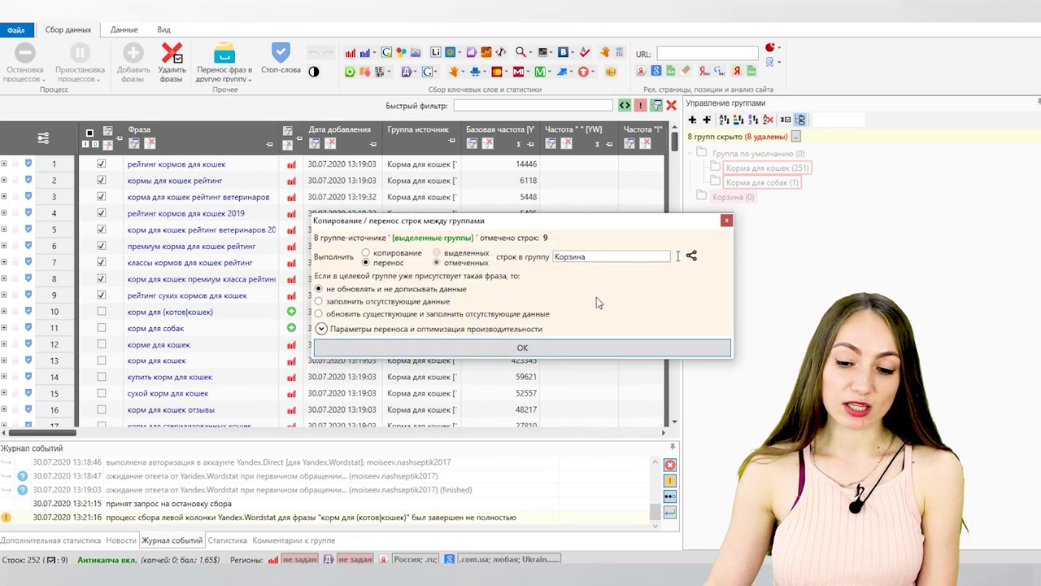
{"action": "left_click", "coordinate": [552, 356]}
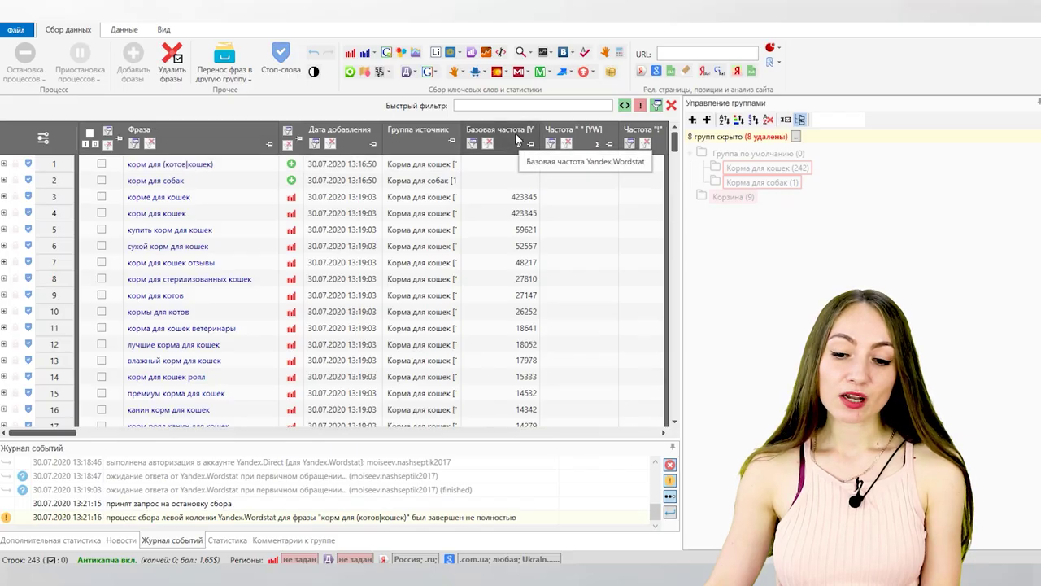
- Clear the Yandex.Direct statistics for the phrases in the table
{"action": "left_click", "coordinate": [123, 30]}
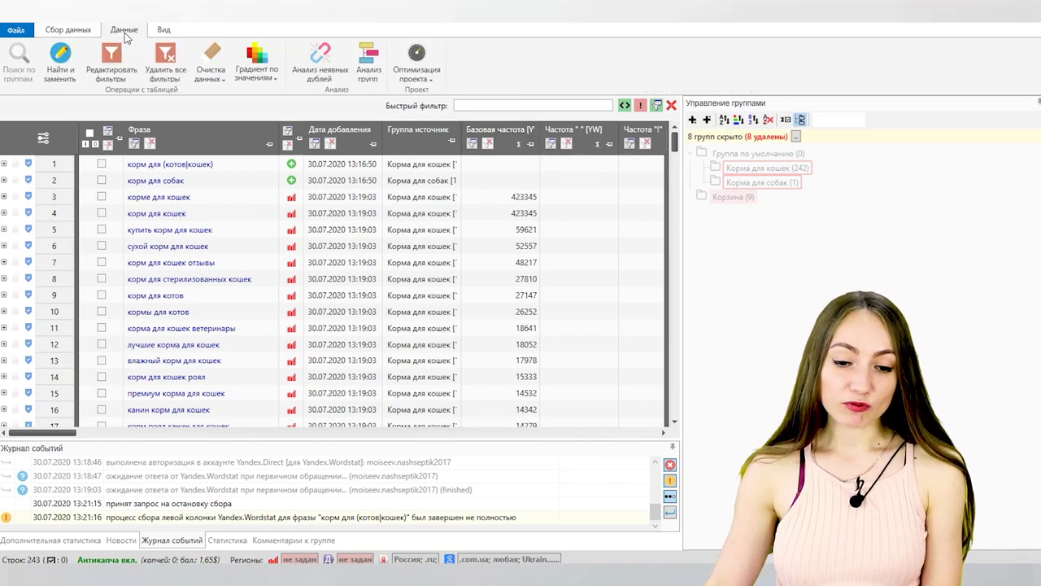
{"action": "left_click", "coordinate": [210, 80]}
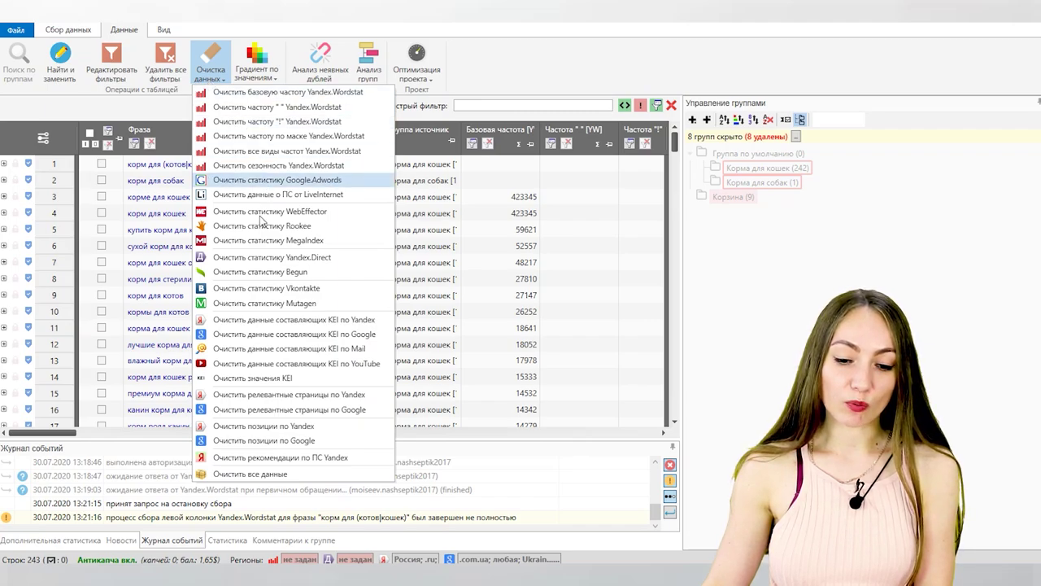
{"action": "left_click", "coordinate": [252, 257]}
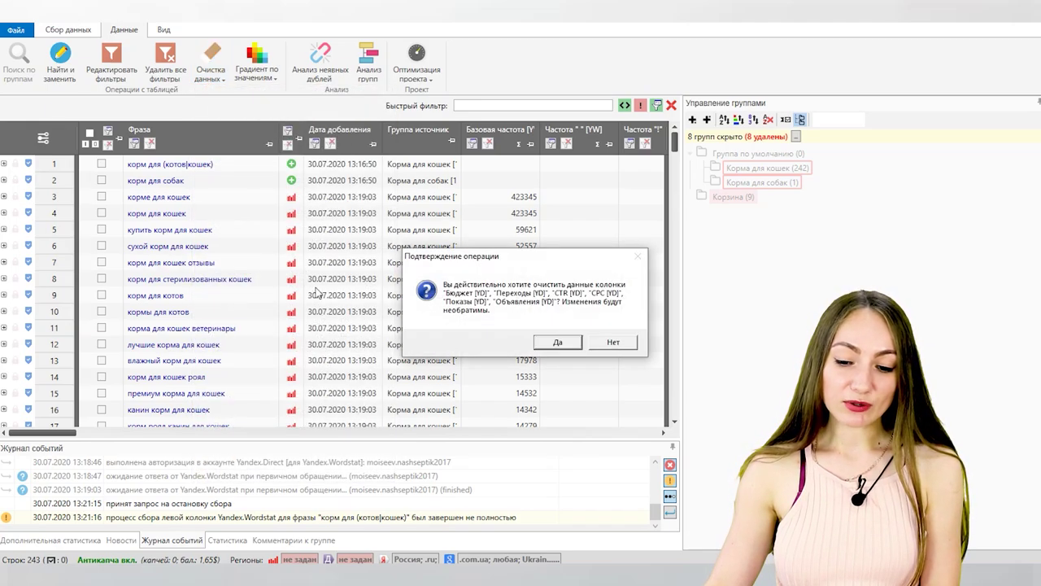
{"action": "left_click", "coordinate": [558, 343]}
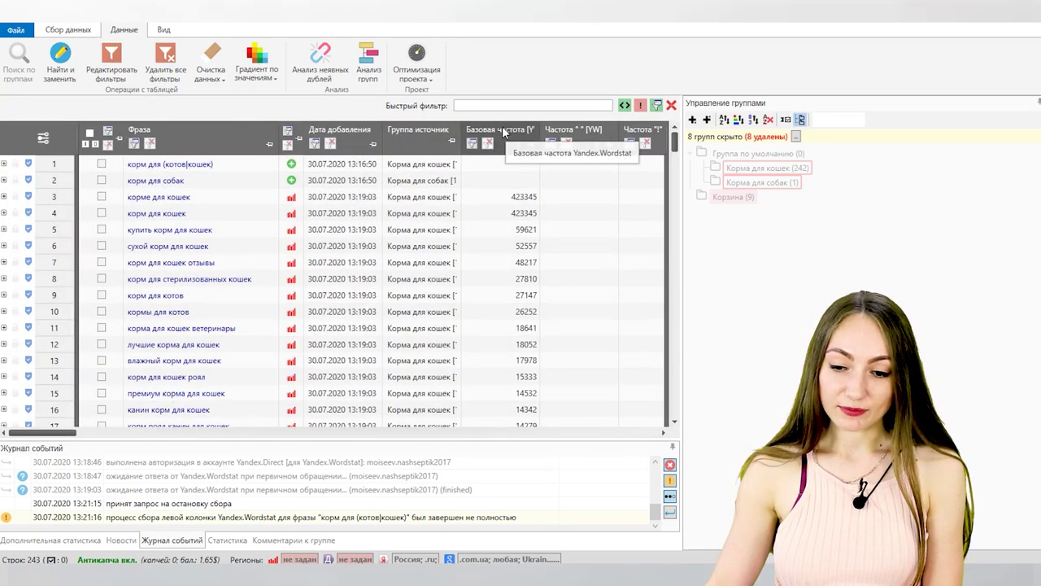
- Clear the data of the Базовая частота [YW] column
{"action": "right_click", "coordinate": [502, 128]}
{"action": "left_click", "coordinate": [561, 204]}
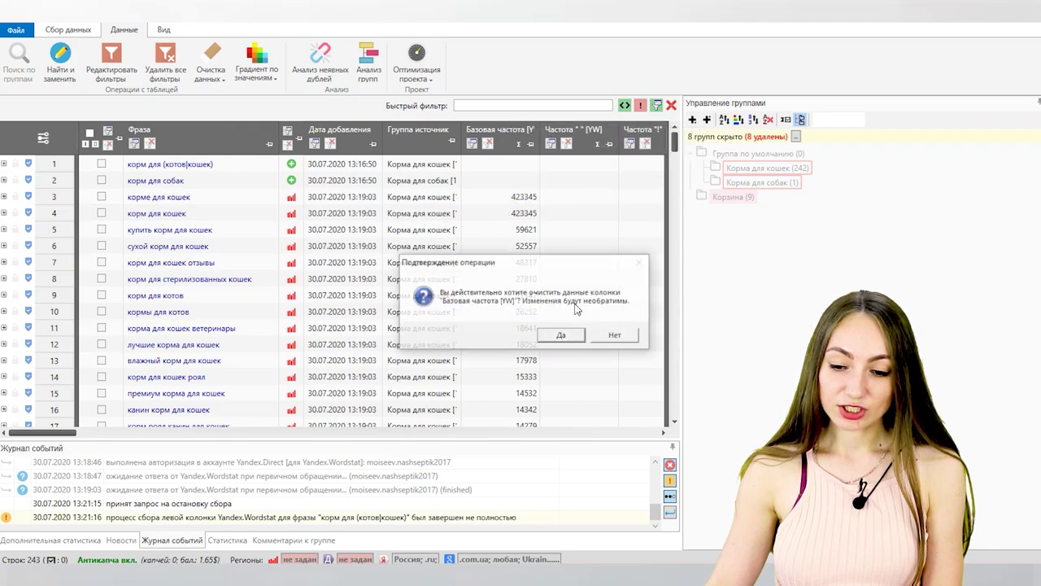
{"action": "left_click", "coordinate": [558, 336]}
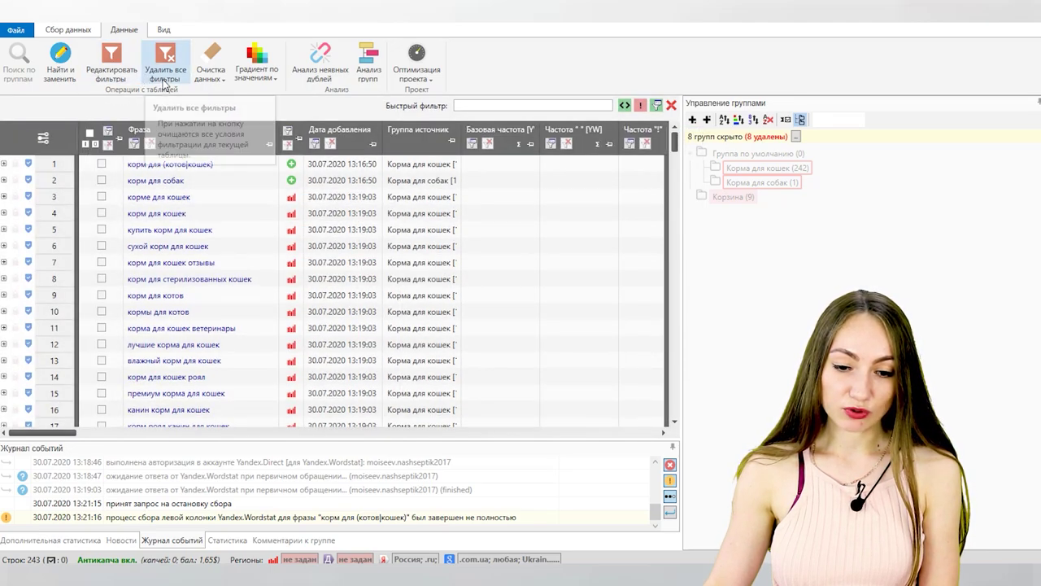
- Clear the Yandex.Direct statistics columns once more
{"action": "left_click", "coordinate": [210, 71]}
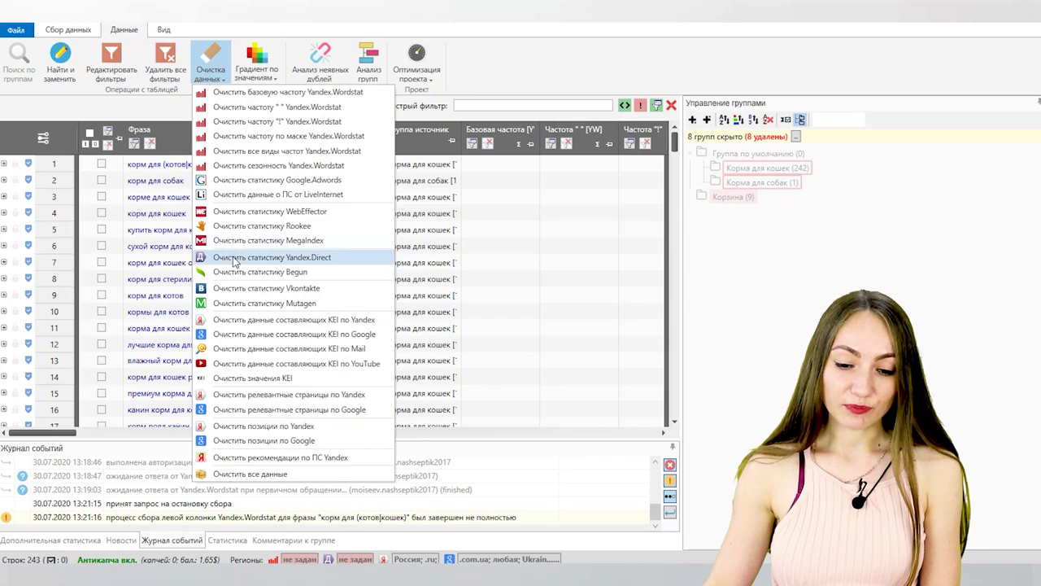
{"action": "left_click", "coordinate": [244, 257]}
{"action": "left_click", "coordinate": [561, 346]}
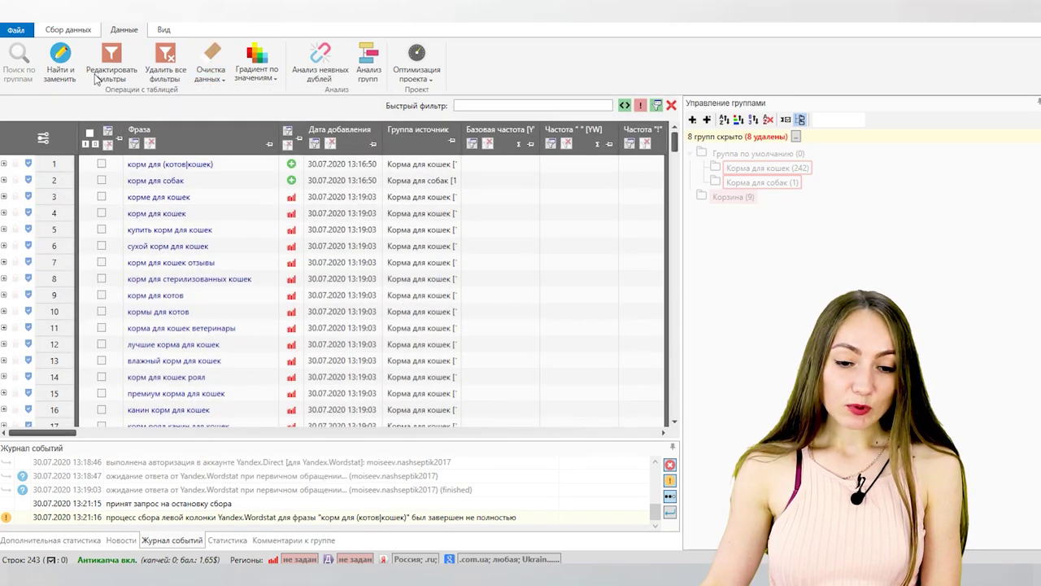
{"action": "left_click", "coordinate": [69, 29]}
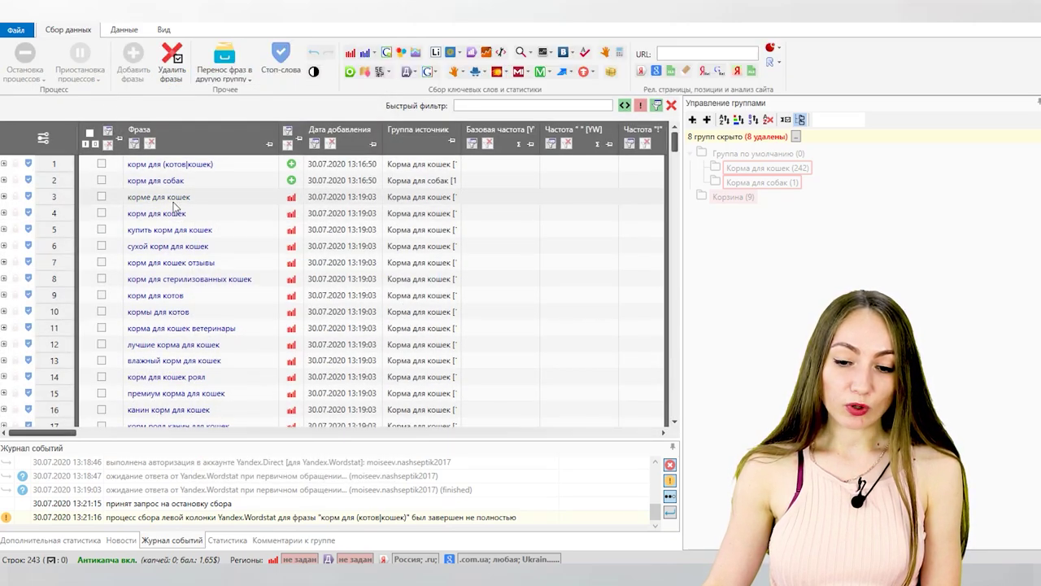
{"action": "left_click", "coordinate": [407, 73]}
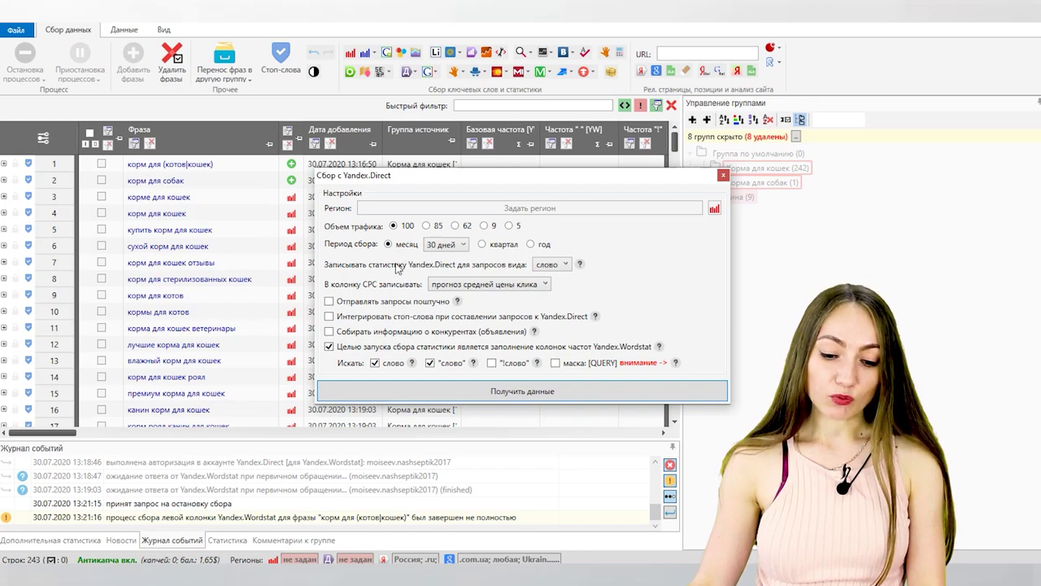
{"action": "left_click", "coordinate": [723, 174]}
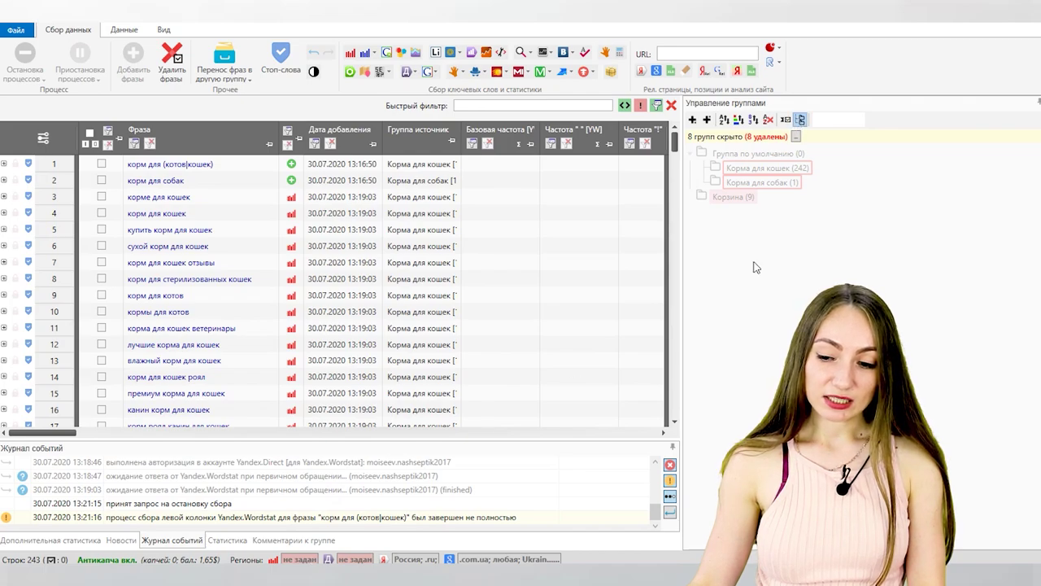
- With the Корма для собак group open, set the Yandex.Wordstat and Yandex.Direct regions to Россия for all groups
{"action": "left_click", "coordinate": [762, 183]}
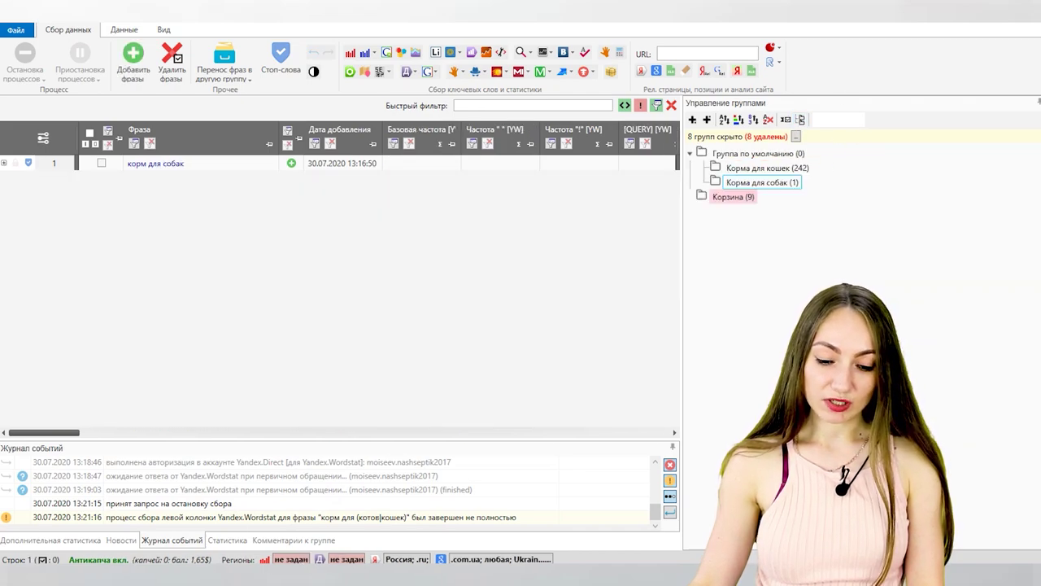
{"action": "left_click", "coordinate": [291, 549]}
{"action": "left_click", "coordinate": [380, 200]}
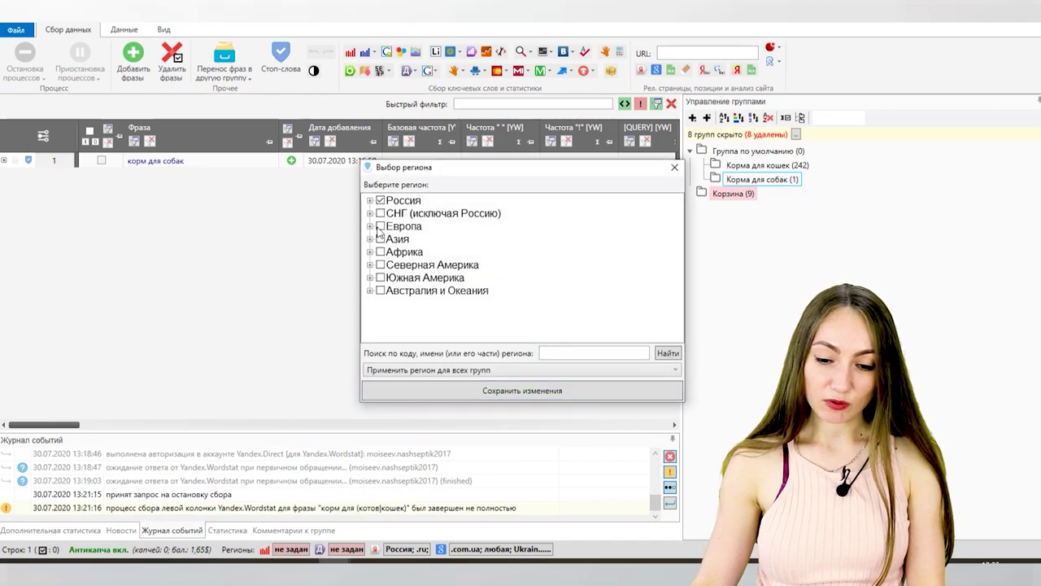
{"action": "left_click", "coordinate": [514, 391]}
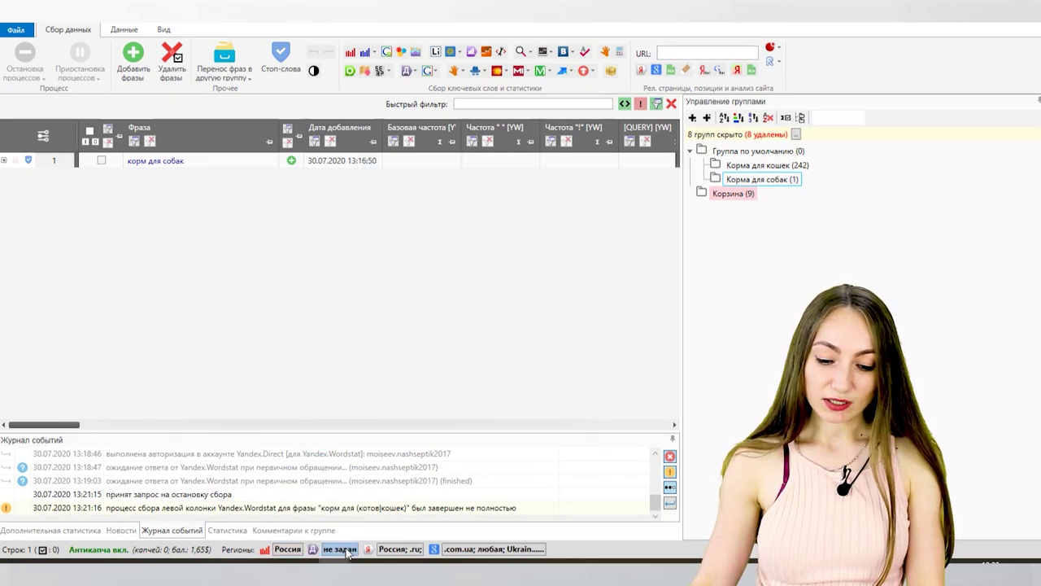
{"action": "left_click", "coordinate": [342, 549]}
{"action": "left_click", "coordinate": [380, 201]}
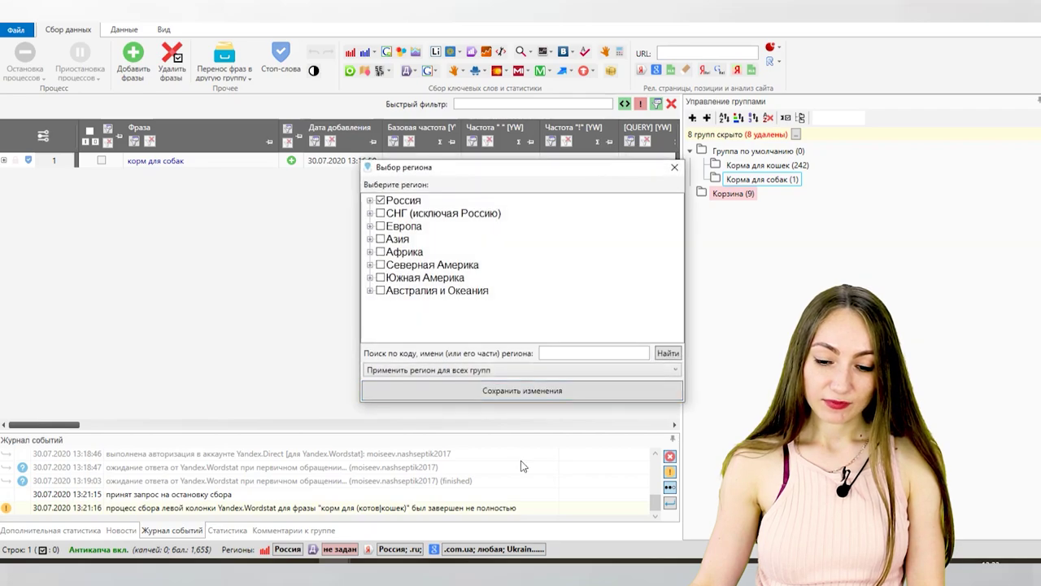
{"action": "left_click", "coordinate": [522, 391]}
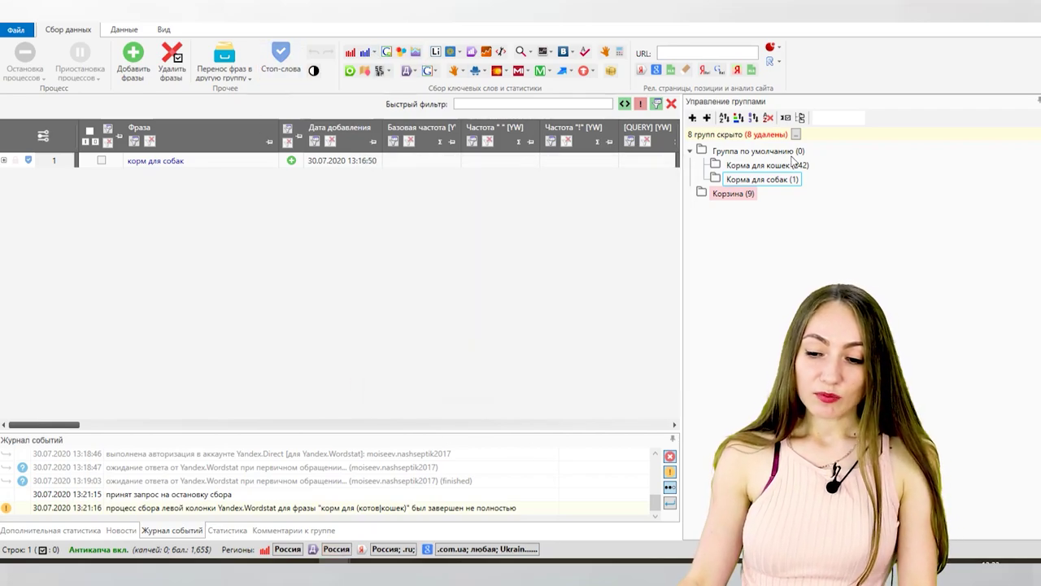
- Show Группа по умолчанию, Корма для кошек and Корма для собак together in multi-group view
{"action": "left_click", "coordinate": [790, 152]}
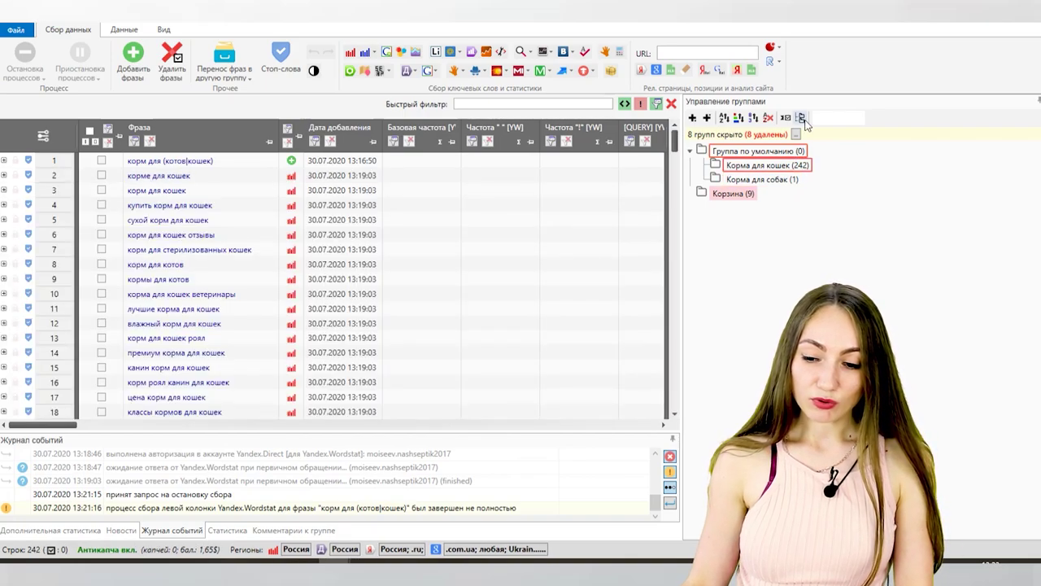
{"action": "left_click", "coordinate": [787, 182], "text": "ctrl"}
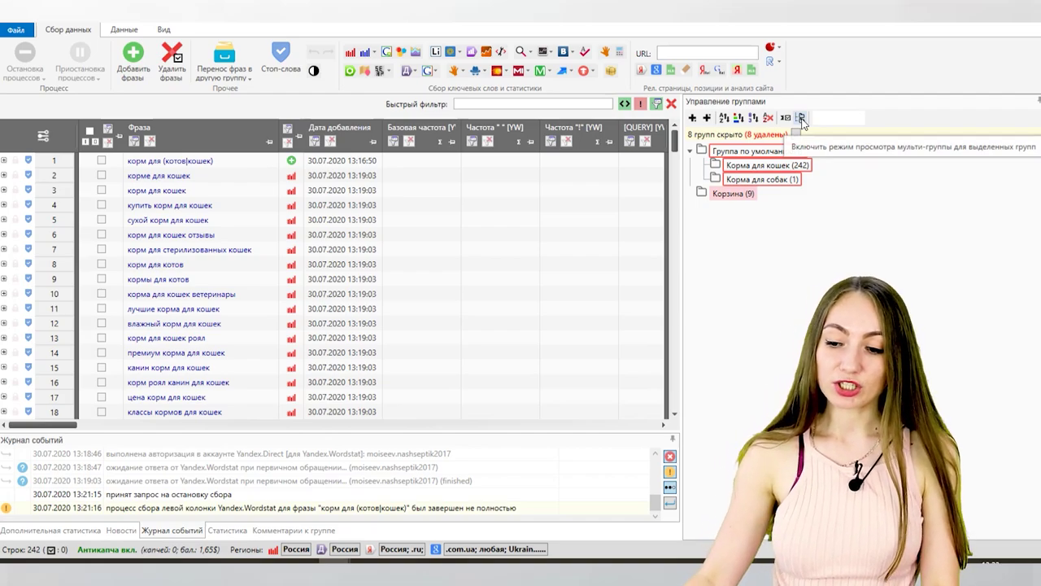
{"action": "left_click", "coordinate": [801, 118]}
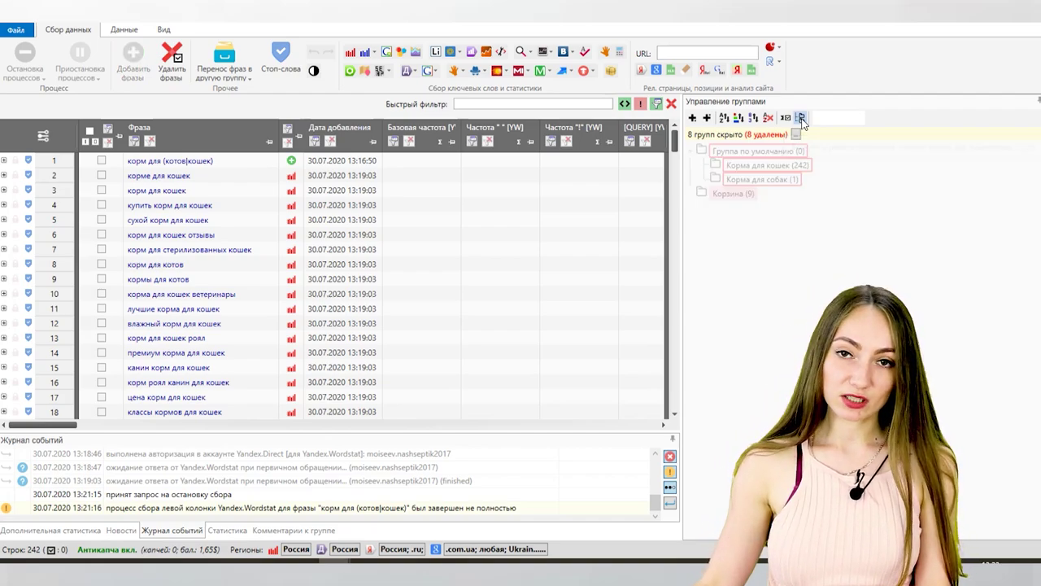
- Start collecting Yandex.Direct statistics for the 30-day period, filling the Wordstat frequency columns for слово and "слово"
{"action": "left_click", "coordinate": [407, 70]}
{"action": "left_click", "coordinate": [443, 106]}
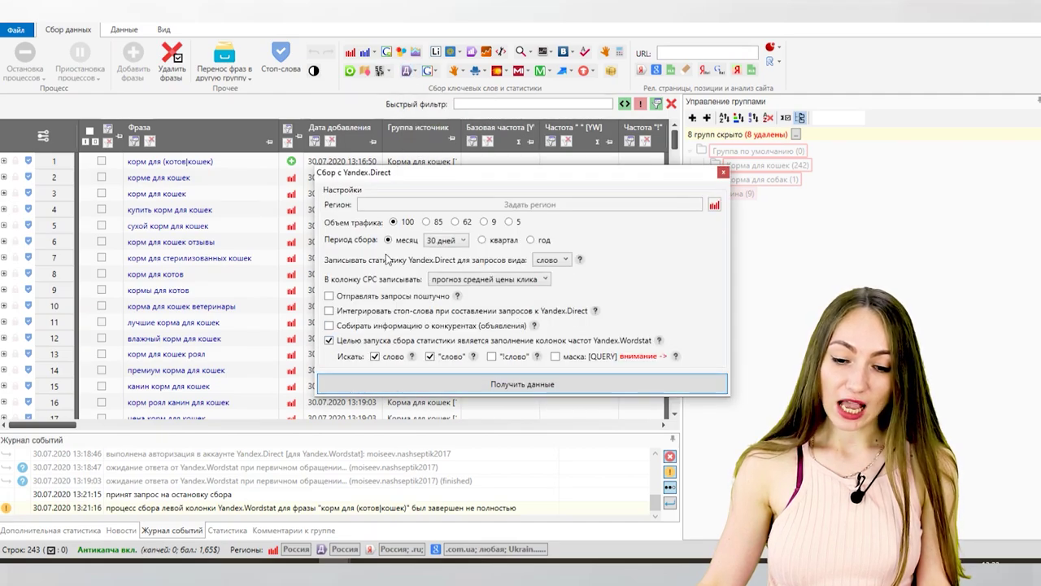
{"action": "left_click", "coordinate": [461, 241]}
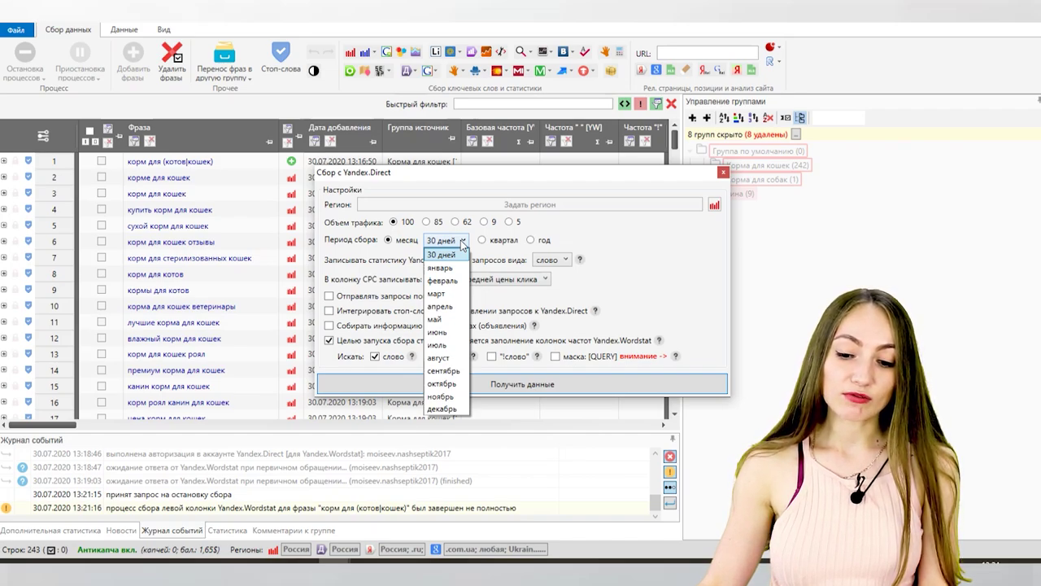
{"action": "left_click", "coordinate": [636, 228]}
{"action": "left_click", "coordinate": [529, 384]}
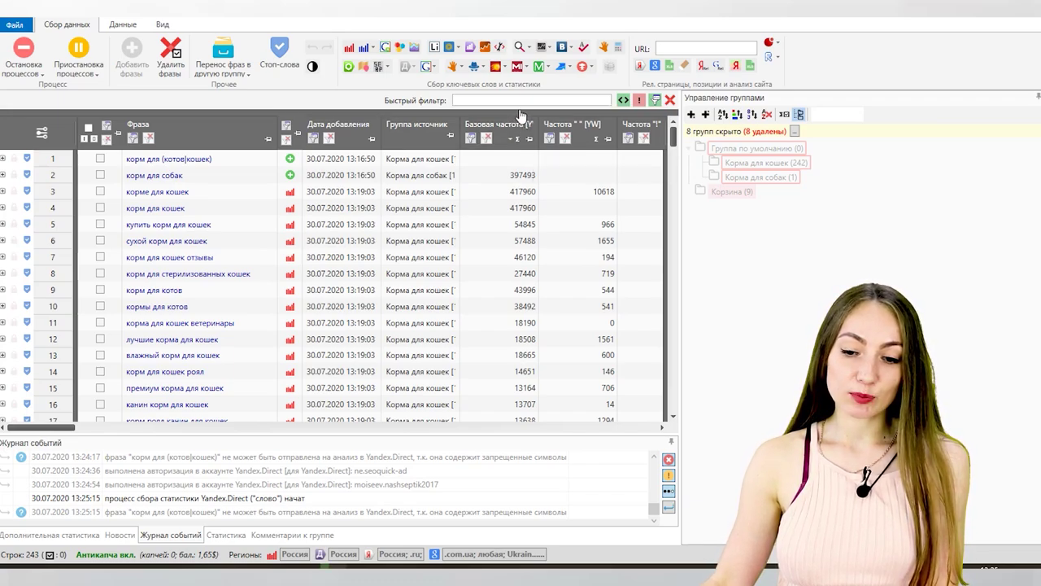
- Start collecting Google.Adwords statistics for the location Украина, adding modified query versions to the table
{"action": "left_click", "coordinate": [427, 67]}
{"action": "double_click", "coordinate": [442, 272]}
{"action": "type", "text": "Украина"}
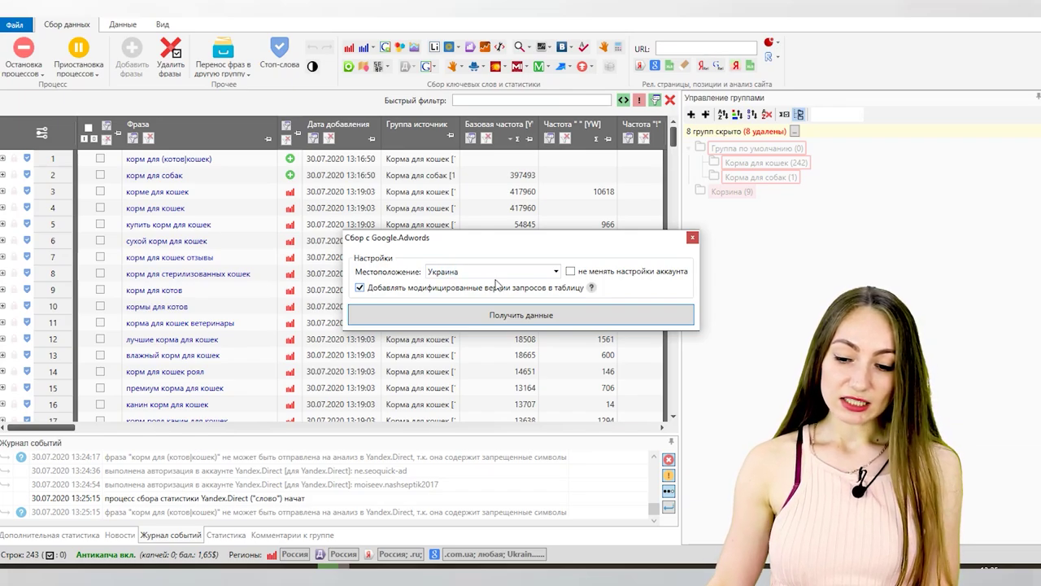
{"action": "left_click", "coordinate": [551, 317]}
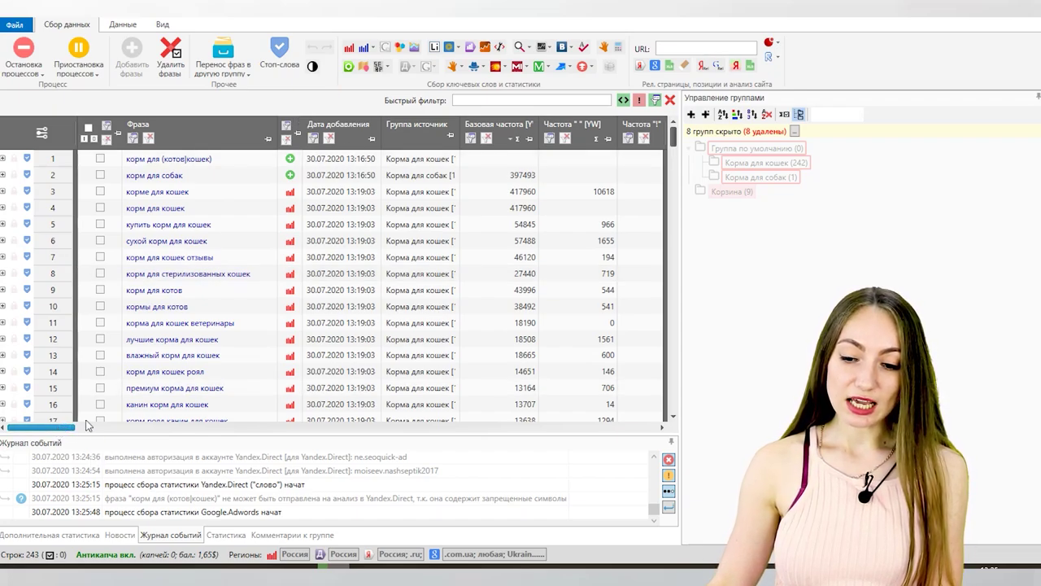
{"action": "left_click_drag", "start_coordinate": [49, 433], "coordinate": [154, 432]}
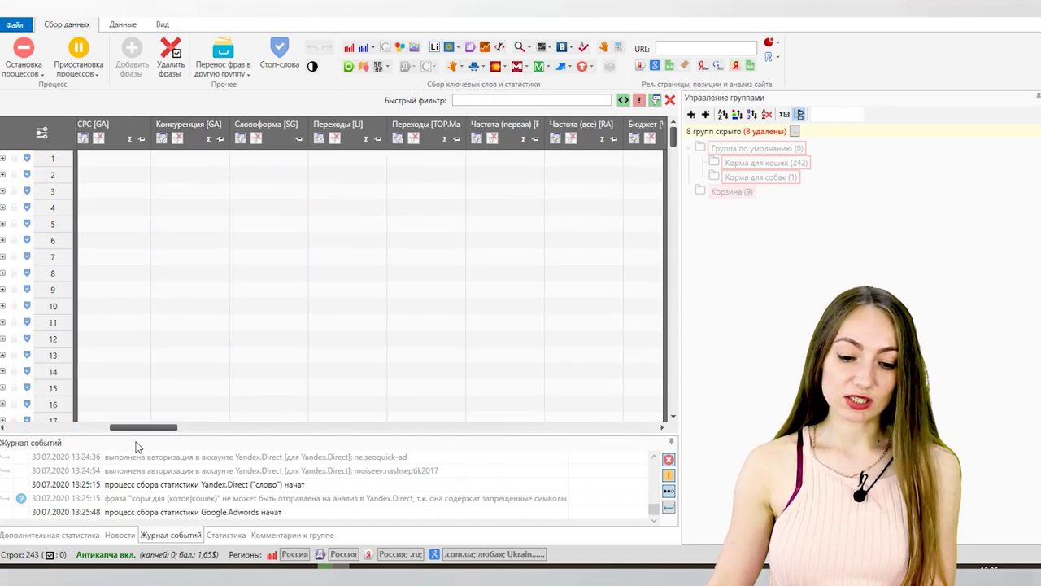
- Look at the CTR, Показы and CPC columns for Yandex.Direct in the phrase table
{"action": "left_click", "coordinate": [361, 430]}
{"action": "left_click", "coordinate": [398, 428]}
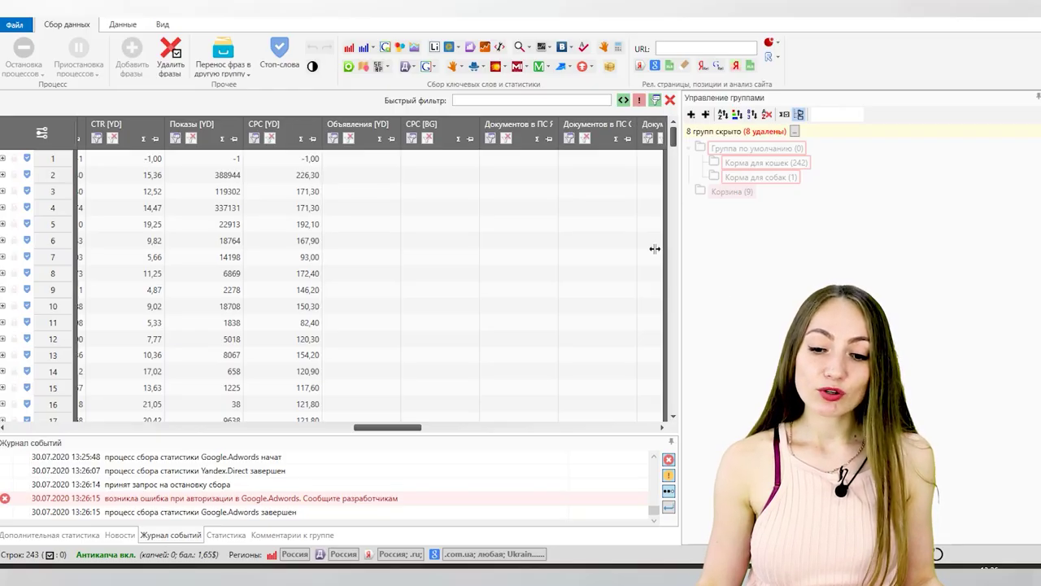
- Set up Rookee phrase-extension collection for region Россия, TOP 5 and Yandex, adding the Корма для кошек group with its phrases
{"action": "left_click", "coordinate": [461, 72]}
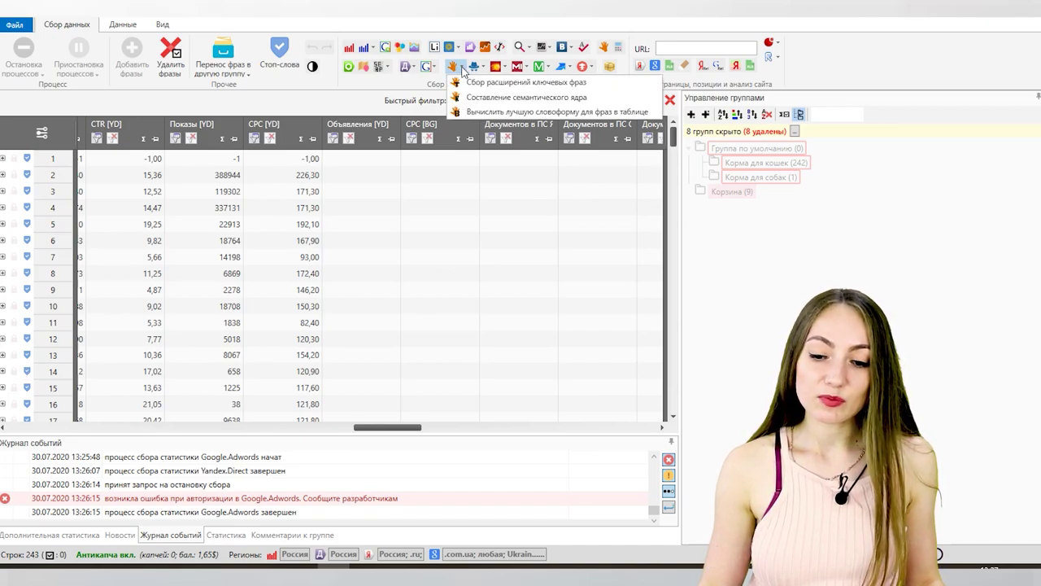
{"action": "left_click", "coordinate": [498, 83]}
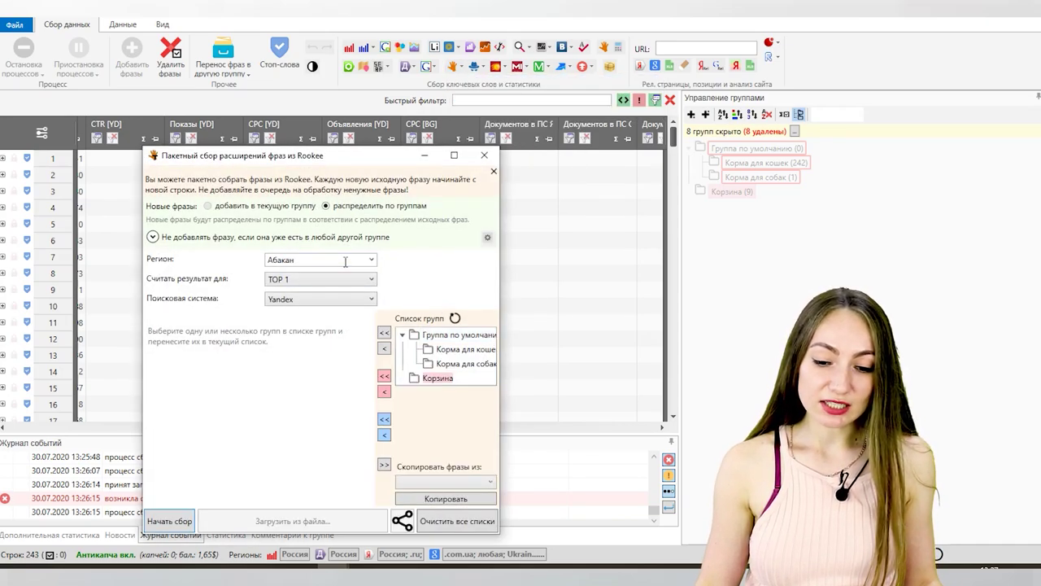
{"action": "left_click", "coordinate": [345, 261]}
{"action": "type", "text": "Россия"}
{"action": "left_click", "coordinate": [299, 282]}
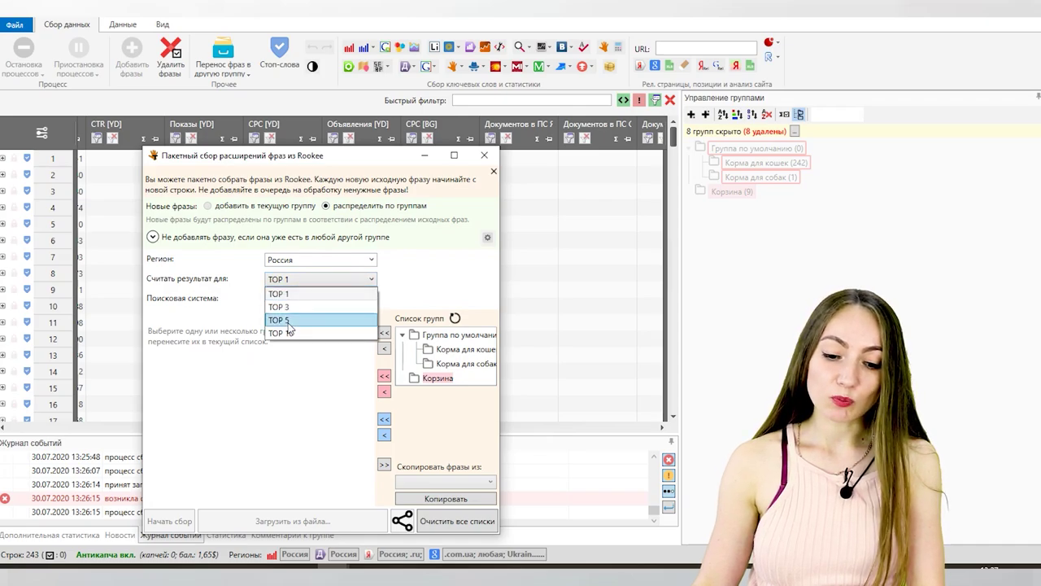
{"action": "left_click", "coordinate": [288, 322]}
{"action": "left_click", "coordinate": [277, 300]}
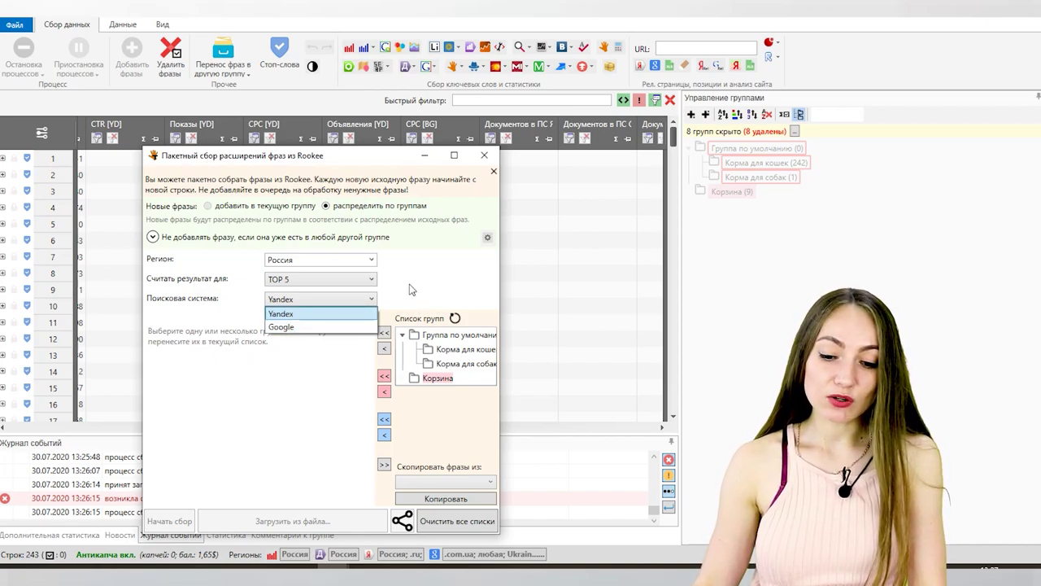
{"action": "left_click", "coordinate": [285, 314]}
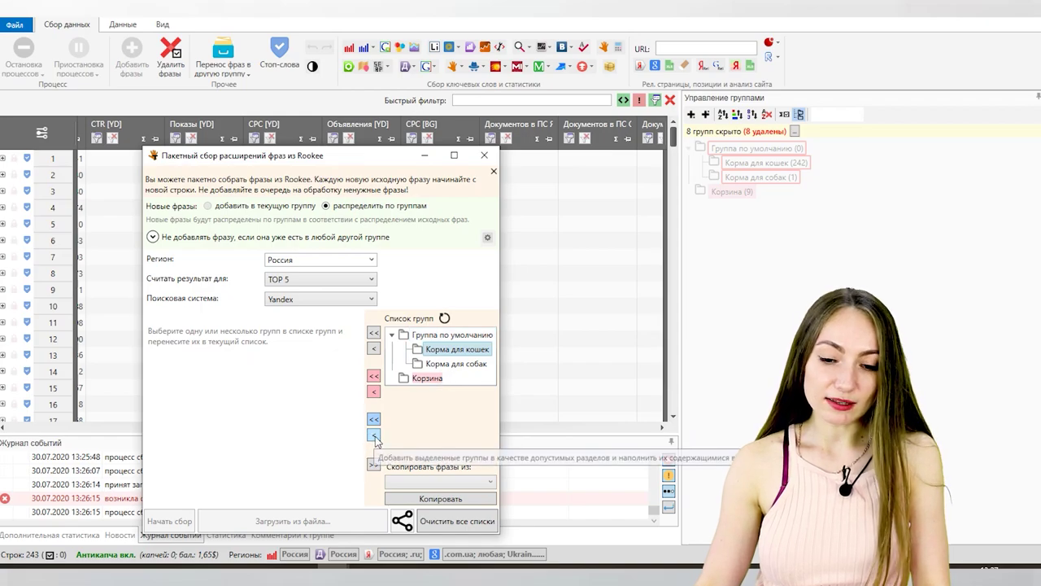
{"action": "left_click", "coordinate": [374, 435]}
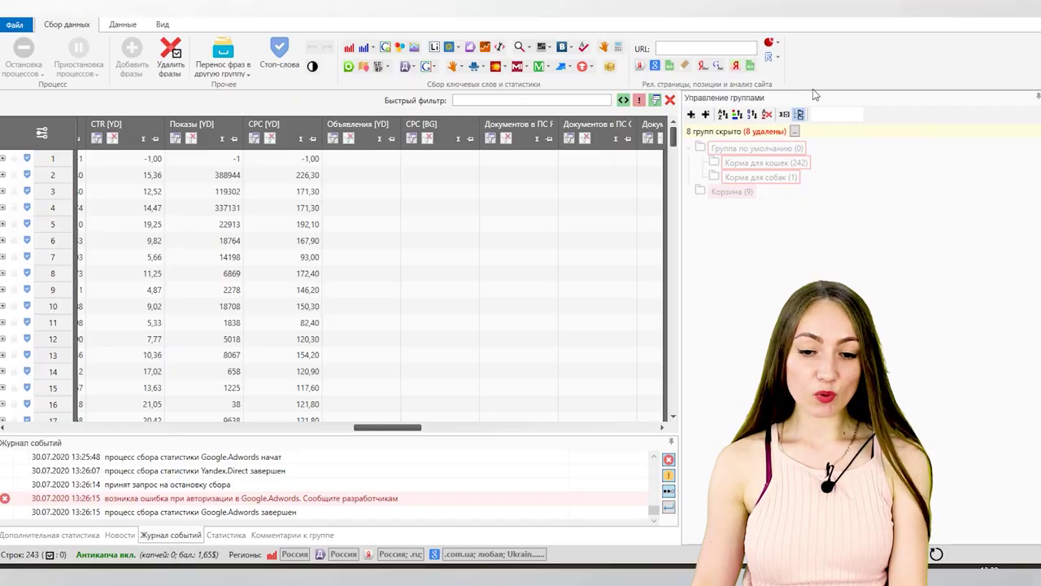
- Start batch collection of phrases from Google.Adwords for the Корма для кошек group, using the group's existing phrases as sources
{"action": "left_click", "coordinate": [388, 49]}
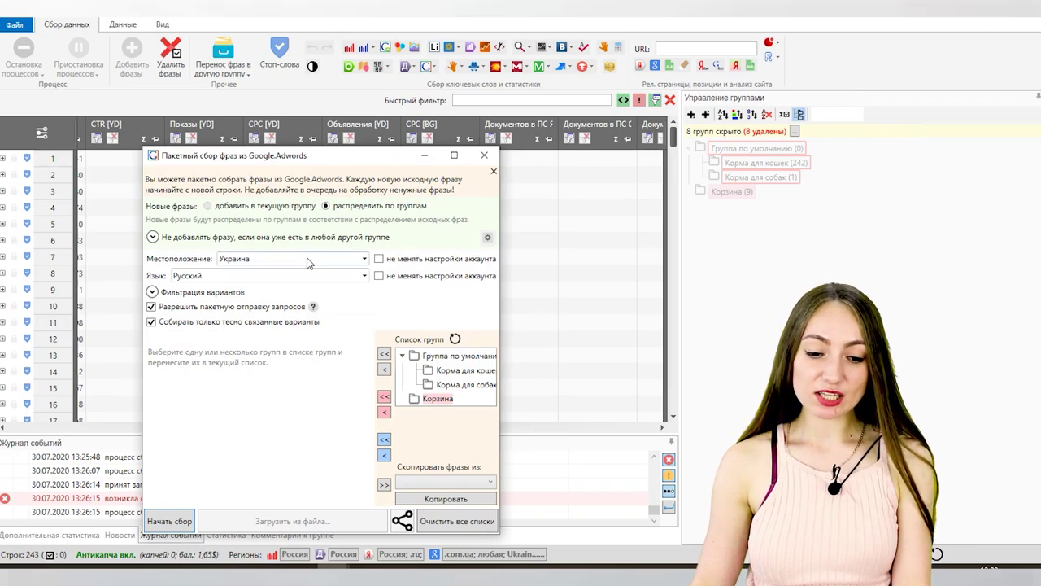
{"action": "left_click", "coordinate": [464, 370]}
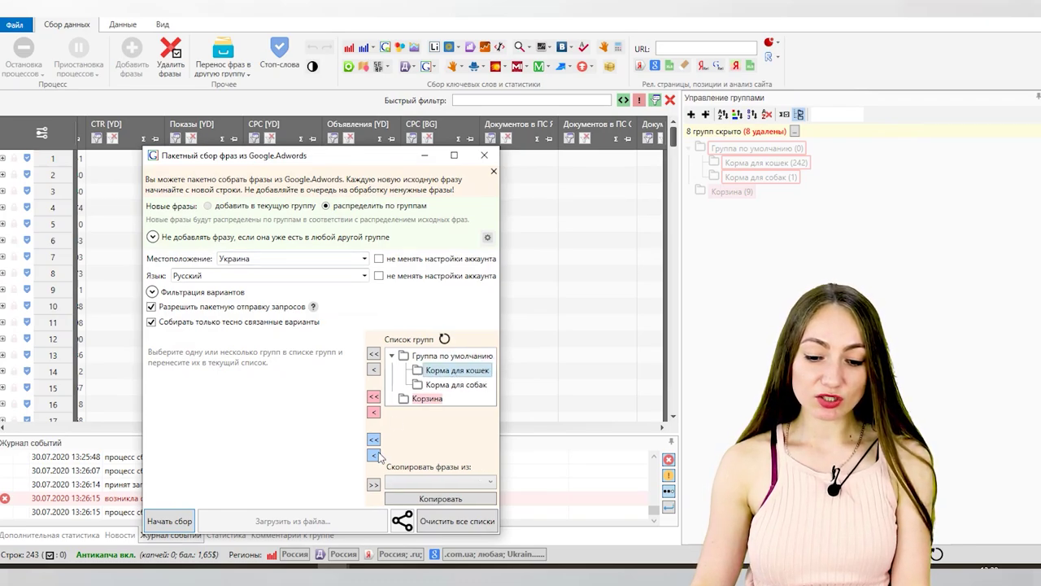
{"action": "left_click", "coordinate": [375, 456]}
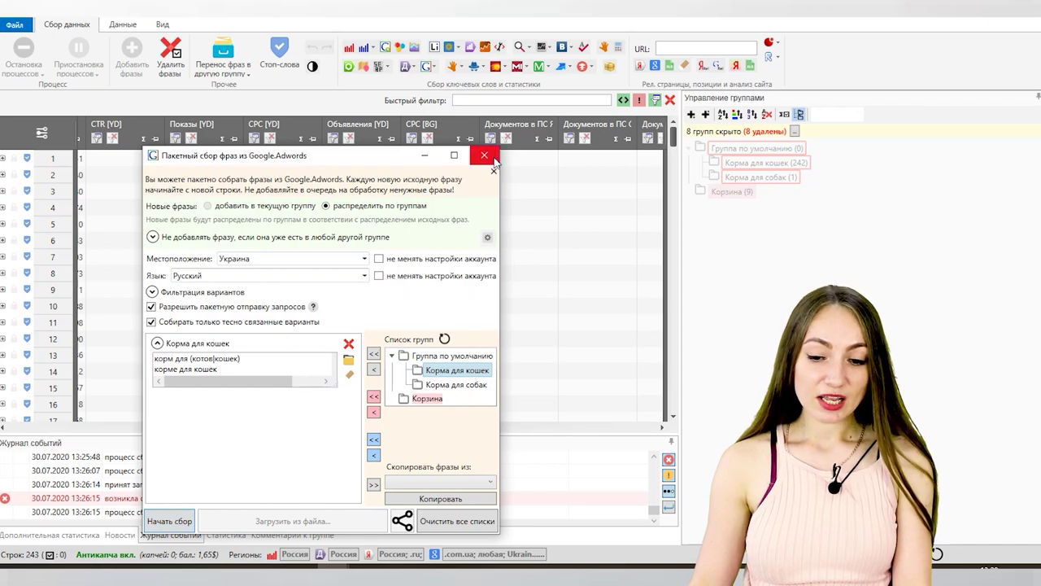
{"action": "left_click", "coordinate": [182, 521]}
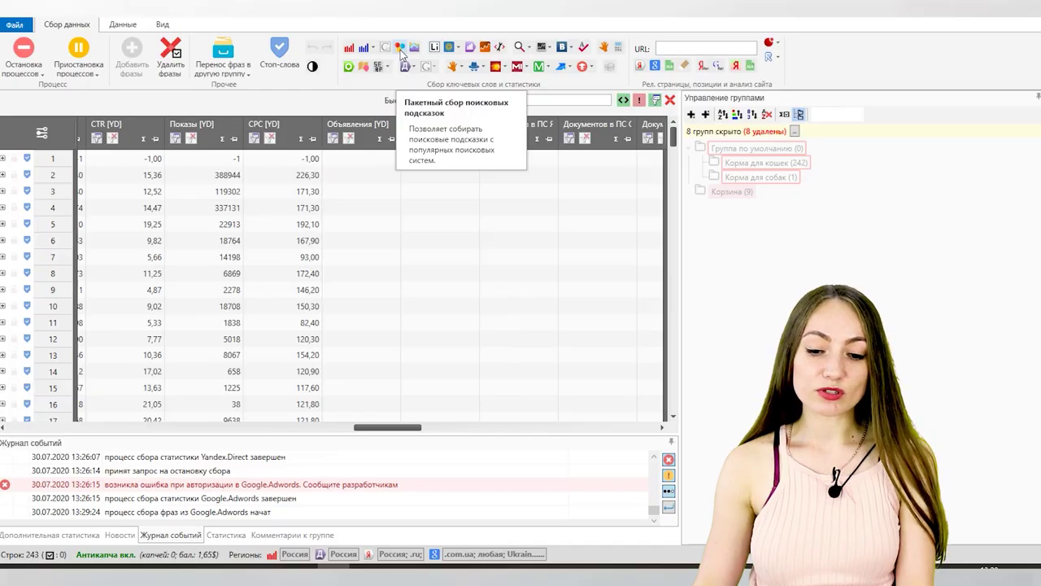
- View the sources offered for batch collection of search suggestions without starting it
{"action": "left_click", "coordinate": [401, 49]}
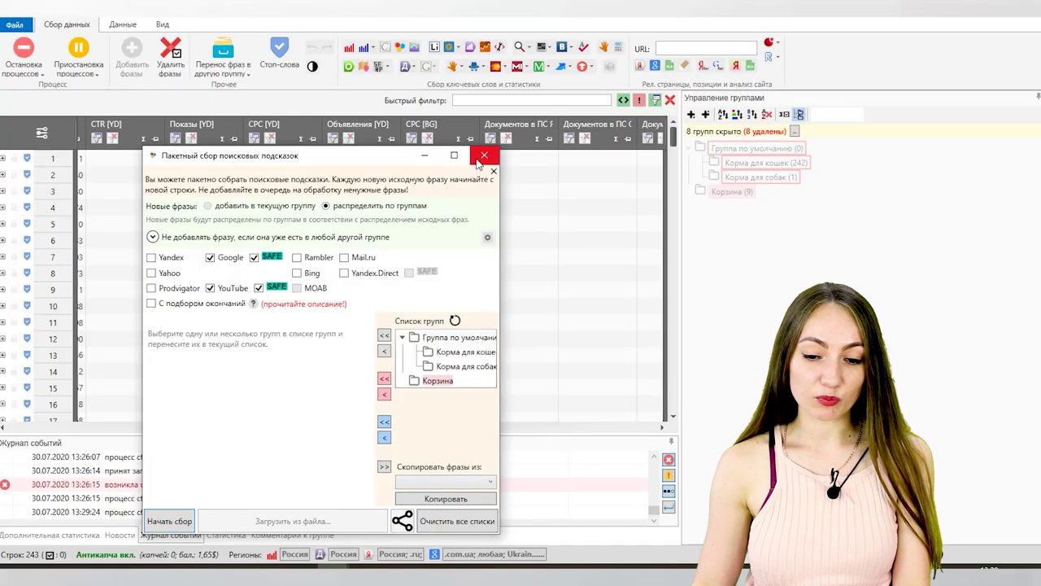
{"action": "left_click", "coordinate": [484, 154]}
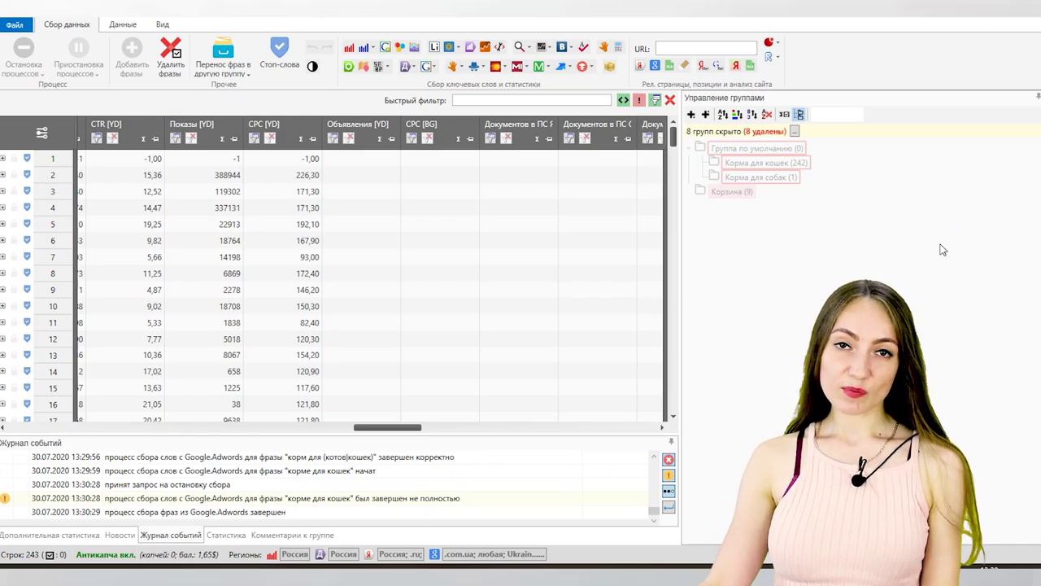
- Check every phrase in the multi-group table and select the phrase list through to its last row
{"action": "left_click", "coordinate": [121, 28]}
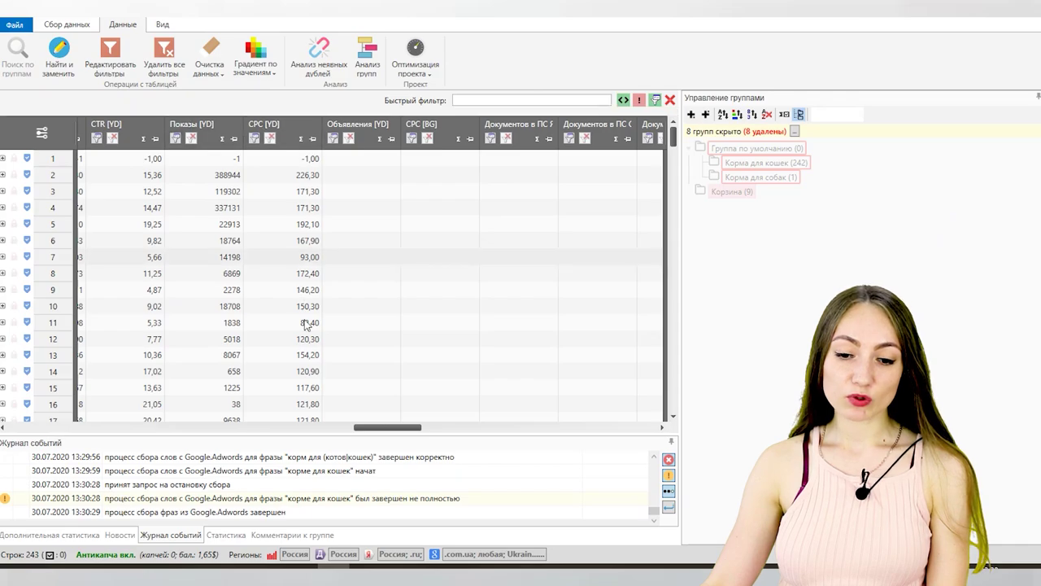
{"action": "scroll", "coordinate": [77, 401], "scroll_direction": "left", "scroll_amount": 5}
{"action": "scroll", "coordinate": [77, 401], "scroll_direction": "left", "scroll_amount": 5}
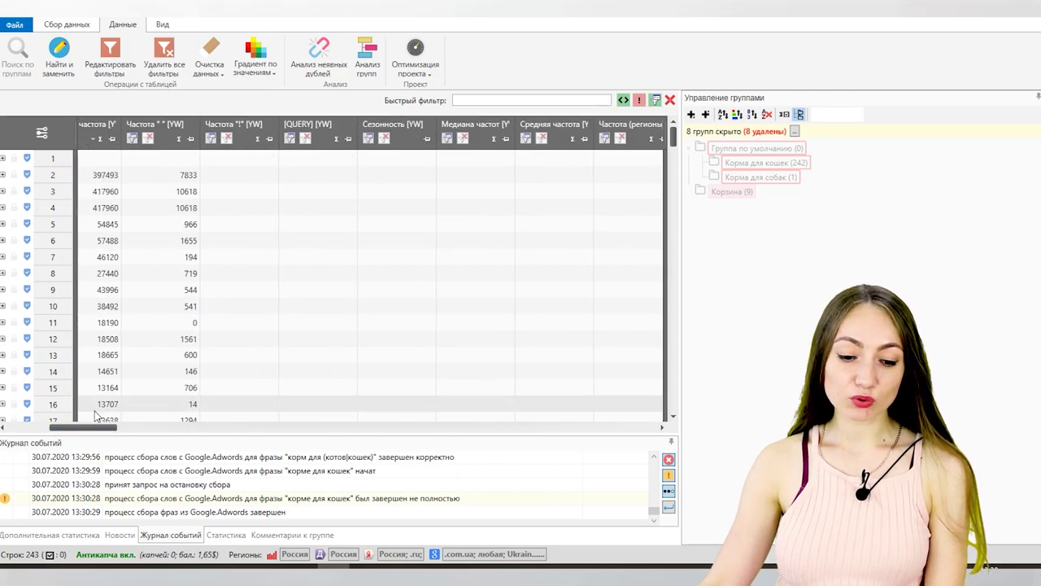
{"action": "left_click_drag", "start_coordinate": [85, 428], "coordinate": [27, 428]}
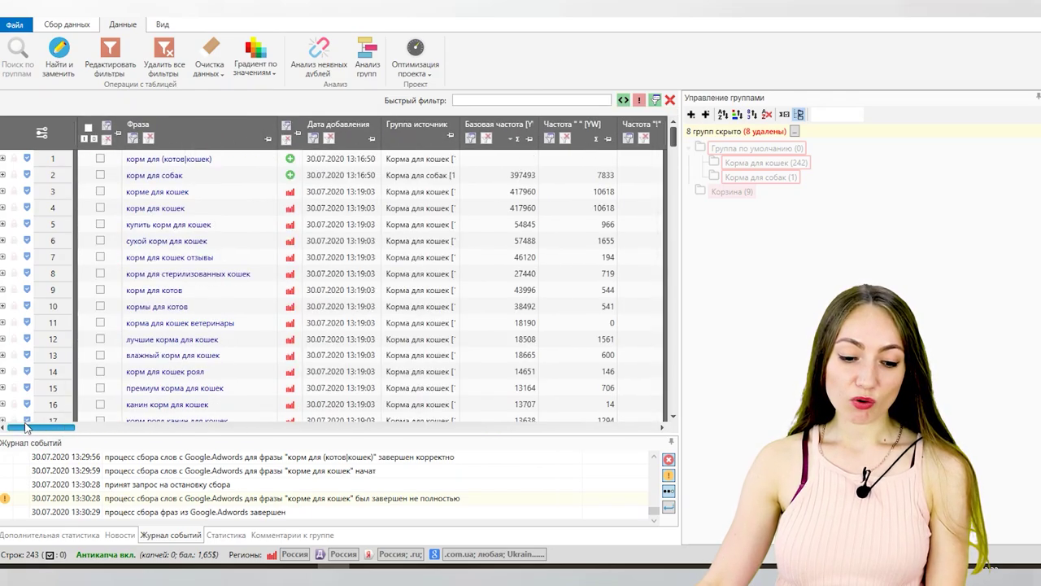
{"action": "left_click", "coordinate": [88, 127]}
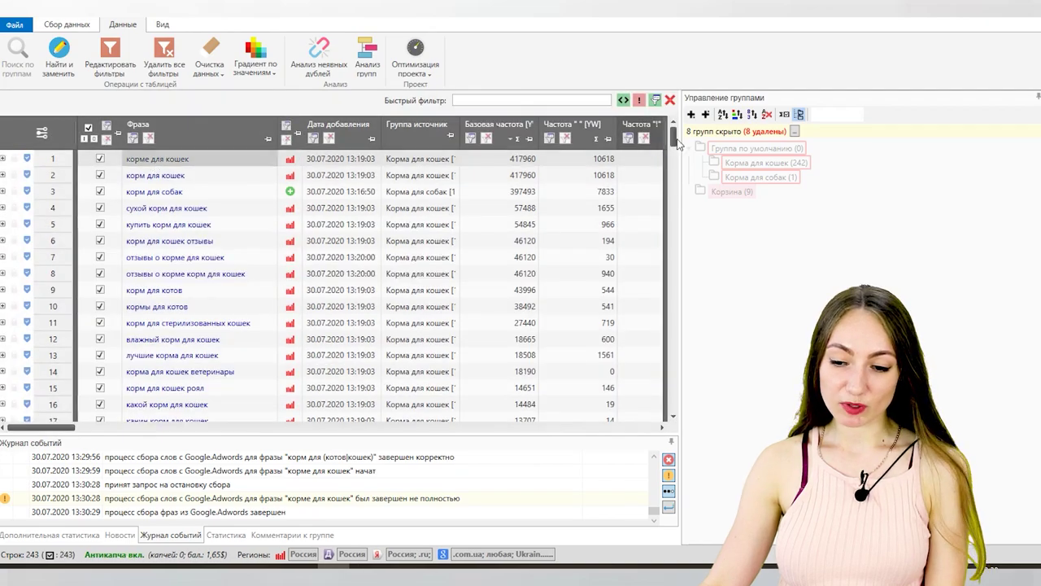
{"action": "left_click_drag", "start_coordinate": [674, 140], "coordinate": [672, 438]}
{"action": "left_click", "coordinate": [174, 405]}
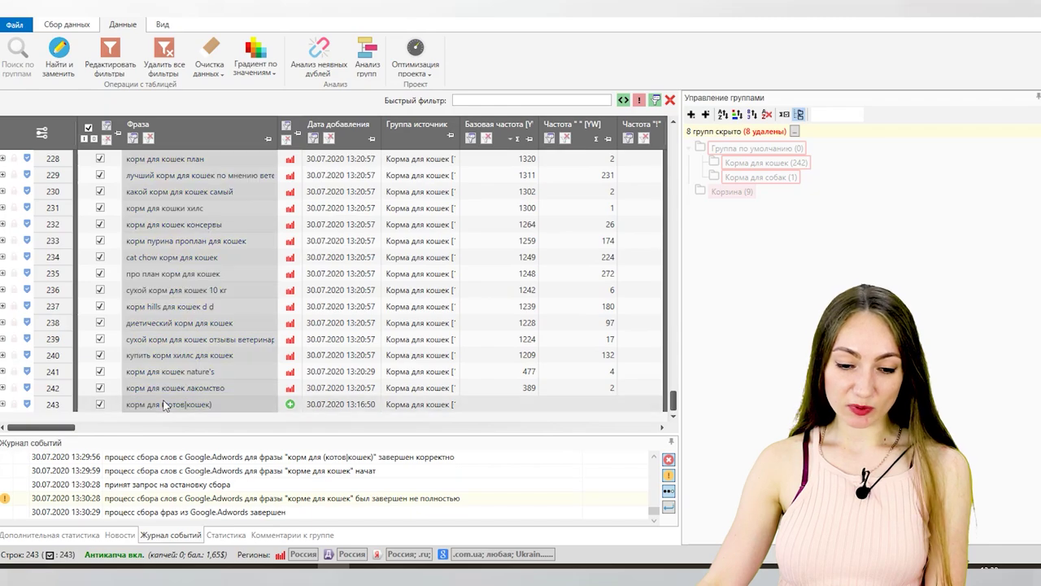
- Run the implicit duplicates analysis, smart-mark the redundant phrases and delete the marked ones
{"action": "left_click", "coordinate": [320, 65]}
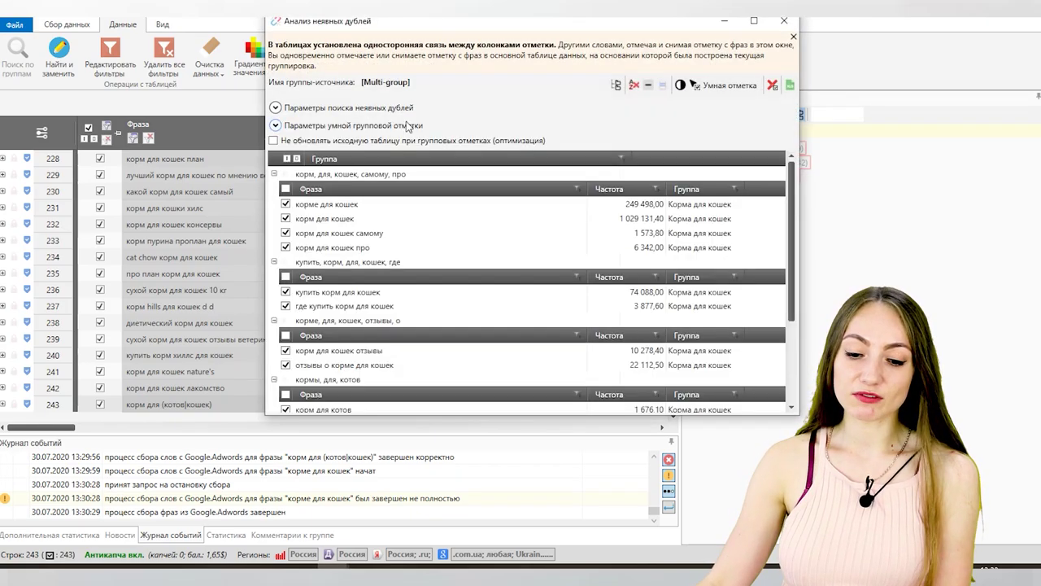
{"action": "left_click", "coordinate": [740, 91]}
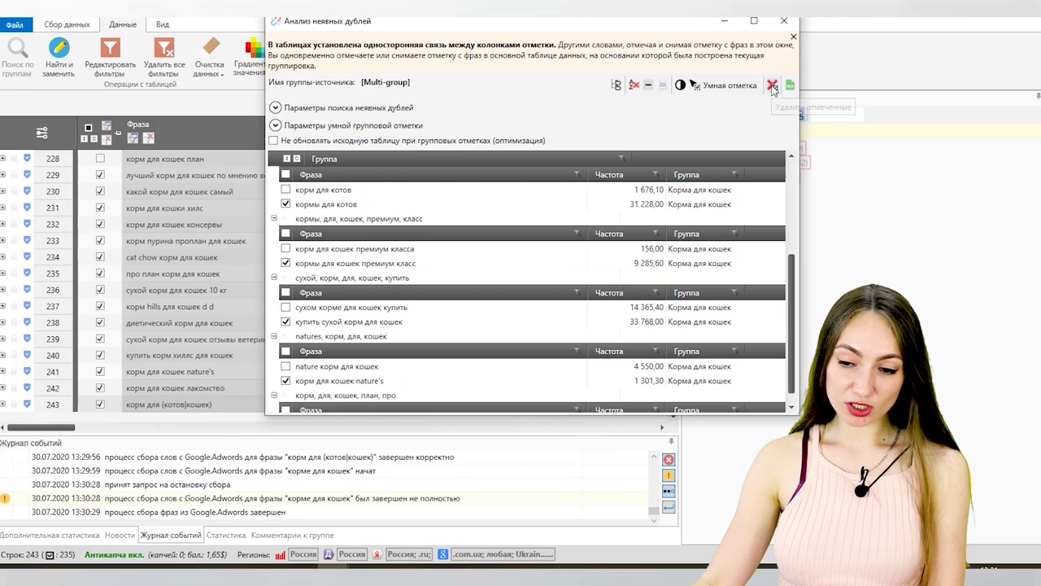
{"action": "left_click", "coordinate": [772, 86]}
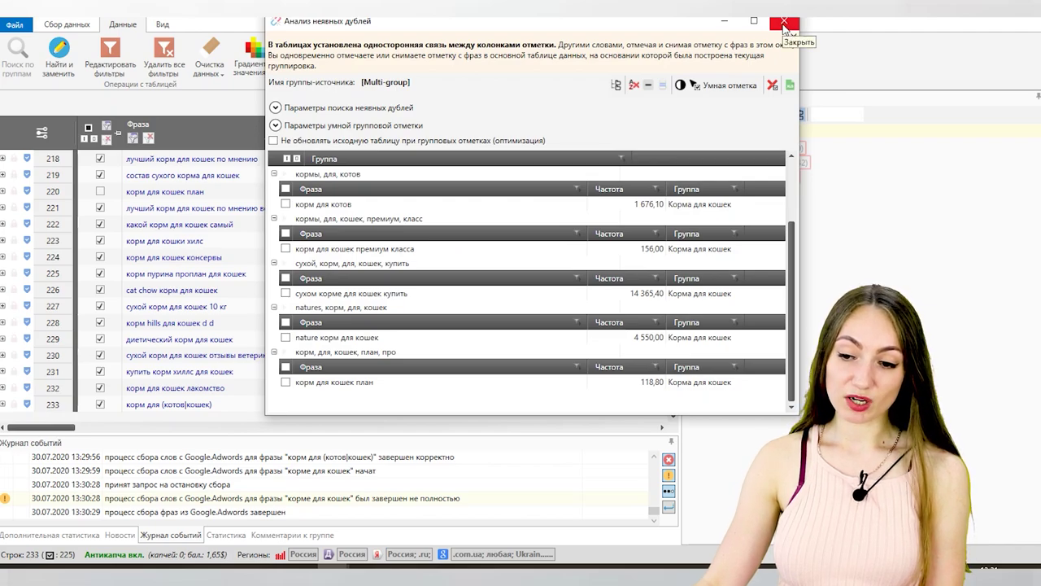
{"action": "left_click", "coordinate": [784, 24]}
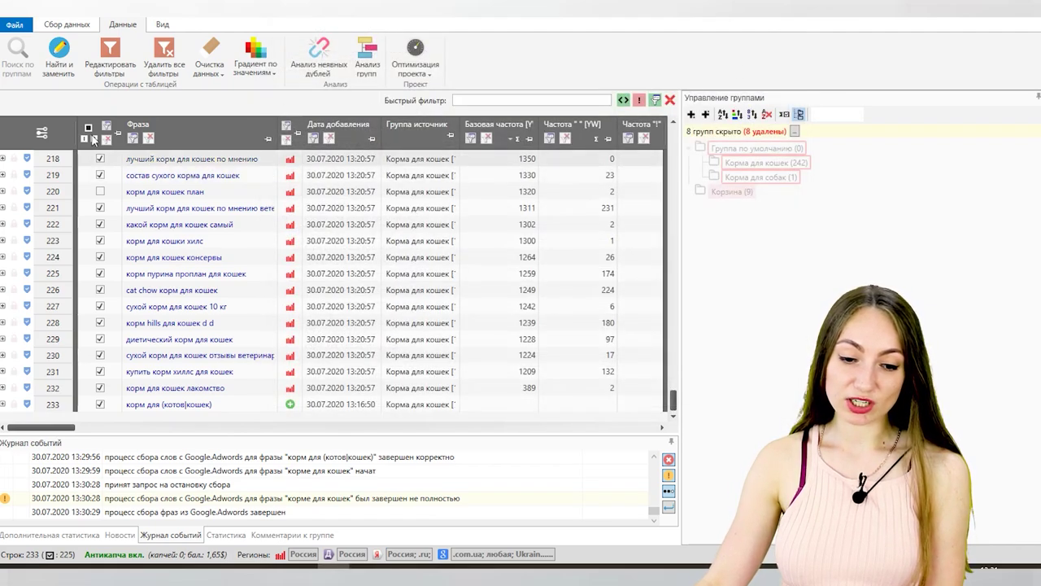
- Clear the check marks, check all remaining phrases again and select the whole phrase list
{"action": "left_click", "coordinate": [94, 140]}
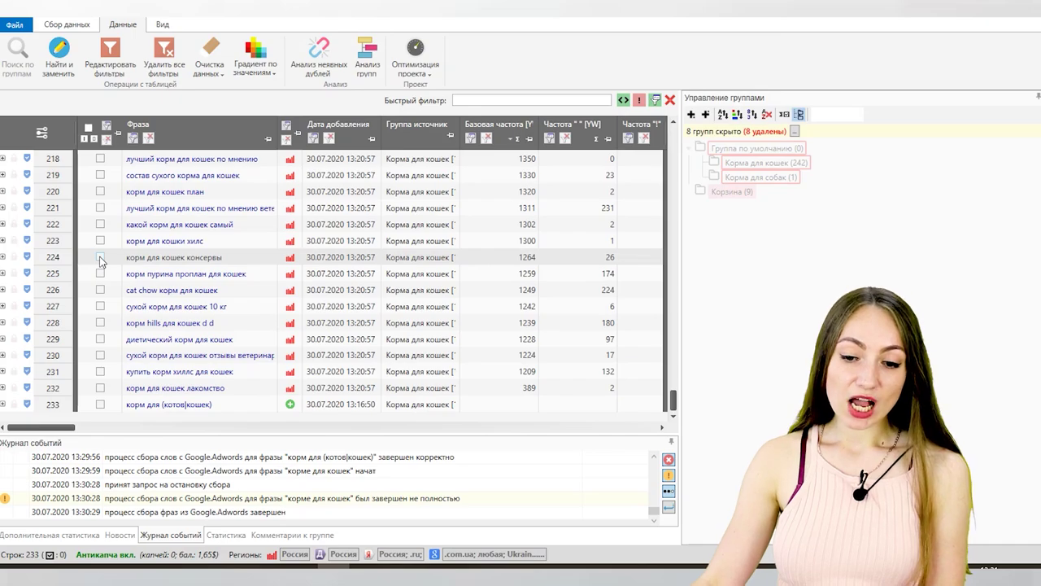
{"action": "left_click", "coordinate": [85, 139]}
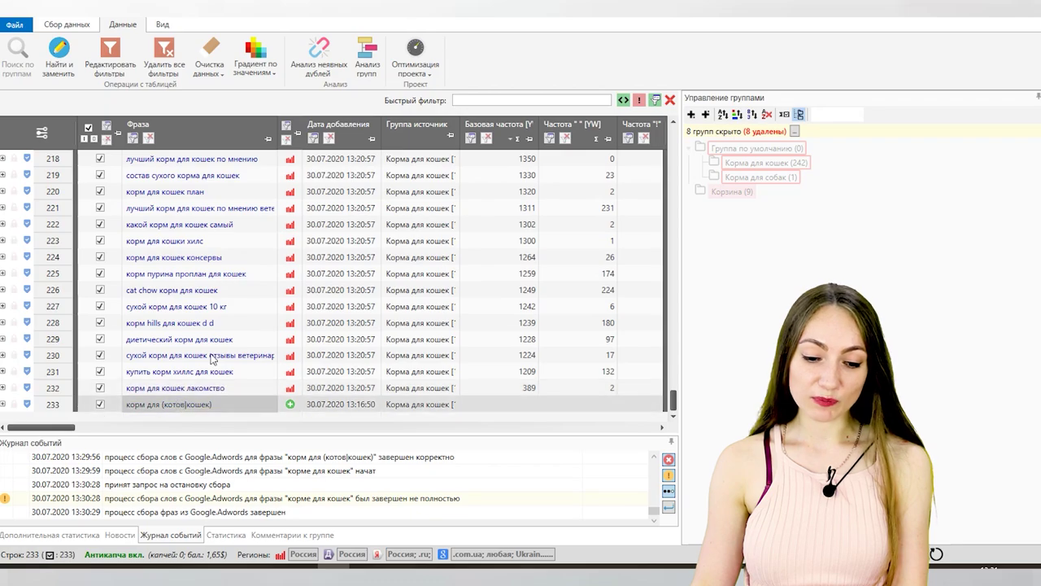
{"action": "scroll", "coordinate": [191, 306], "scroll_direction": "up", "scroll_amount": 5}
{"action": "key", "text": "ctrl+Home"}
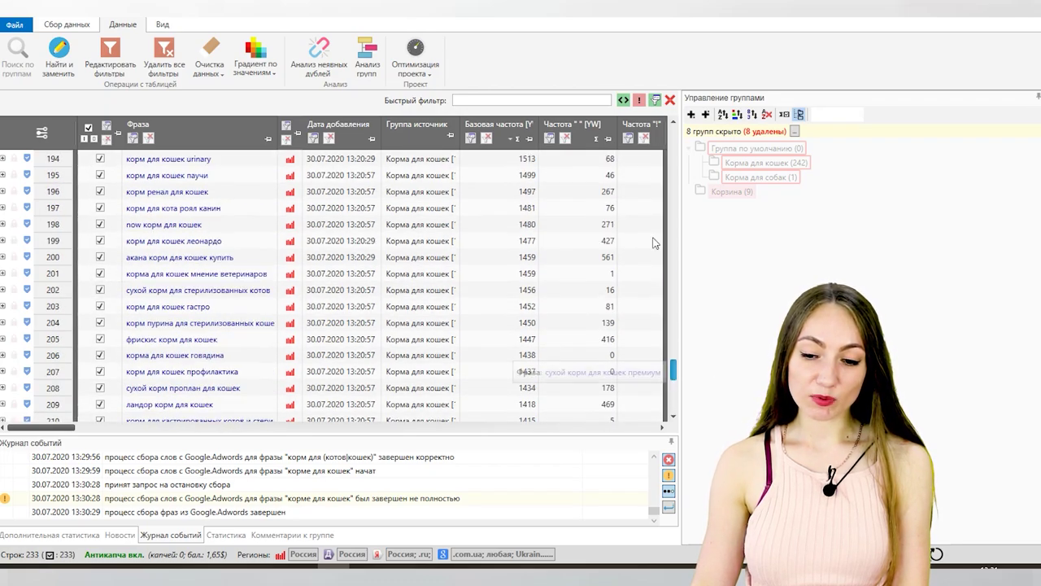
{"action": "key", "text": "ctrl+a"}
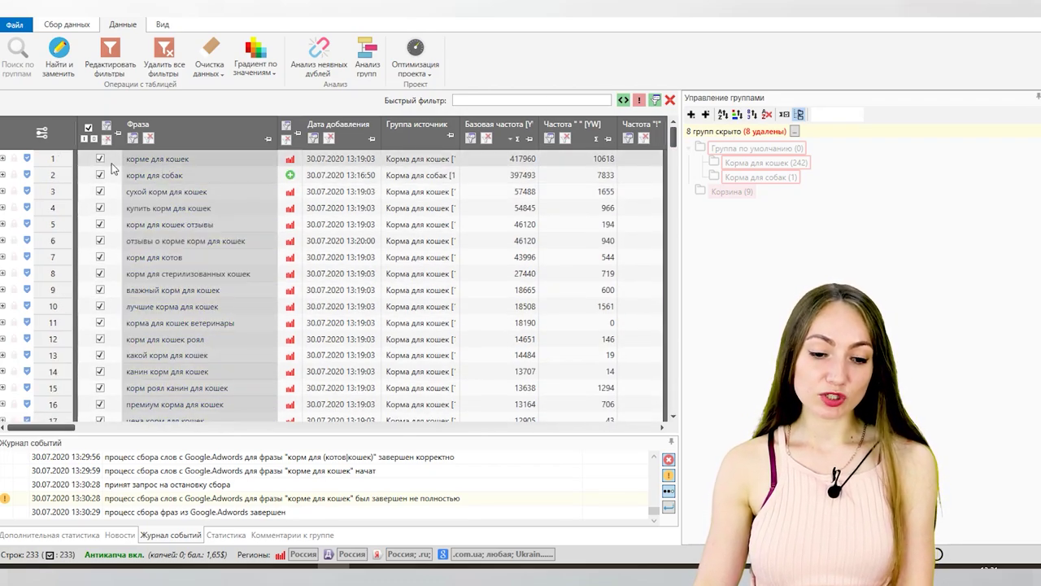
- Run the group analysis on the phrases, computing the grouping по составу фраз [улучшенная] with a composition strength of 4
{"action": "left_click", "coordinate": [367, 58]}
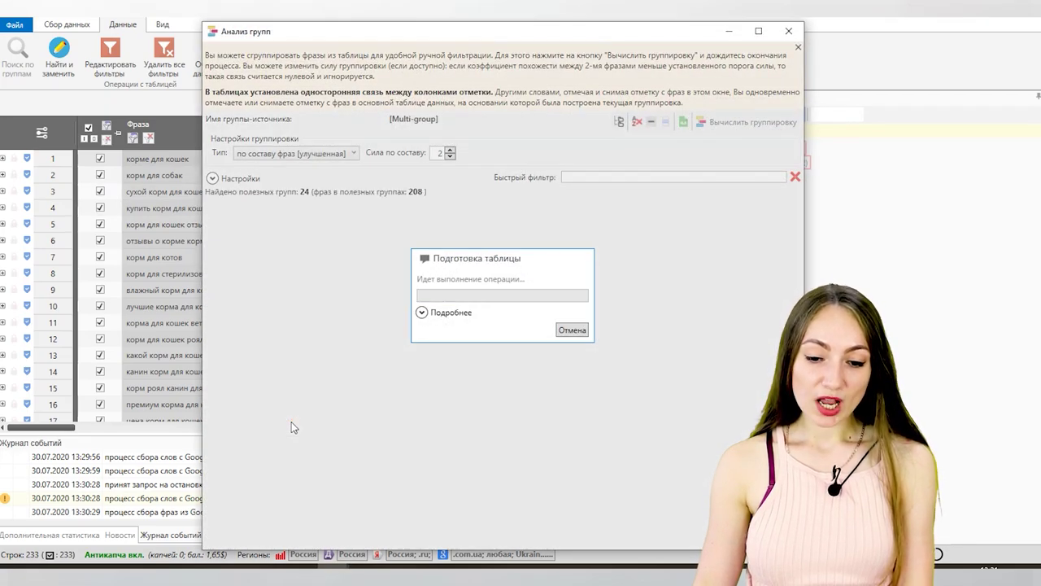
{"action": "left_click", "coordinate": [291, 420]}
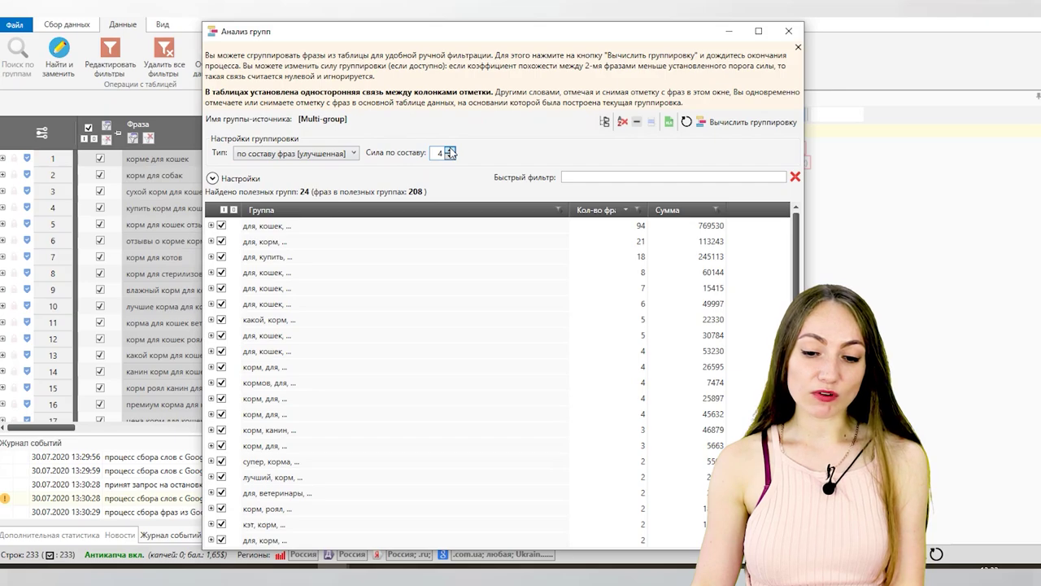
{"action": "left_click", "coordinate": [324, 153]}
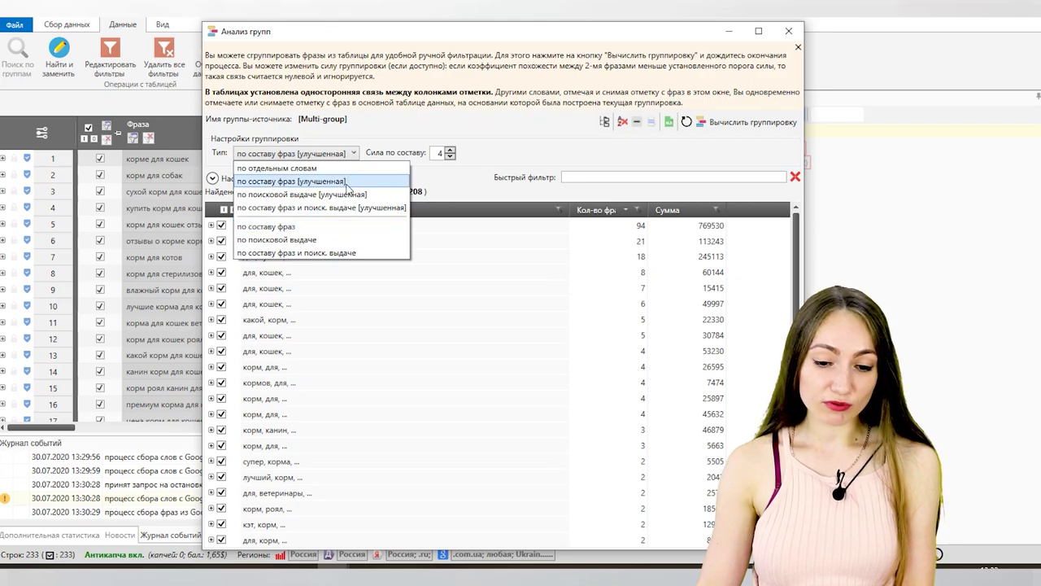
{"action": "left_click", "coordinate": [737, 122]}
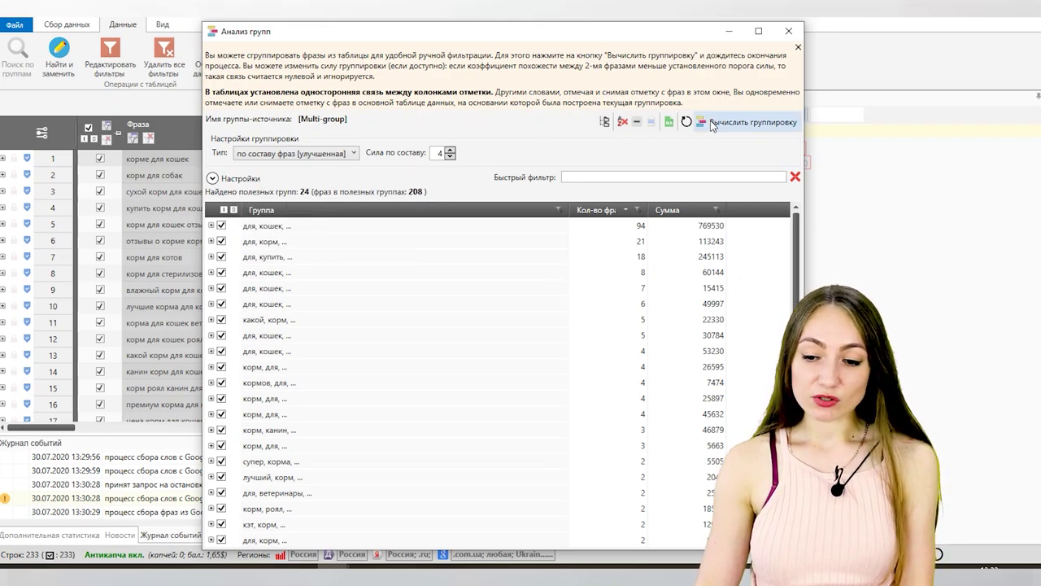
{"action": "left_click", "coordinate": [736, 122]}
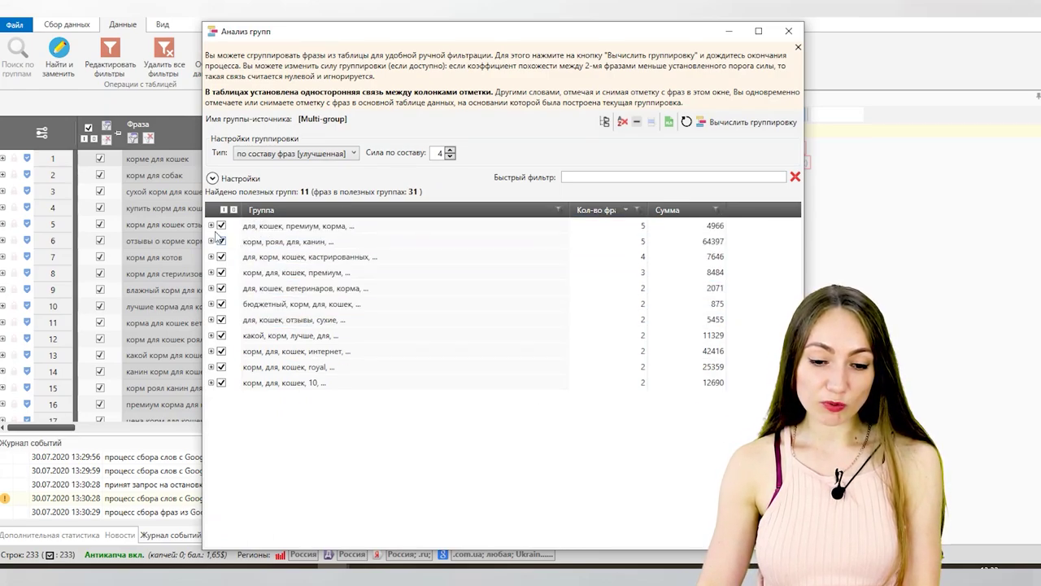
- Uncheck the phrase "премиум корма для кошек список" inside the group "для, кошек, премиум, корма, ..." and collapse that group
{"action": "left_click", "coordinate": [212, 226]}
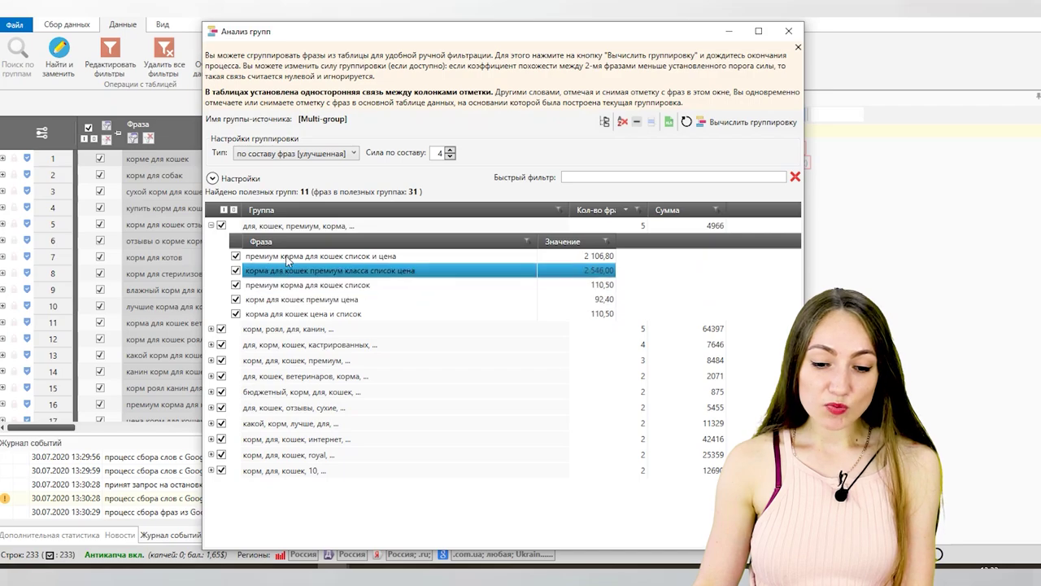
{"action": "left_click", "coordinate": [235, 286]}
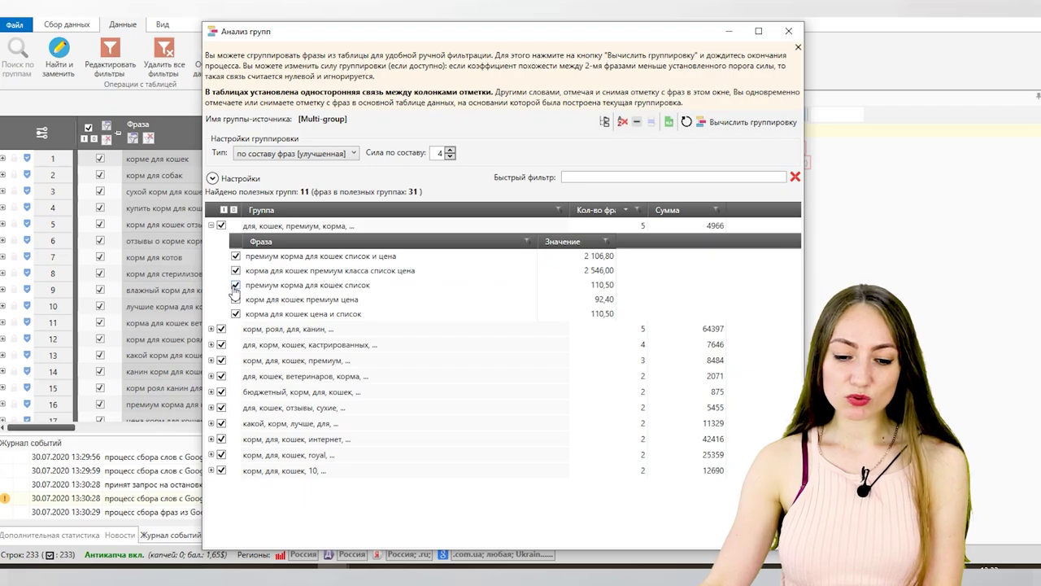
{"action": "left_click", "coordinate": [235, 285]}
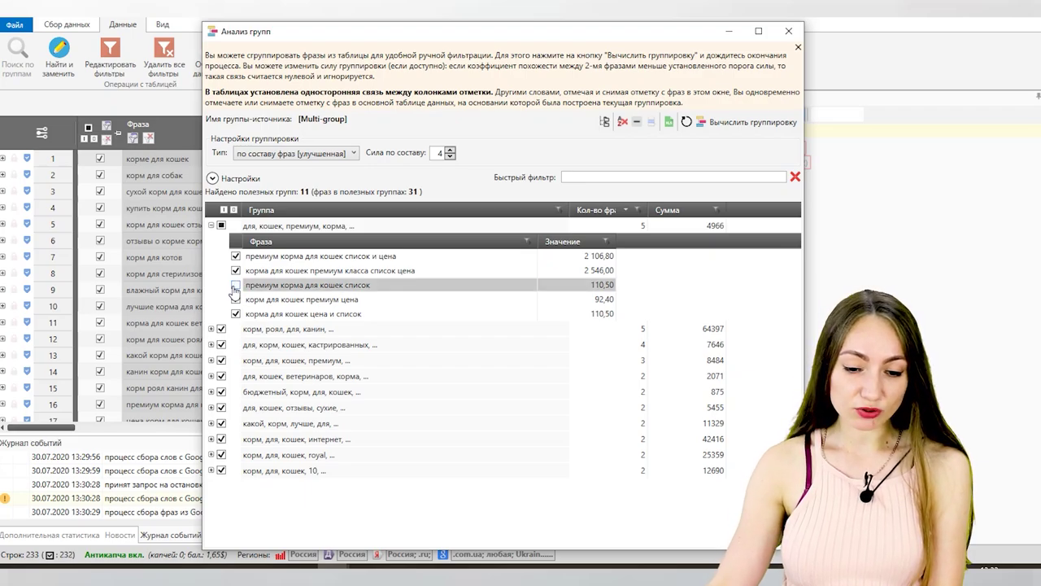
{"action": "left_click", "coordinate": [211, 225]}
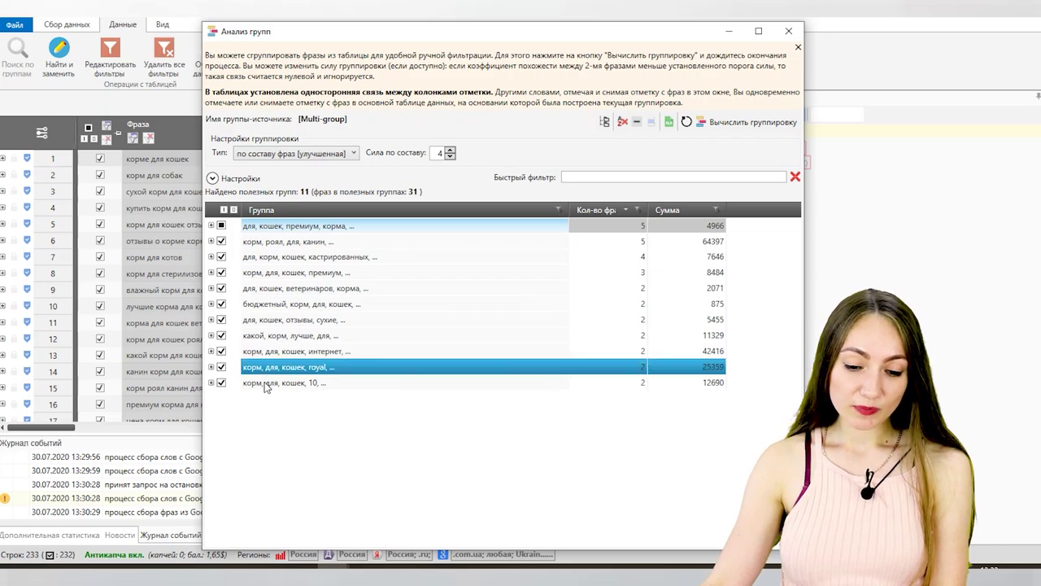
- Copy the checked phrases of the two selected "премиум" groups into same-named root and source-group folders, close the analysis and view the new "корм для кошек премиум" subgroup
{"action": "left_click", "coordinate": [278, 277]}
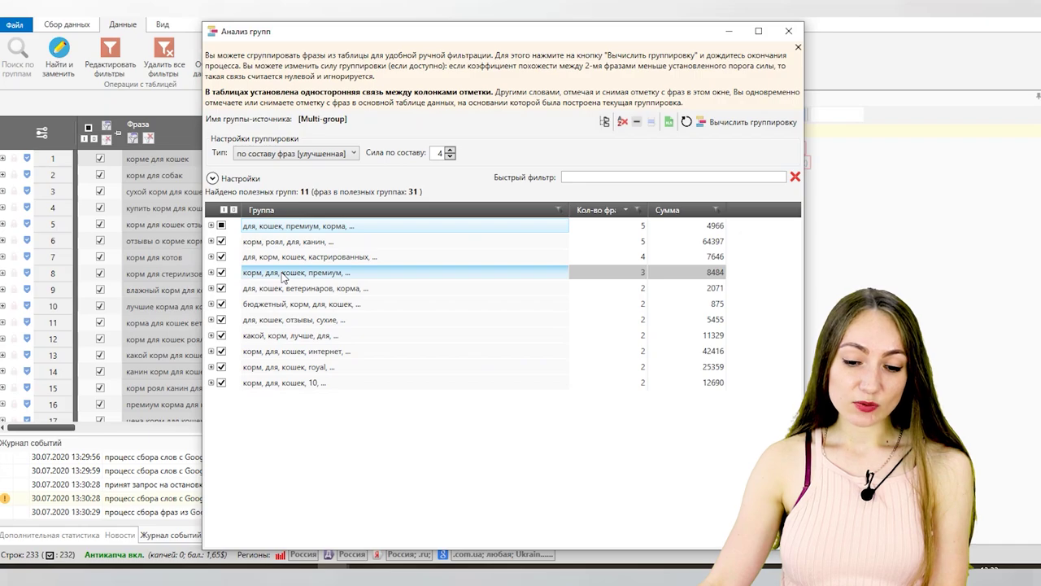
{"action": "right_click", "coordinate": [283, 278]}
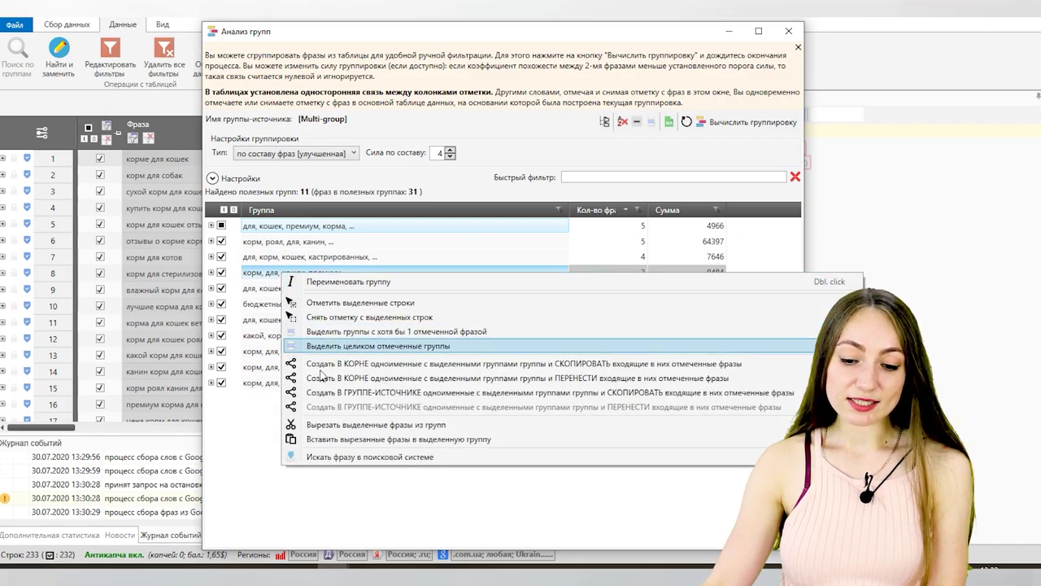
{"action": "left_click", "coordinate": [341, 392]}
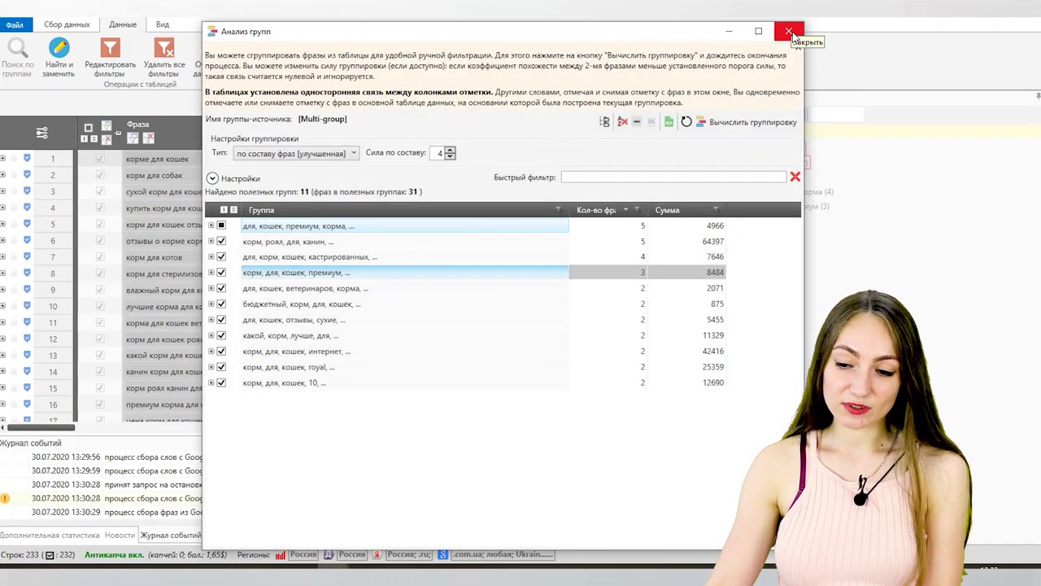
{"action": "left_click", "coordinate": [789, 31]}
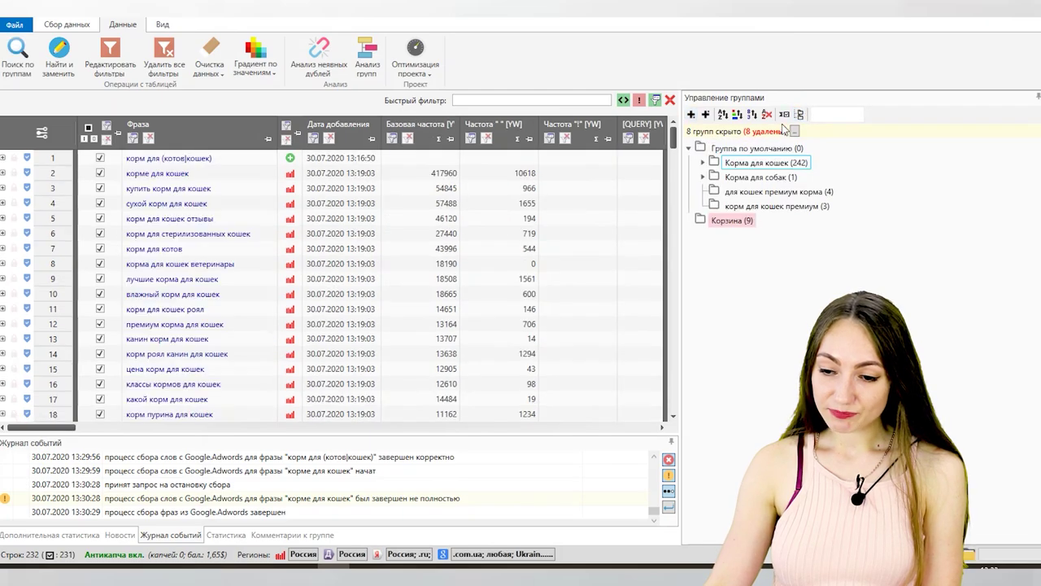
{"action": "left_click", "coordinate": [702, 162]}
{"action": "left_click", "coordinate": [823, 192]}
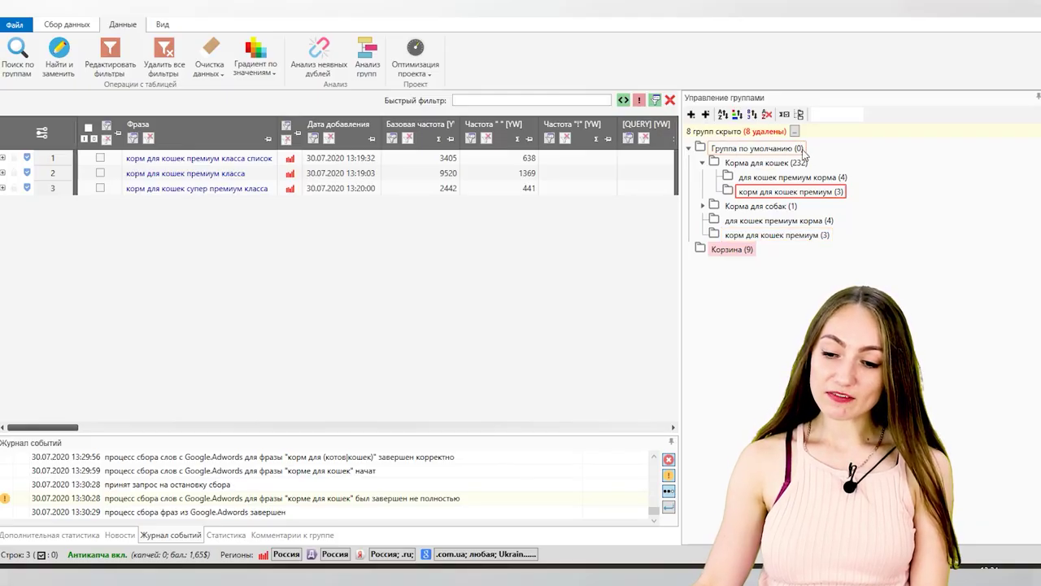
{"action": "left_click", "coordinate": [777, 151]}
{"action": "right_click", "coordinate": [776, 152]}
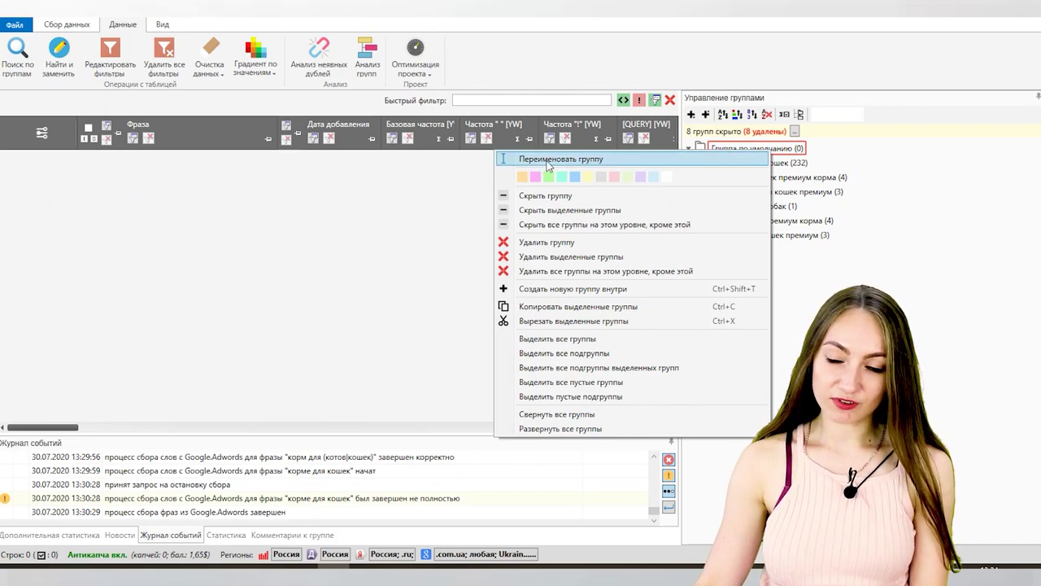
{"action": "left_click", "coordinate": [643, 160]}
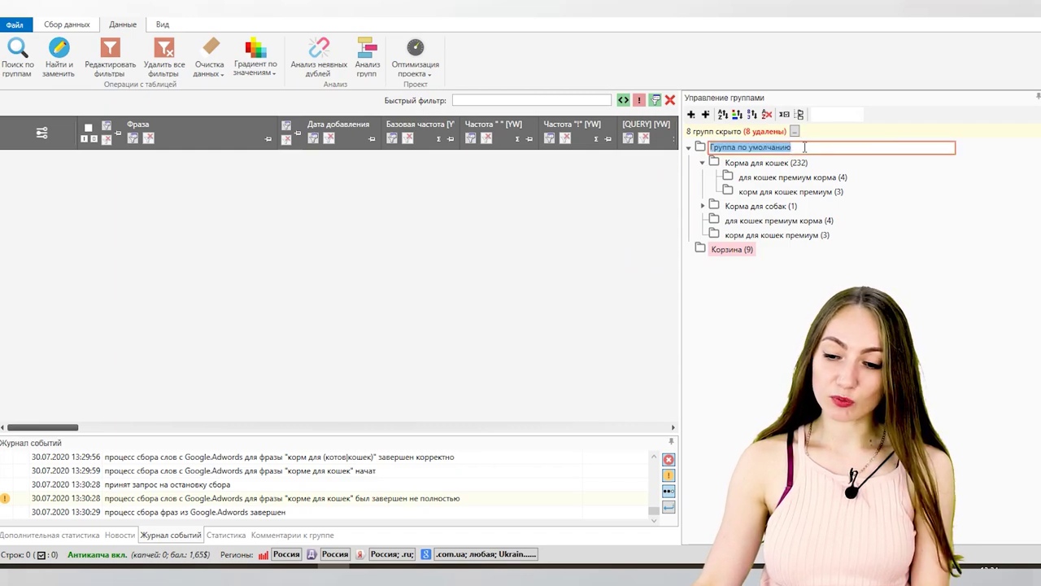
{"action": "left_click", "coordinate": [878, 181]}
{"action": "right_click", "coordinate": [775, 151]}
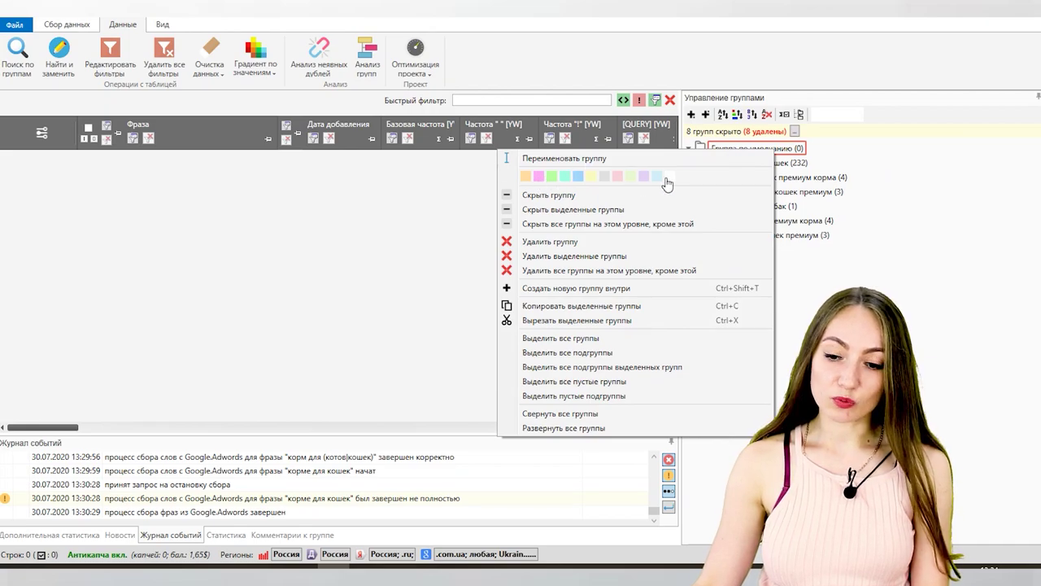
{"action": "left_click", "coordinate": [855, 151]}
- Color the group "Корма для кошек" pink and its subgroup "для кошек премиум корма" green
{"action": "left_click", "coordinate": [798, 166]}
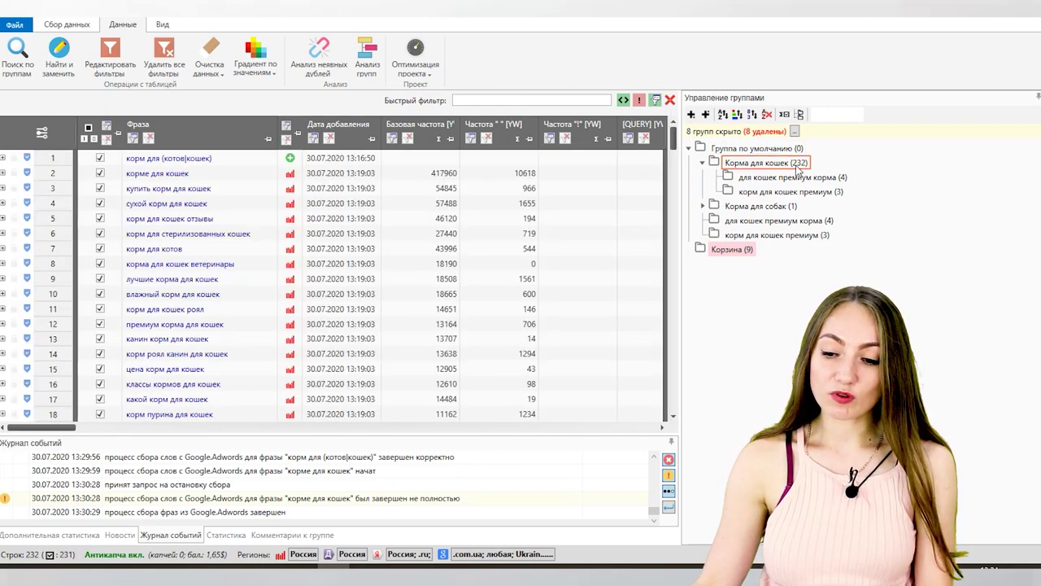
{"action": "right_click", "coordinate": [798, 166]}
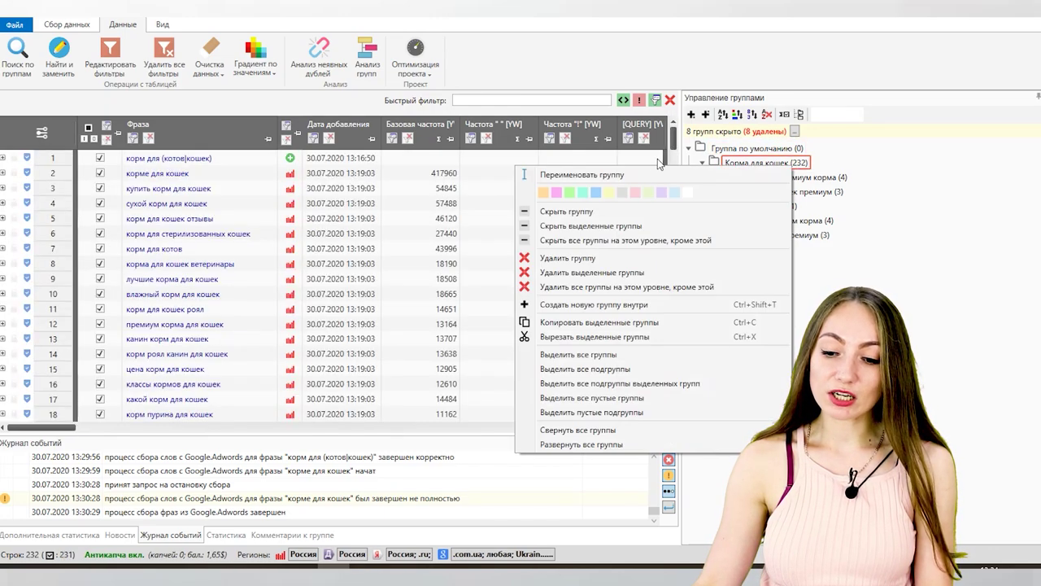
{"action": "left_click", "coordinate": [558, 193]}
{"action": "left_click", "coordinate": [828, 181]}
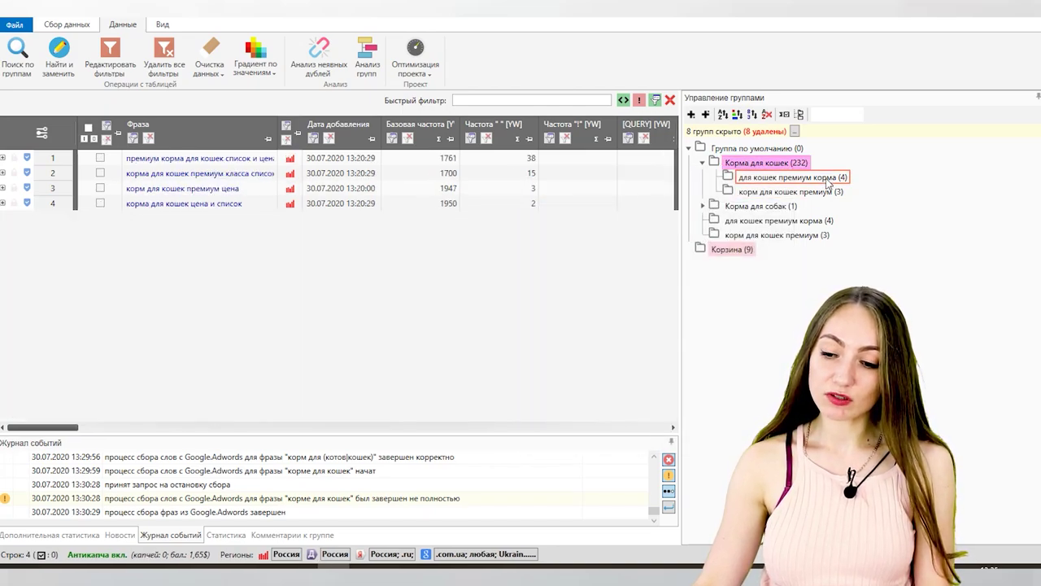
{"action": "right_click", "coordinate": [828, 180]}
{"action": "left_click", "coordinate": [595, 207]}
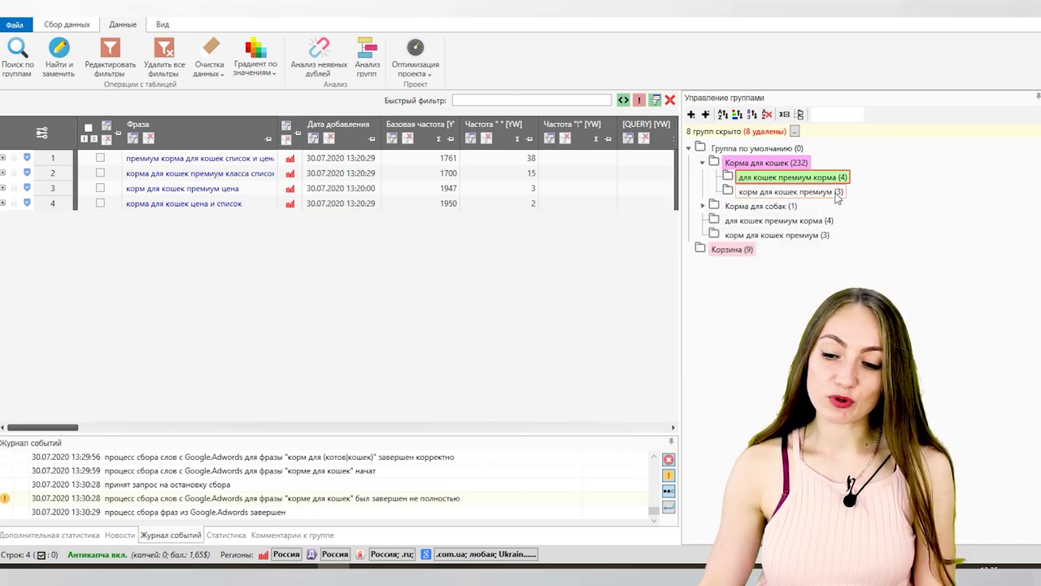
{"action": "left_click", "coordinate": [764, 149]}
{"action": "right_click", "coordinate": [768, 151]}
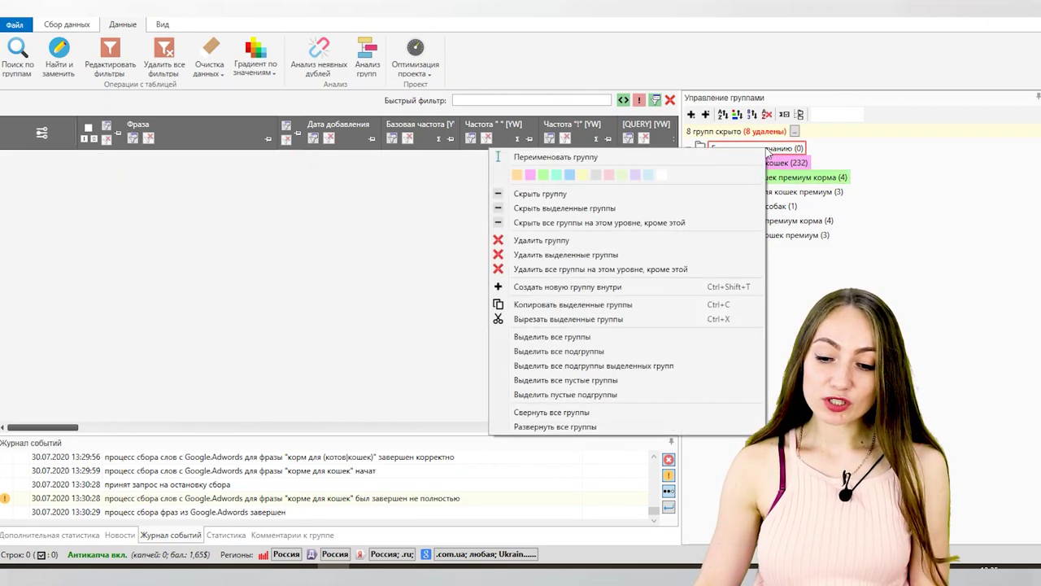
{"action": "left_click", "coordinate": [962, 204]}
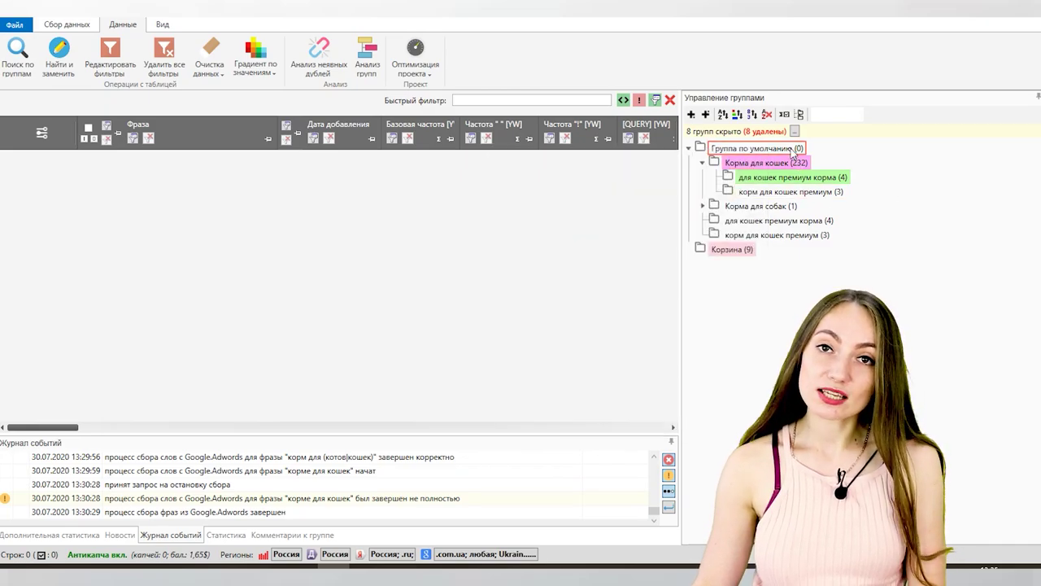
{"action": "left_click", "coordinate": [764, 205]}
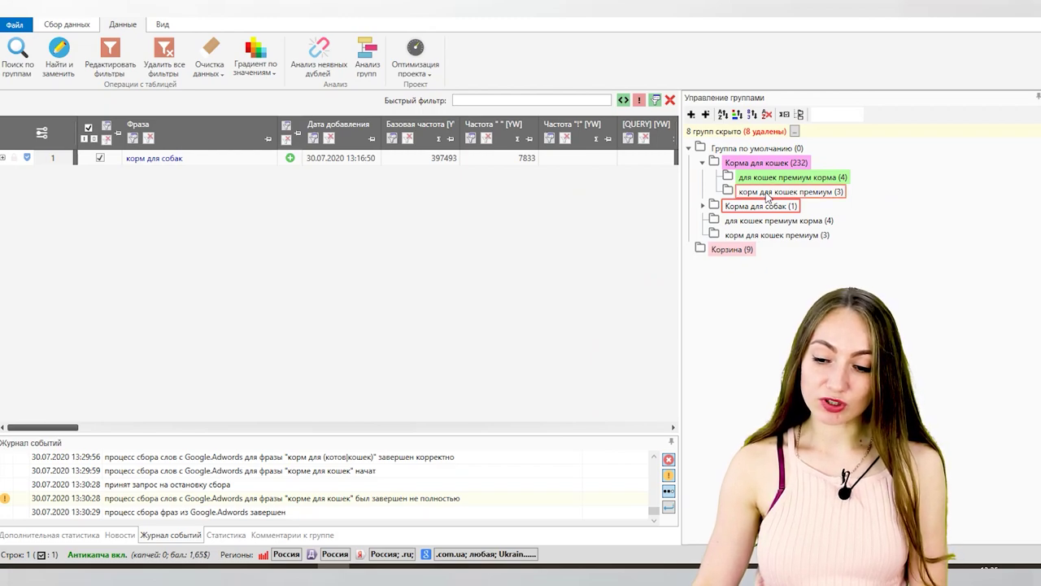
{"action": "right_click", "coordinate": [763, 198]}
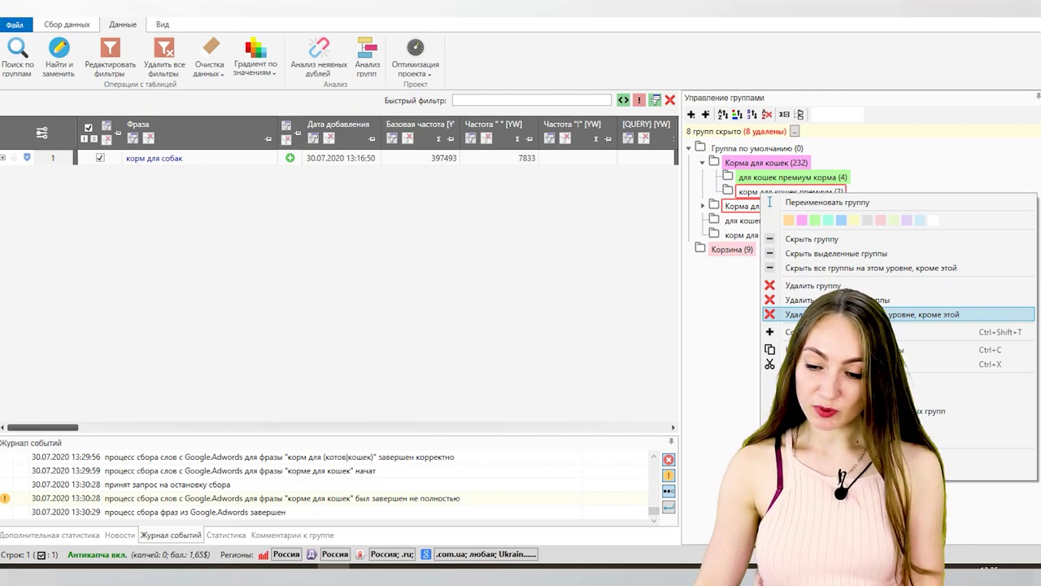
- Create a new group inside the root-level copy of "для кошек премиум корма"
{"action": "left_click", "coordinate": [735, 226]}
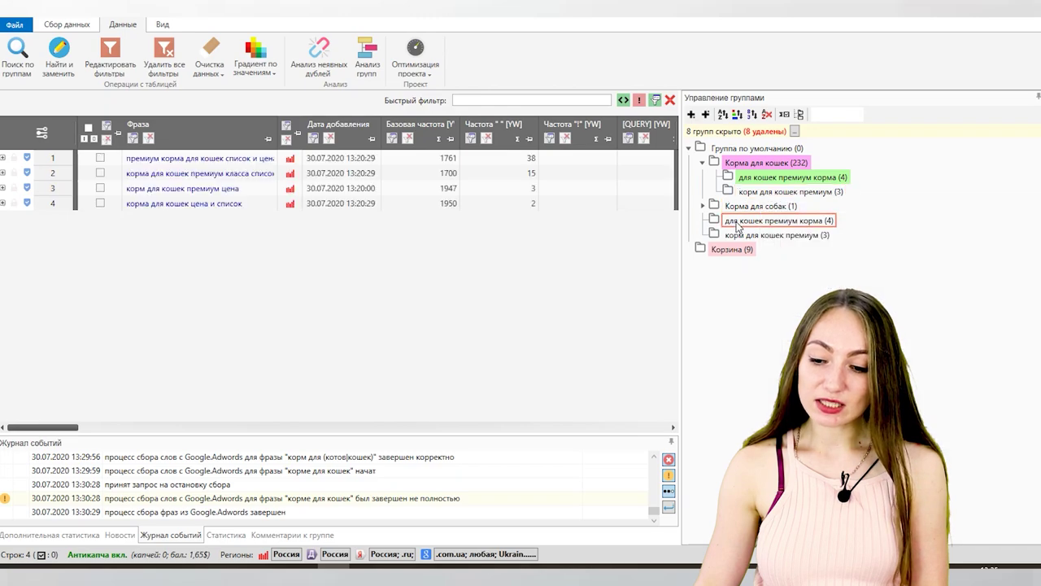
{"action": "right_click", "coordinate": [737, 227]}
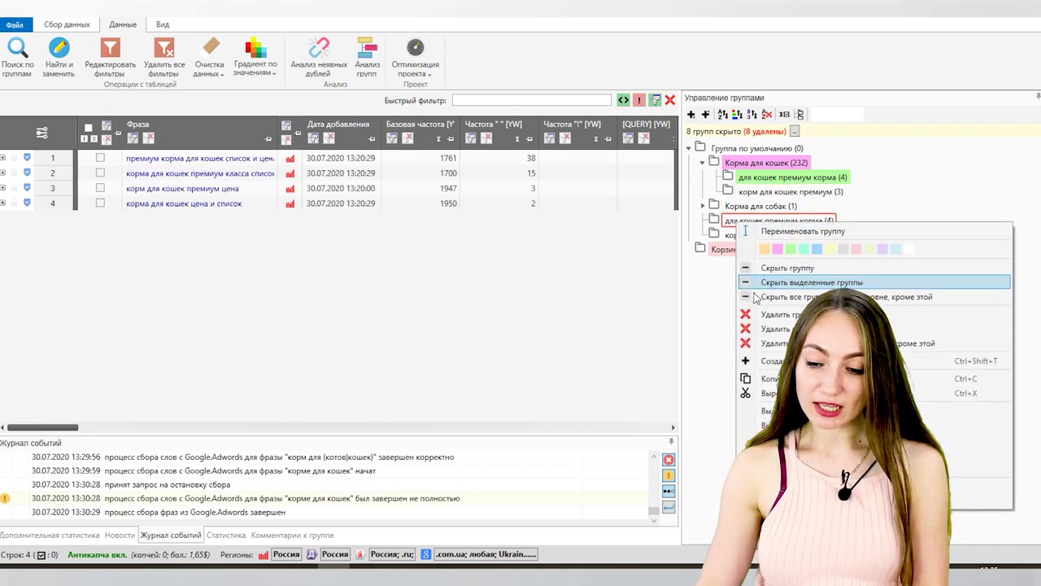
{"action": "left_click", "coordinate": [915, 361]}
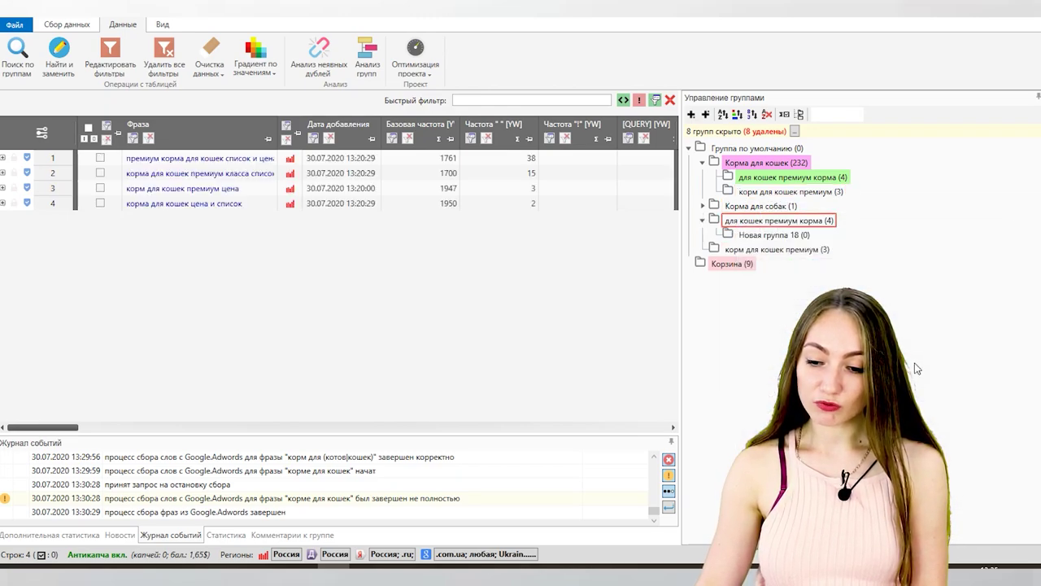
{"action": "right_click", "coordinate": [757, 225]}
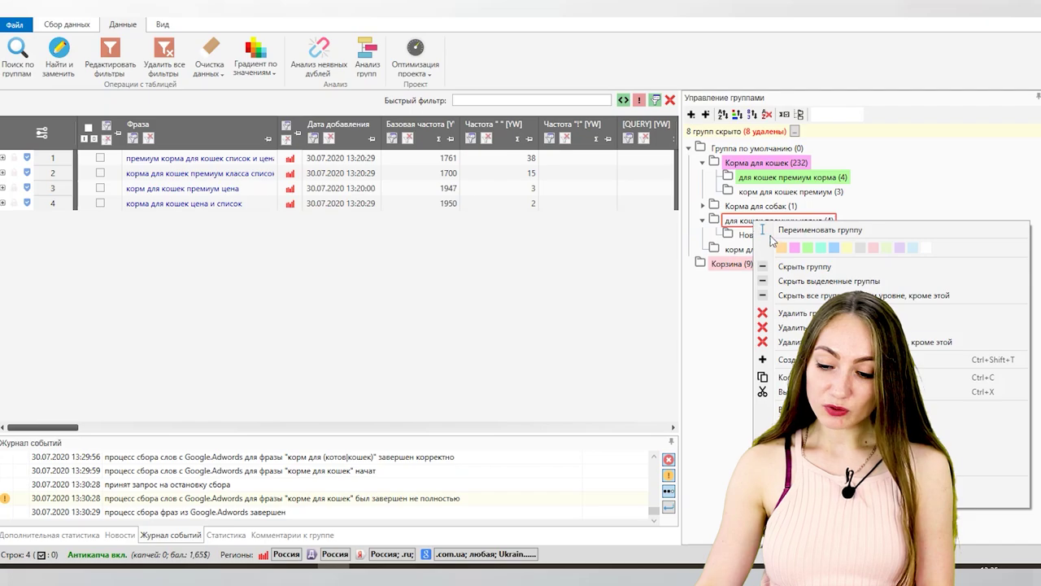
{"action": "left_click", "coordinate": [892, 153]}
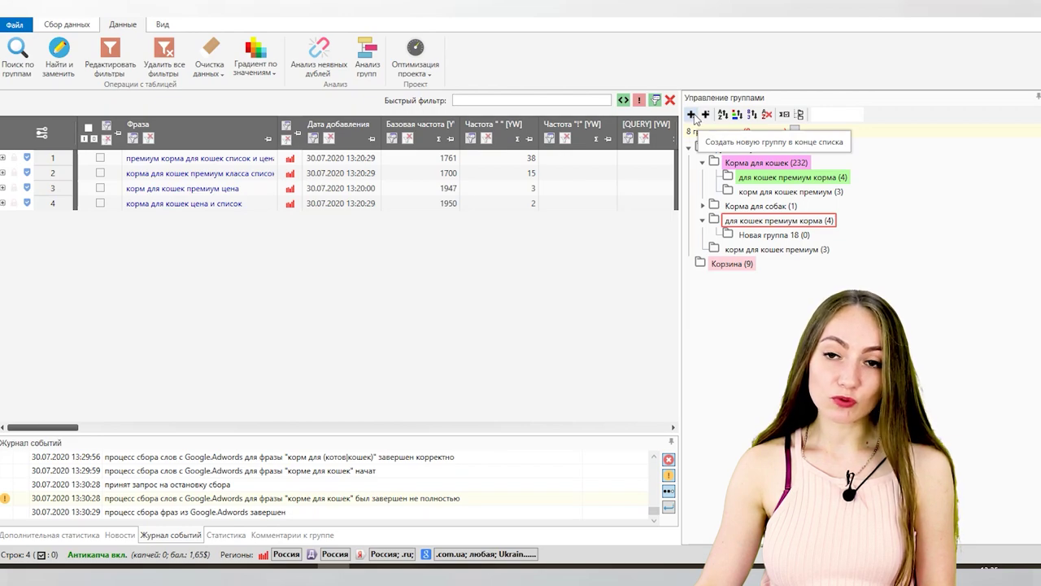
- Add one new group at the end of the group list and another at its beginning, and select the one at the beginning
{"action": "left_click", "coordinate": [693, 114]}
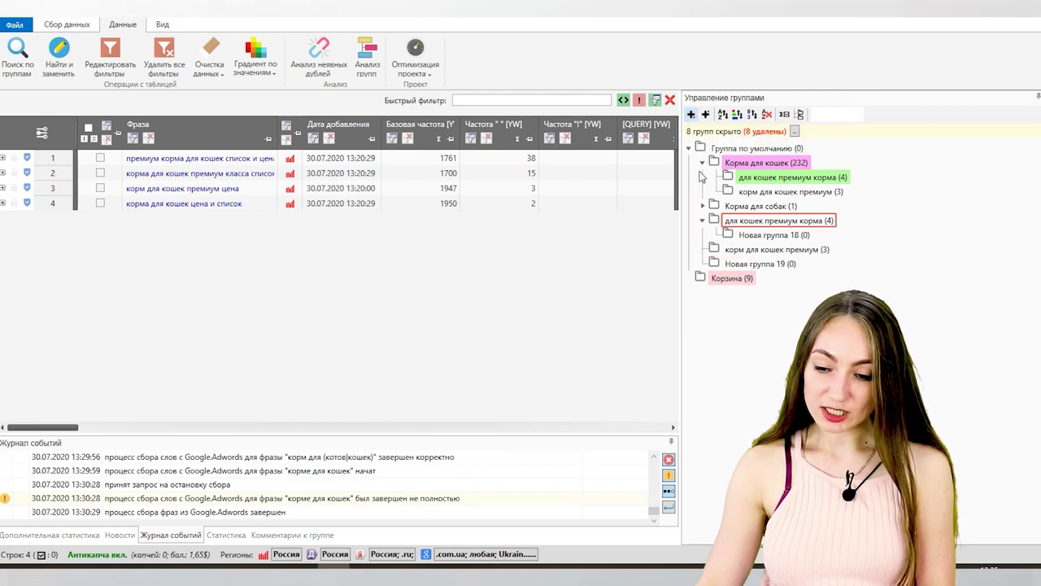
{"action": "left_click", "coordinate": [706, 116]}
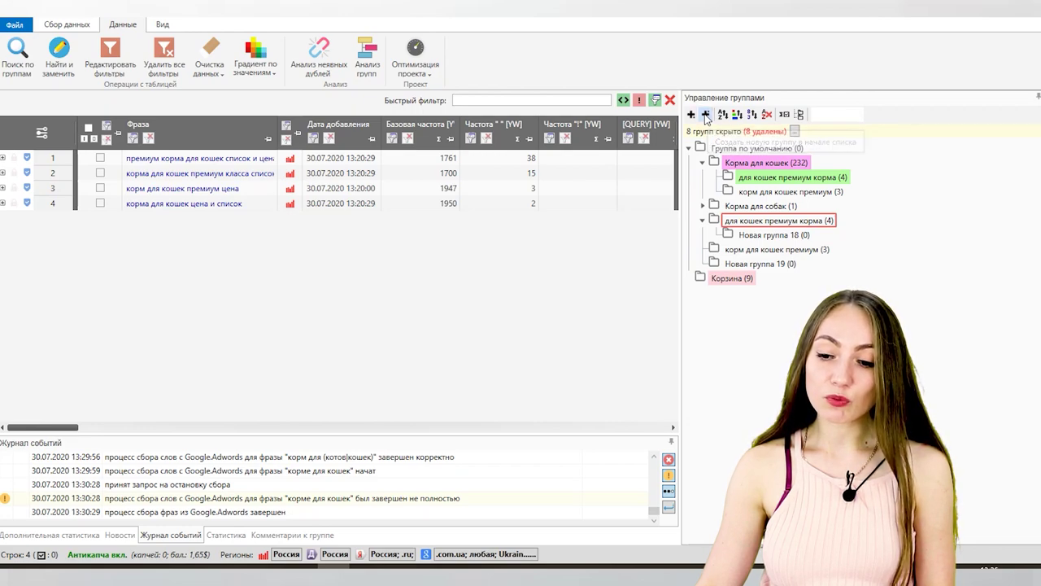
{"action": "left_click", "coordinate": [736, 162]}
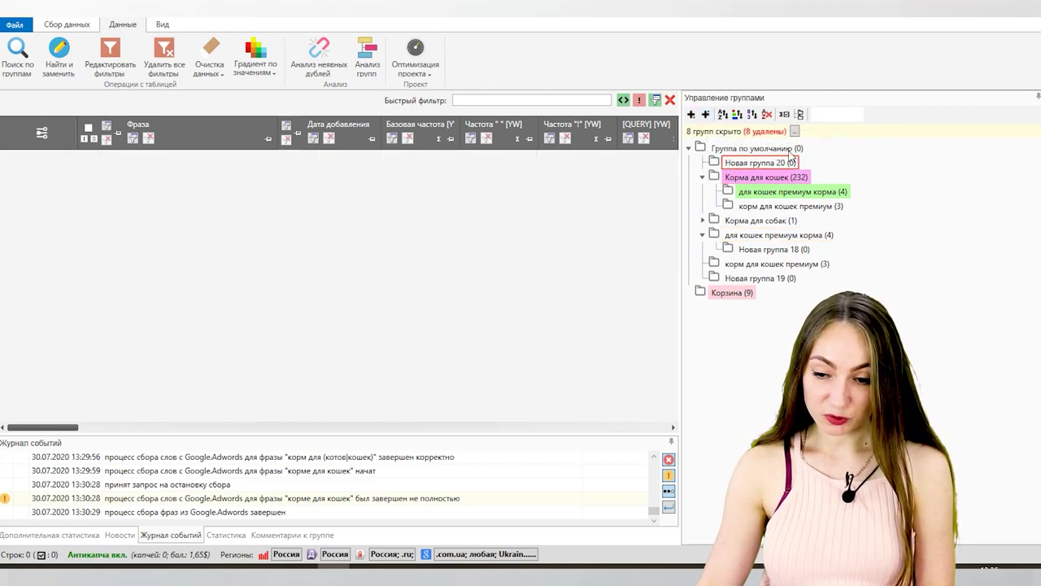
- Sort the group list by name, by color and by number of phrases, and reset the sorting
{"action": "left_click", "coordinate": [722, 116]}
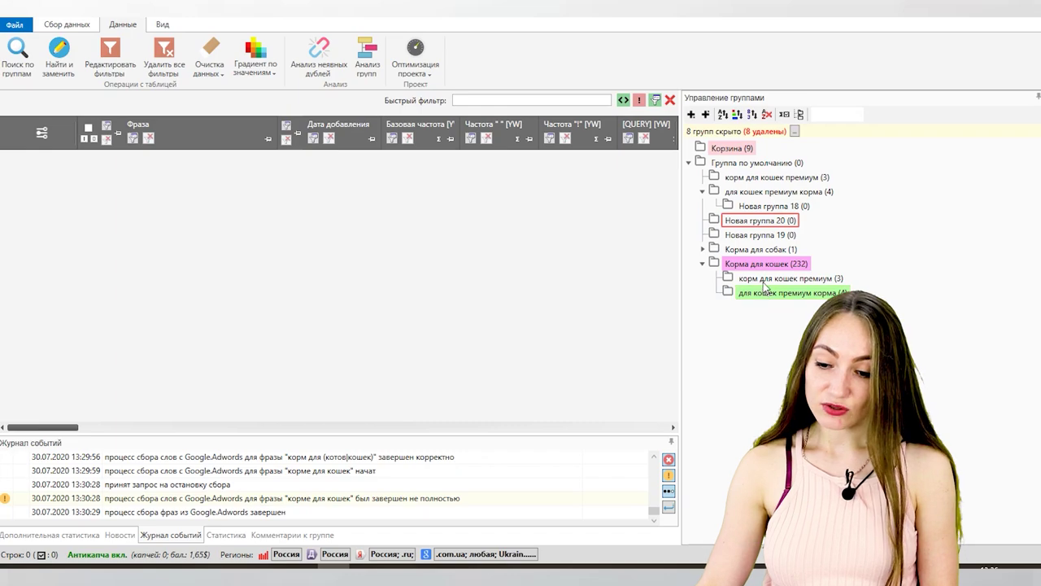
{"action": "left_click", "coordinate": [737, 116]}
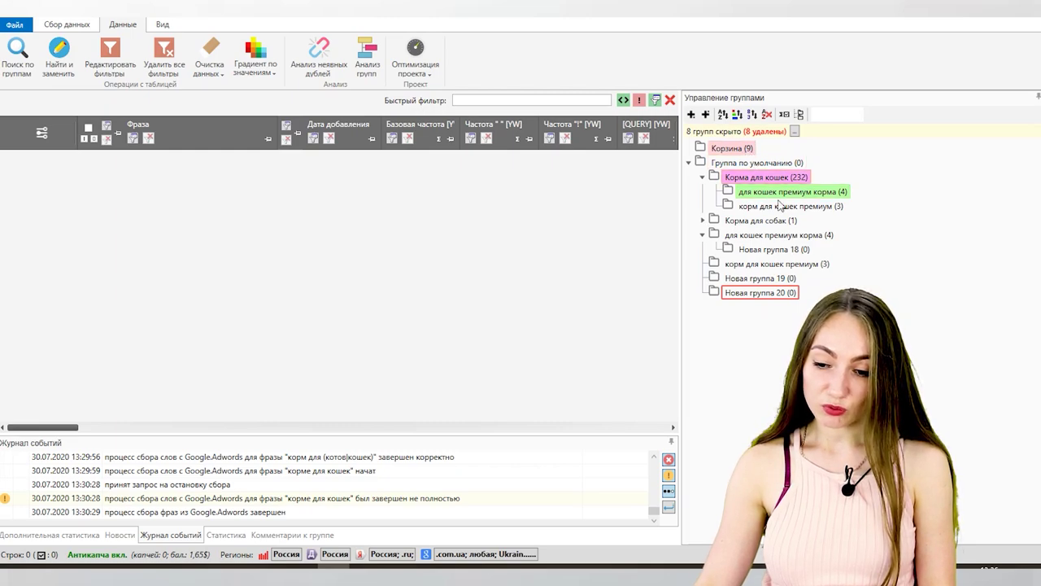
{"action": "left_click", "coordinate": [753, 116]}
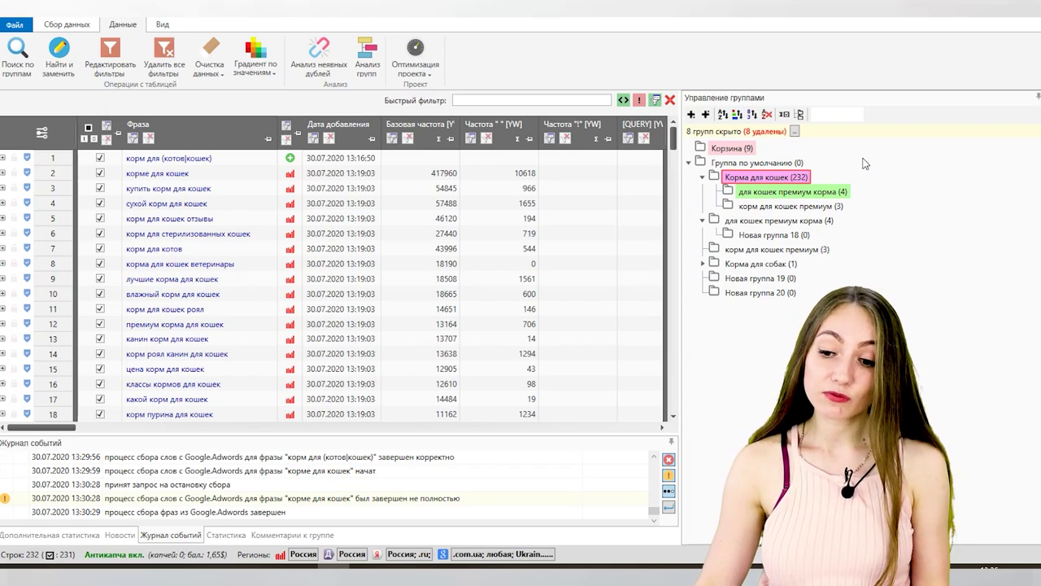
{"action": "left_click", "coordinate": [842, 206]}
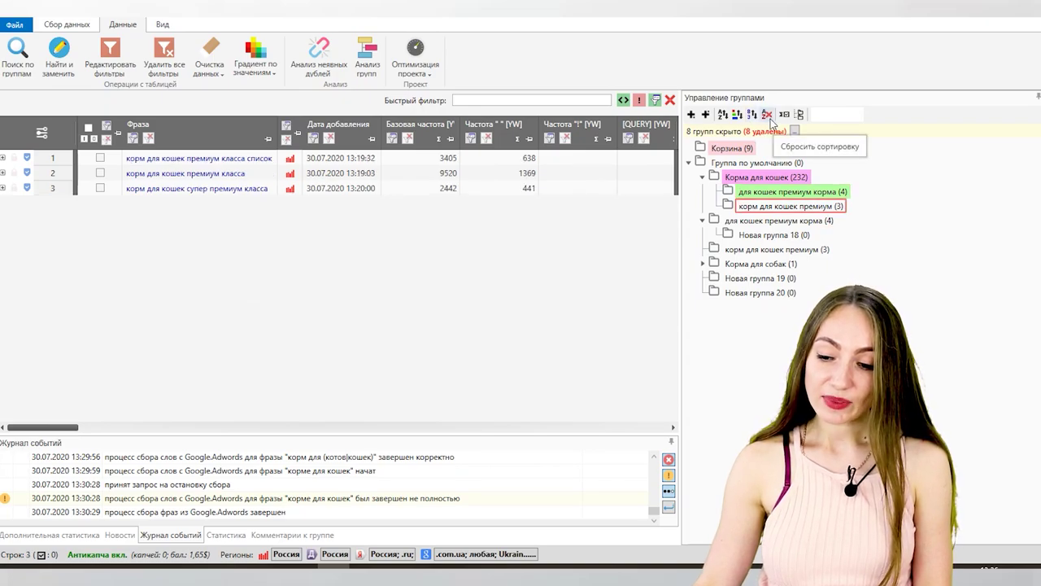
{"action": "left_click", "coordinate": [767, 115]}
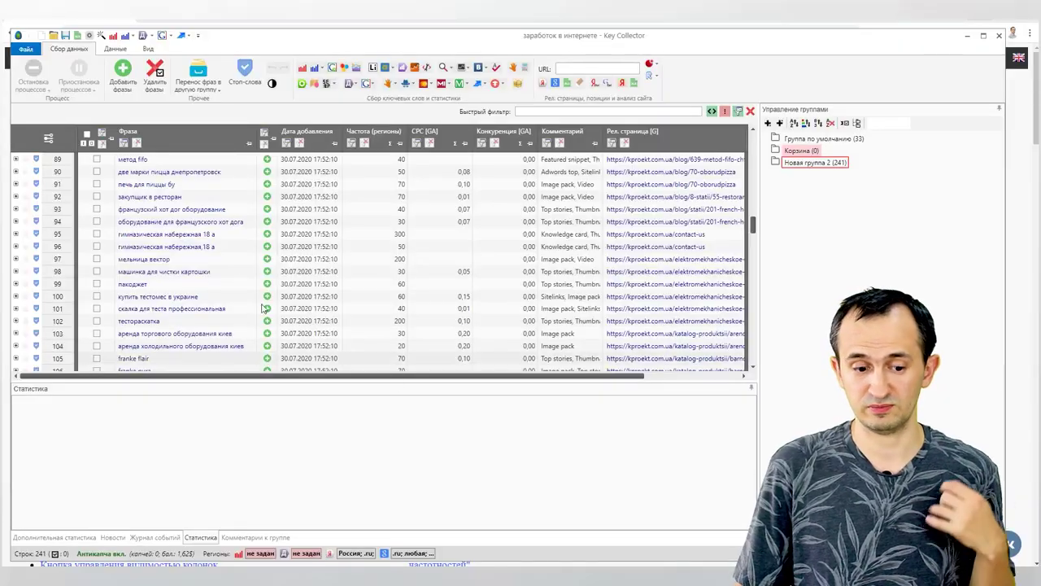
- Review the parsing settings for paid APIs, social networks and Mail.ru, and close the settings without saving
{"action": "left_click", "coordinate": [89, 35]}
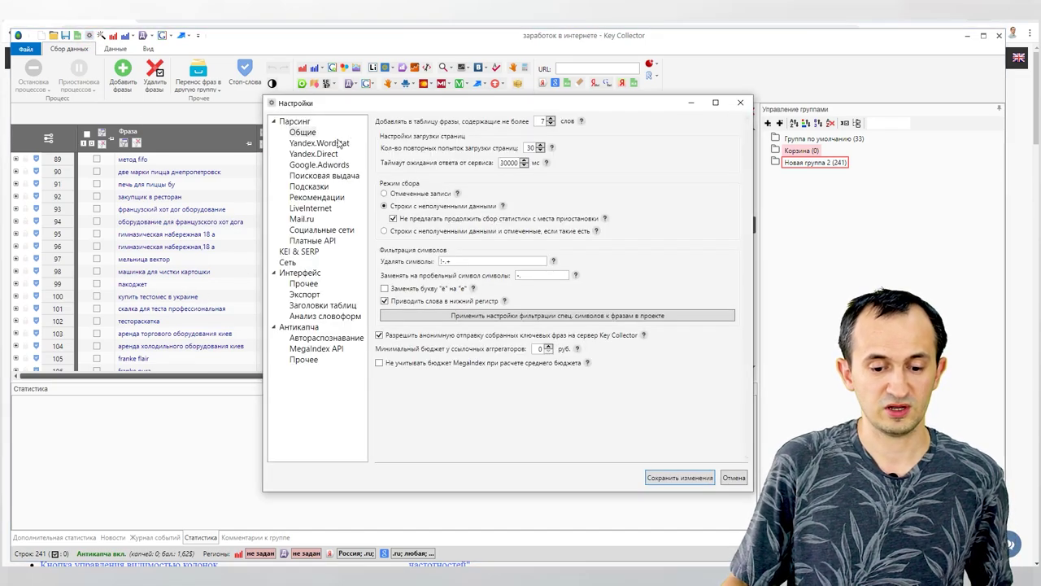
{"action": "left_click", "coordinate": [312, 241]}
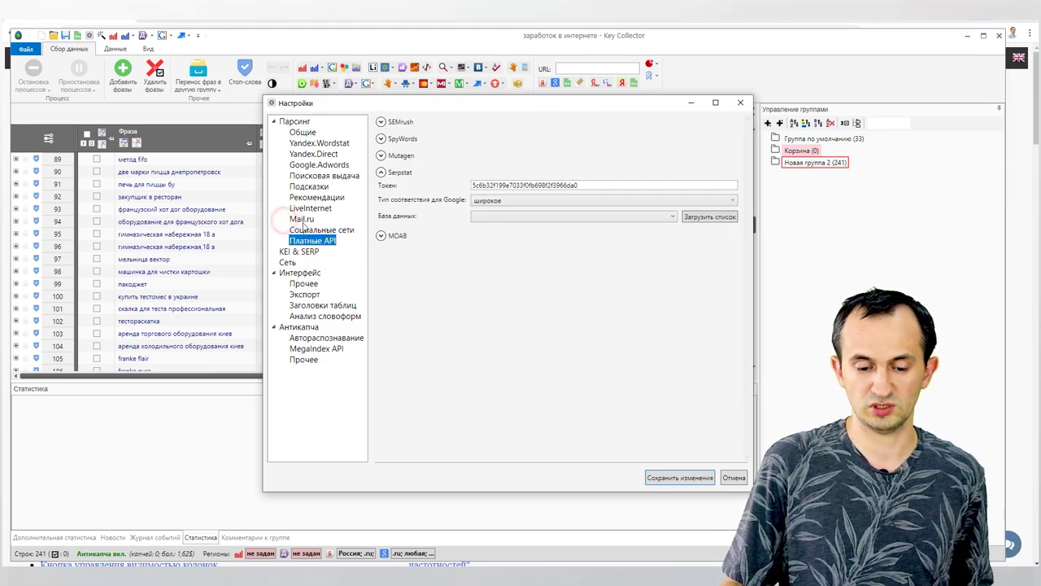
{"action": "left_click", "coordinate": [313, 230]}
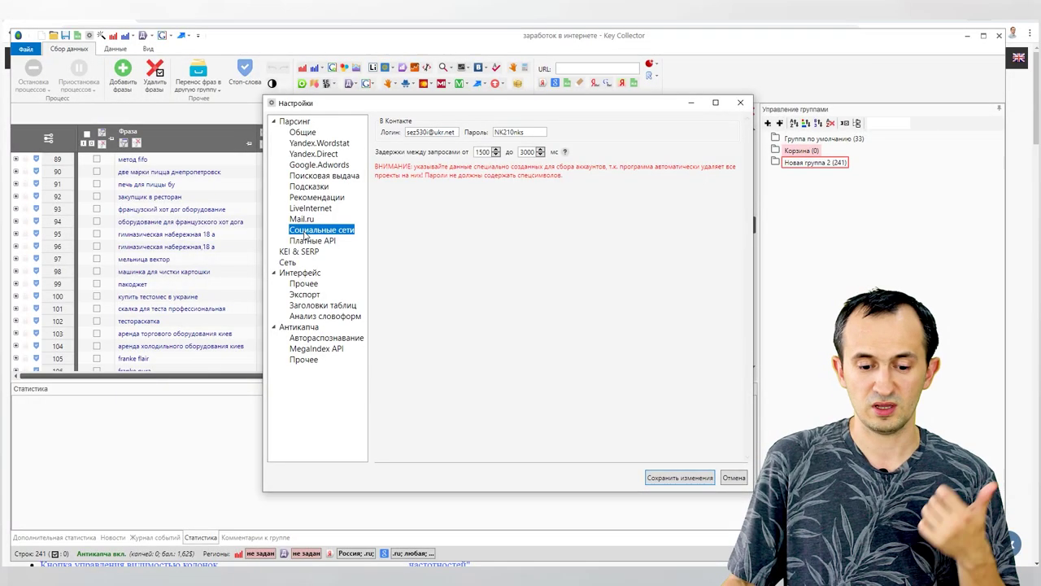
{"action": "left_click", "coordinate": [314, 221]}
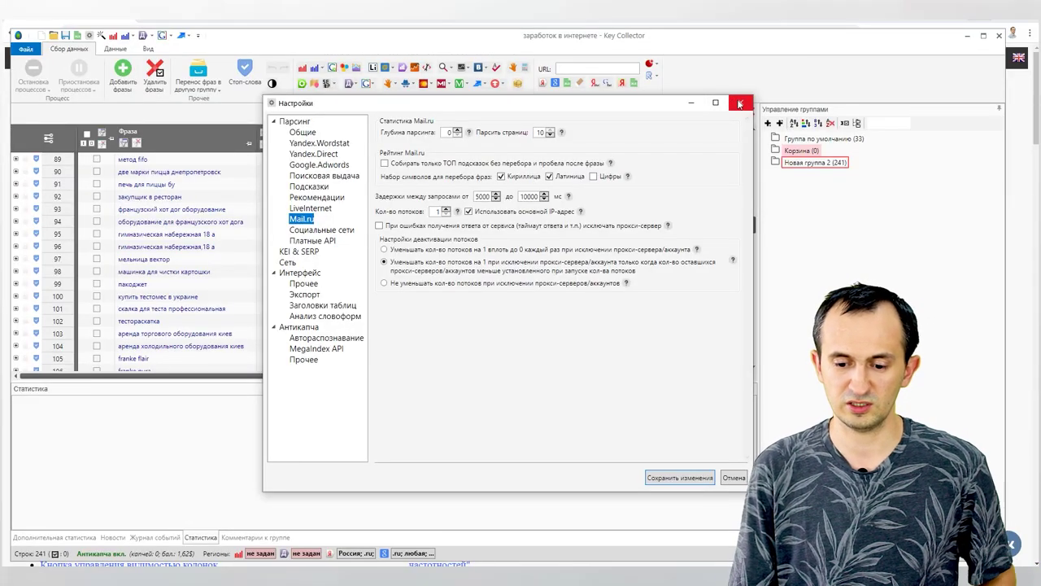
{"action": "left_click", "coordinate": [740, 104]}
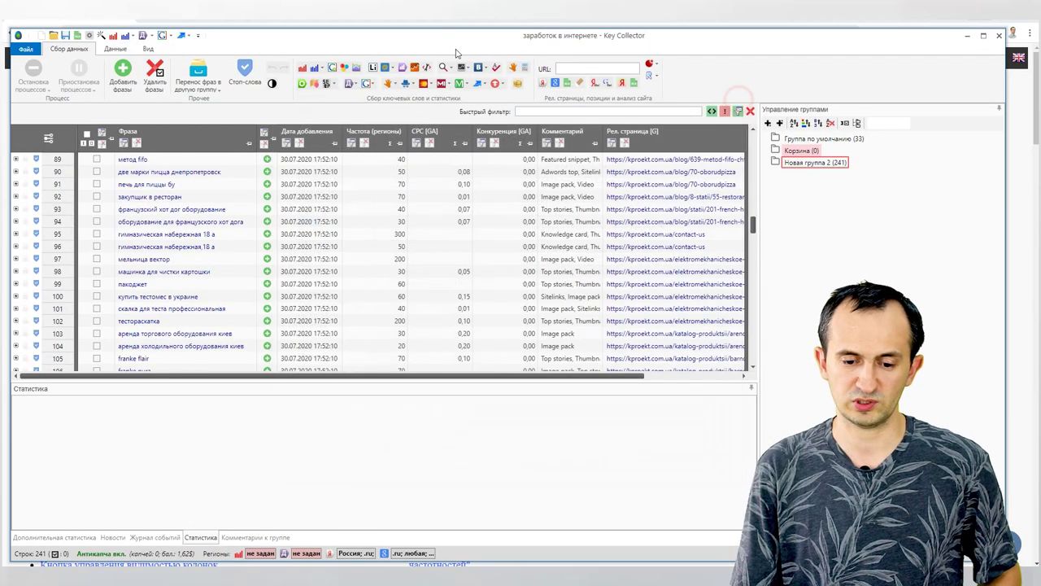
- Examine the collection options offered for the paid keyword services, including Serpstat, SEMrush, SpyWords, Mutagen and MOAB
{"action": "left_click", "coordinate": [478, 84]}
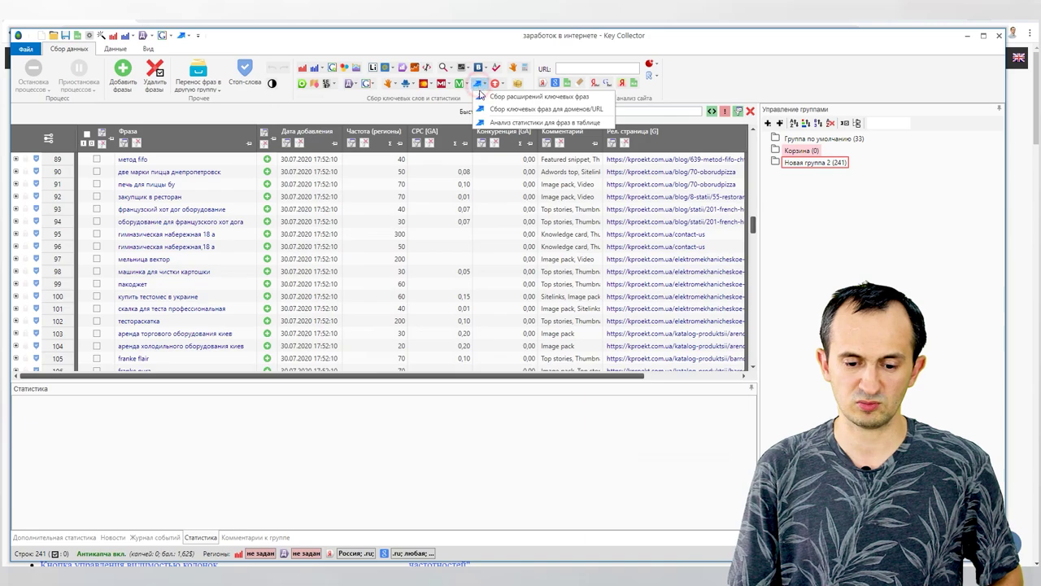
{"action": "left_click", "coordinate": [439, 85]}
{"action": "left_click", "coordinate": [432, 86]}
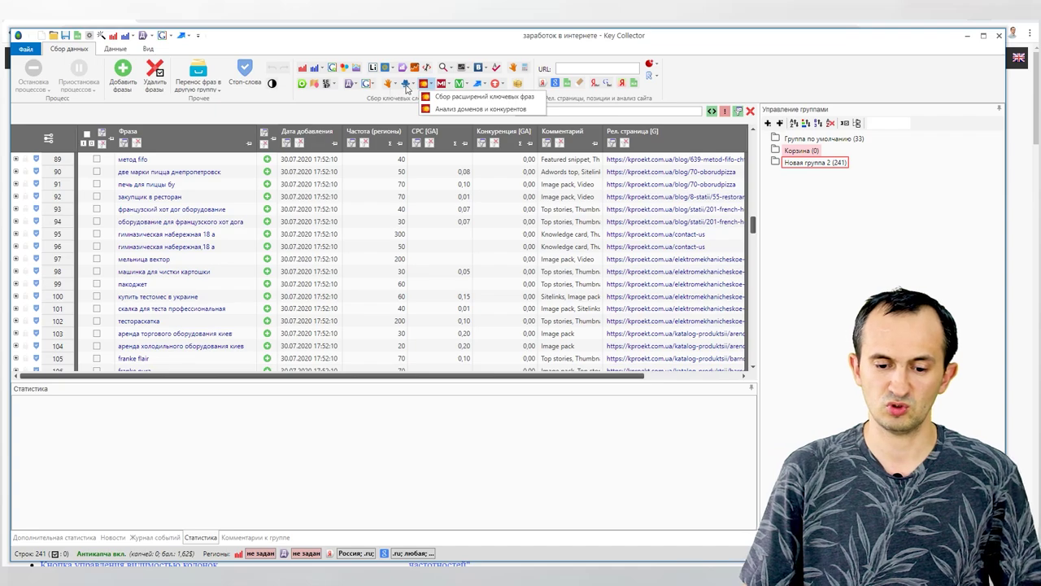
{"action": "left_click", "coordinate": [406, 85]}
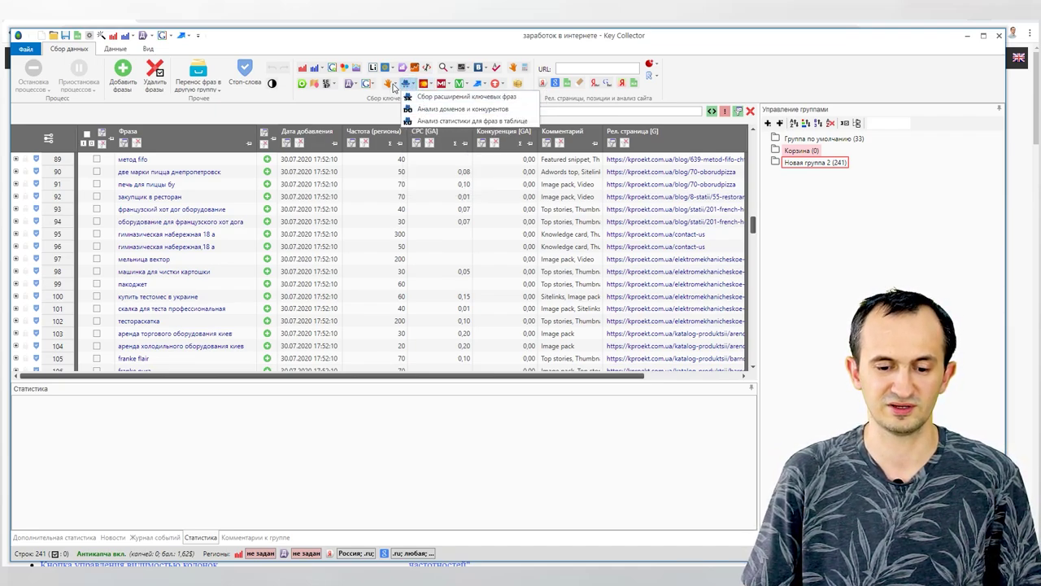
{"action": "left_click", "coordinate": [392, 85]}
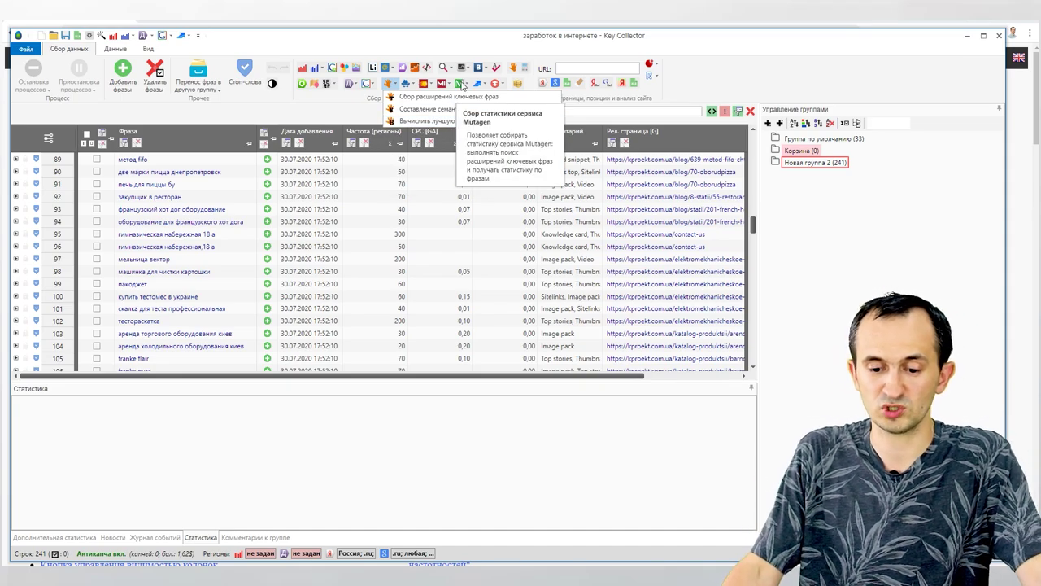
{"action": "left_click", "coordinate": [460, 84]}
{"action": "left_click", "coordinate": [501, 85]}
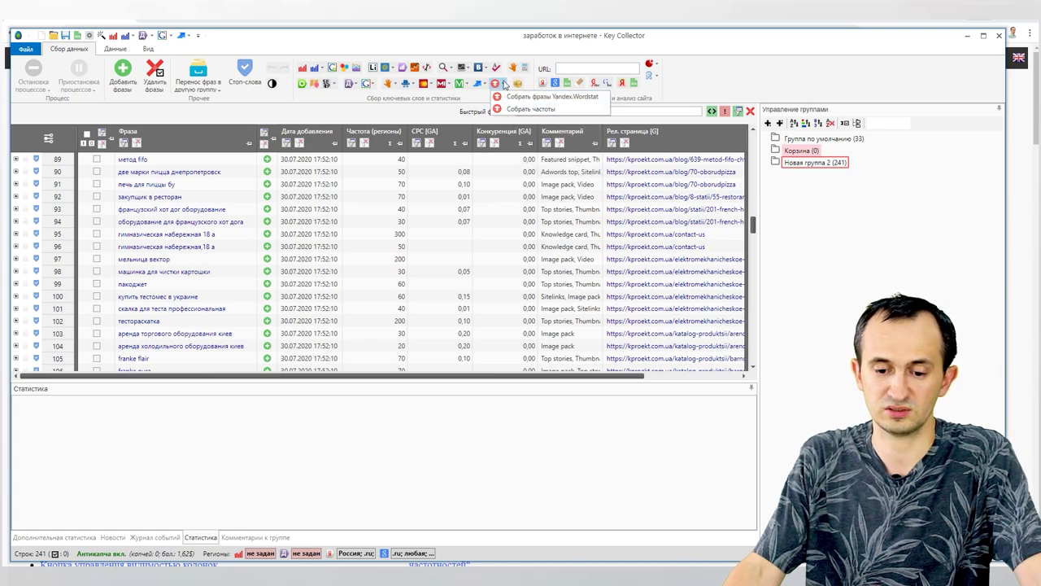
{"action": "left_click", "coordinate": [522, 84]}
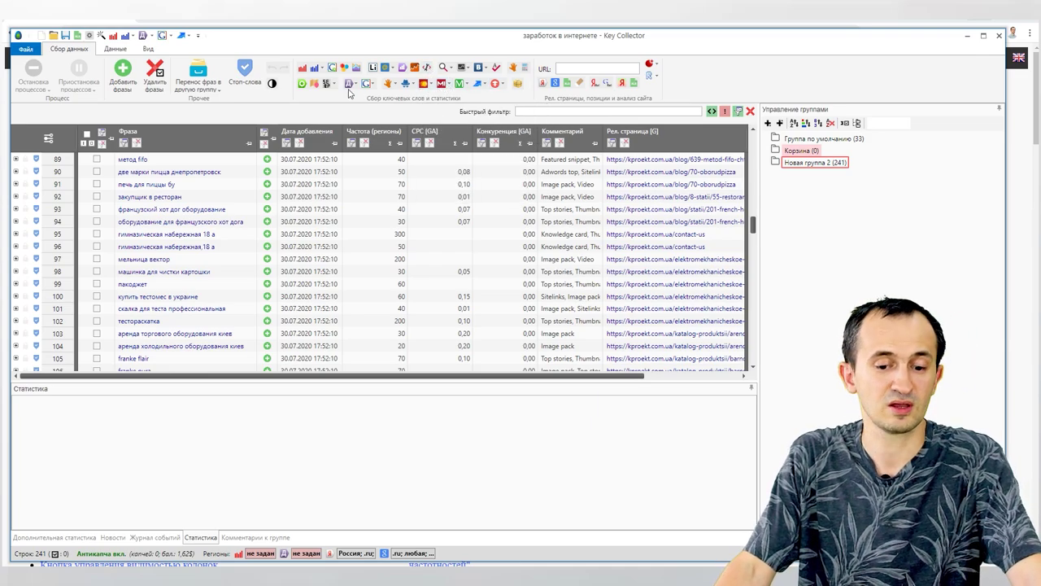
- Mark the consecutive phrases from "шестерня для мясорубки" through "вызов сантехника харьков" in Новая группа 2
{"action": "left_click", "coordinate": [196, 159]}
{"action": "scroll", "coordinate": [226, 295], "scroll_direction": "down", "scroll_amount": 18}
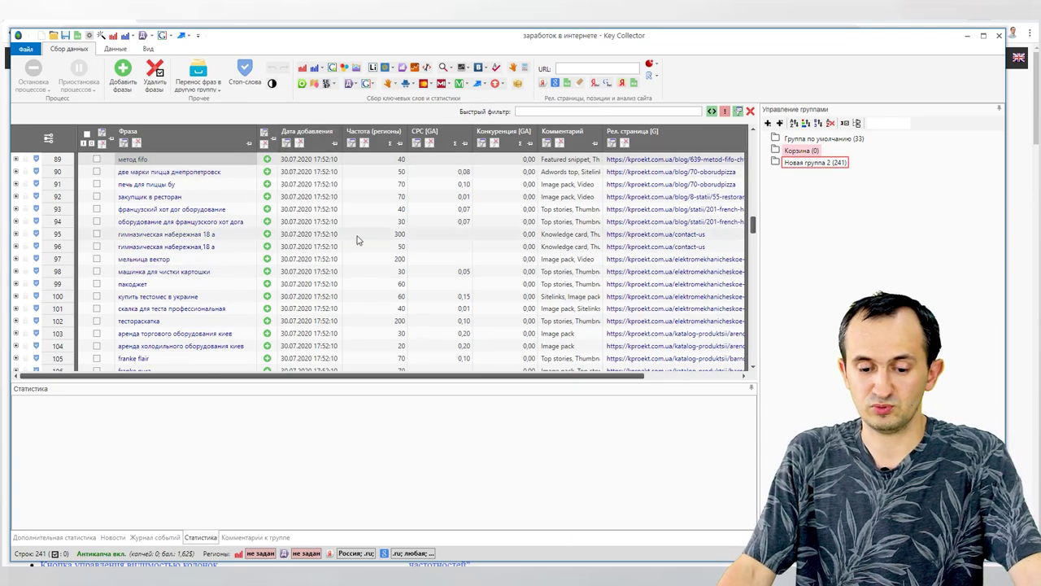
{"action": "scroll", "coordinate": [204, 244], "scroll_direction": "down", "scroll_amount": 20}
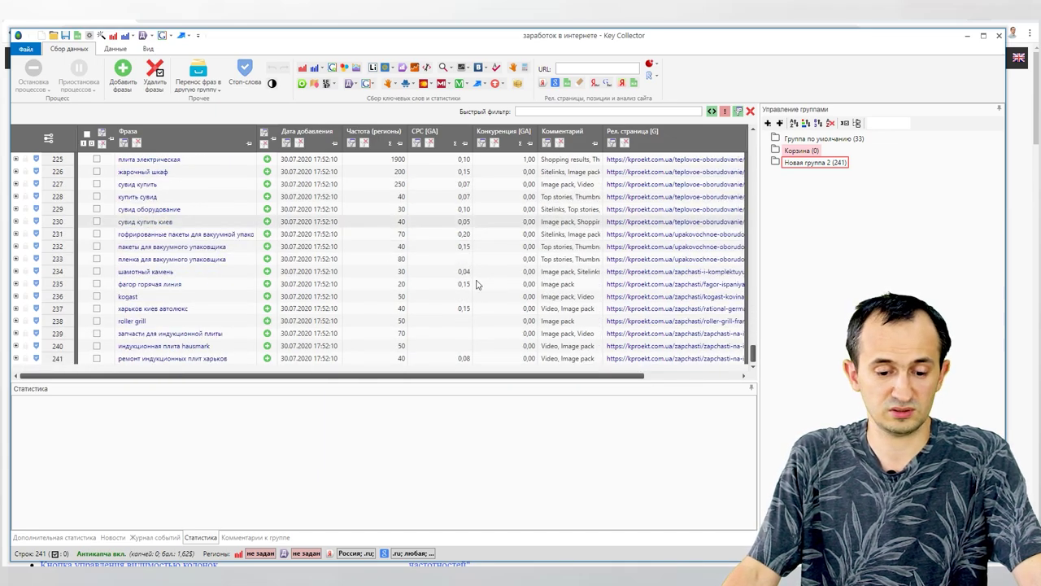
{"action": "scroll", "coordinate": [255, 298], "scroll_direction": "up", "scroll_amount": 20}
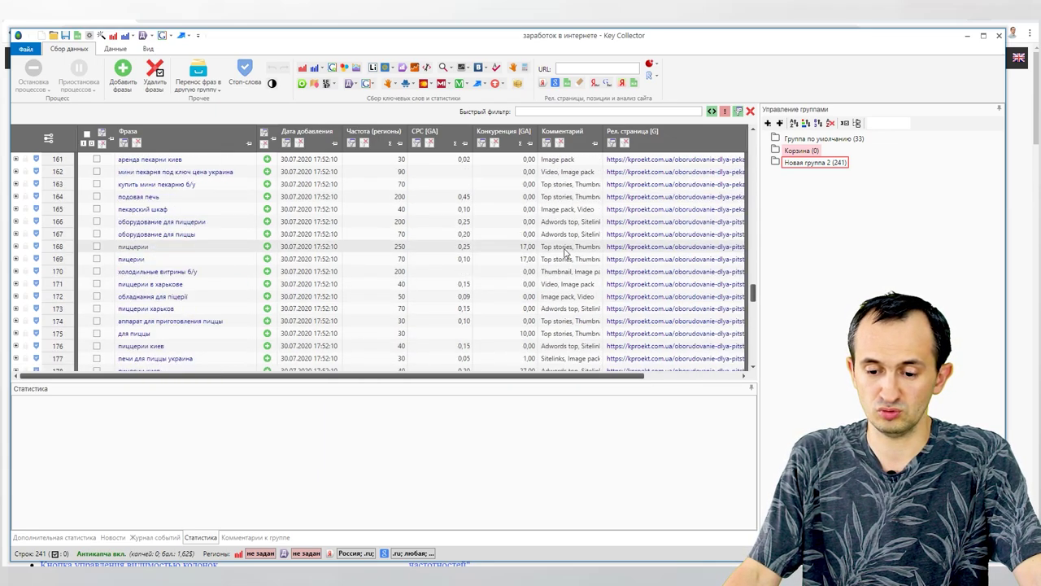
{"action": "scroll", "coordinate": [568, 244], "scroll_direction": "up", "scroll_amount": 3}
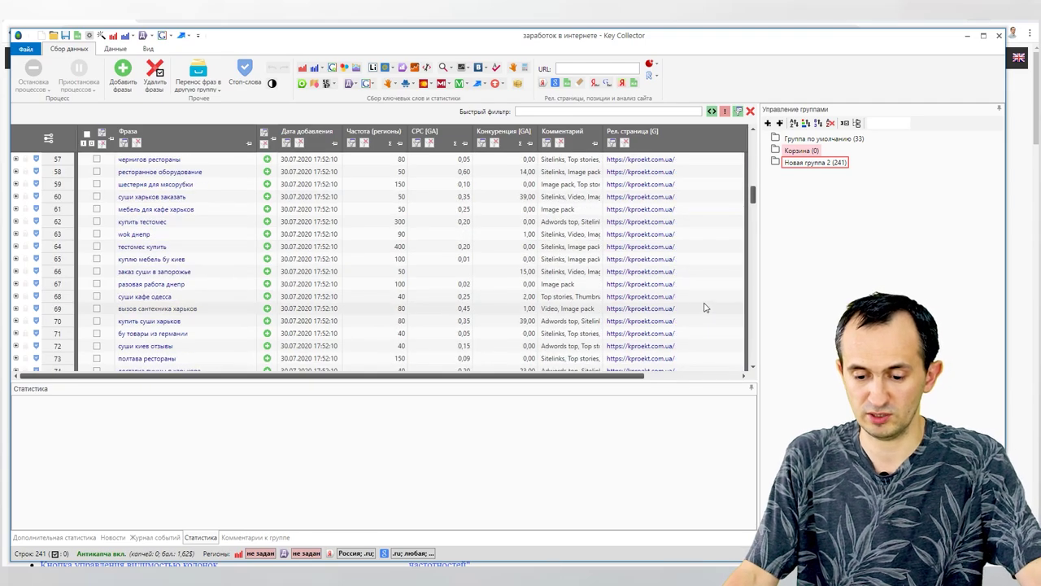
{"action": "scroll", "coordinate": [698, 298], "scroll_direction": "right", "scroll_amount": 2}
{"action": "left_click", "coordinate": [644, 183]}
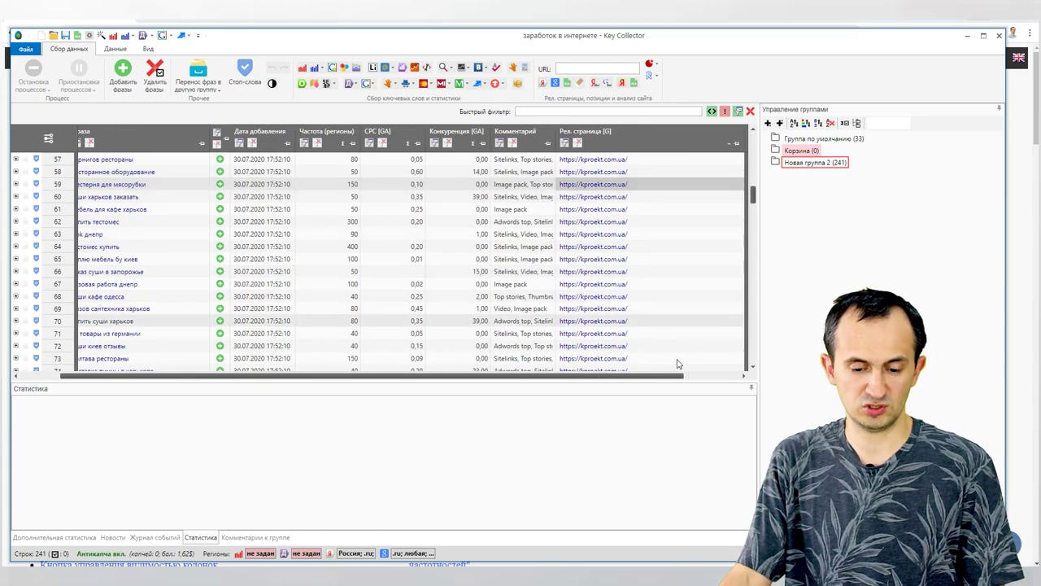
{"action": "left_click", "coordinate": [672, 309], "text": "shift"}
{"action": "right_click", "coordinate": [368, 211]}
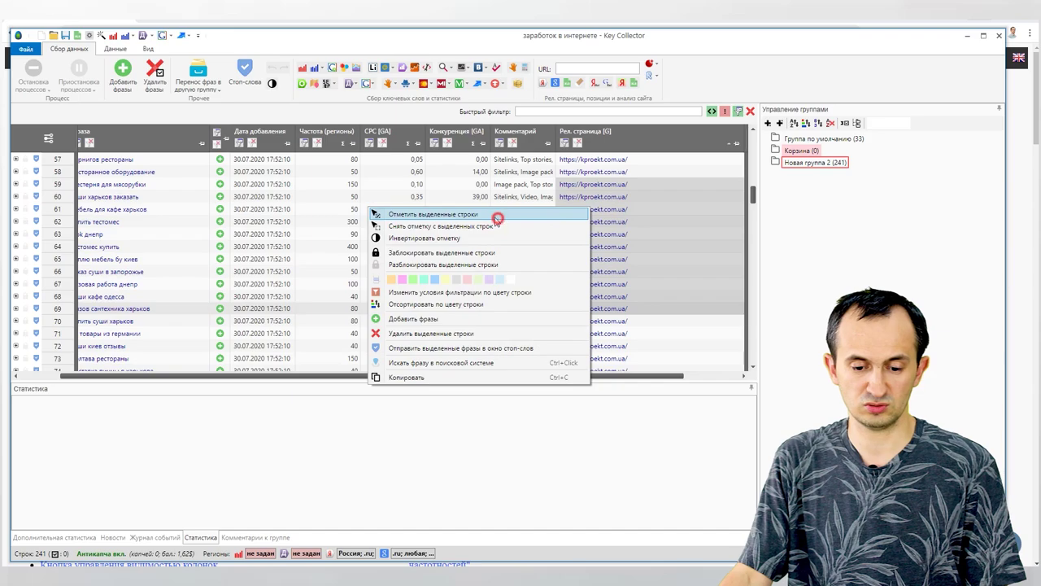
{"action": "left_click", "coordinate": [492, 213]}
- Transfer the marked phrases to a new group named 111 and open that group
{"action": "left_click", "coordinate": [195, 81]}
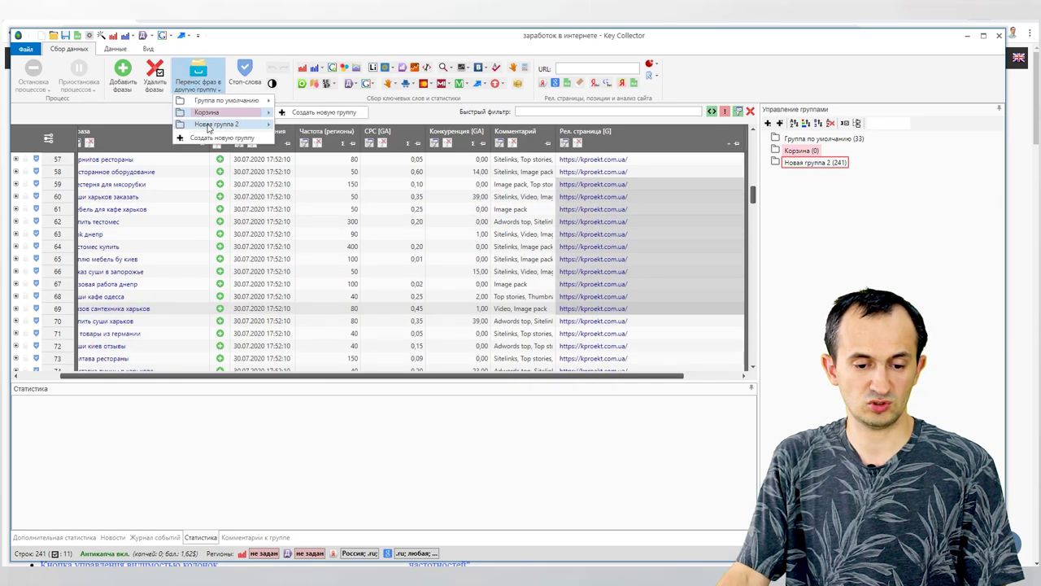
{"action": "mouse_move", "coordinate": [208, 127]}
{"action": "left_click", "coordinate": [224, 135]}
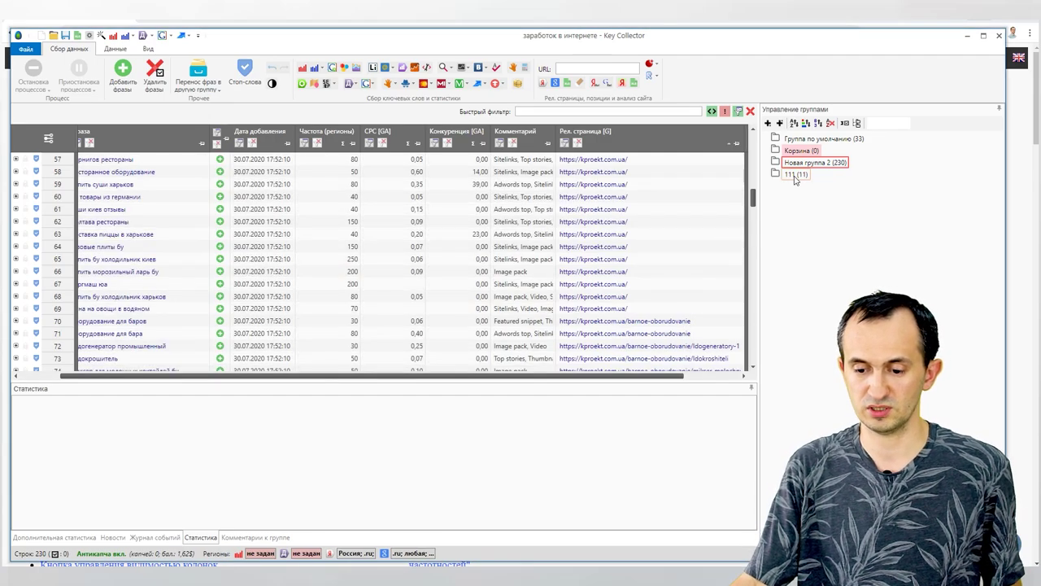
{"action": "left_click", "coordinate": [796, 174]}
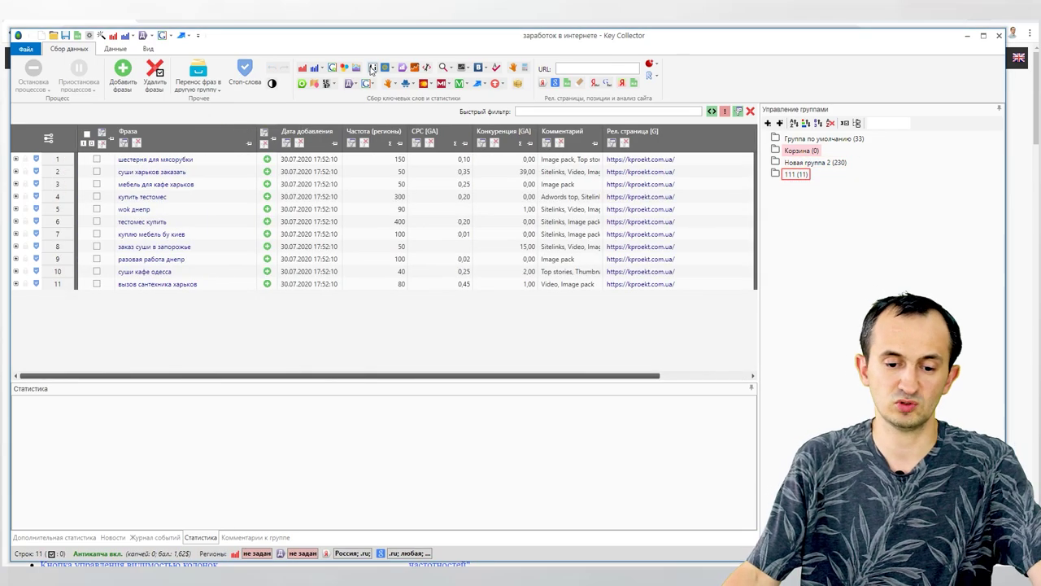
{"action": "left_click", "coordinate": [330, 83]}
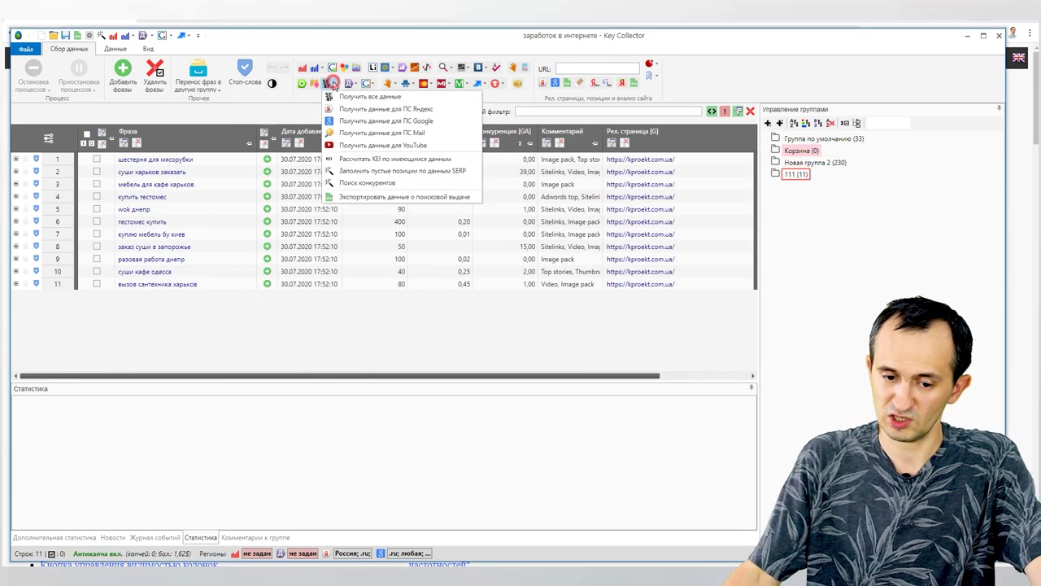
{"action": "left_click", "coordinate": [678, 162]}
{"action": "right_click", "coordinate": [681, 162]}
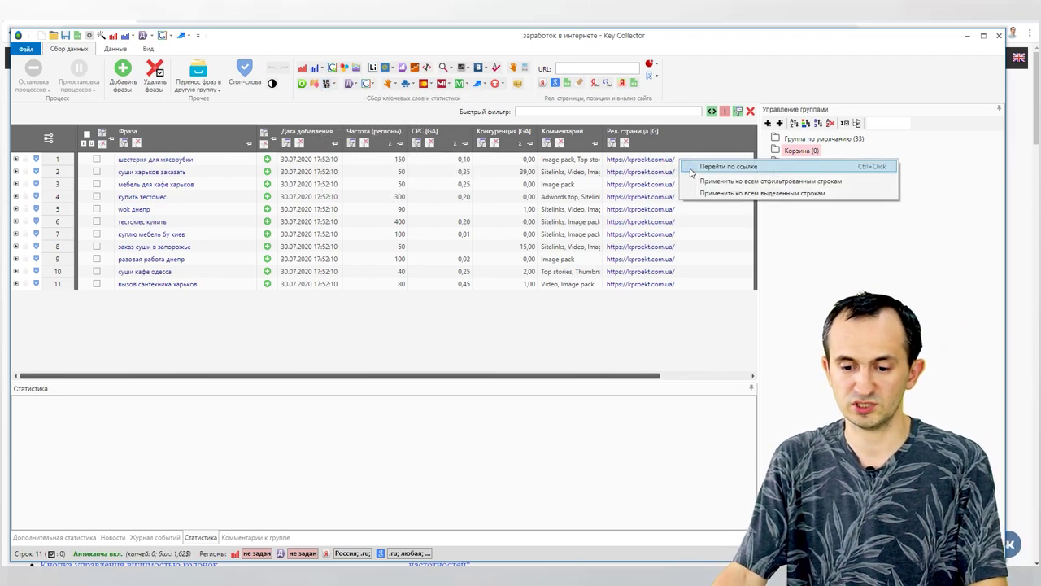
{"action": "left_click", "coordinate": [690, 169]}
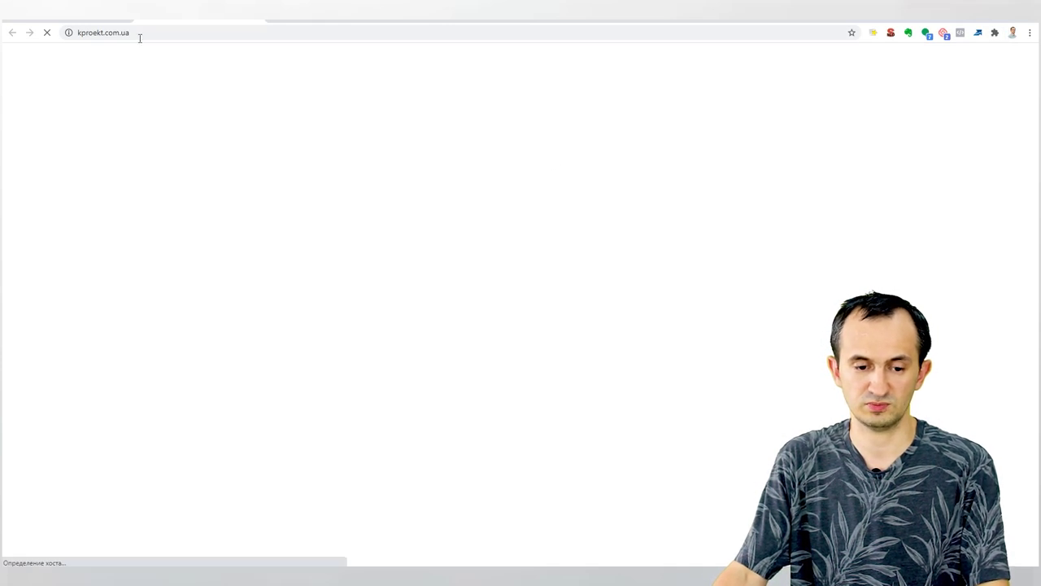
{"action": "left_click", "coordinate": [140, 38]}
{"action": "key", "text": "ctrl+w"}
{"action": "key", "text": "alt+Tab"}
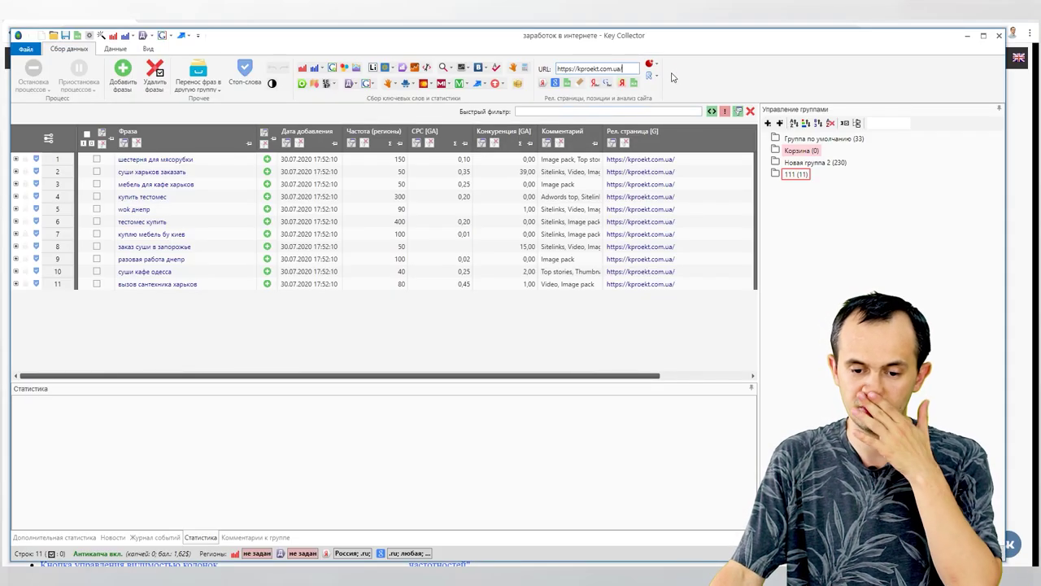
{"action": "left_click", "coordinate": [555, 83]}
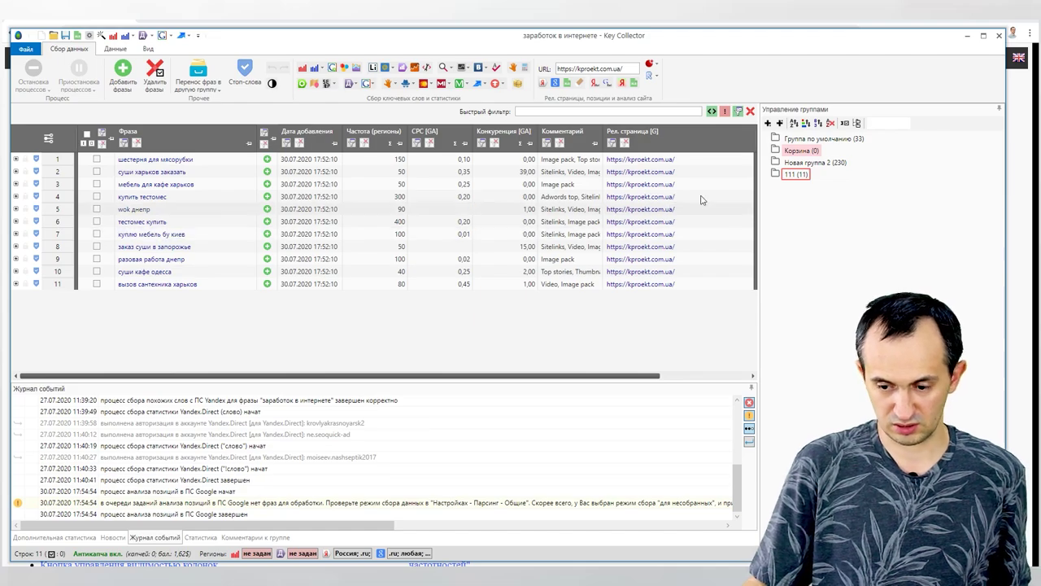
- Clear the data in the "Рел. страница [G]" column and retry the Google position analysis for group 111
{"action": "right_click", "coordinate": [670, 168]}
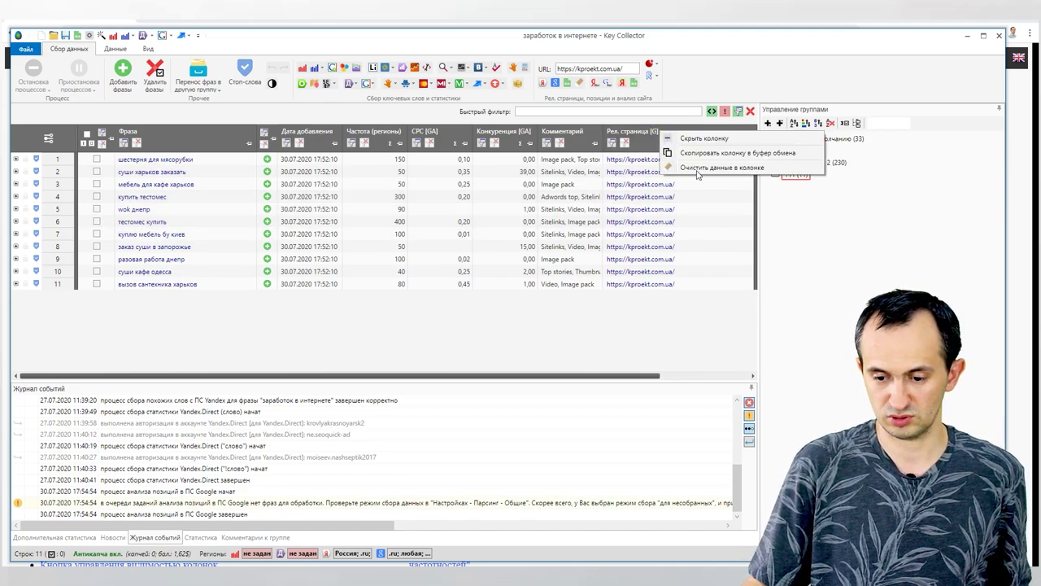
{"action": "left_click", "coordinate": [697, 168]}
{"action": "left_click", "coordinate": [556, 328]}
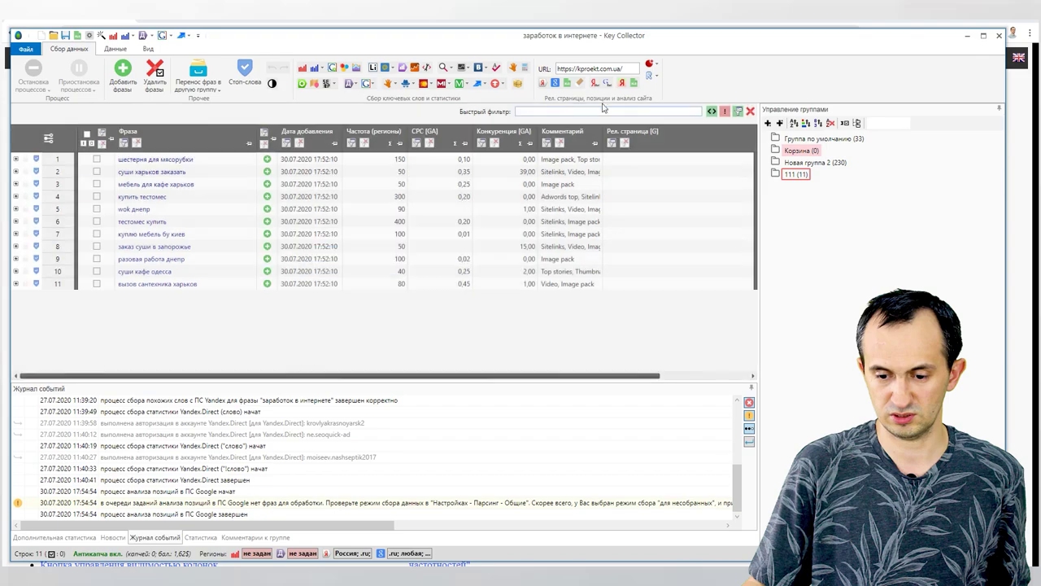
{"action": "left_click", "coordinate": [555, 85]}
{"action": "left_click", "coordinate": [598, 109]}
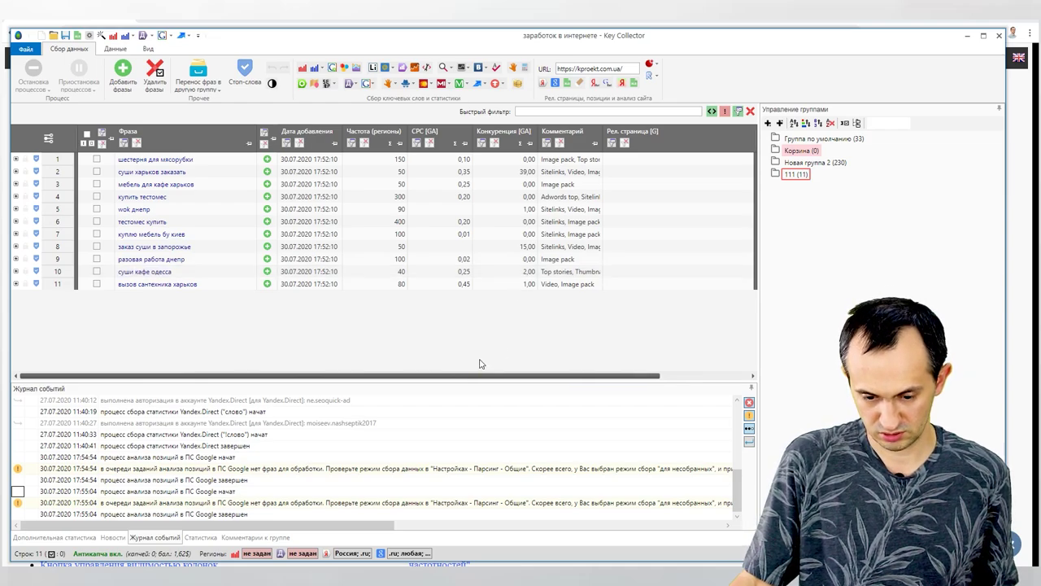
- Clear the data in the "Позиция [G]" column and start position analysis in Yandex and Google
{"action": "left_click_drag", "start_coordinate": [497, 376], "coordinate": [683, 370]}
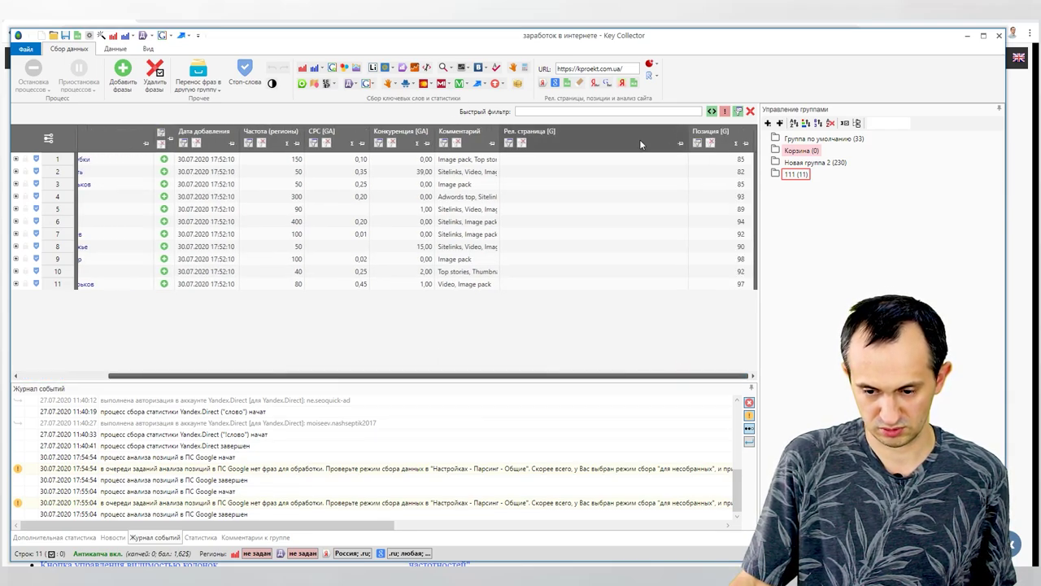
{"action": "right_click", "coordinate": [730, 136]}
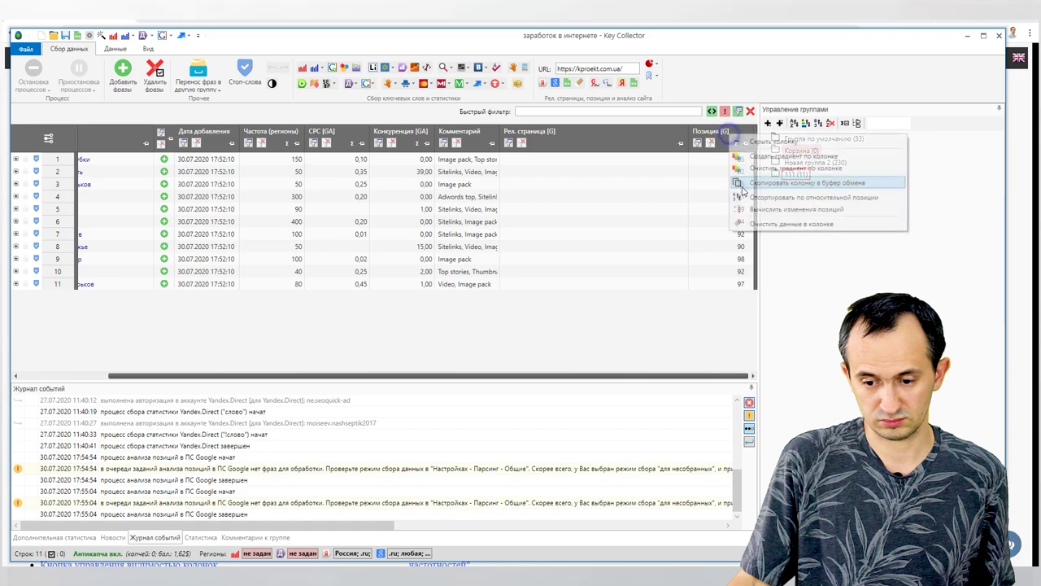
{"action": "left_click", "coordinate": [814, 221]}
{"action": "left_click", "coordinate": [551, 329]}
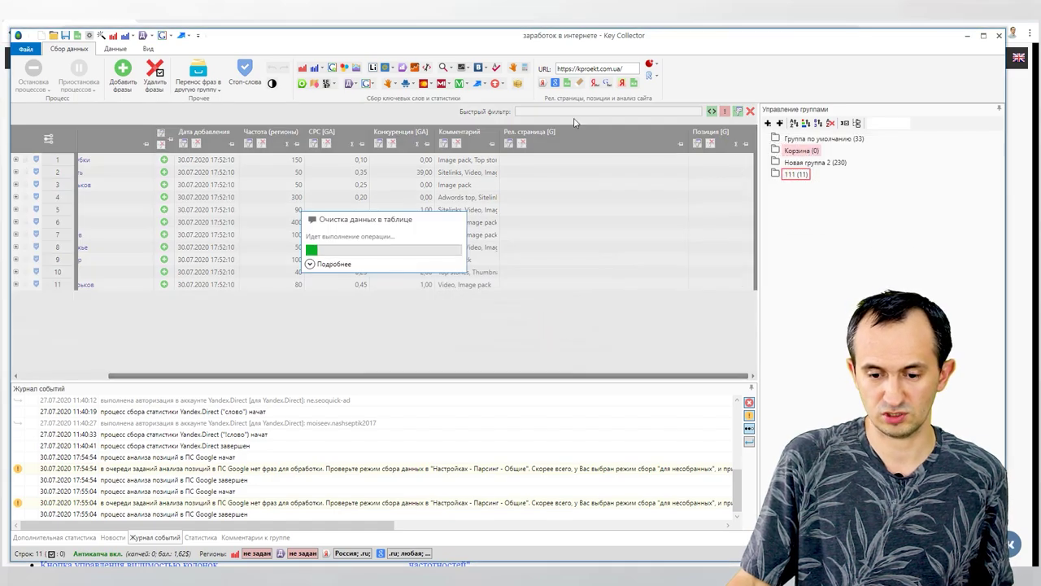
{"action": "left_click", "coordinate": [553, 83]}
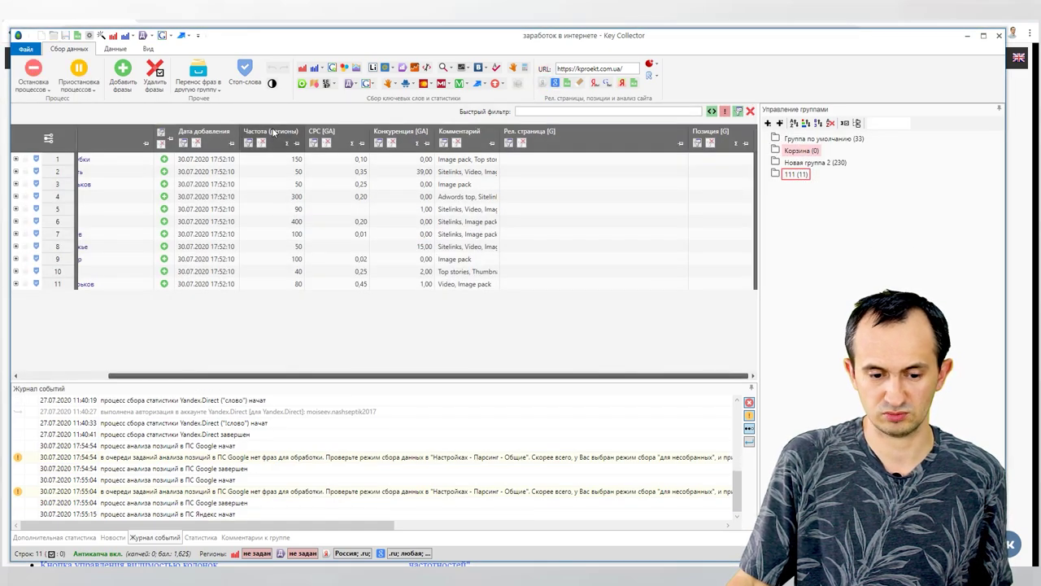
{"action": "left_click", "coordinate": [554, 83]}
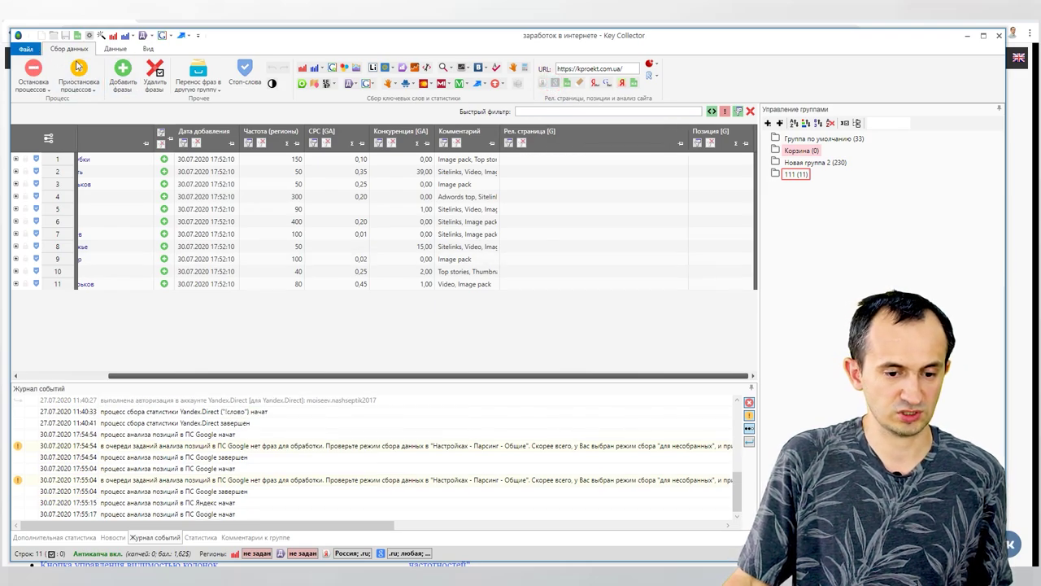
- Stop the running Yandex position collection while leaving the Google one active
{"action": "left_click", "coordinate": [28, 48]}
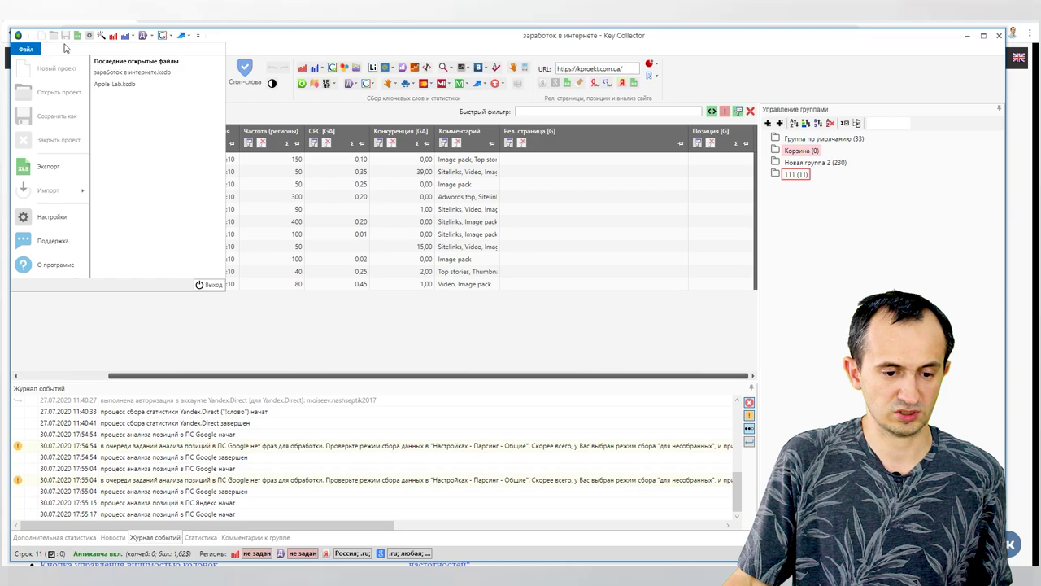
{"action": "left_click", "coordinate": [325, 187]}
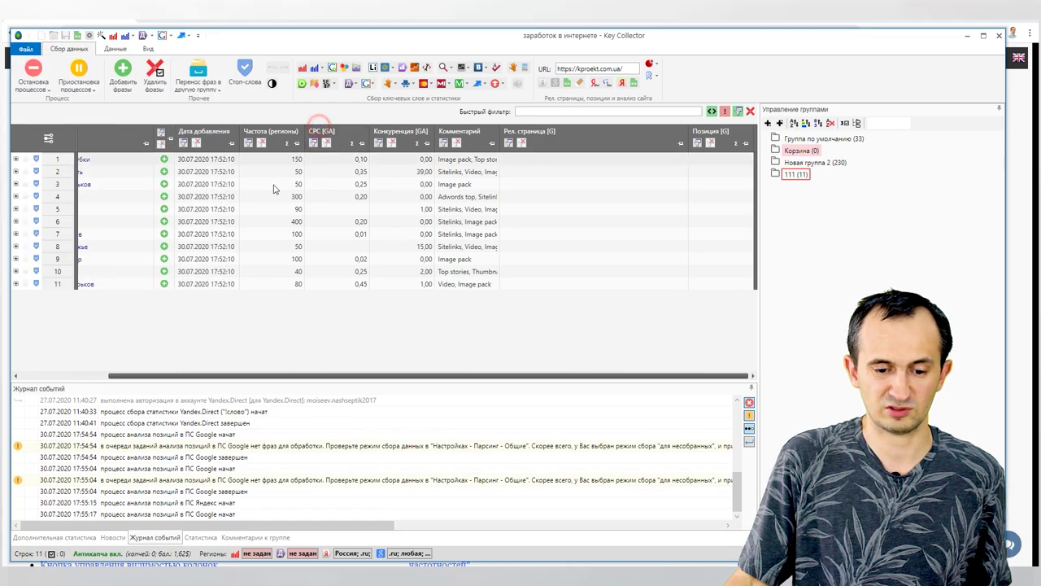
{"action": "left_click", "coordinate": [34, 77]}
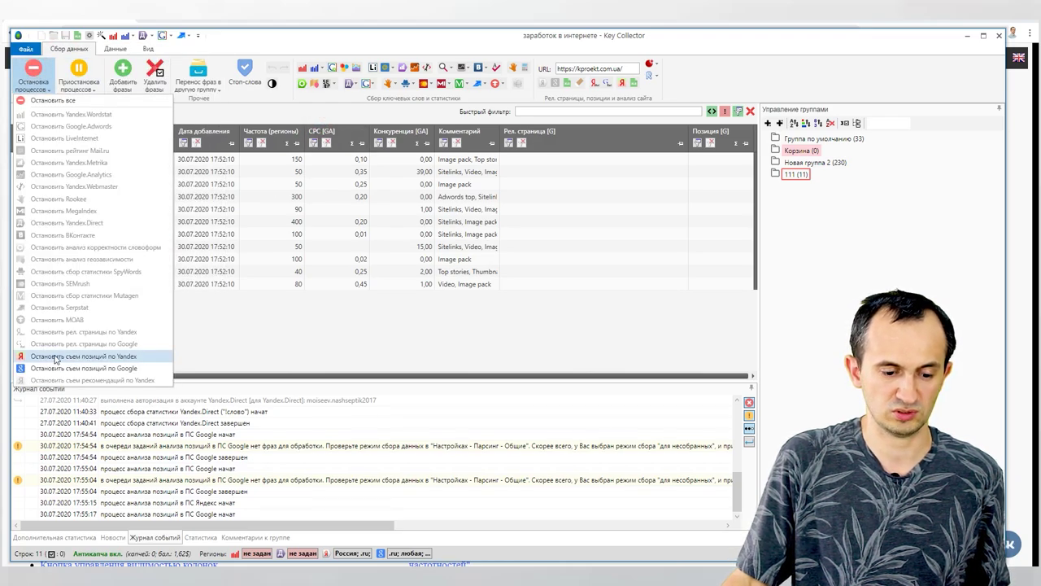
{"action": "left_click", "coordinate": [56, 356]}
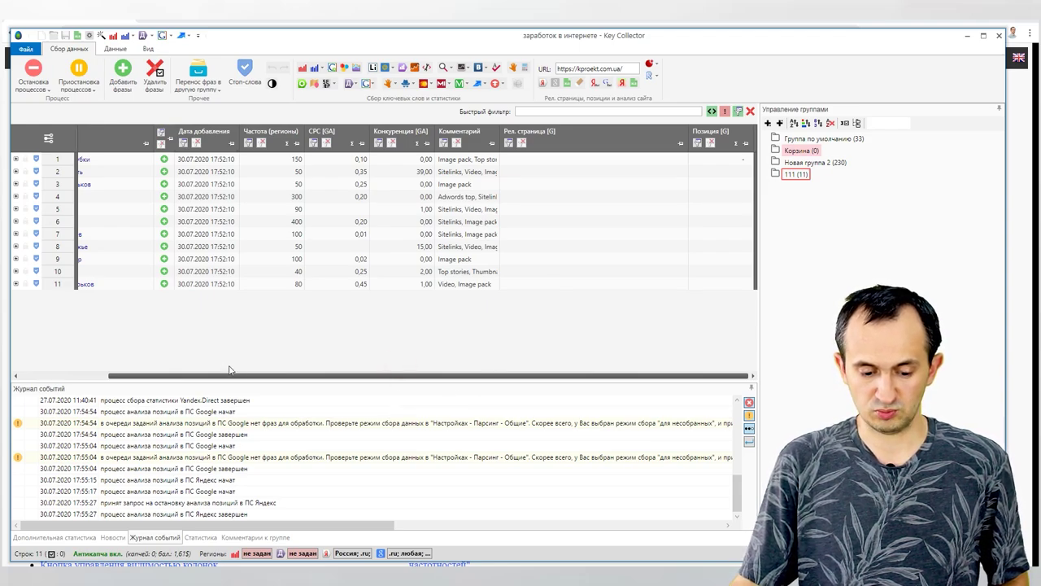
- Check the table for collected positions and view the progress statistics of the Google position analysis
{"action": "left_click_drag", "start_coordinate": [284, 371], "coordinate": [496, 346]}
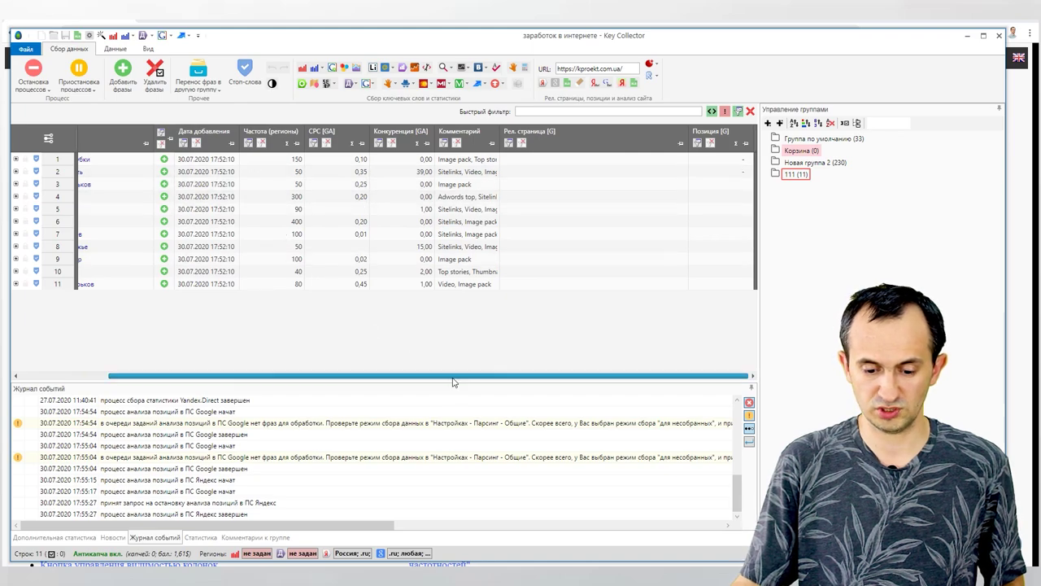
{"action": "left_click_drag", "start_coordinate": [451, 376], "coordinate": [109, 382]}
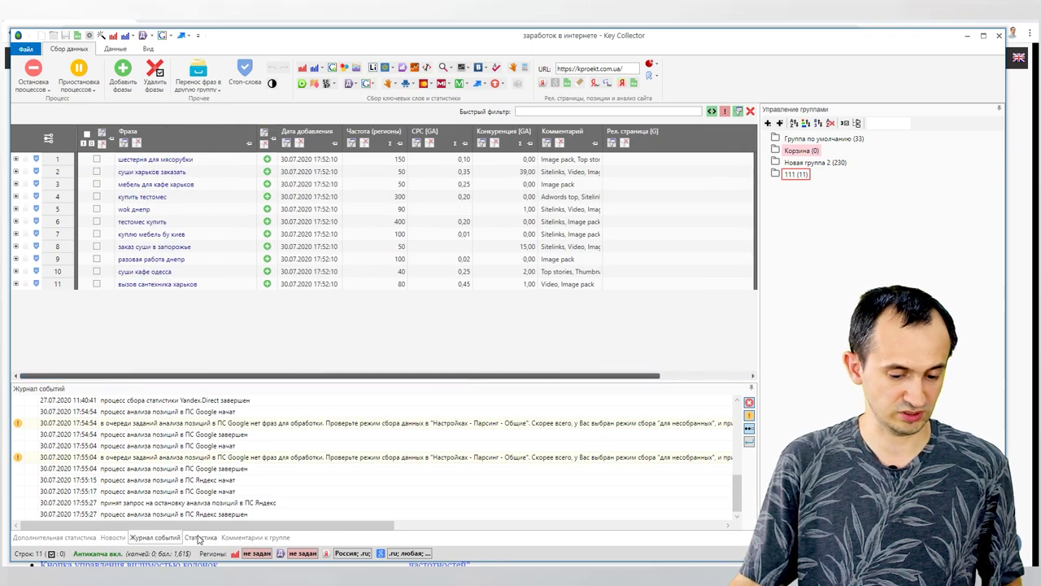
{"action": "left_click", "coordinate": [199, 538]}
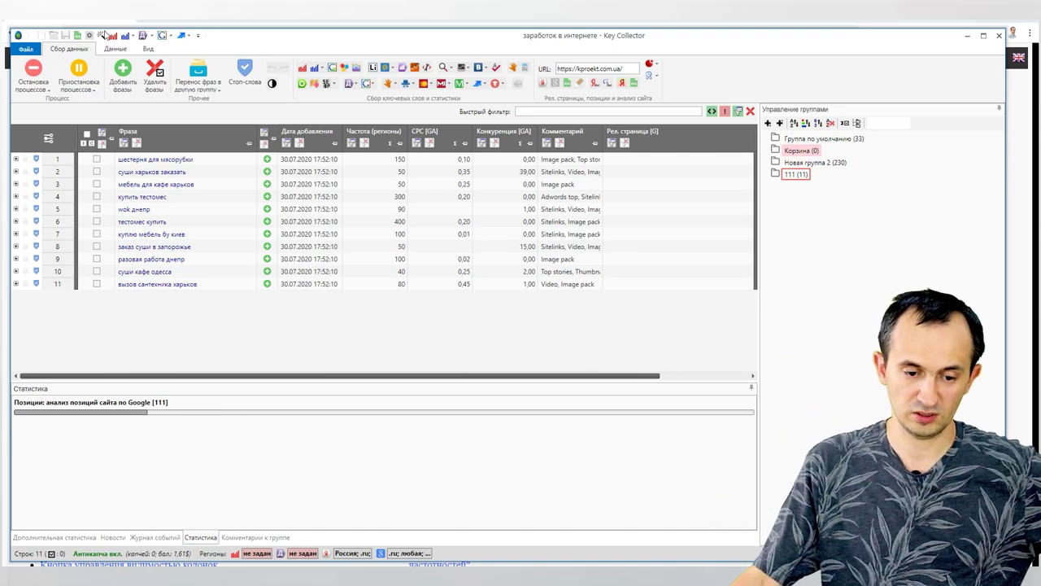
- Refresh the column layout to show the filled Google position columns and sort the phrases by "Позиция [G]"
{"action": "left_click", "coordinate": [101, 36]}
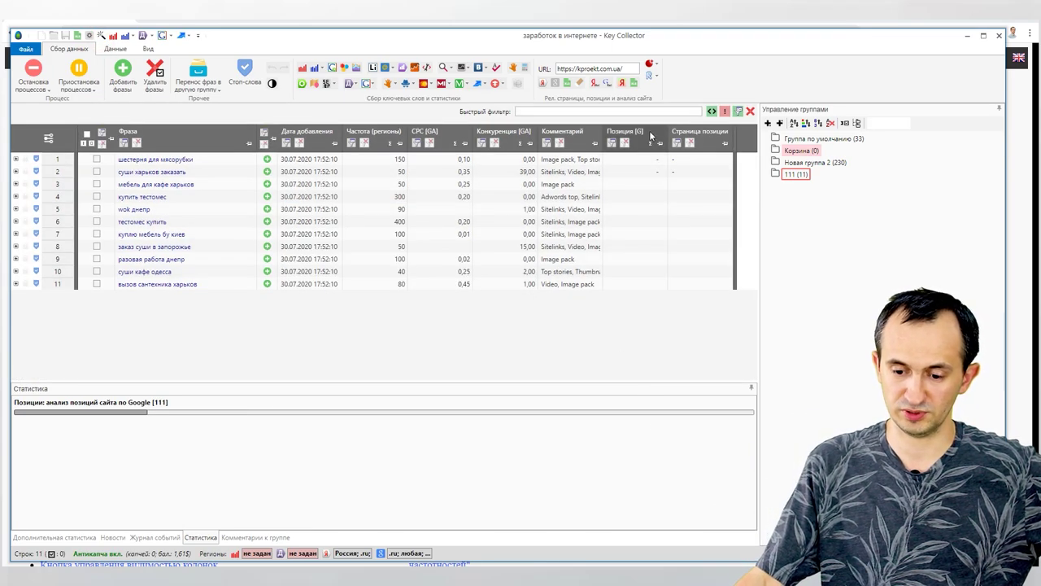
{"action": "left_click", "coordinate": [709, 139]}
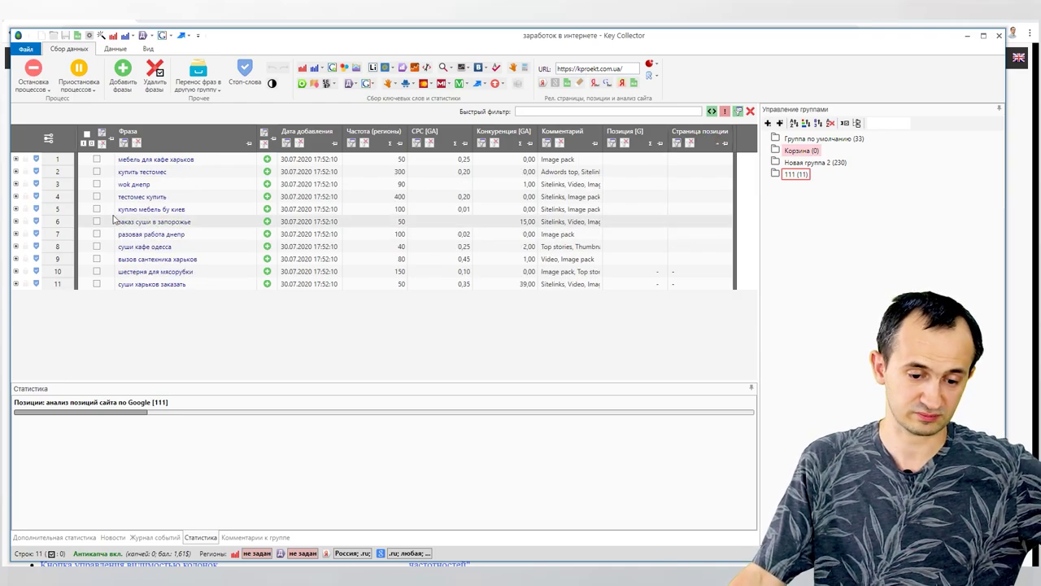
{"action": "left_click", "coordinate": [657, 130]}
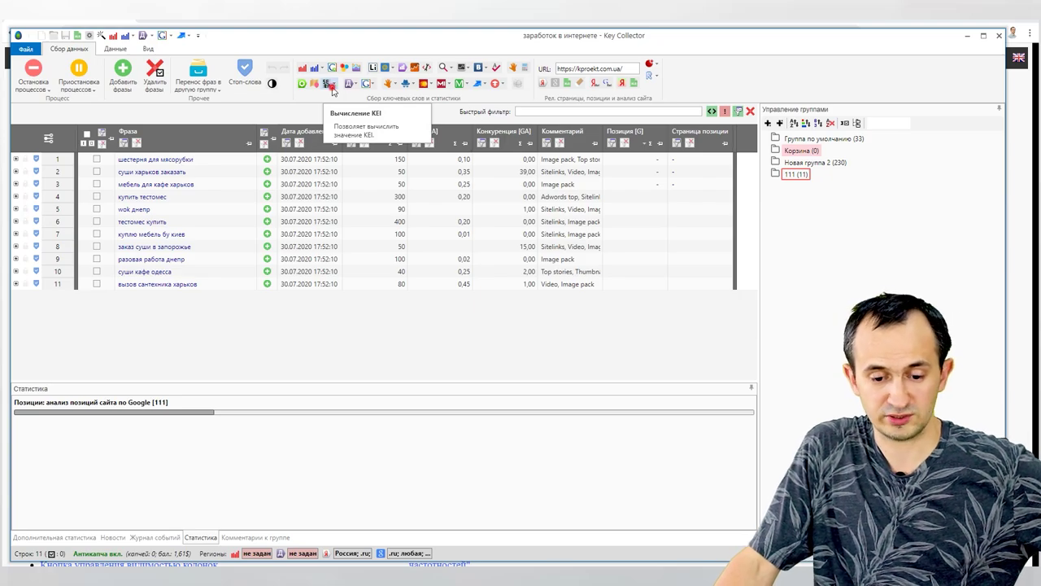
- Start collecting the KEI data for Google for group 111 and refresh the column layout to show the new KEI columns
{"action": "left_click", "coordinate": [331, 89]}
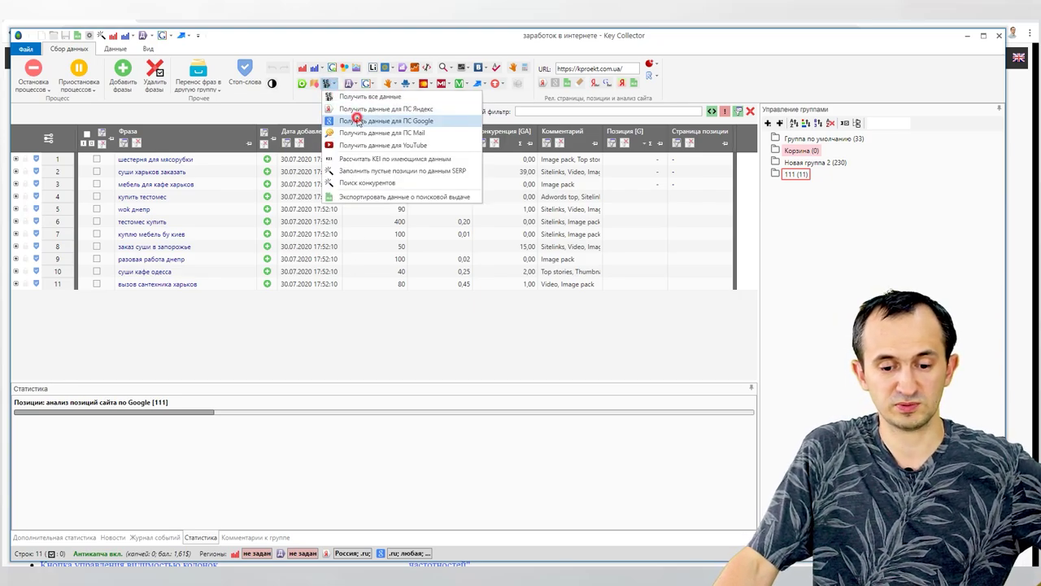
{"action": "left_click", "coordinate": [357, 120]}
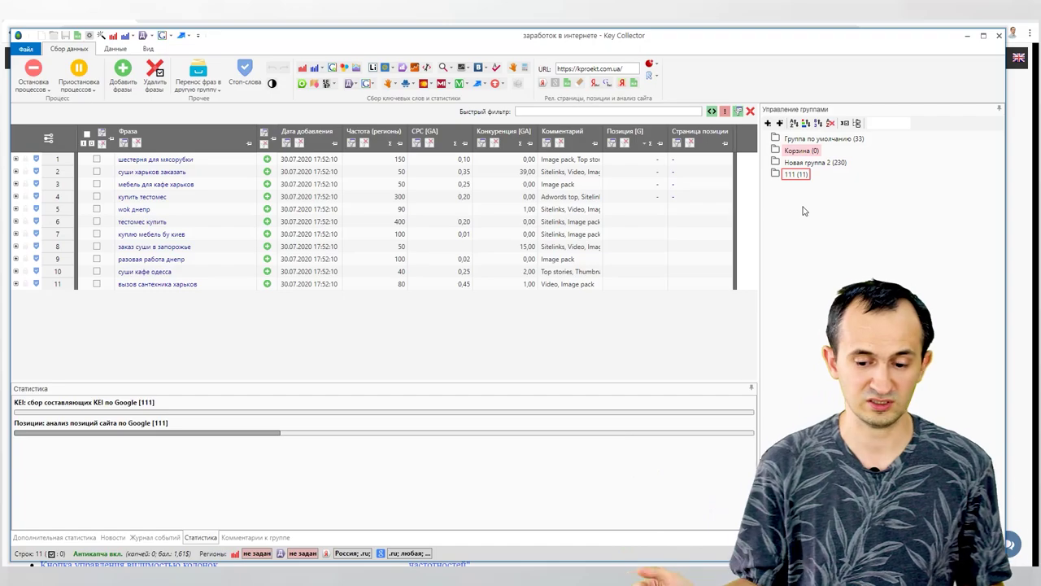
{"action": "left_click", "coordinate": [100, 35]}
{"action": "left_click", "coordinate": [451, 379]}
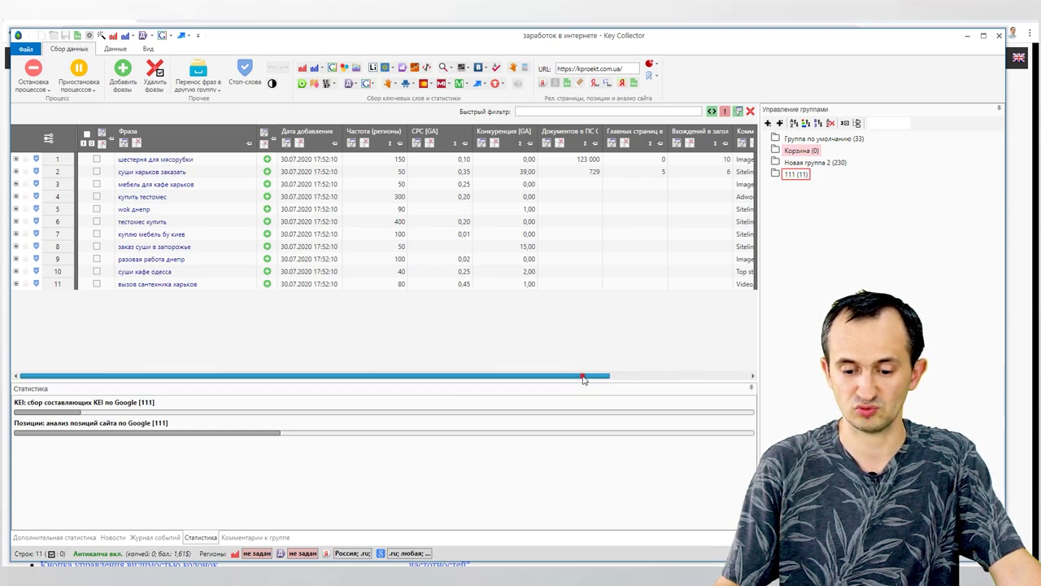
{"action": "left_click_drag", "start_coordinate": [583, 378], "coordinate": [720, 379]}
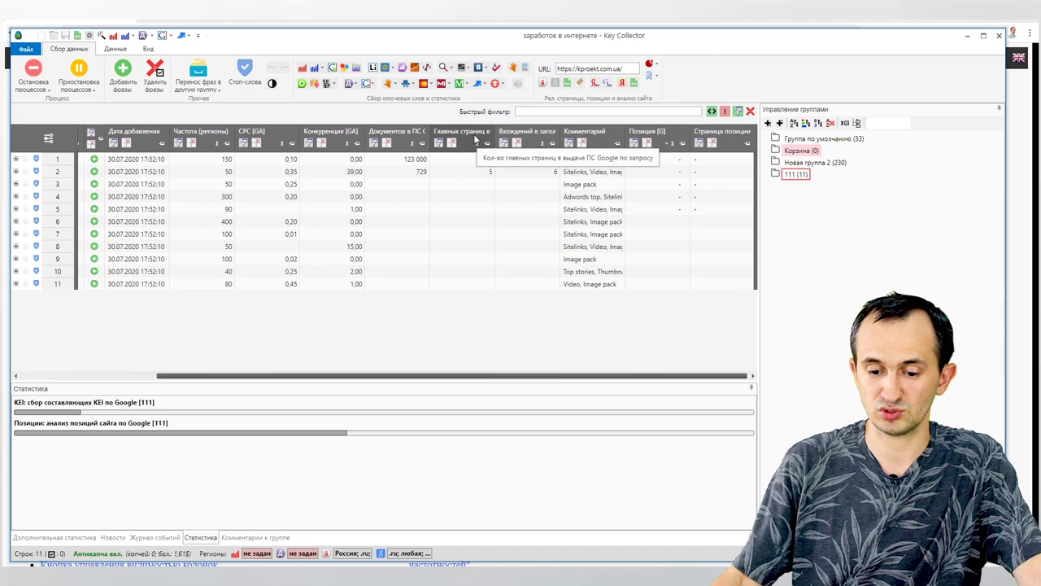
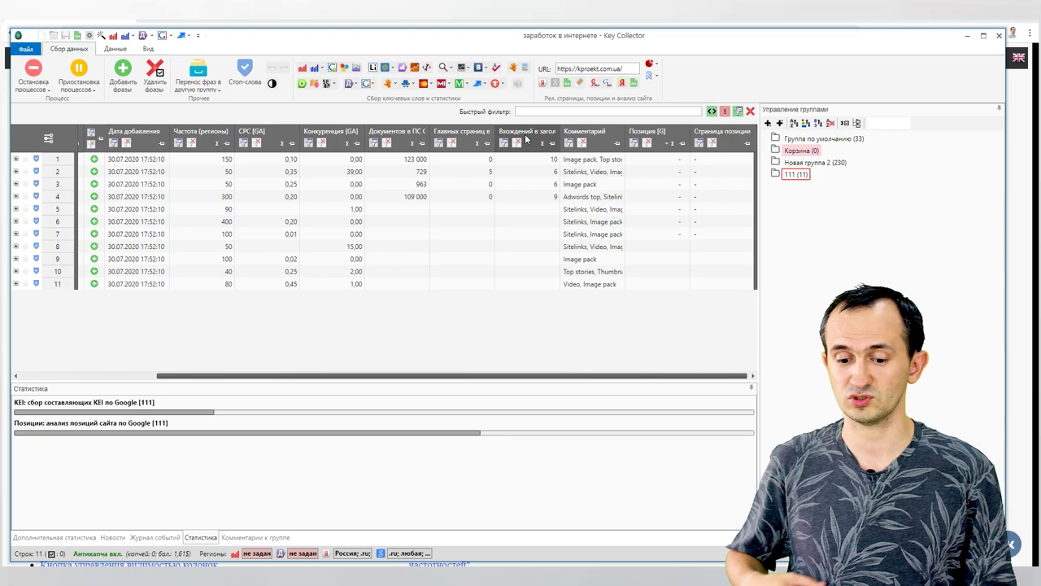
- Examine the collected Google document counts, main page counts, title occurrences, comments and positions across the group's phrases
{"action": "left_click", "coordinate": [543, 159]}
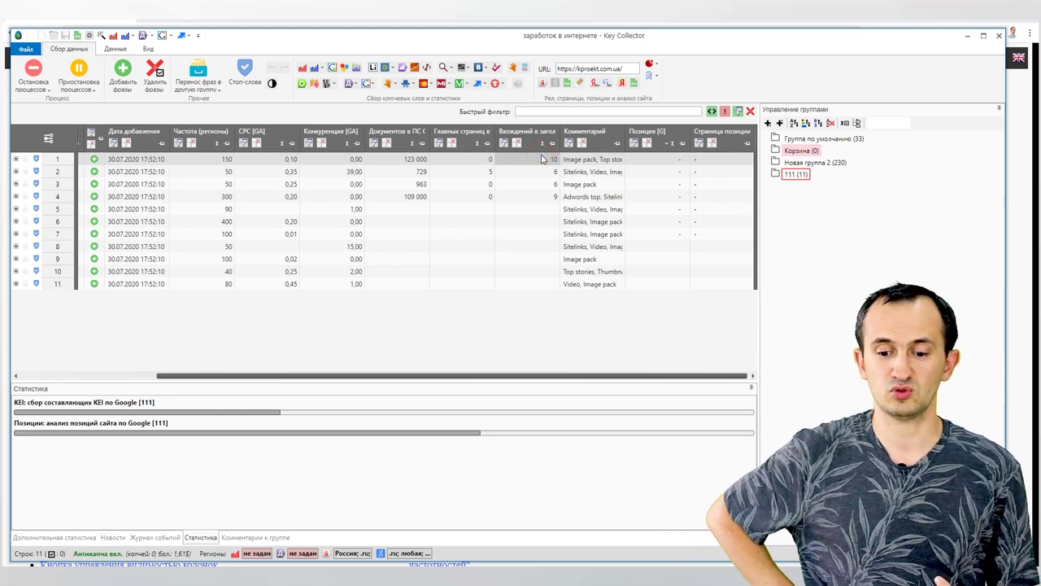
{"action": "key", "text": "Down"}
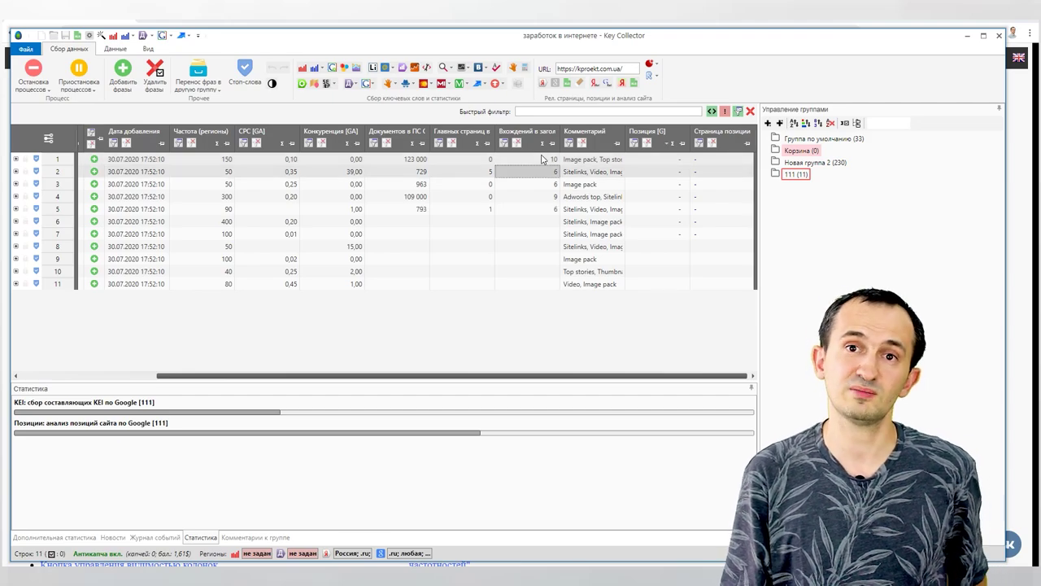
{"action": "key", "text": "Left"}
{"action": "key", "text": "Left"}
{"action": "key", "text": "Up"}
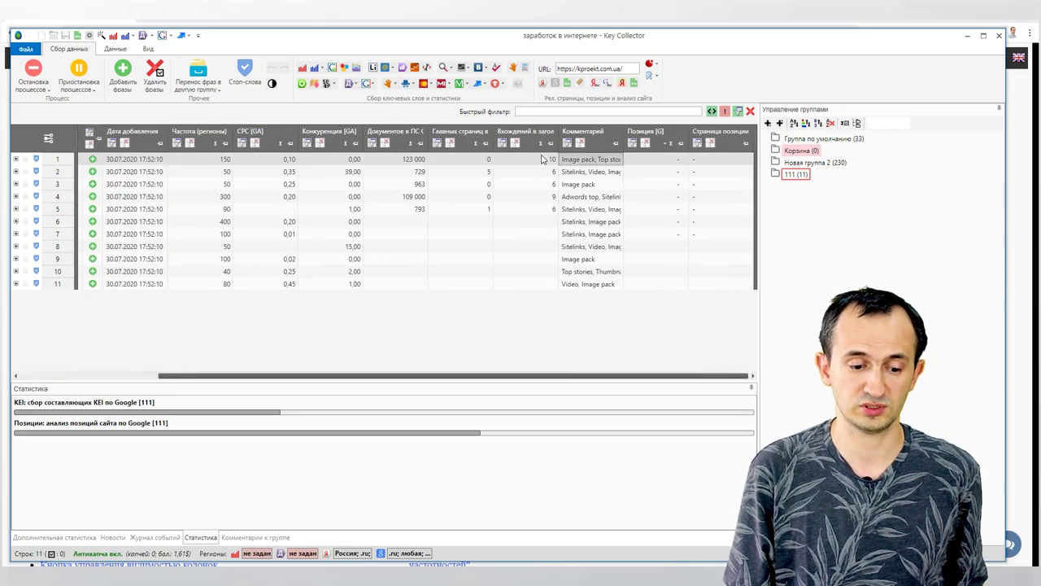
{"action": "key", "text": "Home"}
{"action": "key", "text": "Down"}
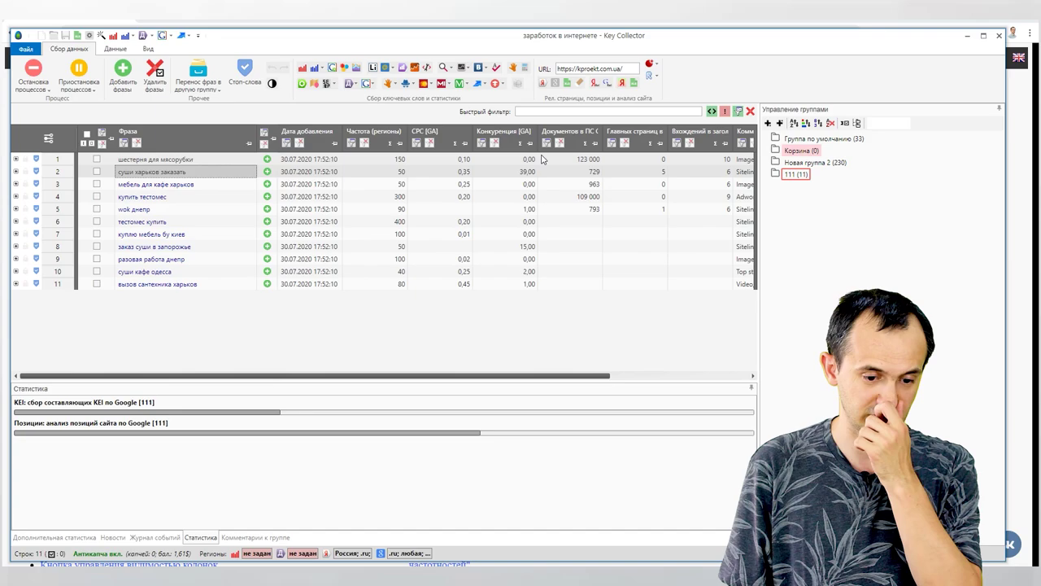
{"action": "key", "text": "Right"}
{"action": "key", "text": "Right"}
{"action": "key", "text": "End"}
{"action": "key", "text": "Home"}
{"action": "key", "text": "Down"}
{"action": "key", "text": "Right"}
{"action": "key", "text": "Right"}
{"action": "key", "text": "Up"}
{"action": "key", "text": "Left"}
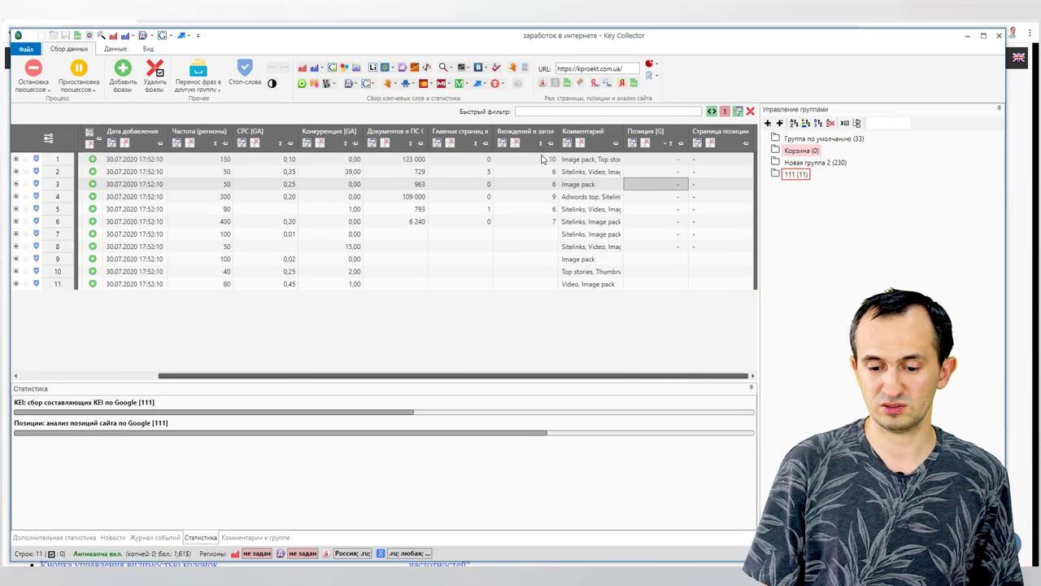
{"action": "scroll", "coordinate": [542, 158], "scroll_direction": "left", "scroll_amount": 3}
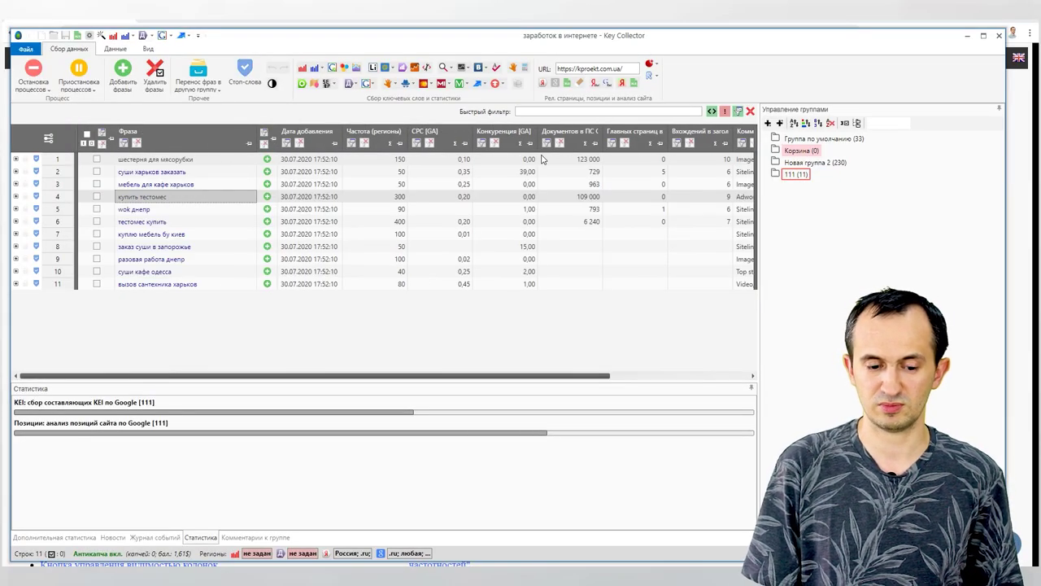
{"action": "key", "text": "Right"}
{"action": "key", "text": "Right"}
{"action": "key", "text": "Right"}
{"action": "key", "text": "Right"}
{"action": "key", "text": "Right"}
{"action": "key", "text": "Right"}
{"action": "key", "text": "Right"}
{"action": "key", "text": "Right"}
{"action": "key", "text": "Right"}
{"action": "key", "text": "Right"}
{"action": "key", "text": "Right"}
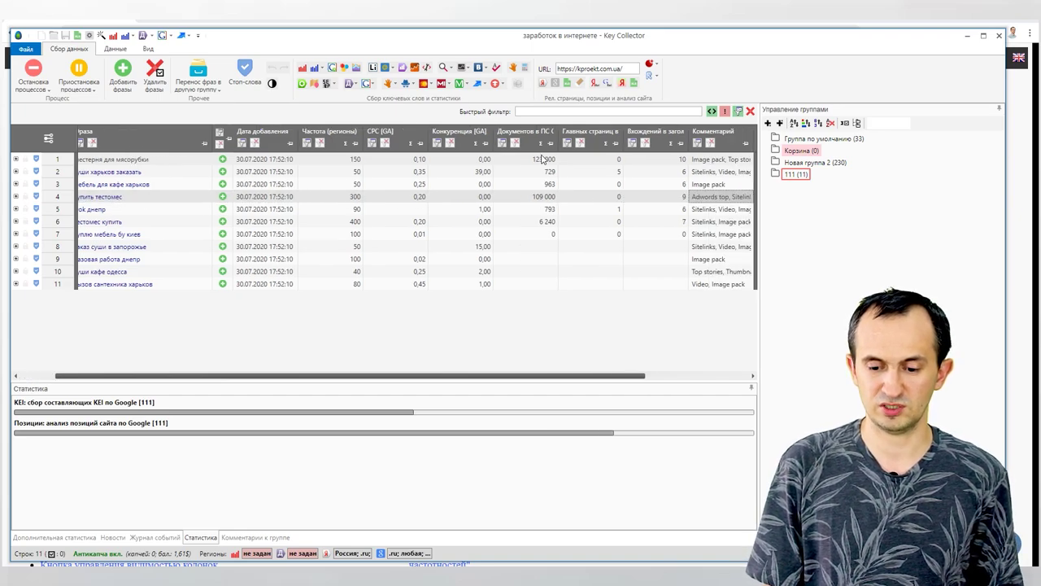
{"action": "key", "text": "Right"}
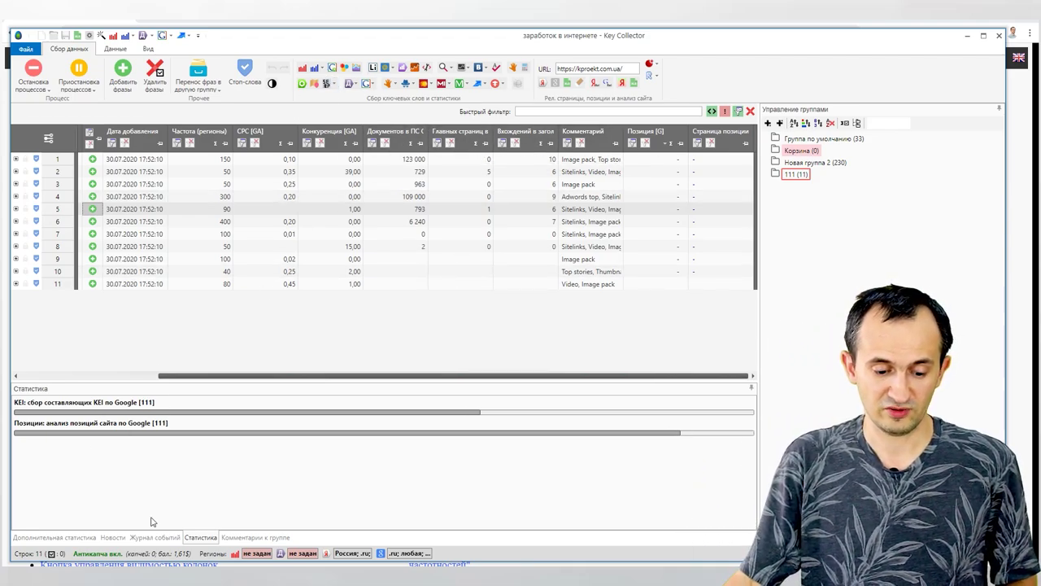
- View the additional statistics with the Google search results and snippets collected for the phrase "купить тестомес"
{"action": "left_click", "coordinate": [77, 536]}
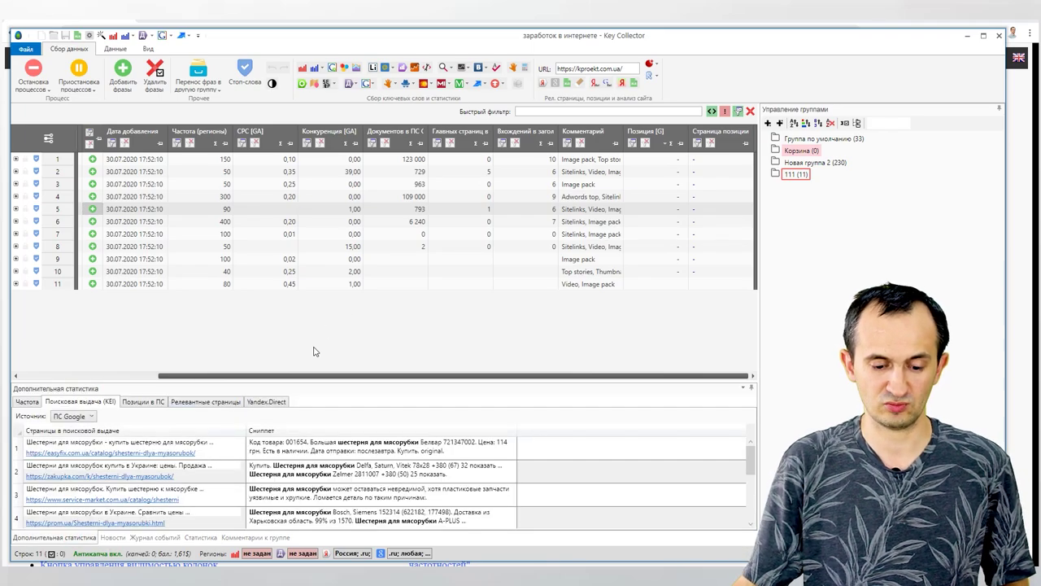
{"action": "scroll", "coordinate": [325, 376], "scroll_direction": "left", "scroll_amount": 5}
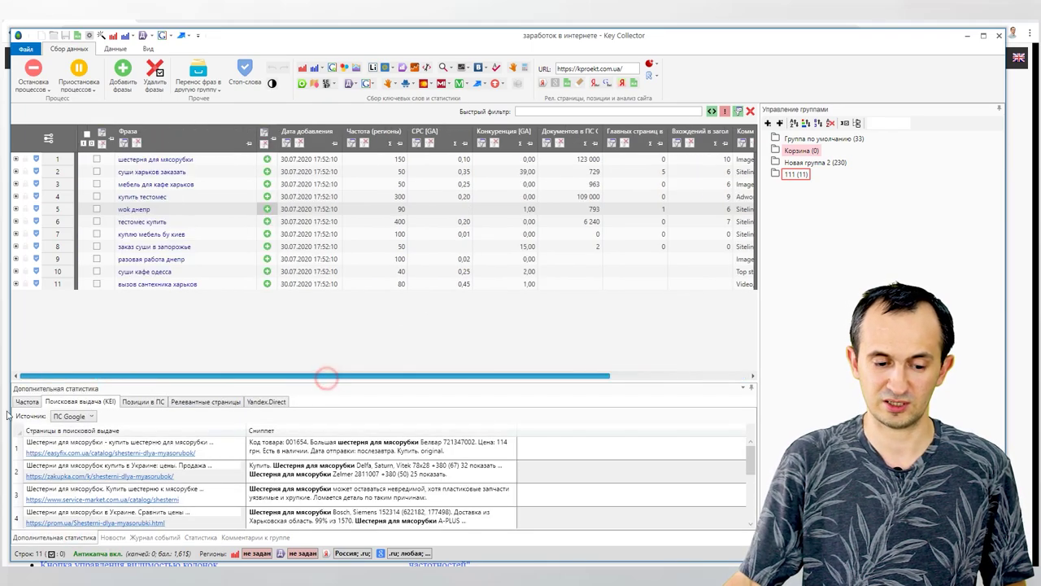
{"action": "left_click", "coordinate": [180, 197]}
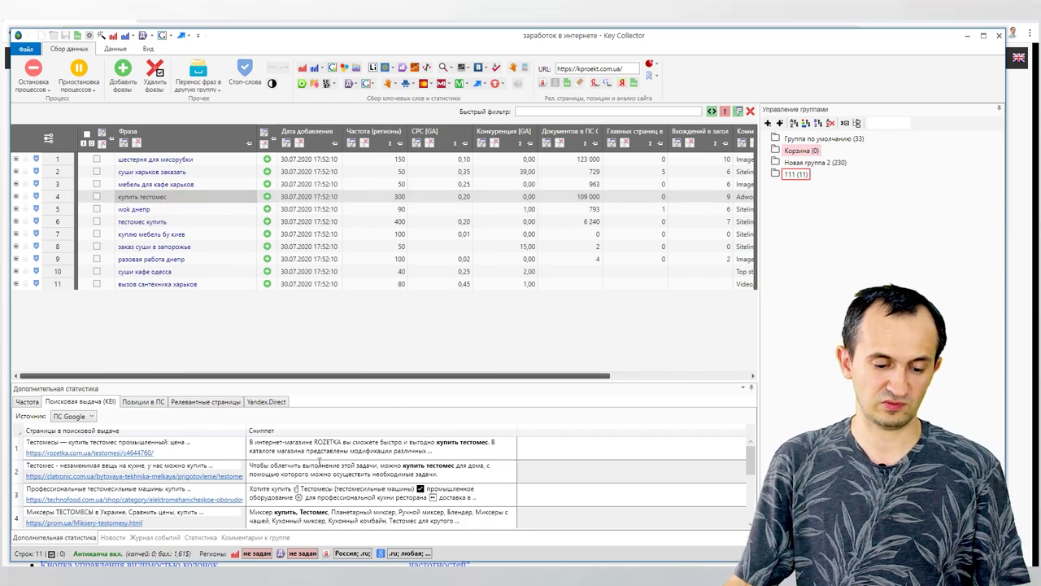
{"action": "scroll", "coordinate": [319, 462], "scroll_direction": "down", "scroll_amount": 5}
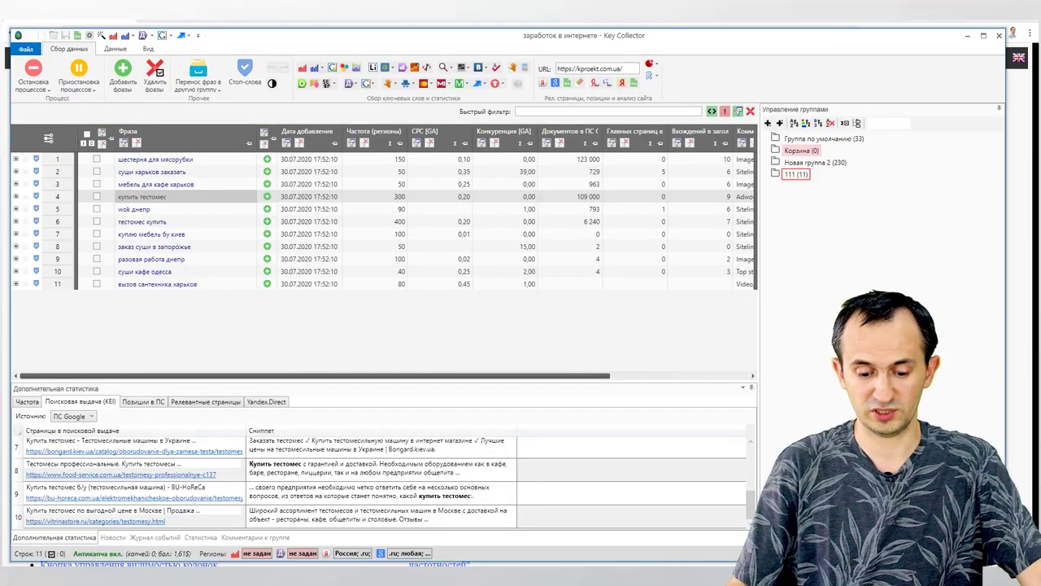
- Set the Google region domain to .com.ua, check the hint for extra GET parameters, and save the change
{"action": "left_click", "coordinate": [410, 554]}
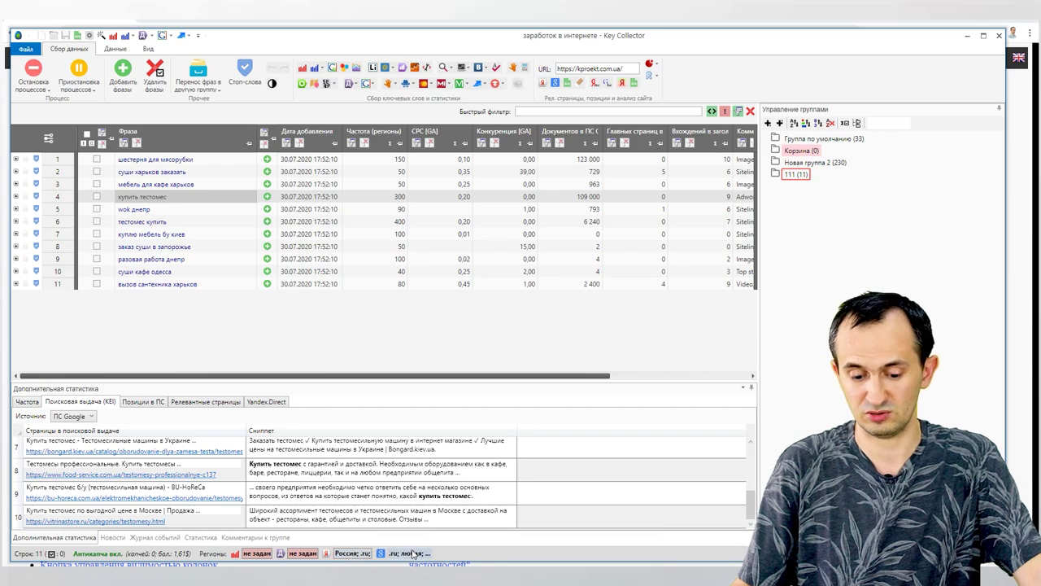
{"action": "left_click", "coordinate": [460, 477]}
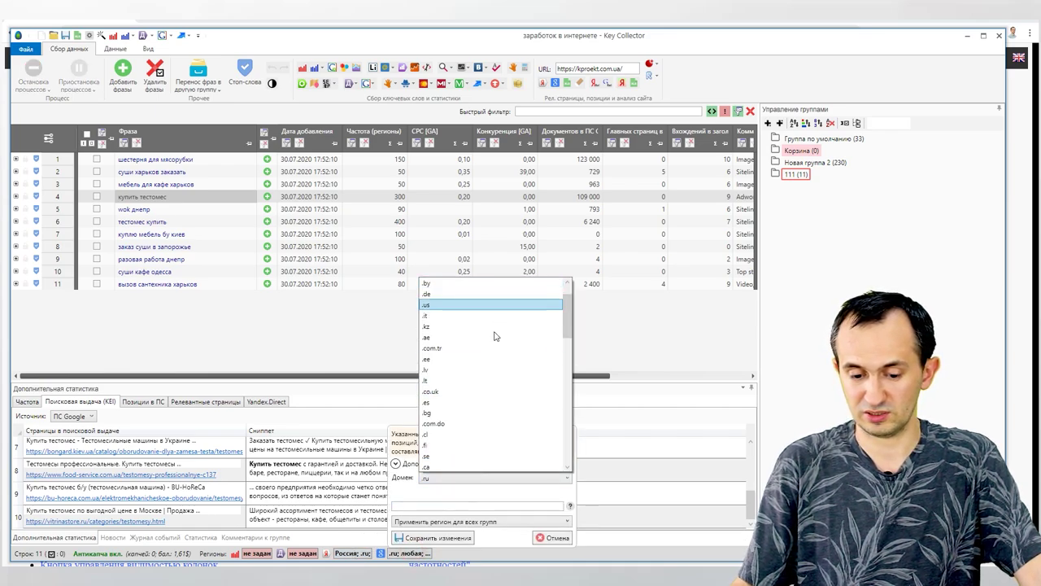
{"action": "left_click", "coordinate": [486, 304]}
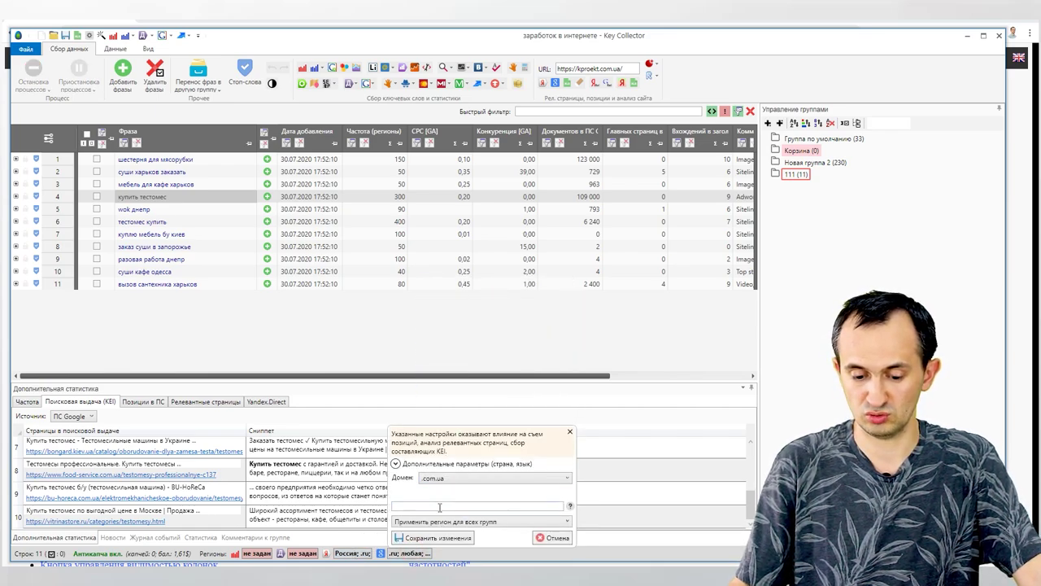
{"action": "mouse_move", "coordinate": [570, 508]}
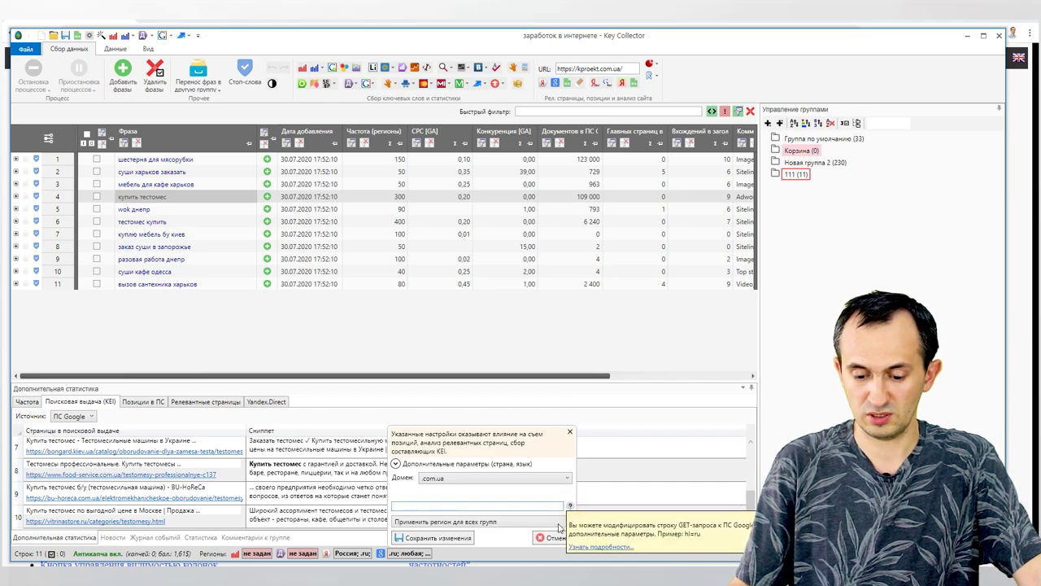
{"action": "left_click", "coordinate": [517, 509]}
{"action": "left_click", "coordinate": [571, 506]}
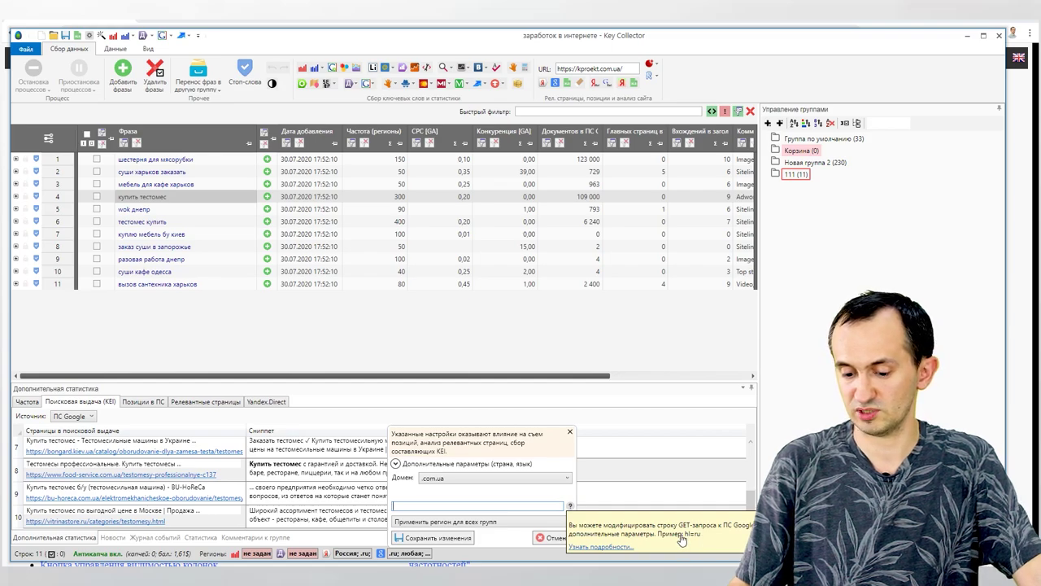
{"action": "left_click", "coordinate": [449, 498]}
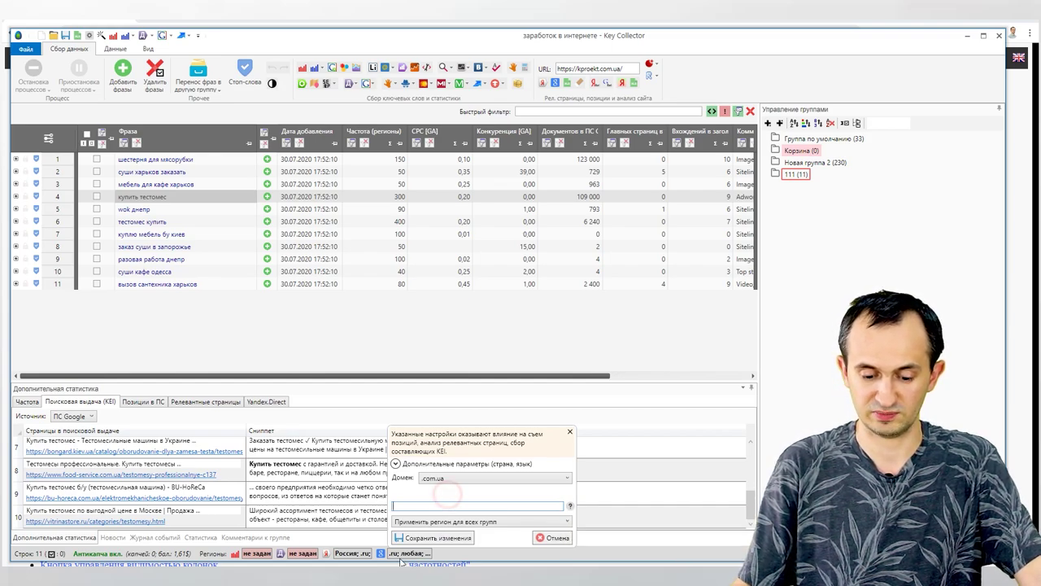
{"action": "left_click", "coordinate": [433, 538]}
- Set the additional Google region parameters to country Украина and search language русском, and save them
{"action": "left_click", "coordinate": [413, 553]}
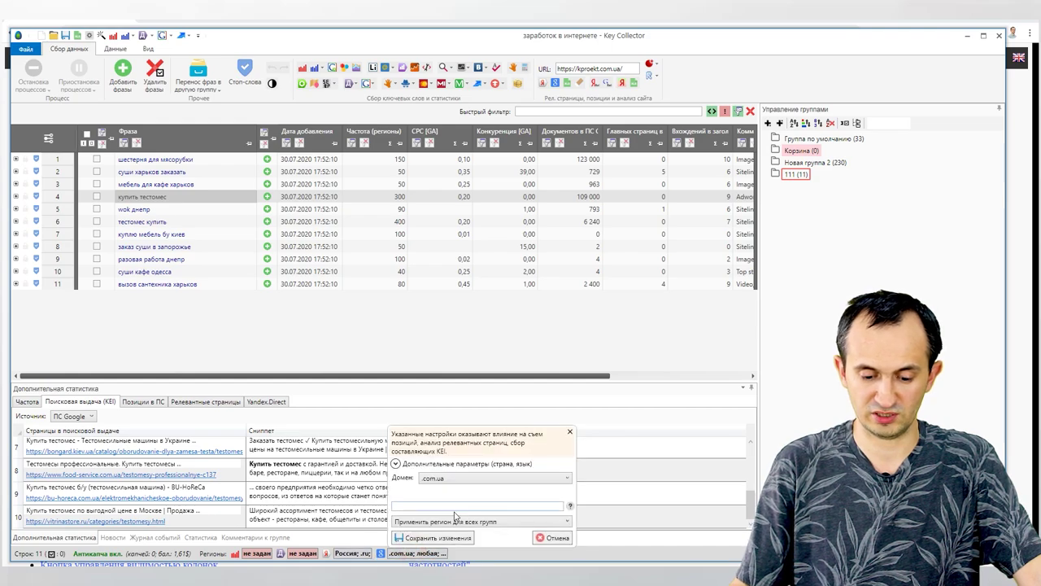
{"action": "left_click", "coordinate": [502, 480]}
{"action": "left_click", "coordinate": [496, 485]}
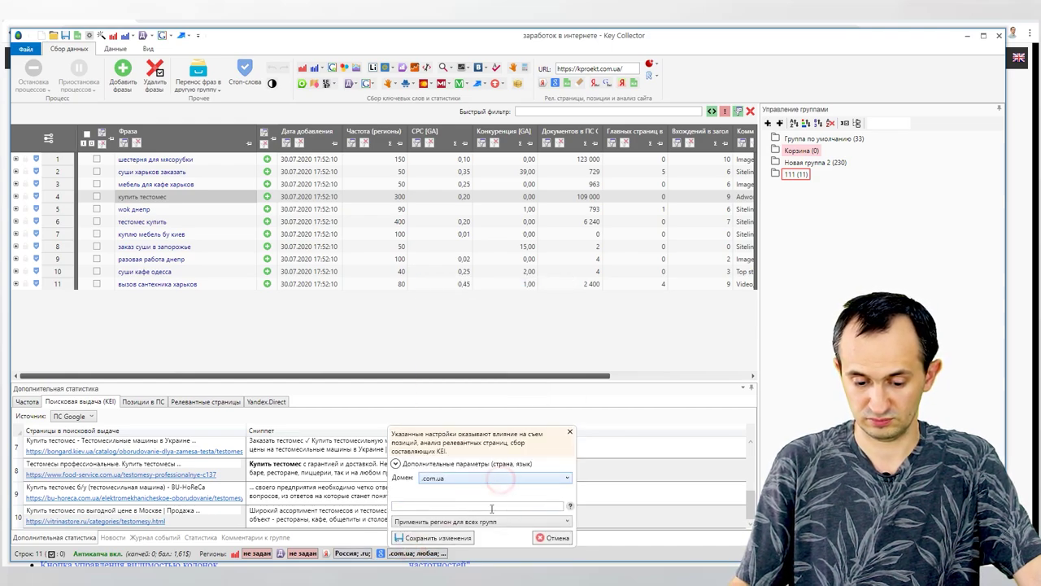
{"action": "left_click", "coordinate": [485, 465]}
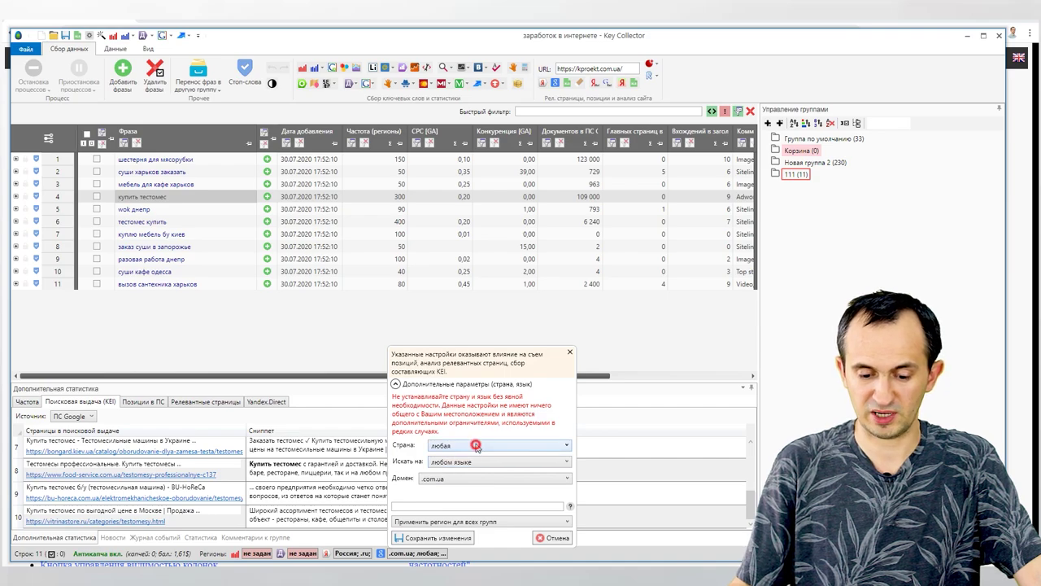
{"action": "left_click", "coordinate": [476, 446]}
{"action": "scroll", "coordinate": [472, 342], "scroll_direction": "down", "scroll_amount": 10}
{"action": "left_click", "coordinate": [473, 338]}
{"action": "left_click", "coordinate": [468, 462]}
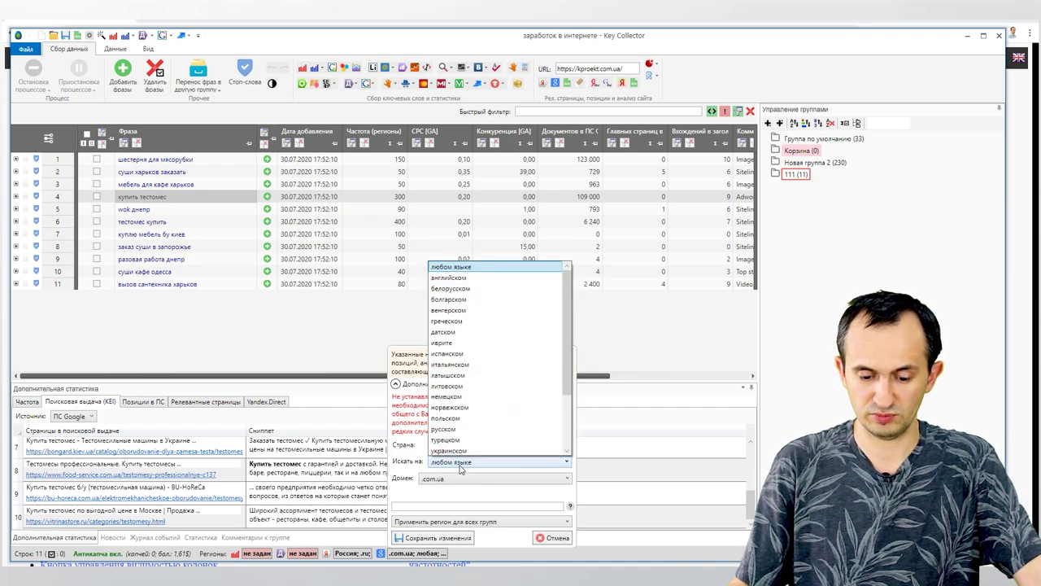
{"action": "scroll", "coordinate": [465, 423], "scroll_direction": "down", "scroll_amount": 1}
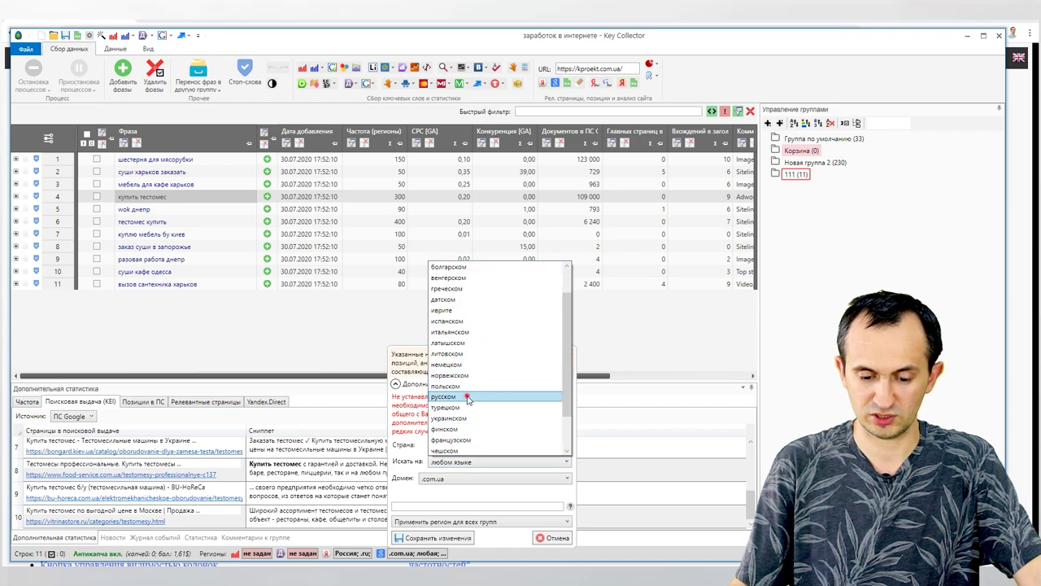
{"action": "left_click", "coordinate": [469, 397]}
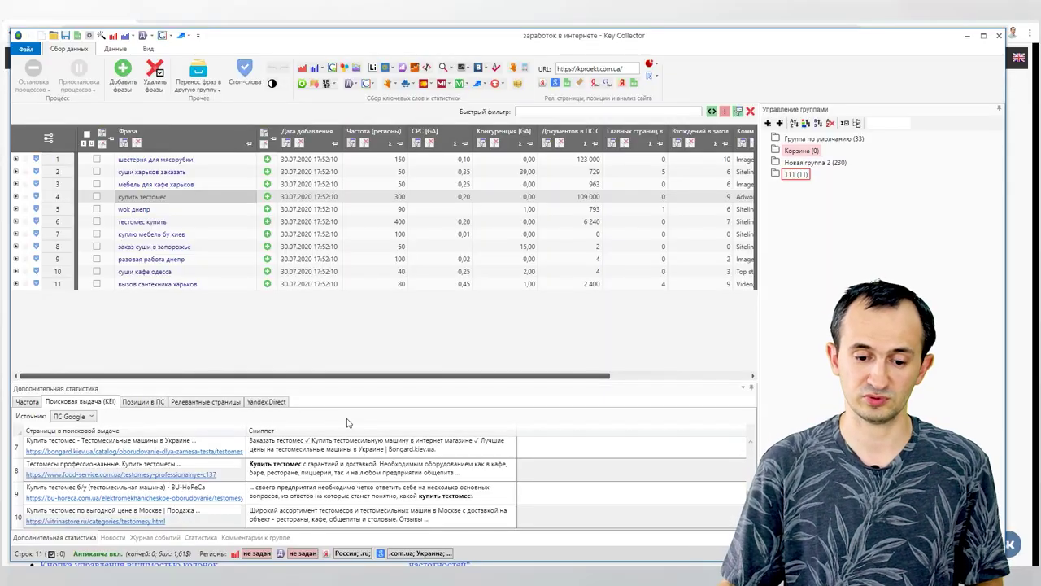
- Open the KEI & SERP section of the program settings to review the KEI formulas and query options
{"action": "left_click", "coordinate": [88, 37]}
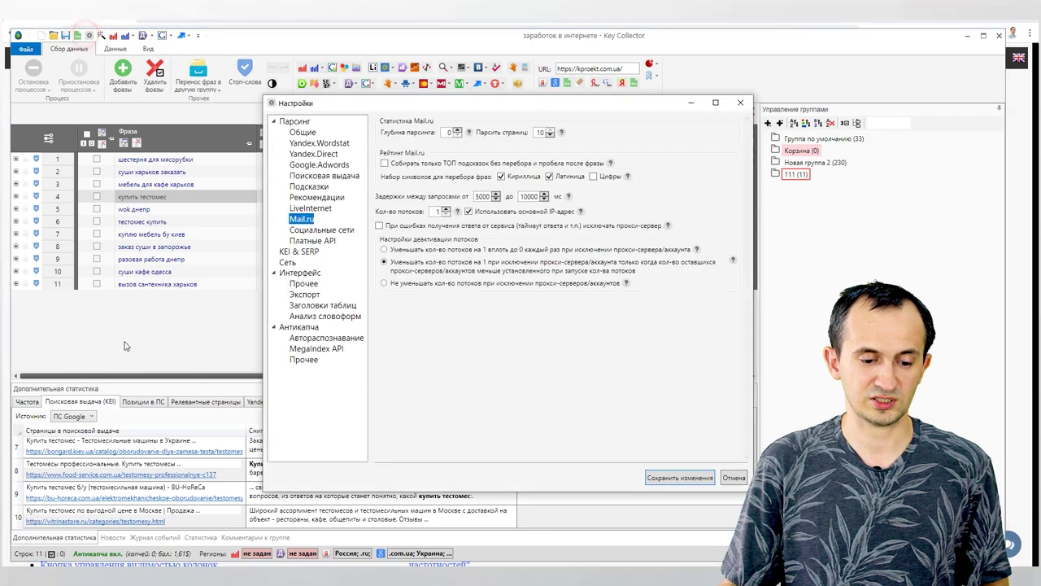
{"action": "left_click", "coordinate": [309, 276]}
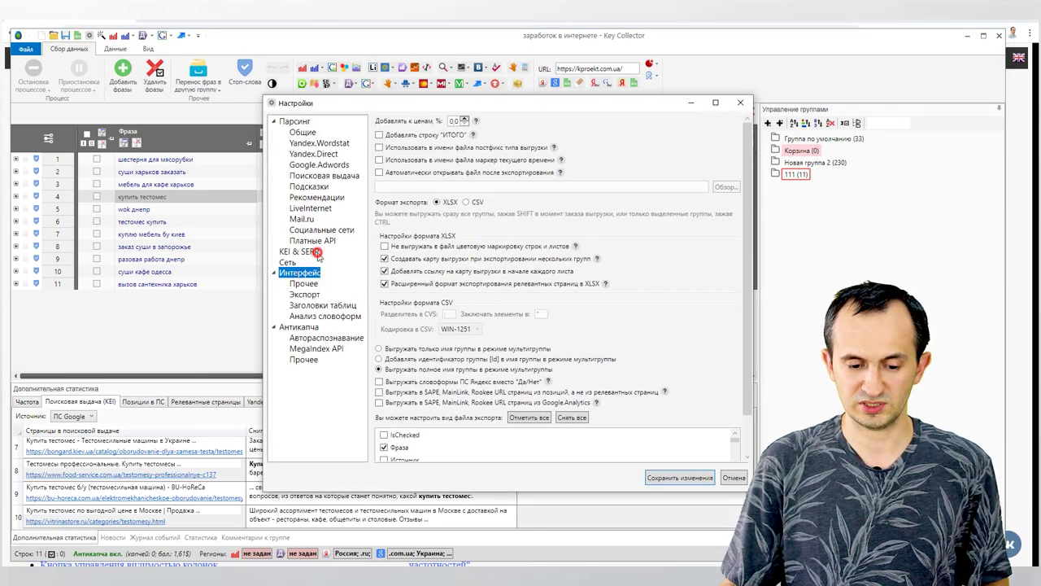
{"action": "left_click", "coordinate": [315, 252]}
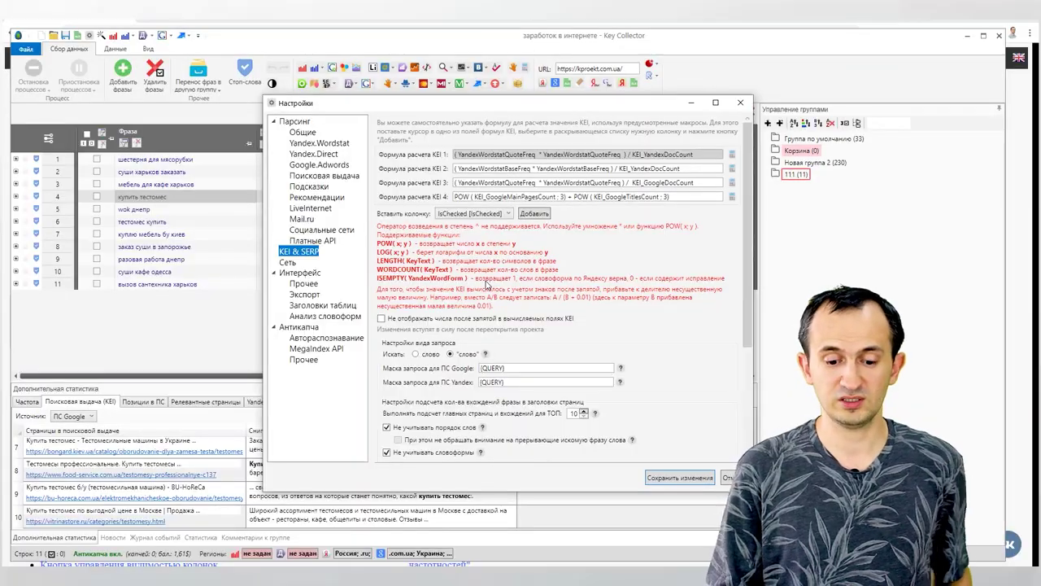
- Close the program settings and calculate KEI from the available data for the phrases of group 111
{"action": "left_click", "coordinate": [740, 103]}
{"action": "left_click", "coordinate": [332, 85]}
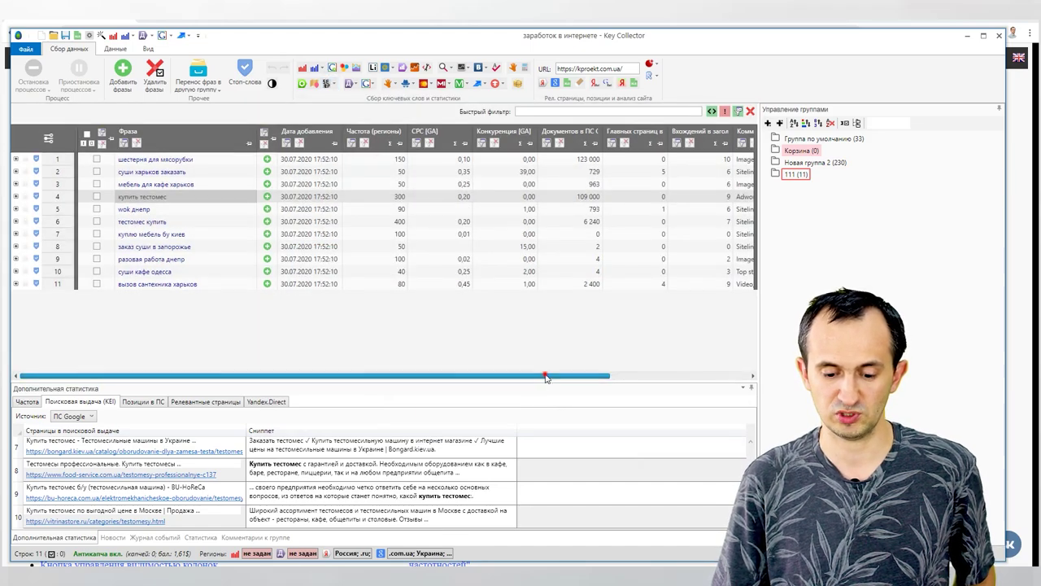
{"action": "left_click_drag", "start_coordinate": [544, 375], "coordinate": [930, 420]}
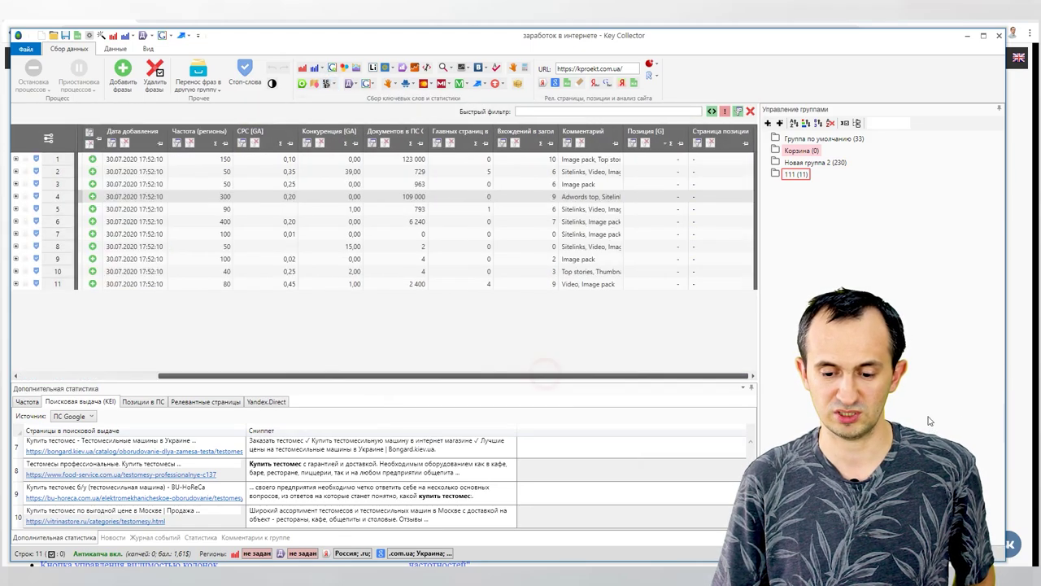
{"action": "left_click", "coordinate": [103, 35]}
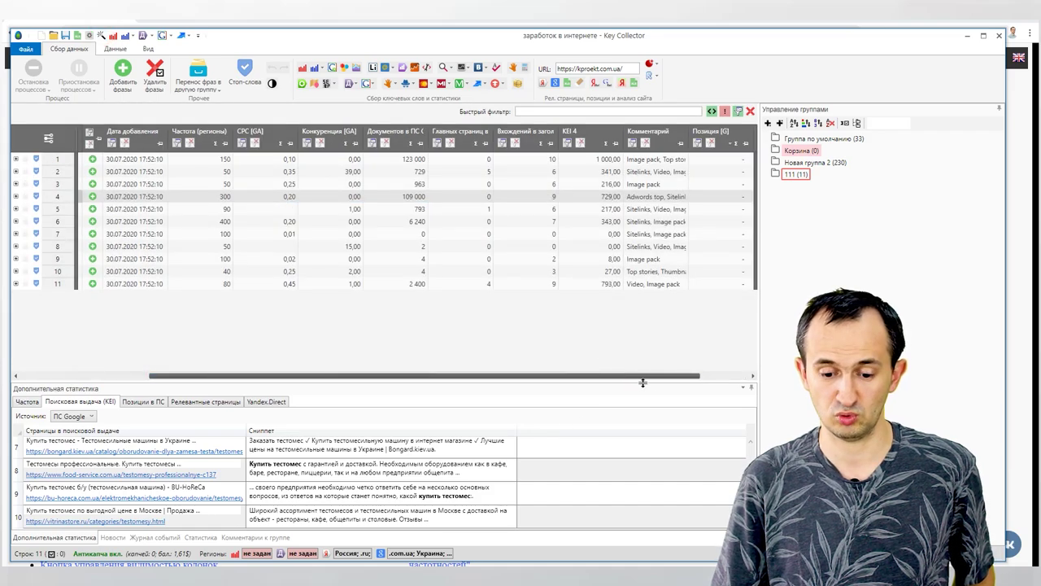
- Sort the phrases by KEI 4 in descending order and review the neighbouring columns
{"action": "left_click", "coordinate": [569, 131]}
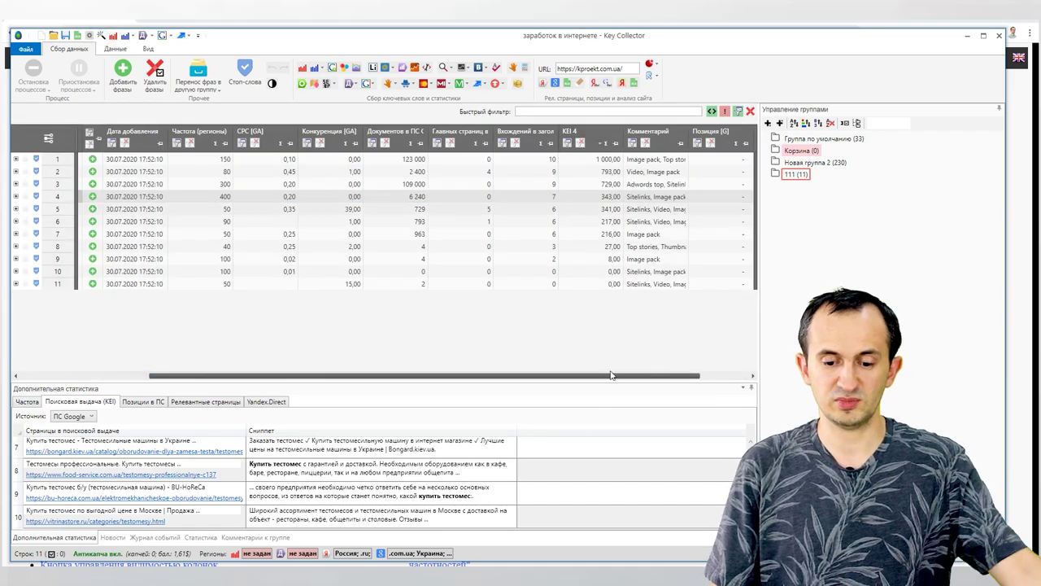
{"action": "left_click_drag", "start_coordinate": [618, 375], "coordinate": [786, 379]}
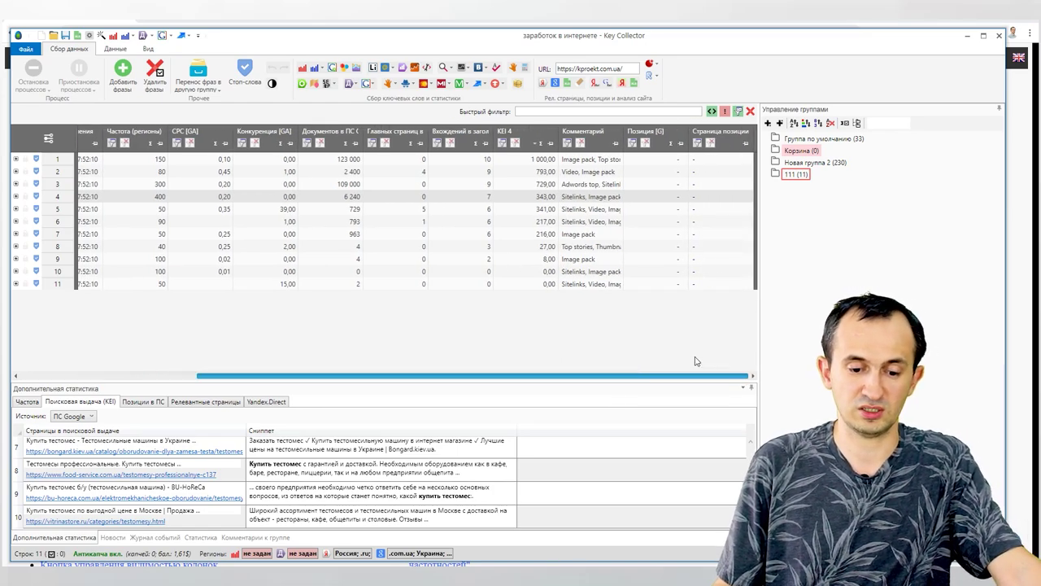
{"action": "scroll", "coordinate": [695, 361], "scroll_direction": "left", "scroll_amount": 3}
{"action": "scroll", "coordinate": [602, 354], "scroll_direction": "right", "scroll_amount": 1}
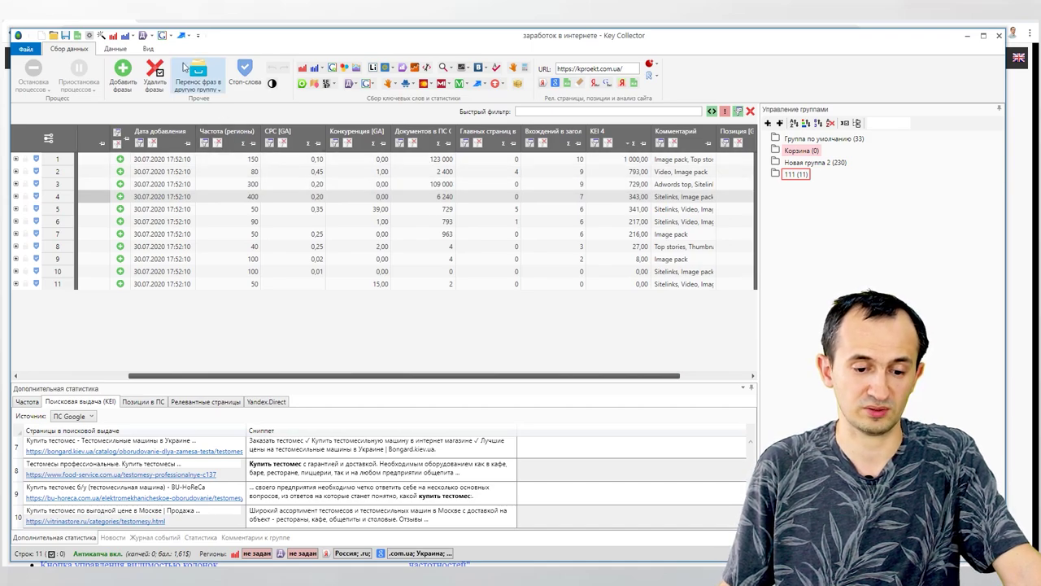
- Reopen the KEI & SERP settings and remove the Yandex frequency and document-count columns from the KEI 1 formula
{"action": "left_click", "coordinate": [91, 36]}
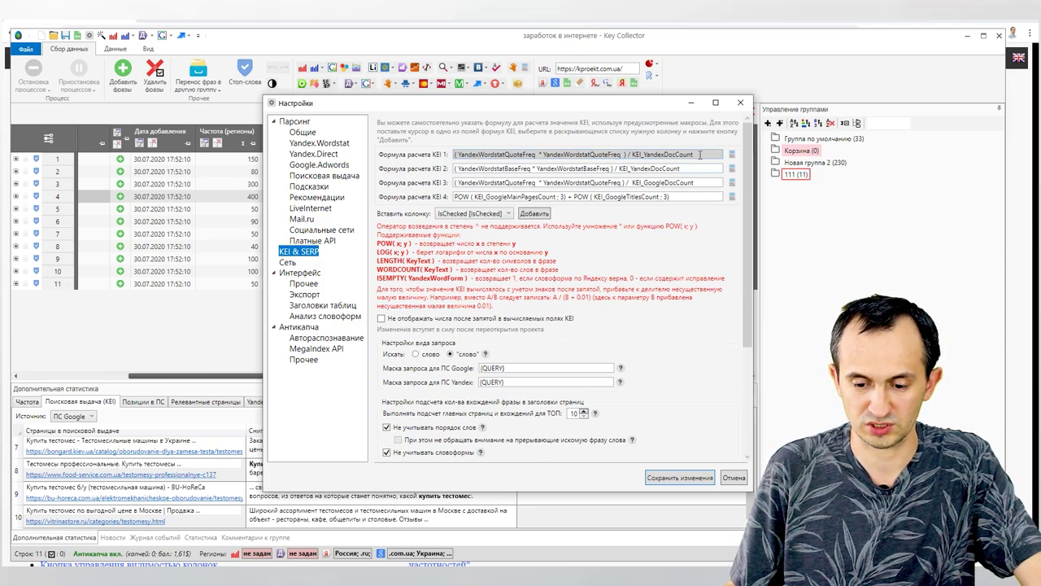
{"action": "left_click_drag", "start_coordinate": [699, 155], "coordinate": [631, 154]}
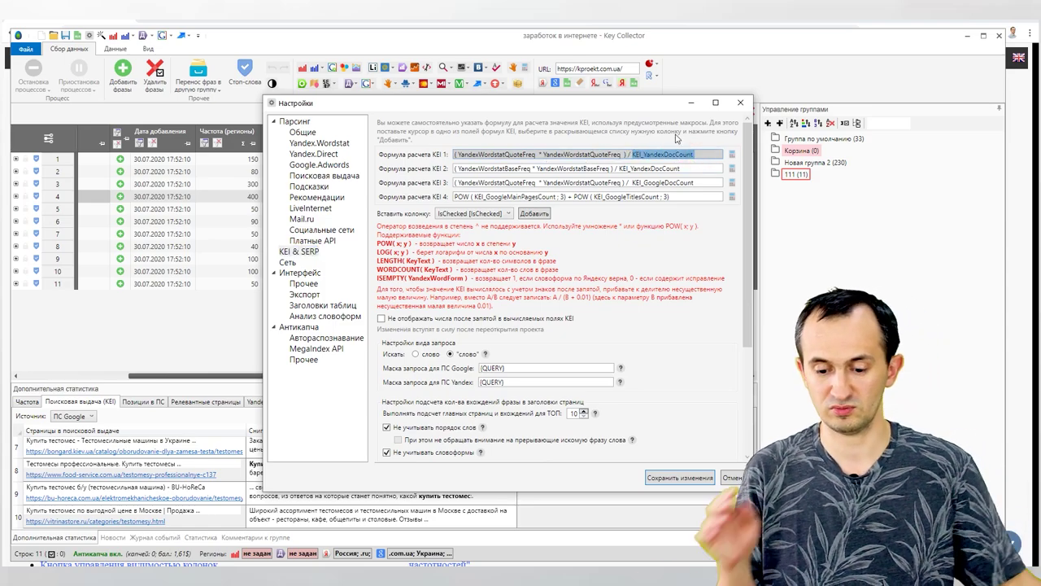
{"action": "key", "text": "BackSpace"}
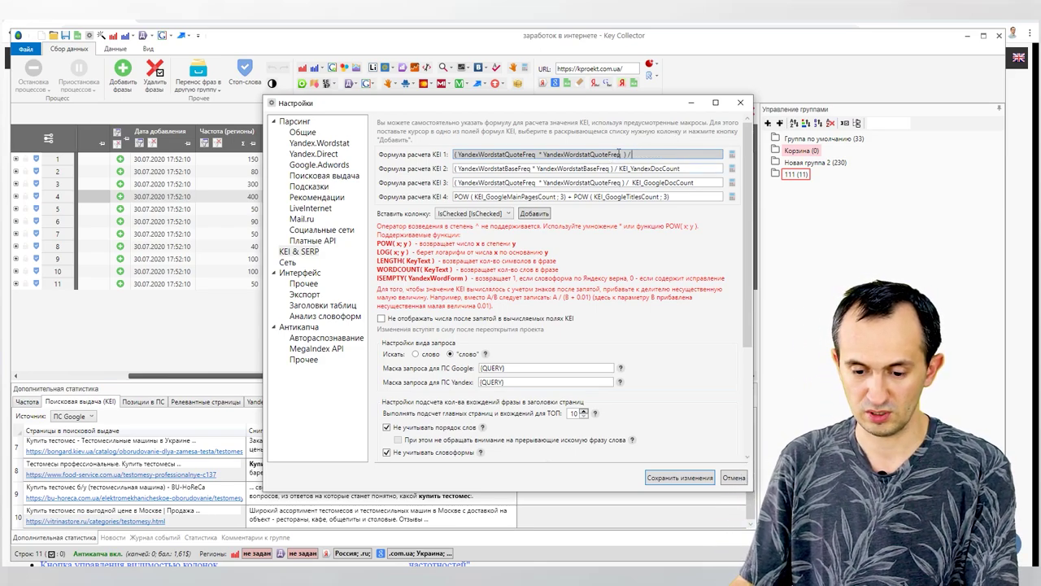
{"action": "left_click_drag", "start_coordinate": [623, 154], "coordinate": [457, 154]}
{"action": "key", "text": "BackSpace"}
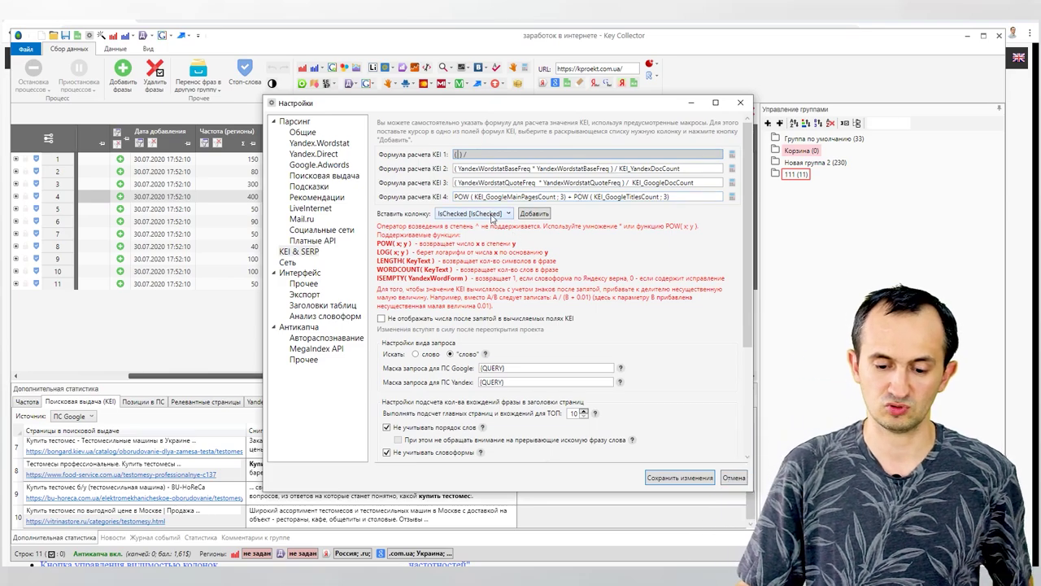
- Enter ( GoogleAdwordsFreqCustomRegions * GoogleAdwordsFreqCustomRegions ) as the numerator of the KEI 1 formula, inserting the Частота (регионы) [GA] column
{"action": "left_click", "coordinate": [492, 215]}
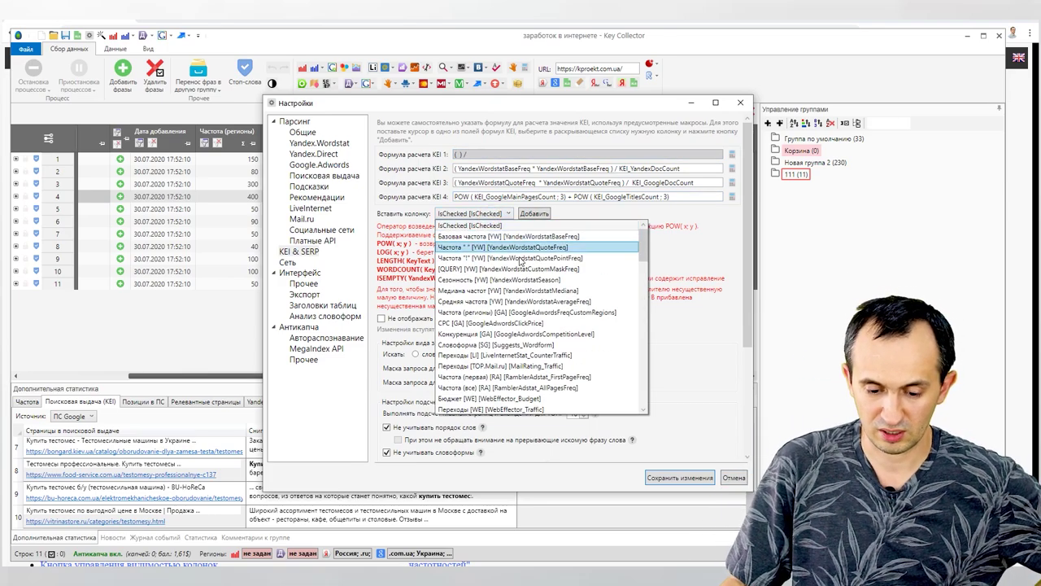
{"action": "left_click", "coordinate": [527, 312]}
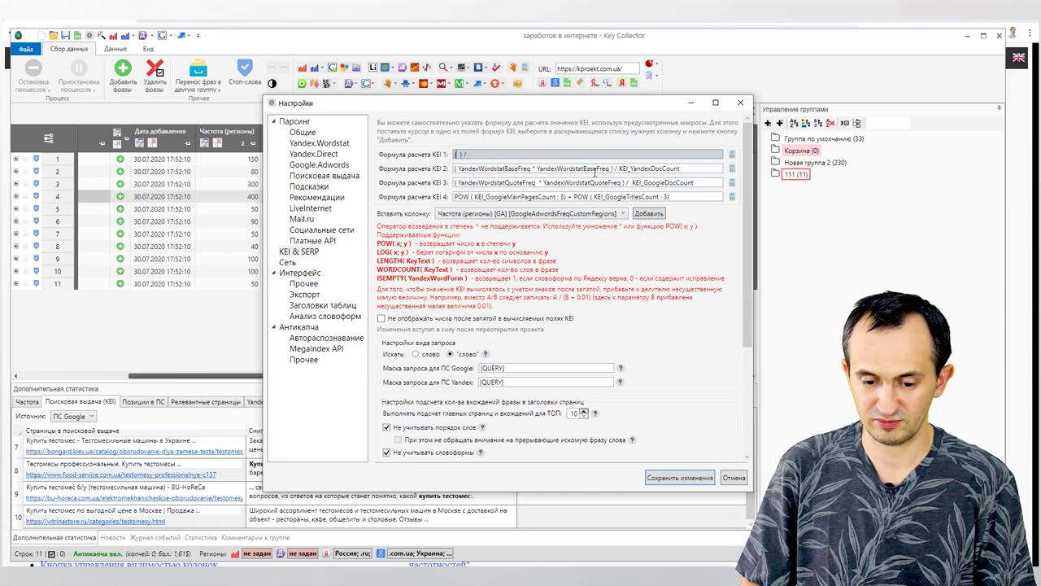
{"action": "left_click", "coordinate": [659, 213]}
{"action": "left_click_drag", "start_coordinate": [469, 154], "coordinate": [415, 143]}
{"action": "key", "text": "BackSpace"}
{"action": "key", "text": "Delete"}
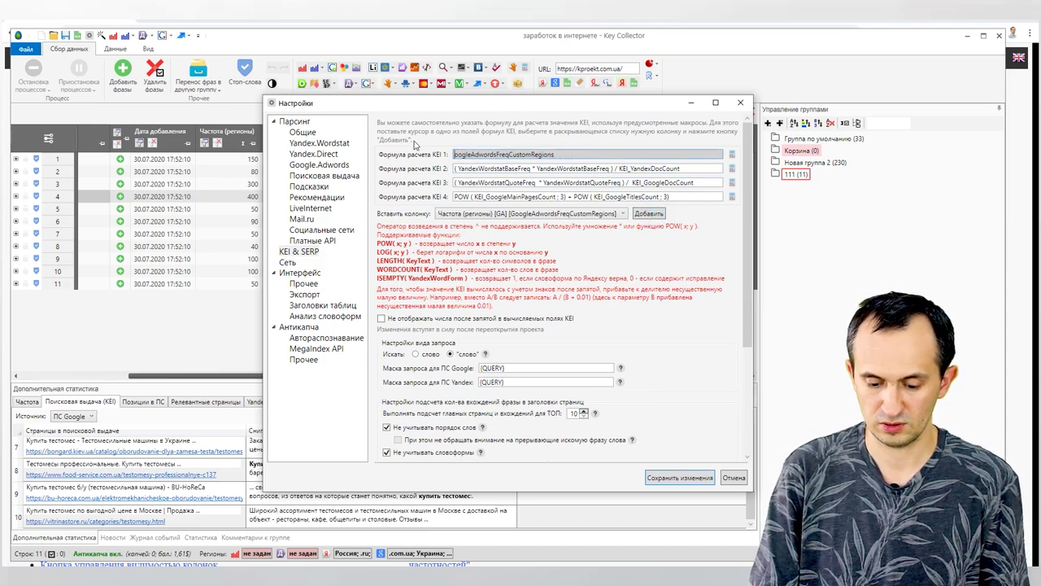
{"action": "type", "text": "G"}
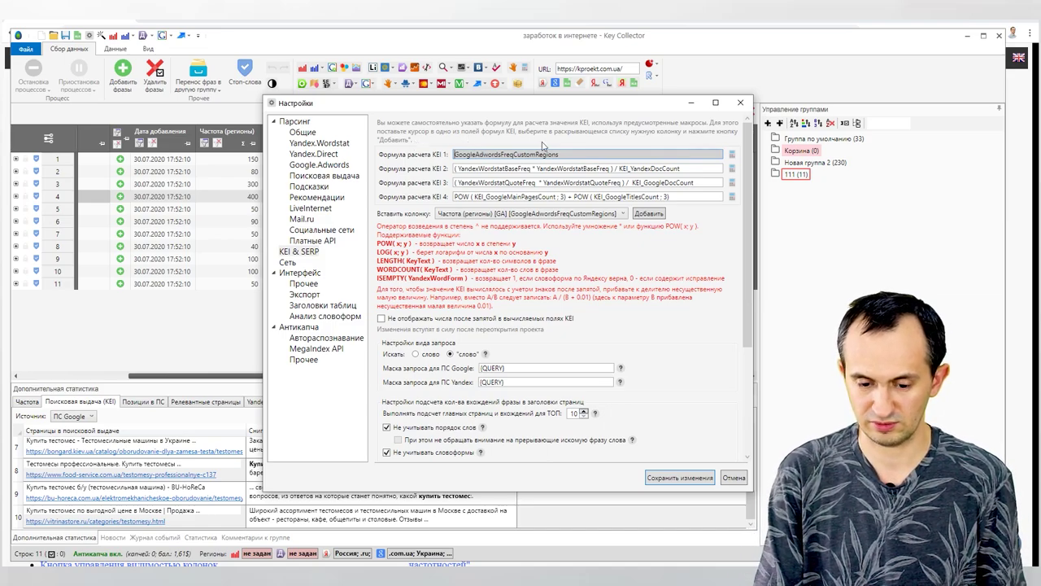
{"action": "type", "text": "("}
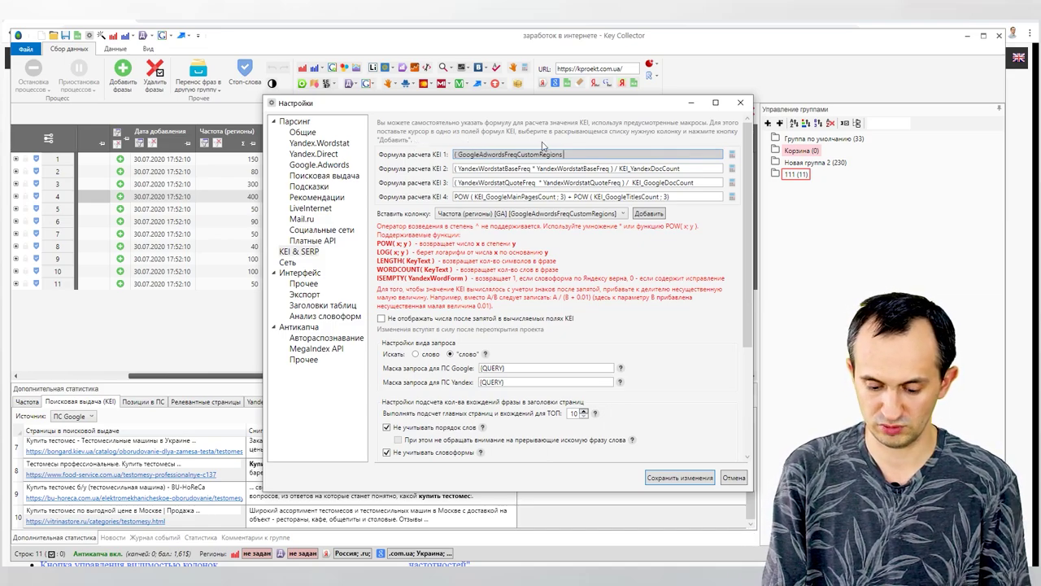
{"action": "left_click", "coordinate": [648, 214]}
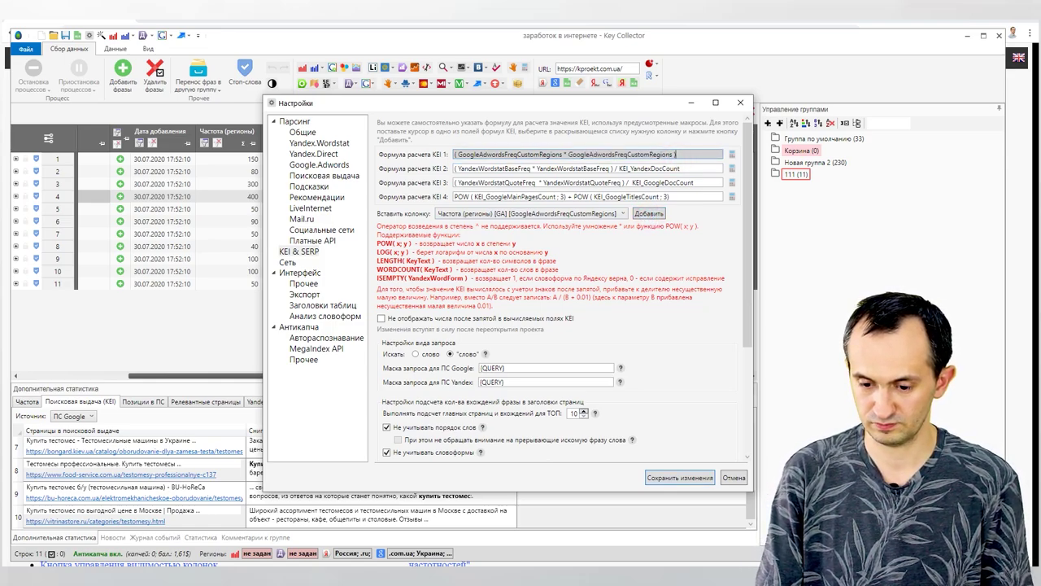
- Divide the KEI 1 formula by the Документы в ПС Google column (KEI_GoogleDocCount) and save the settings
{"action": "left_click", "coordinate": [623, 213]}
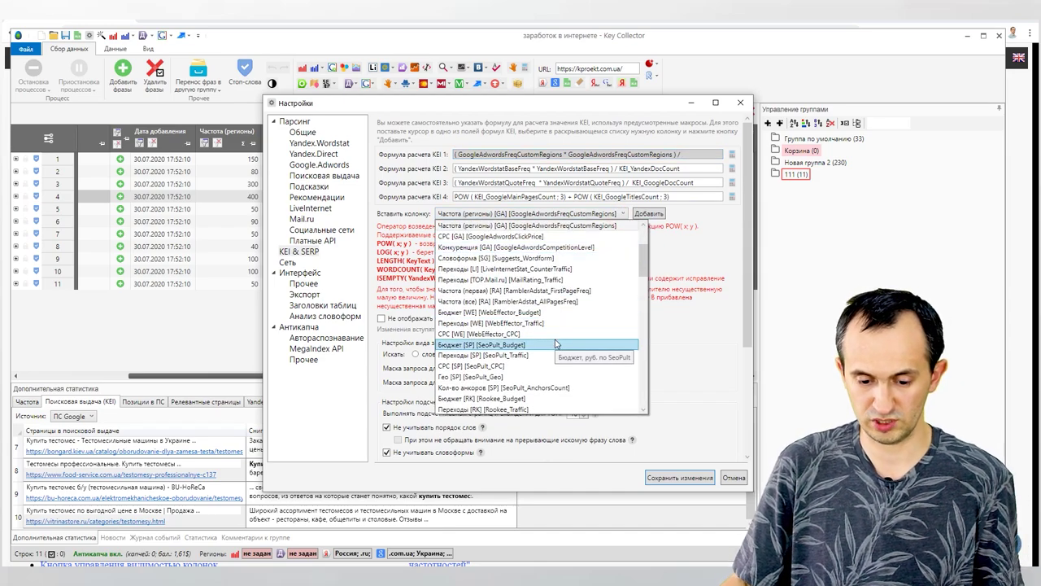
{"action": "scroll", "coordinate": [563, 386], "scroll_direction": "down", "scroll_amount": 5}
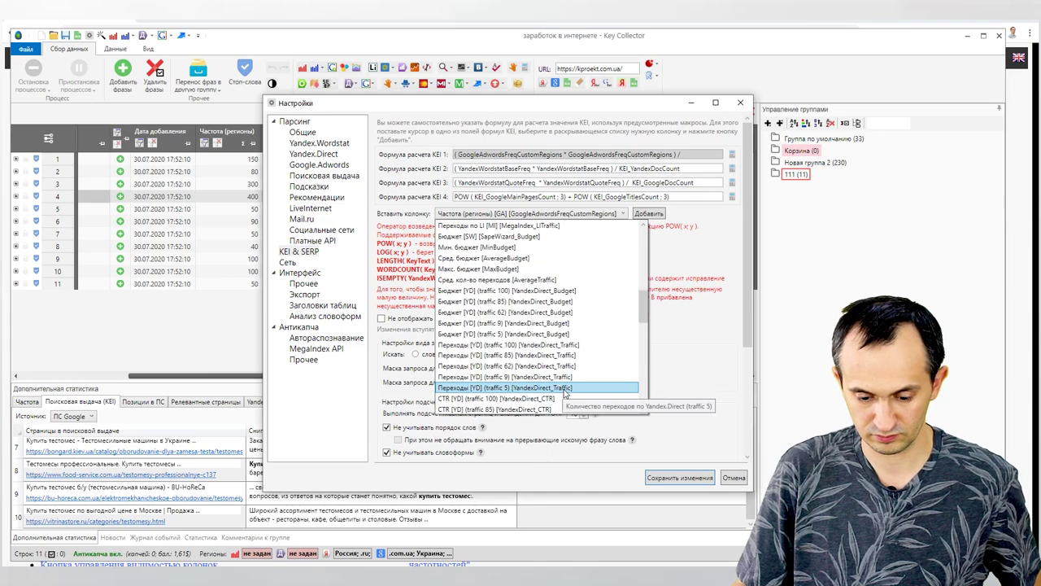
{"action": "scroll", "coordinate": [567, 394], "scroll_direction": "down", "scroll_amount": 10}
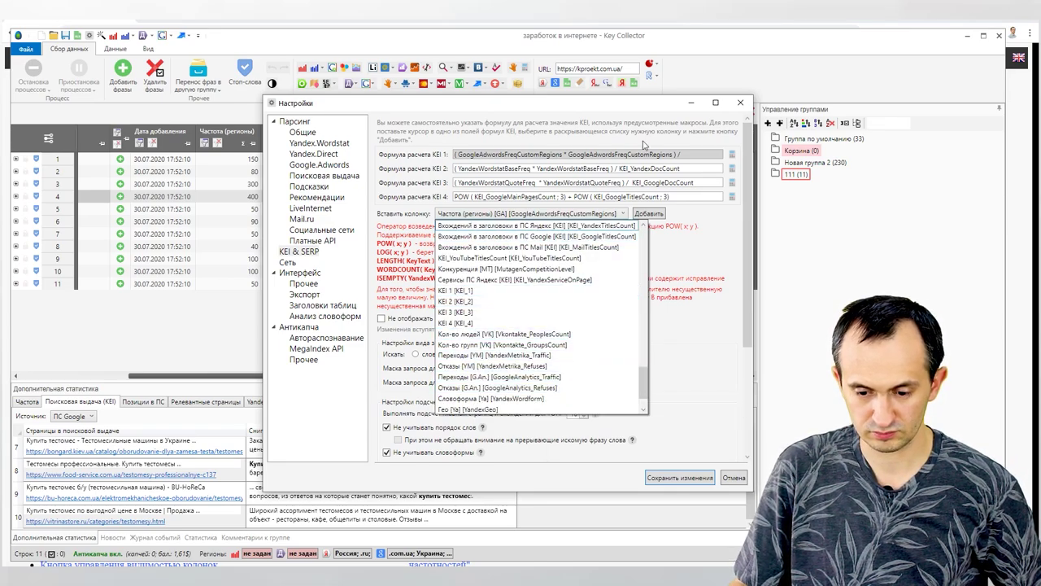
{"action": "left_click", "coordinate": [644, 107]}
{"action": "left_click_drag", "start_coordinate": [574, 103], "coordinate": [395, 235]}
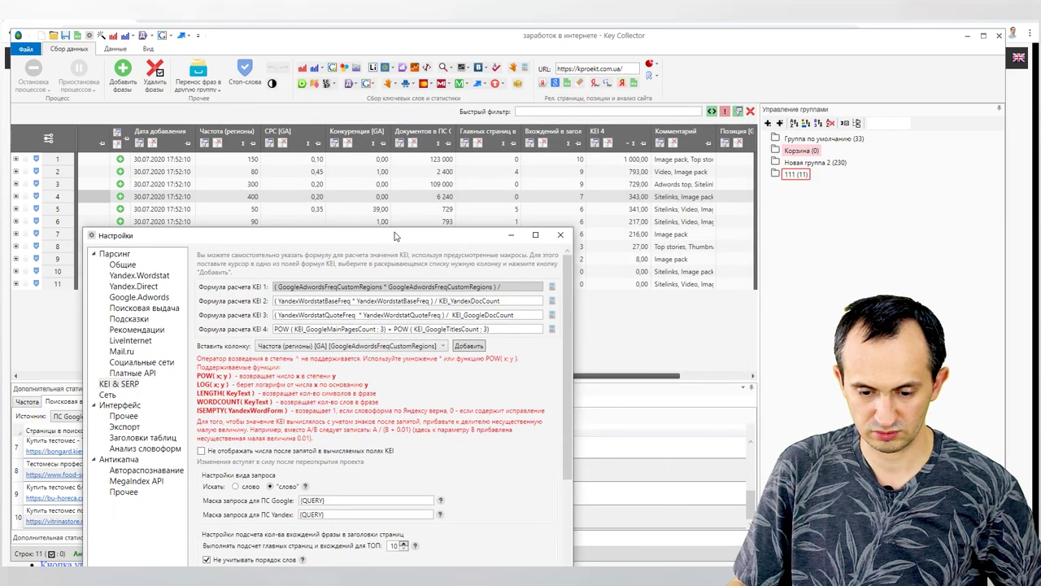
{"action": "left_click_drag", "start_coordinate": [400, 233], "coordinate": [489, 113]}
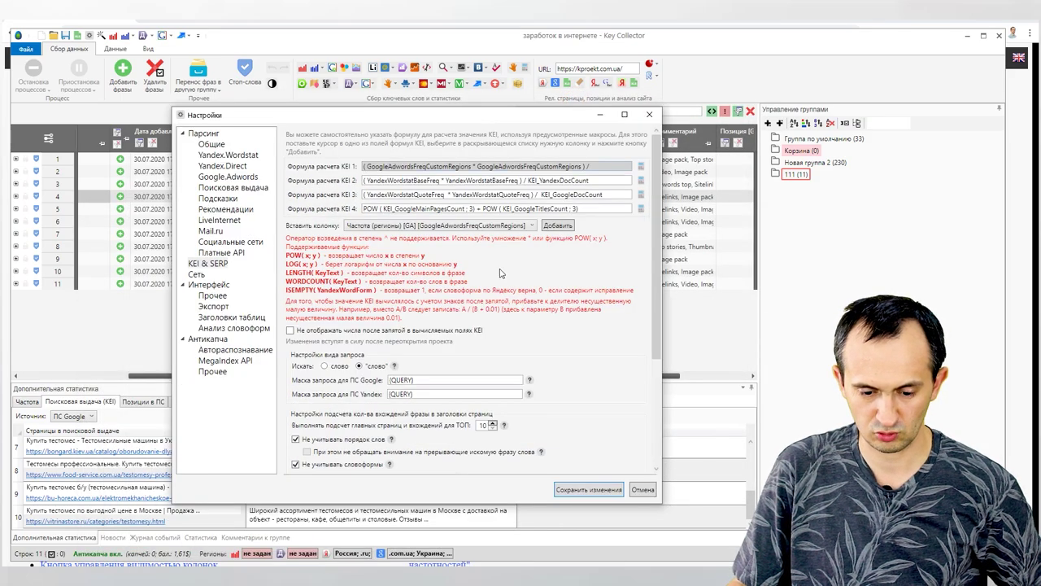
{"action": "left_click", "coordinate": [518, 225]}
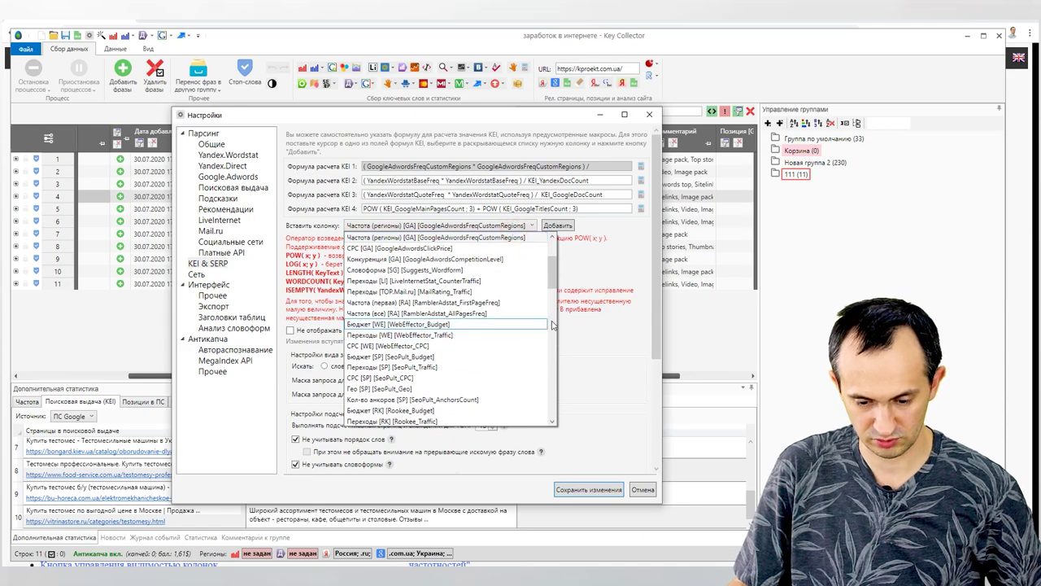
{"action": "left_click", "coordinate": [553, 275]}
{"action": "left_click_drag", "start_coordinate": [558, 259], "coordinate": [558, 380]}
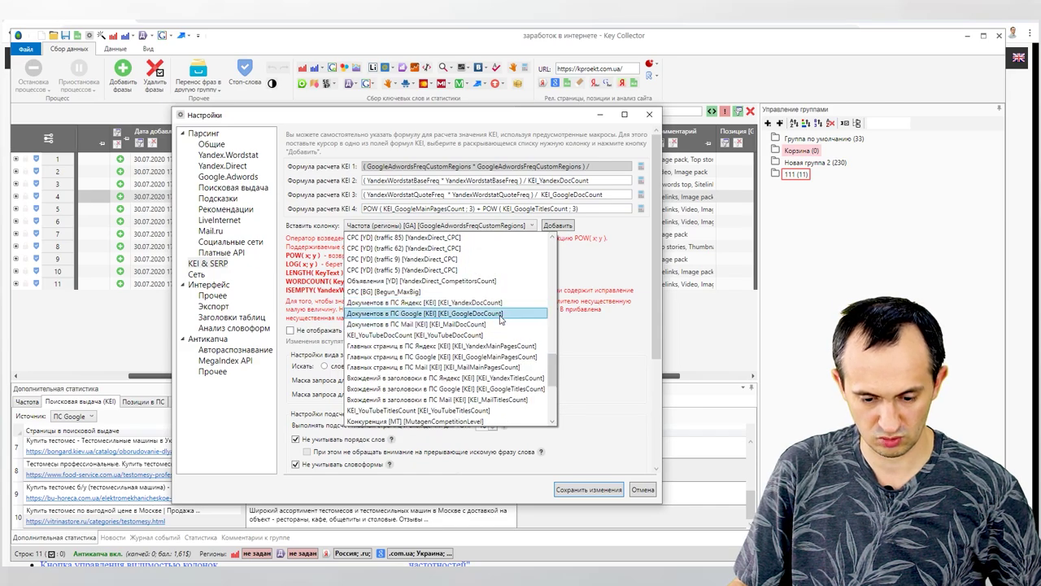
{"action": "left_click", "coordinate": [493, 317]}
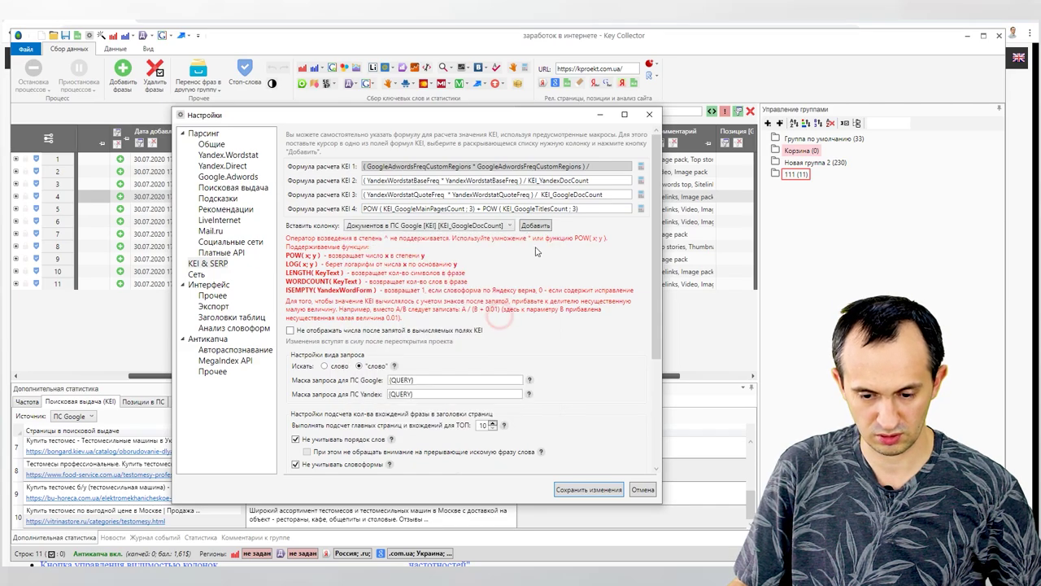
{"action": "left_click", "coordinate": [542, 227]}
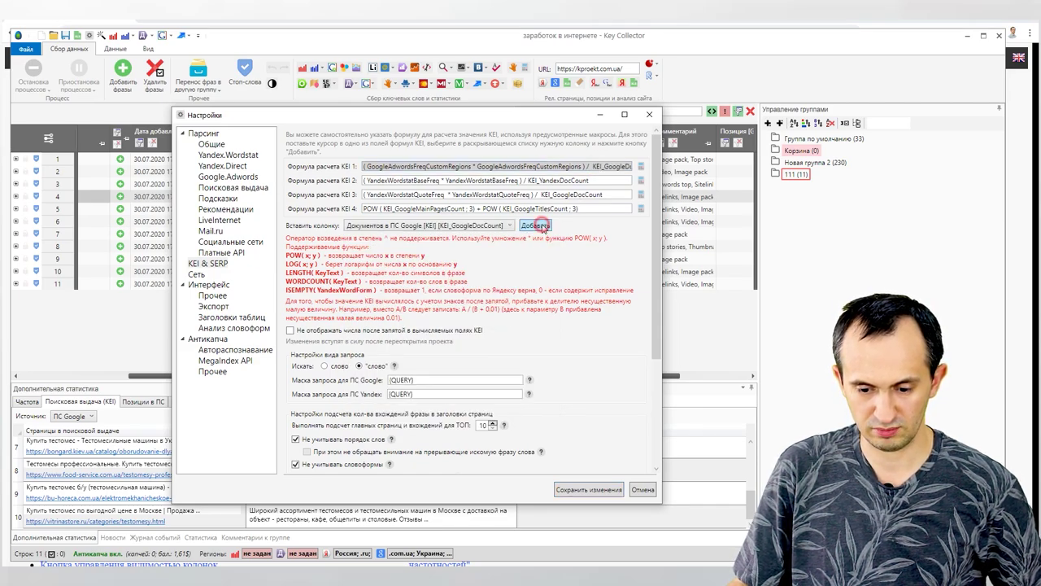
{"action": "left_click", "coordinate": [579, 490]}
- Recalculate KEI from the available data and sort the phrases by KEI 1 in descending order
{"action": "left_click", "coordinate": [326, 84]}
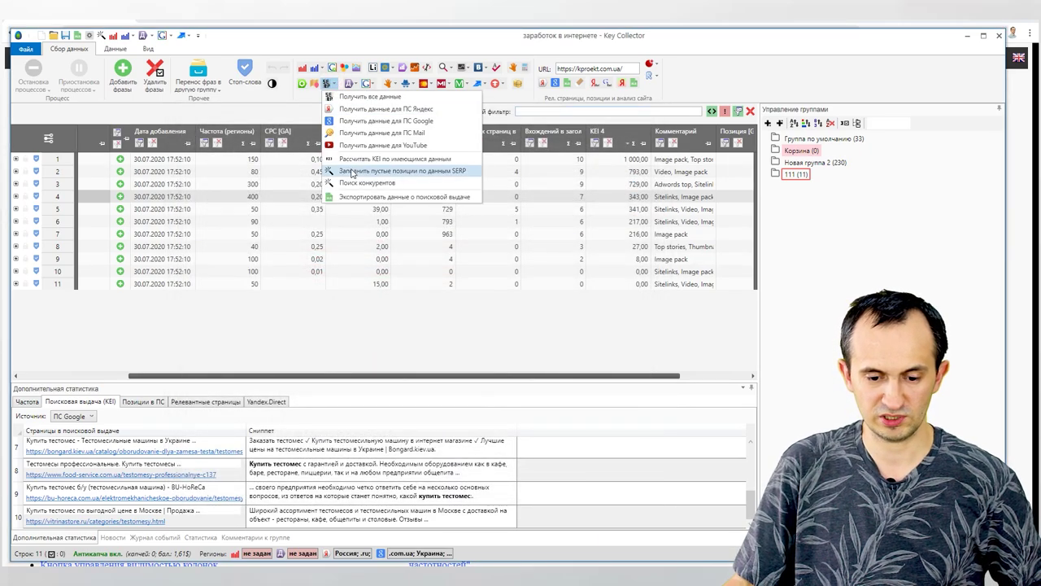
{"action": "left_click", "coordinate": [353, 167]}
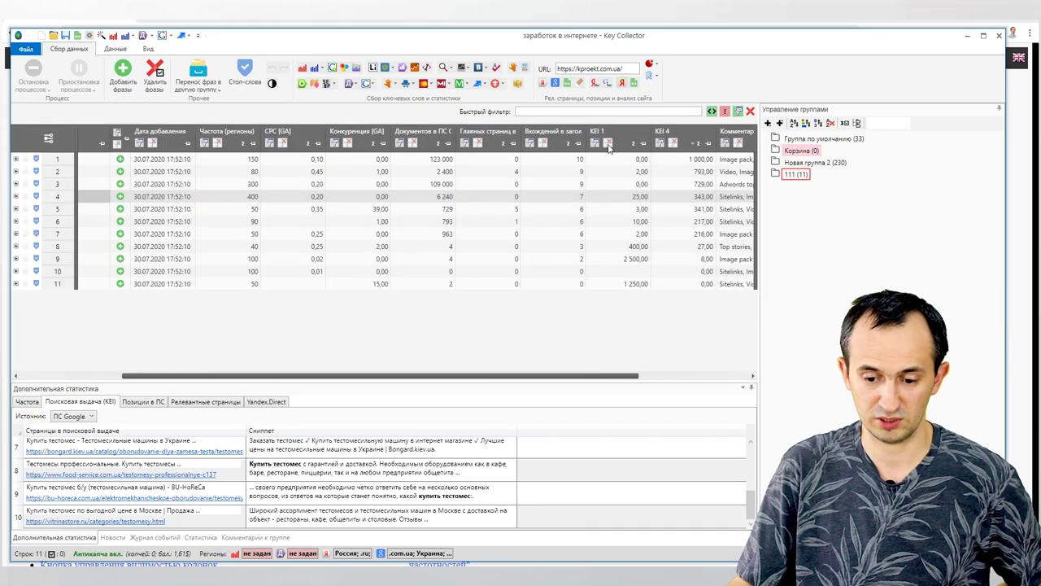
{"action": "left_click", "coordinate": [625, 123]}
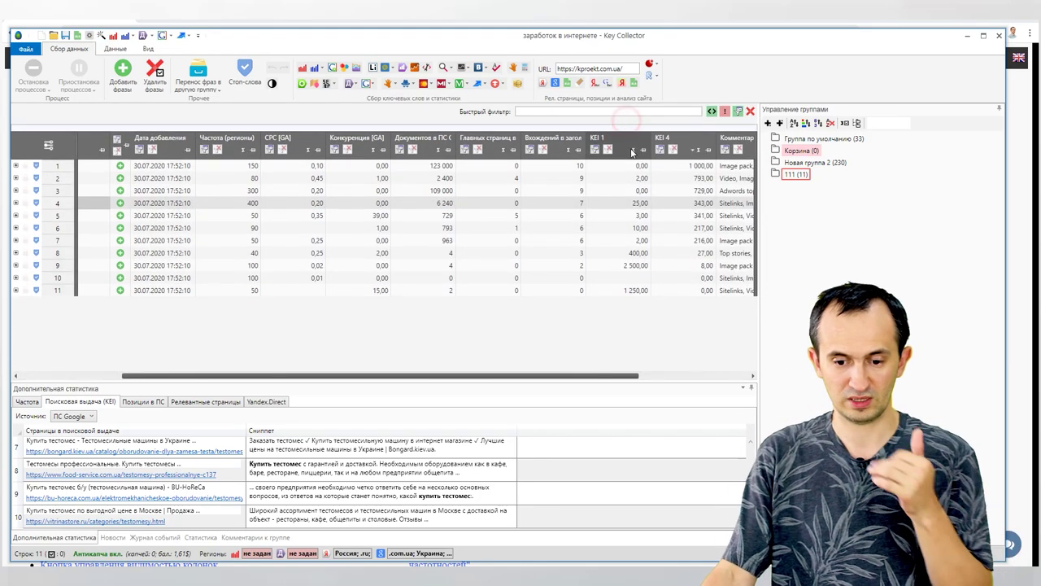
{"action": "left_click", "coordinate": [623, 131]}
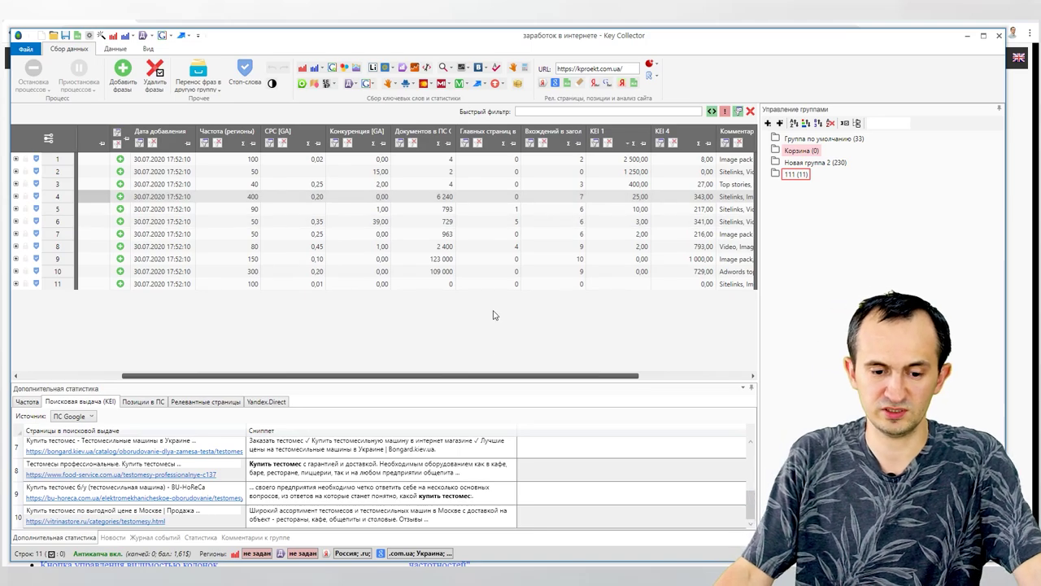
- Compare the KEI 1 values with the frequency and Google document counts, selecting "заказ суши в запорожье" and "вызов сантехника харьков"
{"action": "left_click_drag", "start_coordinate": [469, 379], "coordinate": [443, 379]}
{"action": "left_click", "coordinate": [620, 172]}
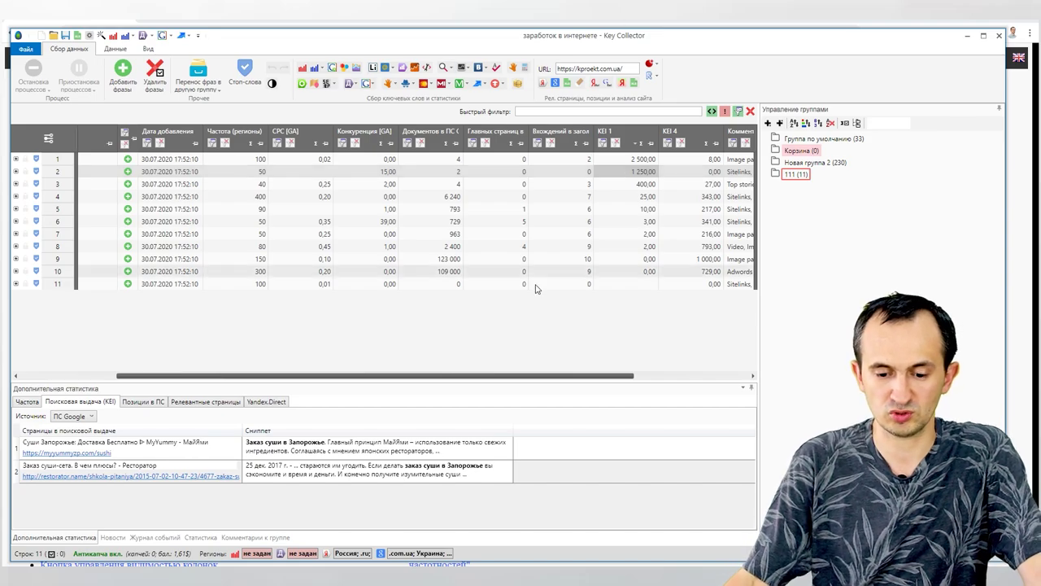
{"action": "left_click", "coordinate": [632, 246]}
{"action": "left_click_drag", "start_coordinate": [511, 377], "coordinate": [323, 366]}
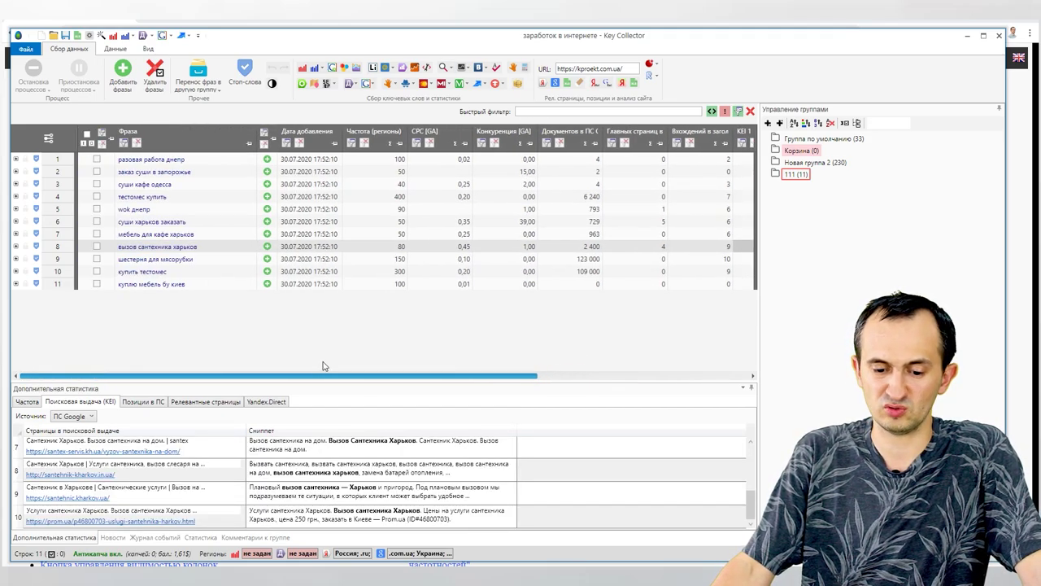
{"action": "left_click_drag", "start_coordinate": [530, 377], "coordinate": [339, 376]}
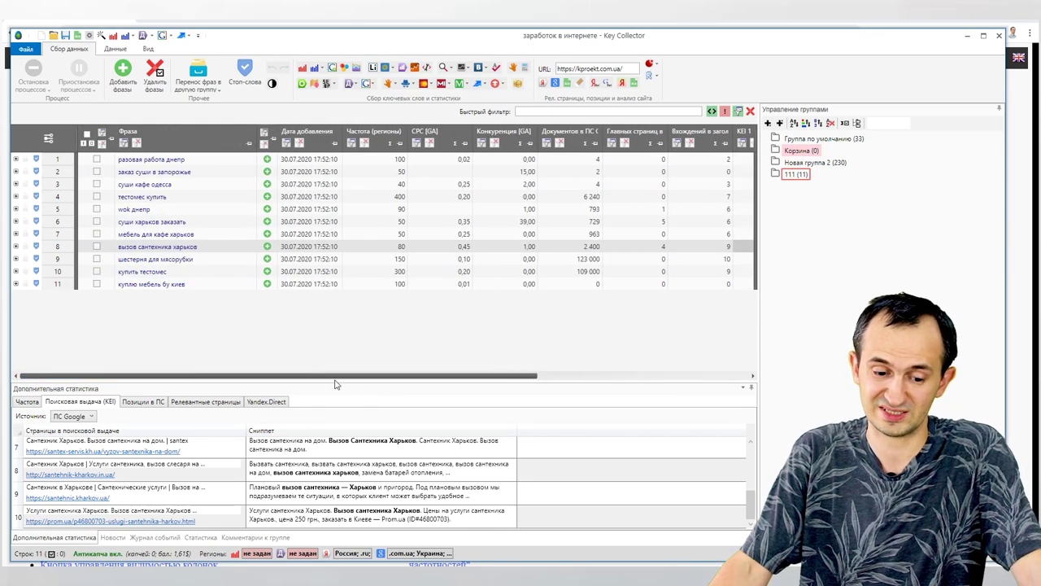
{"action": "left_click_drag", "start_coordinate": [339, 366], "coordinate": [599, 388]}
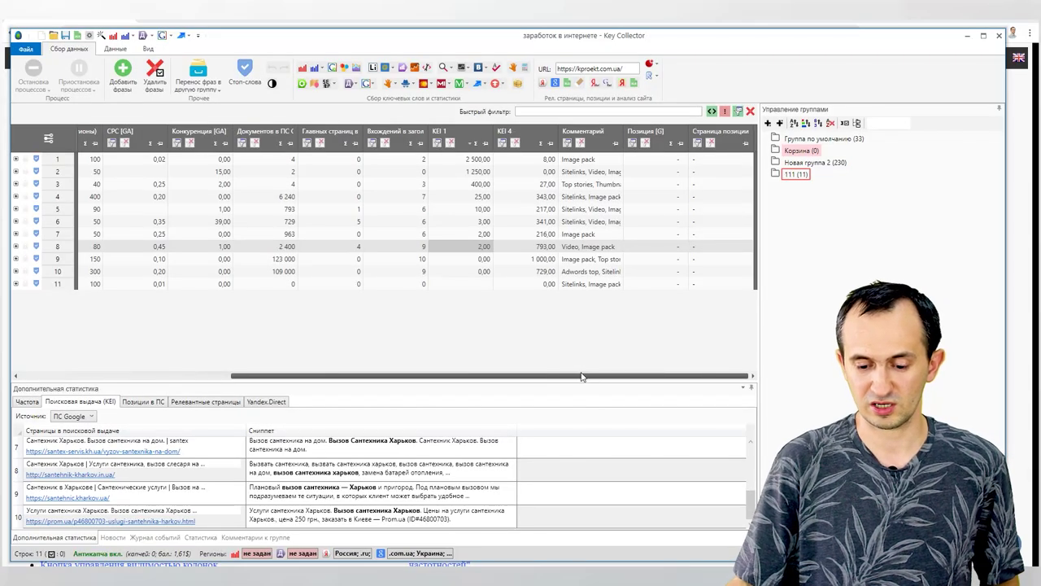
{"action": "left_click_drag", "start_coordinate": [582, 376], "coordinate": [342, 377]}
- View the collected Google results for the low-KEI phrases "шестерня для мясорубки", "купить тестомес" and "куплю мебель бу киев"
{"action": "left_click", "coordinate": [205, 285]}
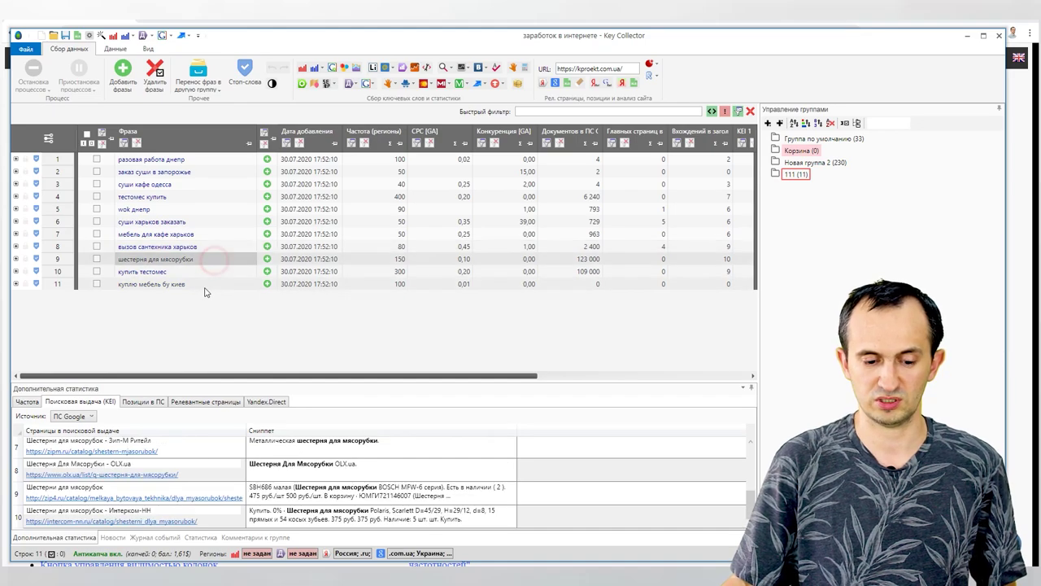
{"action": "left_click", "coordinate": [203, 275]}
{"action": "left_click", "coordinate": [214, 257]}
{"action": "left_click", "coordinate": [213, 282]}
{"action": "left_click", "coordinate": [221, 270]}
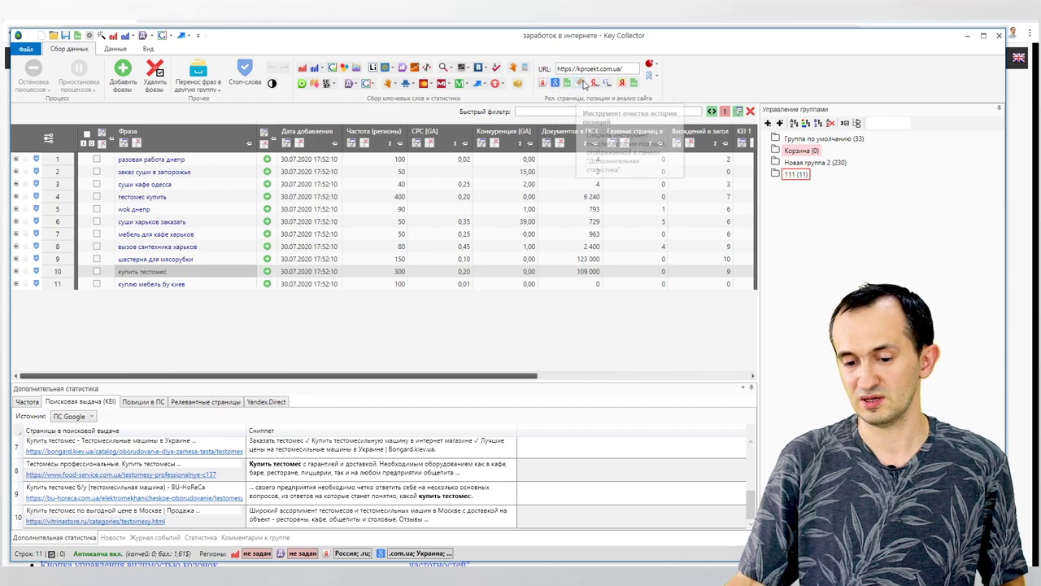
{"action": "left_click", "coordinate": [608, 83]}
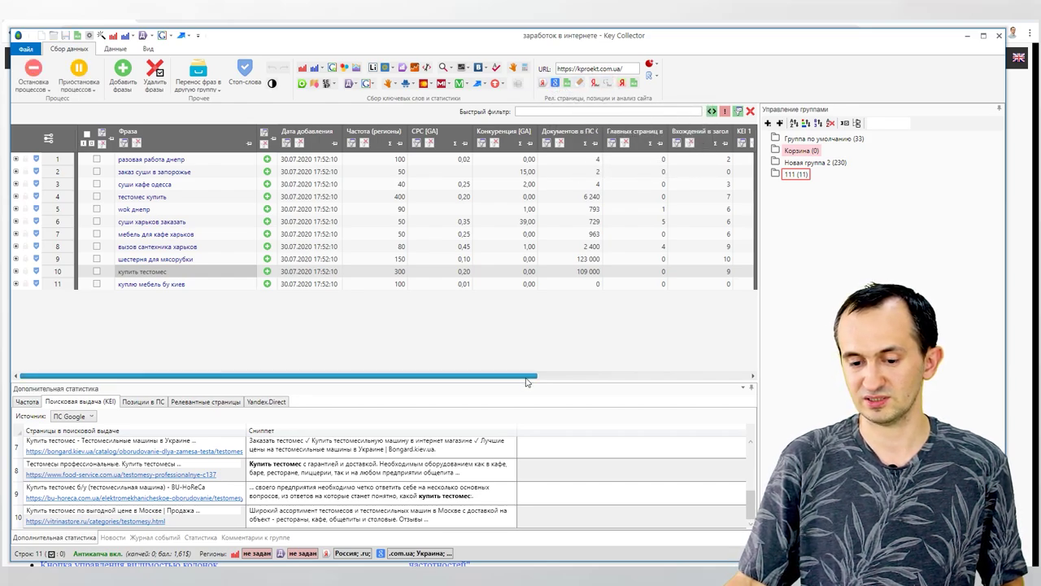
{"action": "left_click_drag", "start_coordinate": [524, 376], "coordinate": [736, 376]}
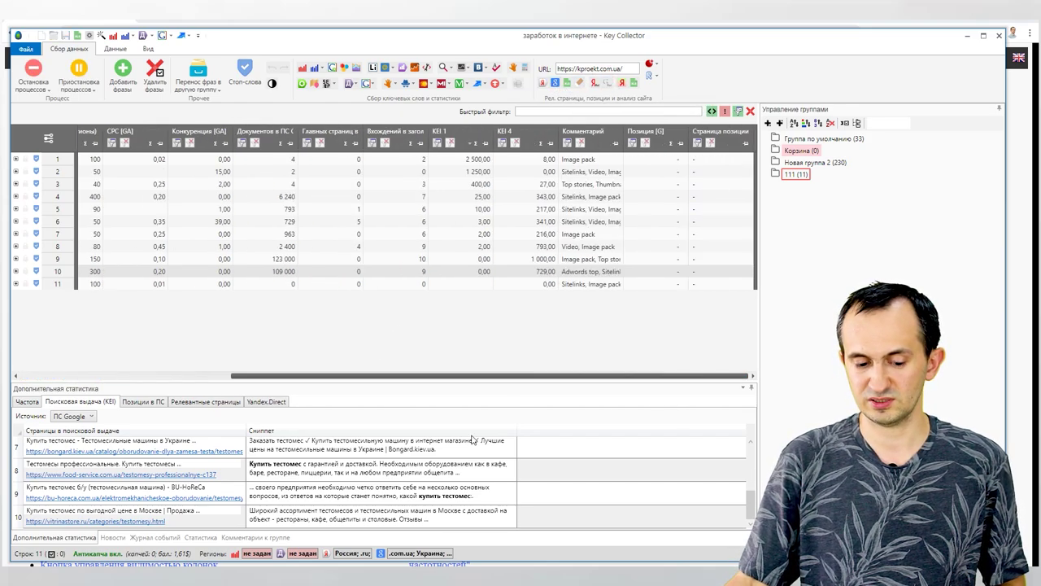
{"action": "left_click", "coordinate": [25, 402]}
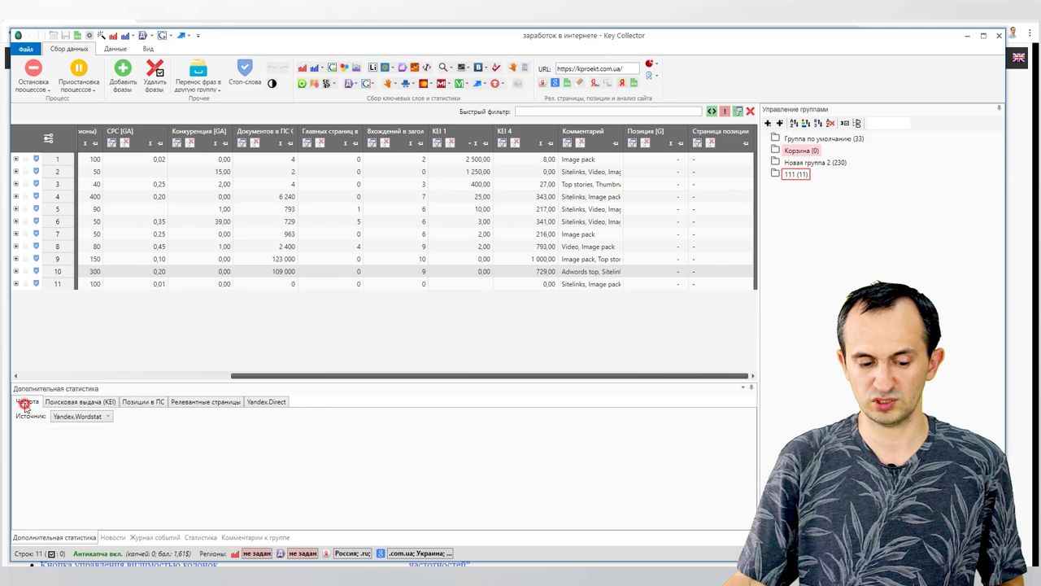
{"action": "left_click", "coordinate": [114, 404]}
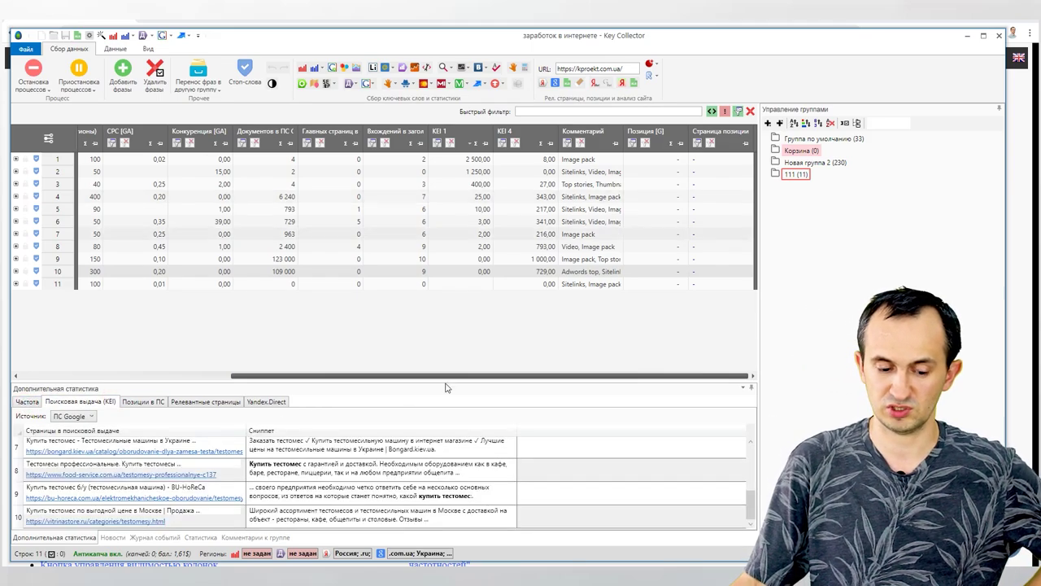
{"action": "left_click", "coordinate": [202, 402]}
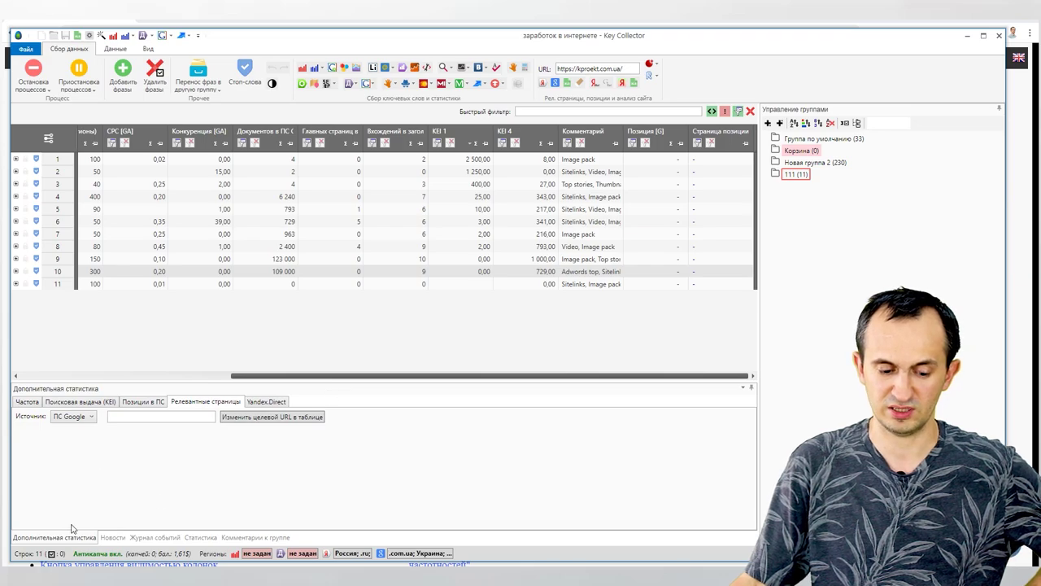
{"action": "left_click", "coordinate": [28, 401]}
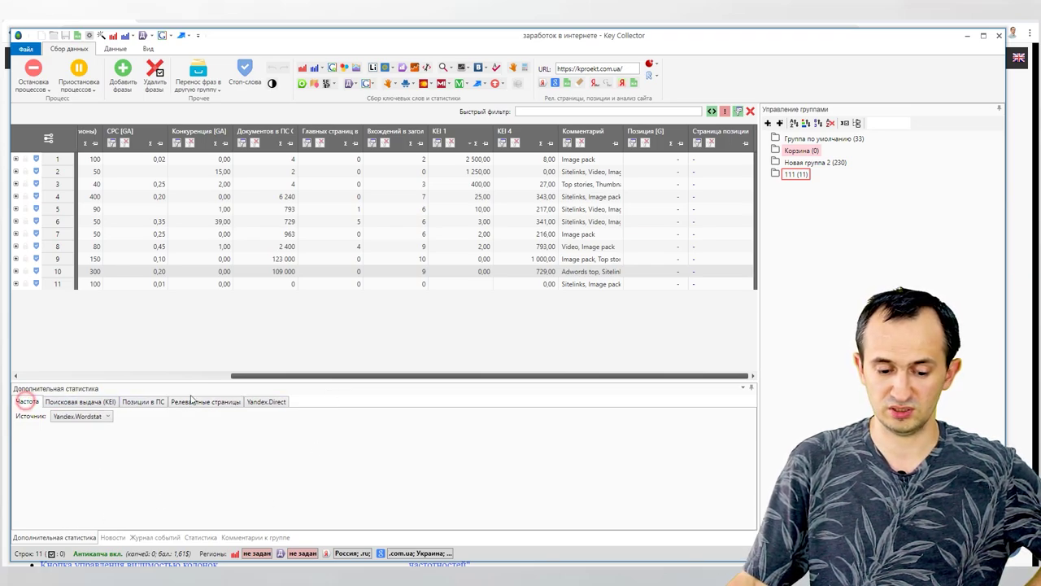
{"action": "left_click", "coordinate": [203, 537]}
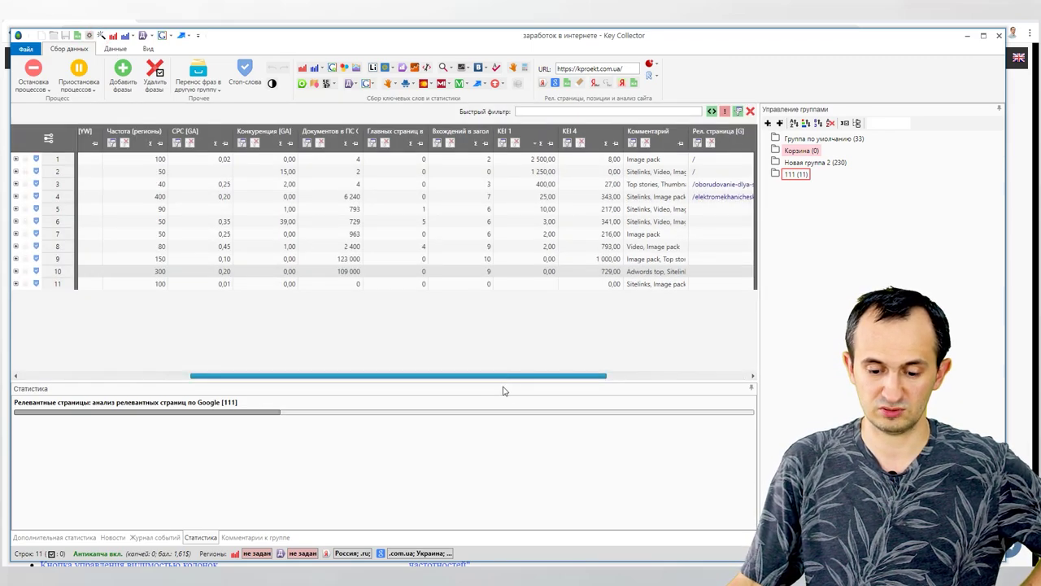
- Sort the phrases by Рел. страница [G] and compare each phrase with its relevant page URL
{"action": "left_click_drag", "start_coordinate": [510, 378], "coordinate": [655, 379]}
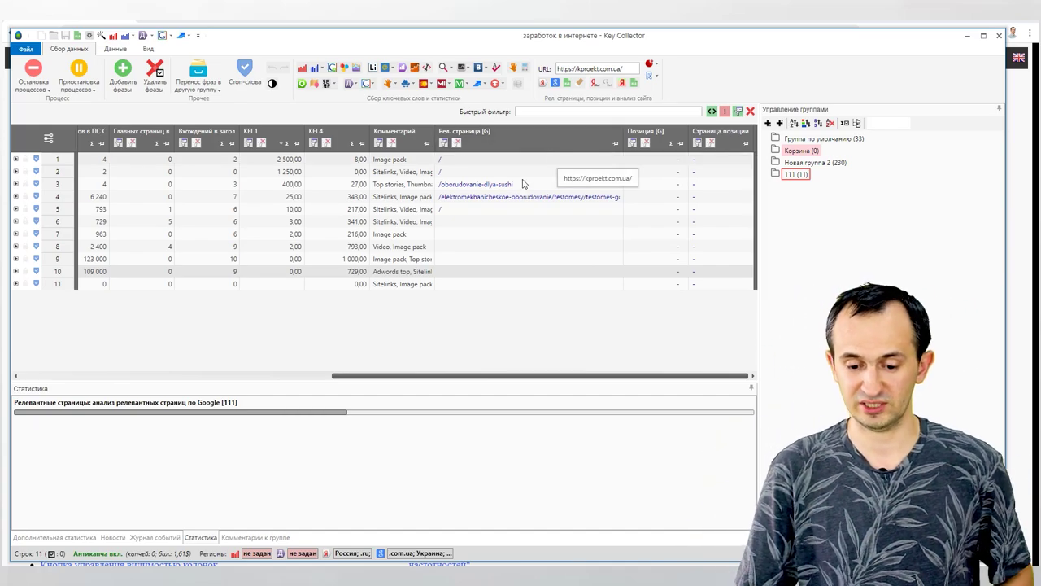
{"action": "left_click_drag", "start_coordinate": [537, 379], "coordinate": [220, 378]}
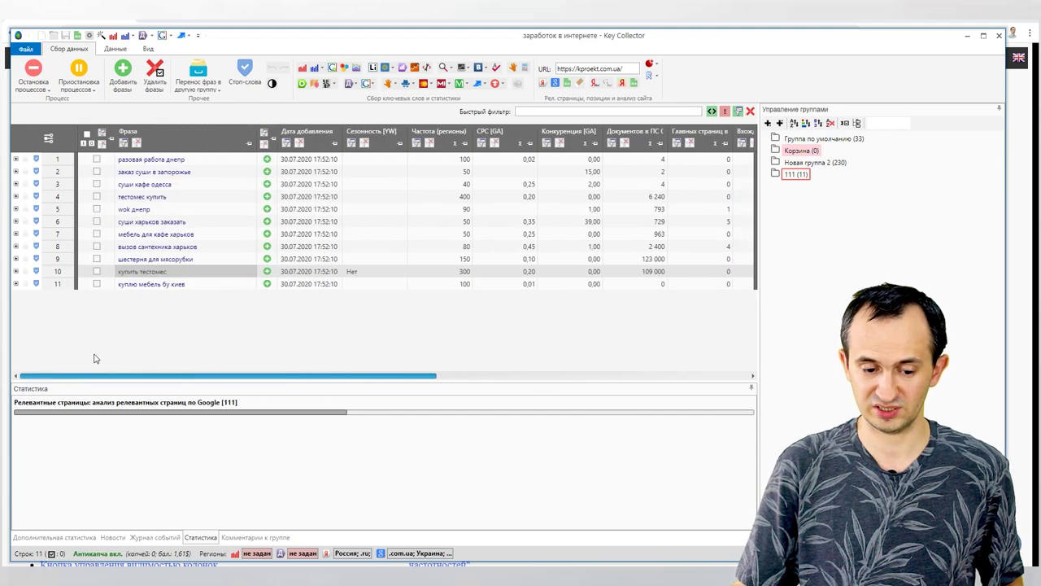
{"action": "left_click_drag", "start_coordinate": [154, 375], "coordinate": [521, 373]}
{"action": "left_click", "coordinate": [491, 135]}
{"action": "left_click_drag", "start_coordinate": [486, 377], "coordinate": [4, 359]}
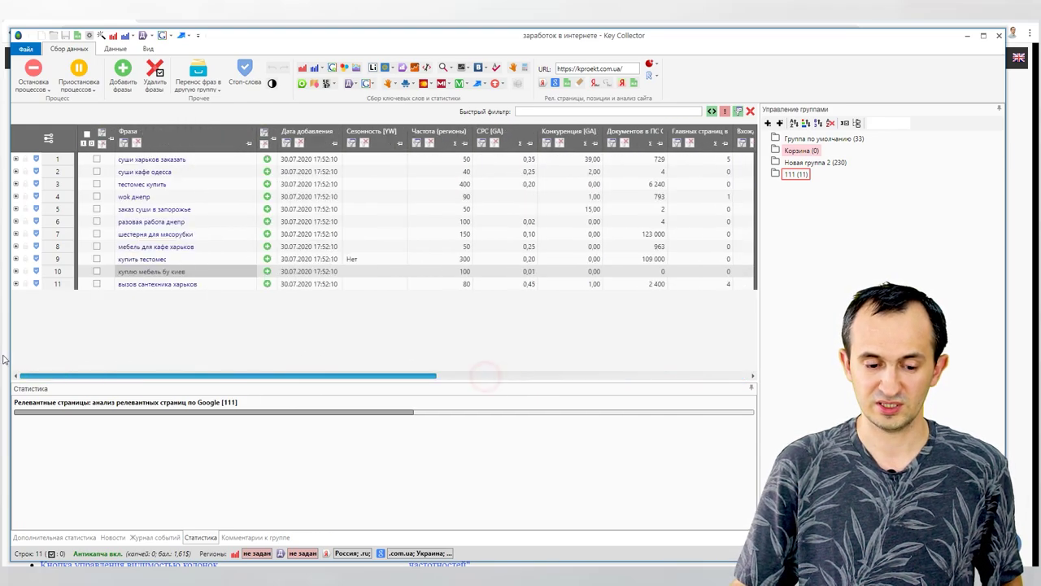
{"action": "left_click_drag", "start_coordinate": [305, 375], "coordinate": [68, 367]}
{"action": "left_click_drag", "start_coordinate": [229, 375], "coordinate": [418, 355]}
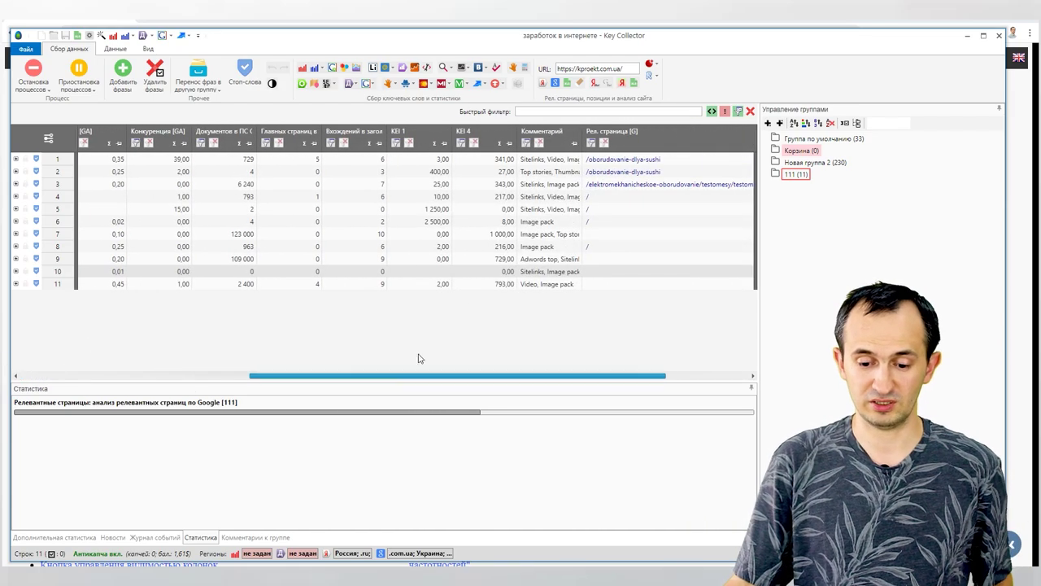
{"action": "left_click", "coordinate": [606, 132]}
{"action": "left_click_drag", "start_coordinate": [553, 377], "coordinate": [696, 361]}
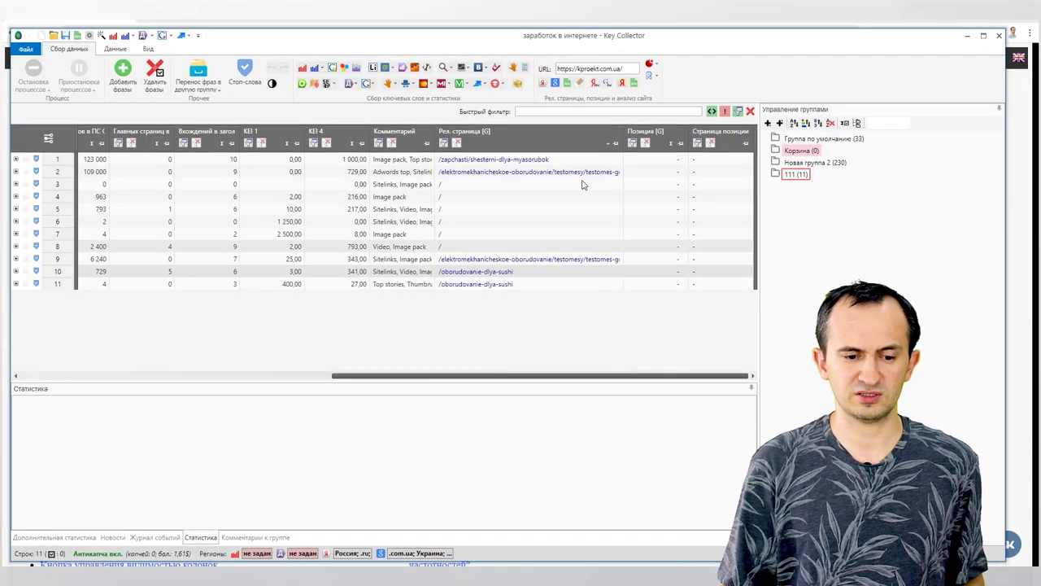
- Analyze group 111 for implicit duplicates, smart-mark the duplicate phrase "купить тестомес" and delete it
{"action": "left_click", "coordinate": [114, 49]}
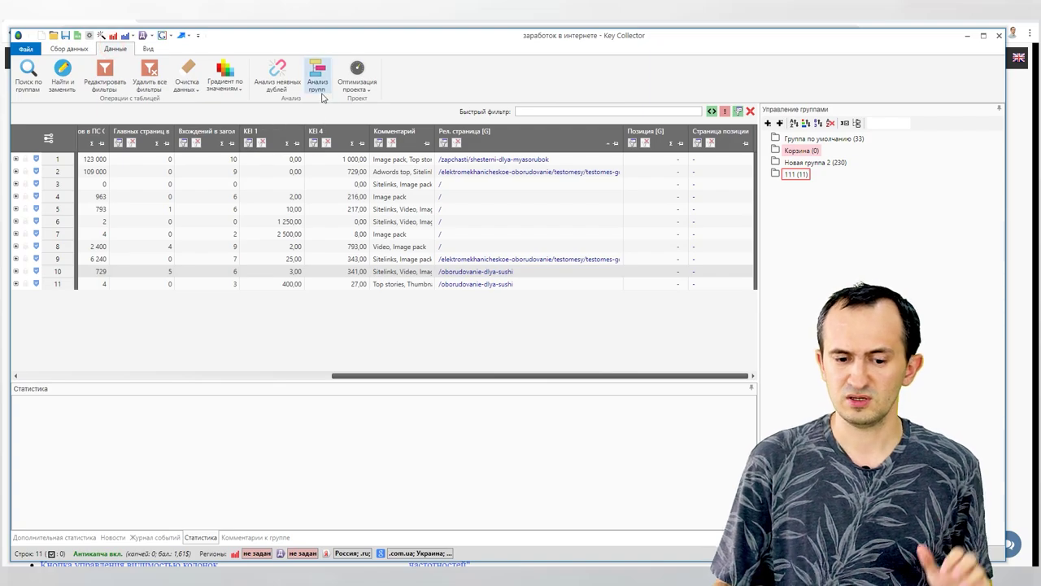
{"action": "left_click", "coordinate": [347, 89]}
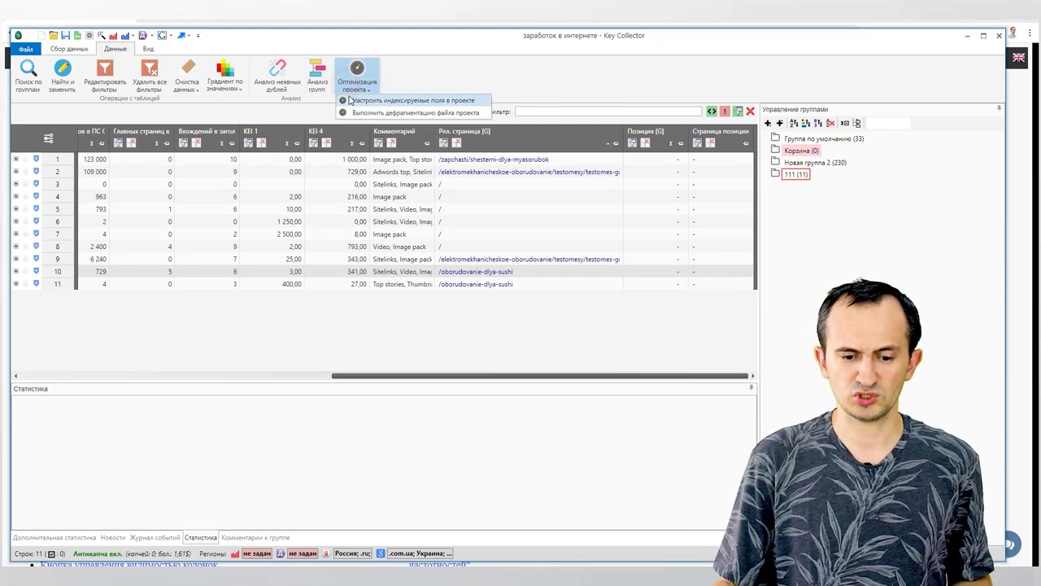
{"action": "left_click", "coordinate": [420, 63]}
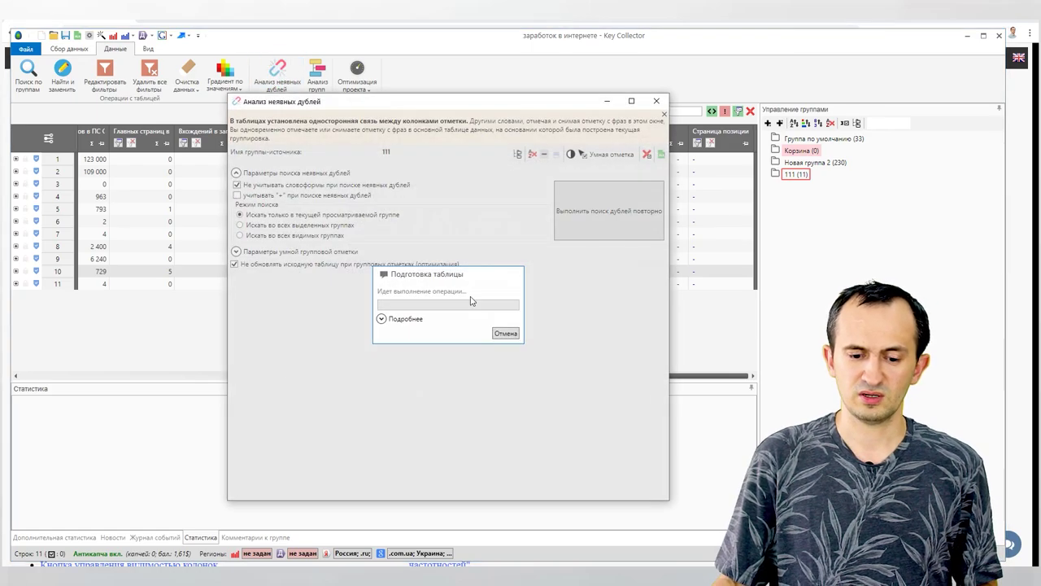
{"action": "left_click", "coordinate": [606, 155]}
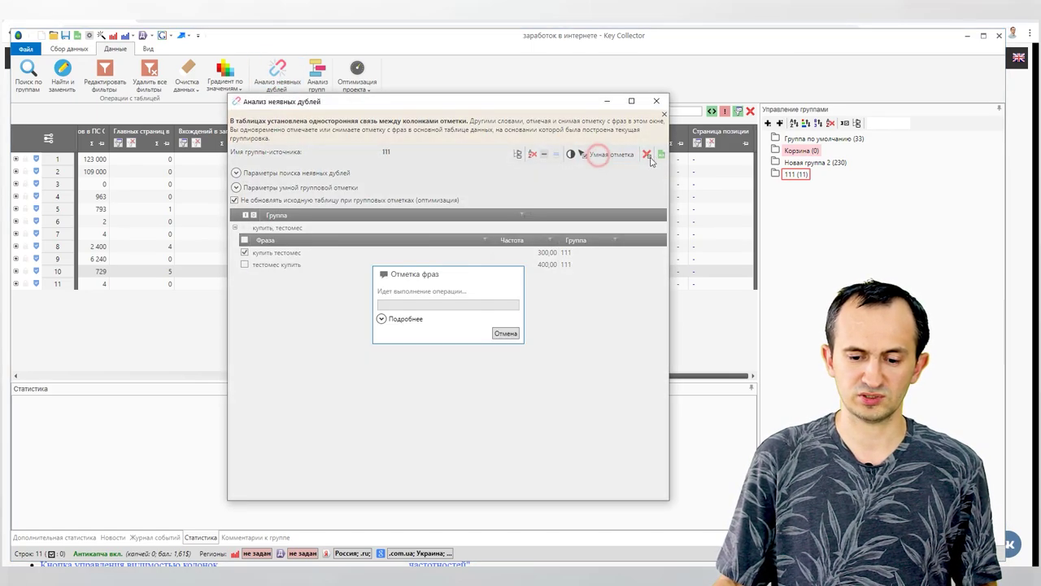
{"action": "left_click", "coordinate": [647, 154]}
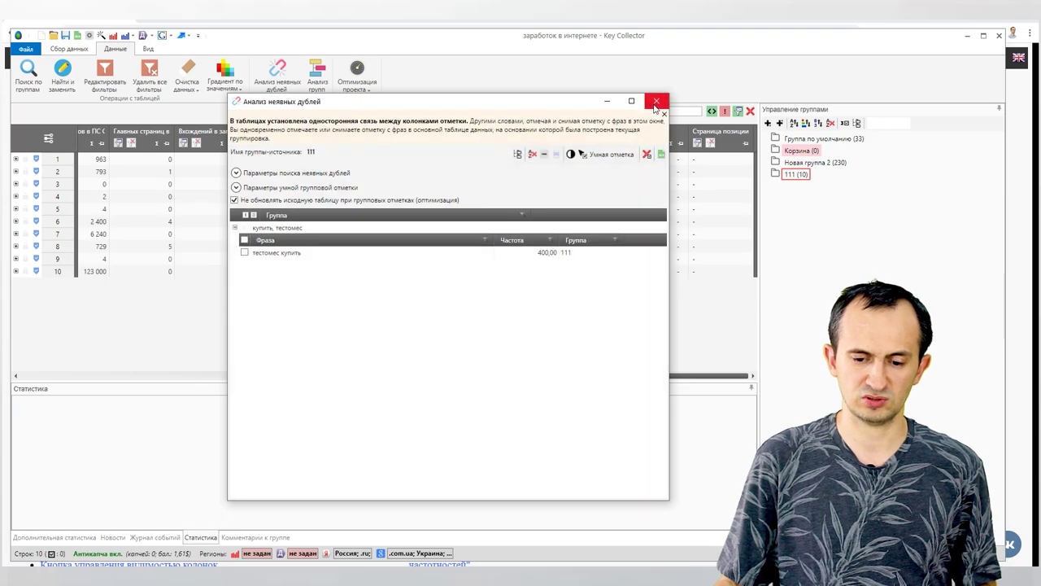
{"action": "left_click", "coordinate": [657, 101]}
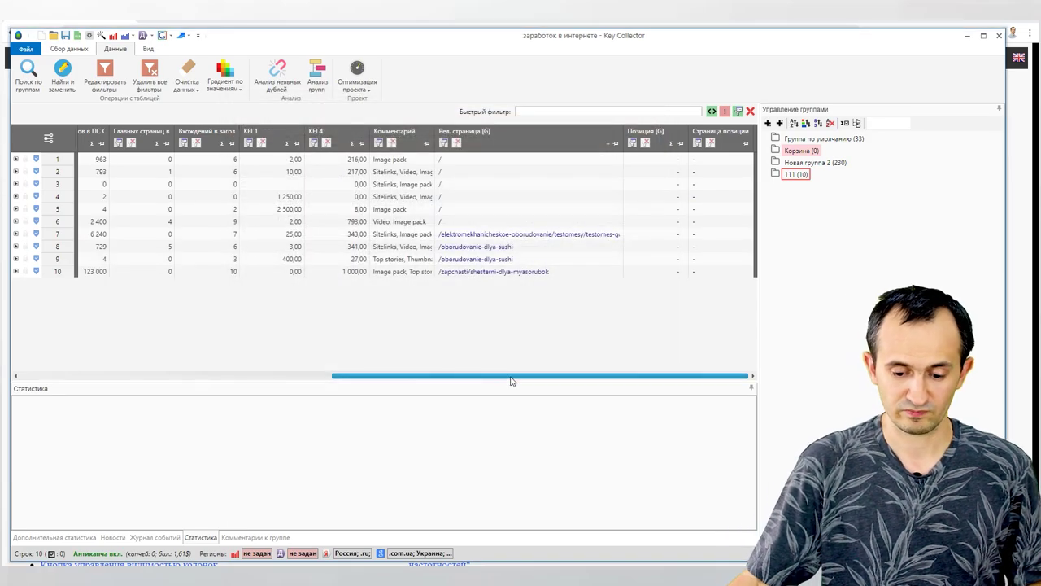
{"action": "left_click_drag", "start_coordinate": [510, 376], "coordinate": [28, 402]}
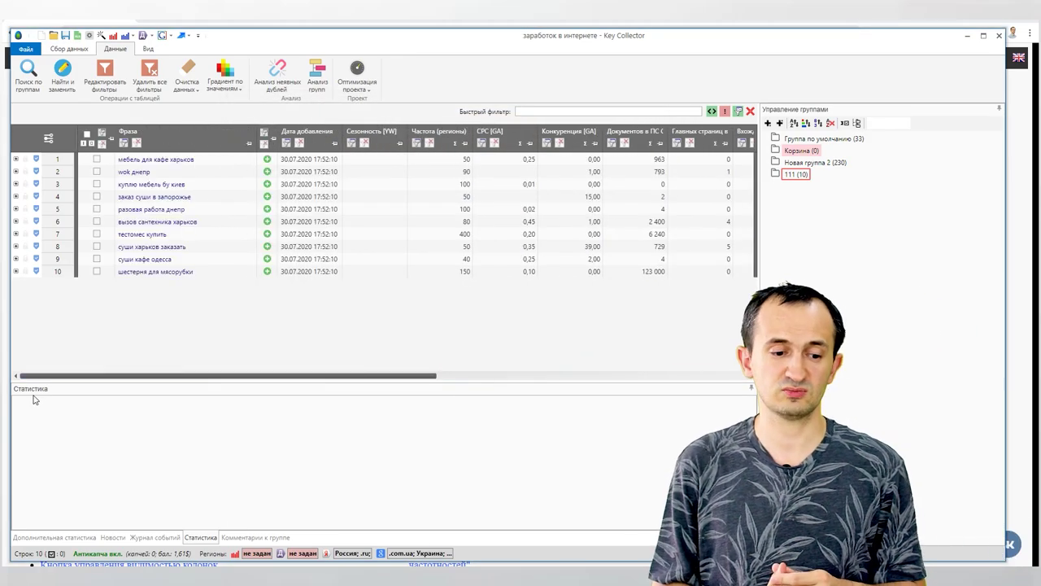